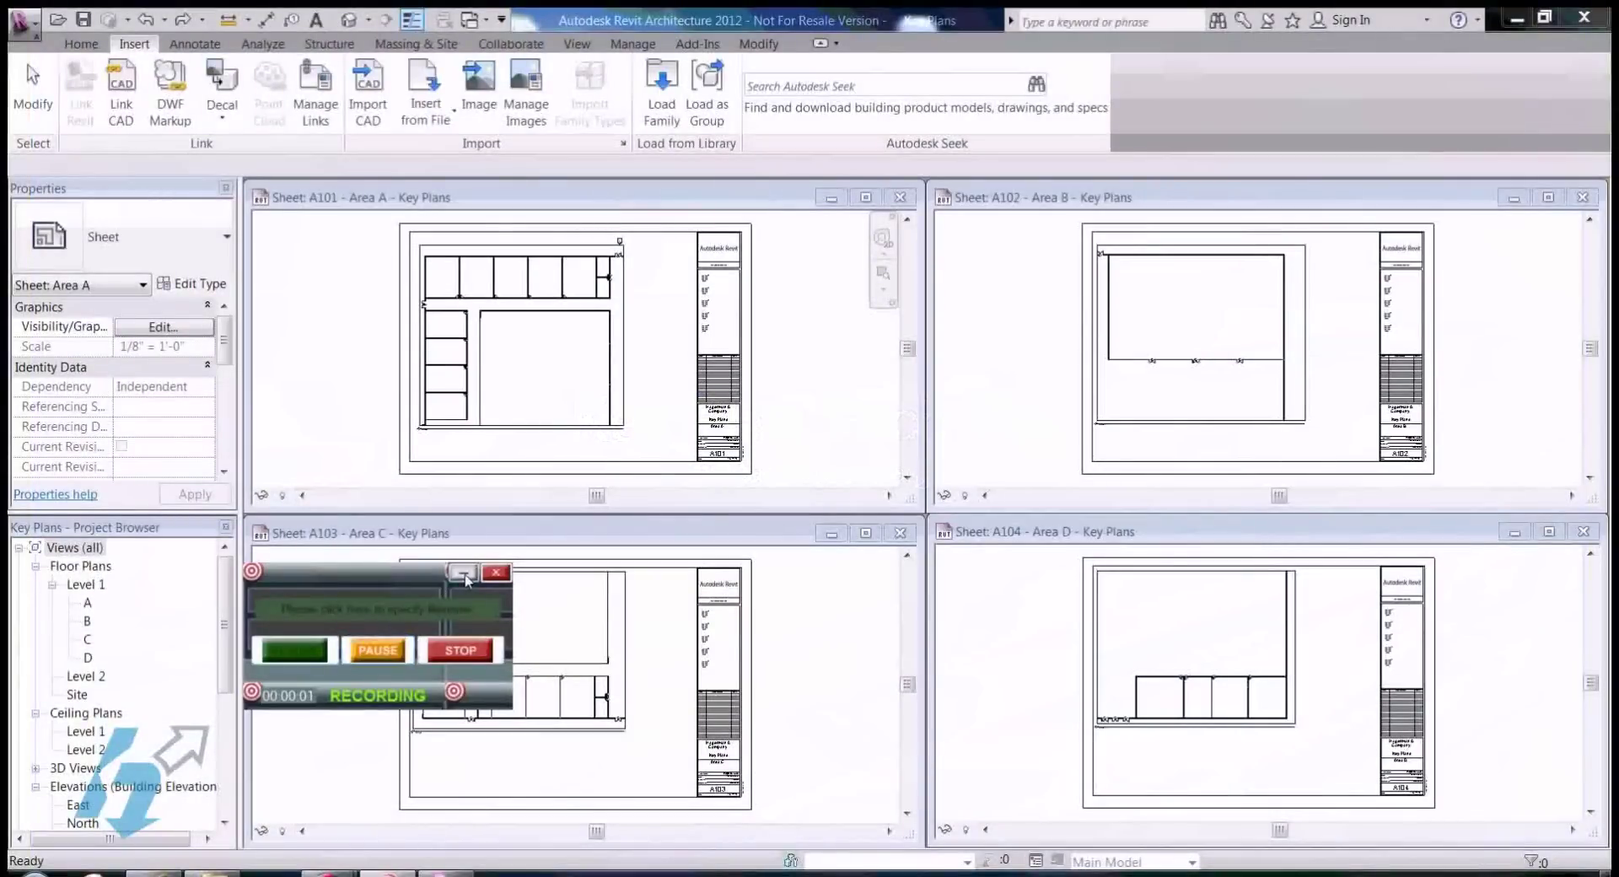
Step: Open the Level 1 floor plan from sheet A101 and test-select its upper-left walls
{"action": "left_click", "coordinate": [463, 573]}
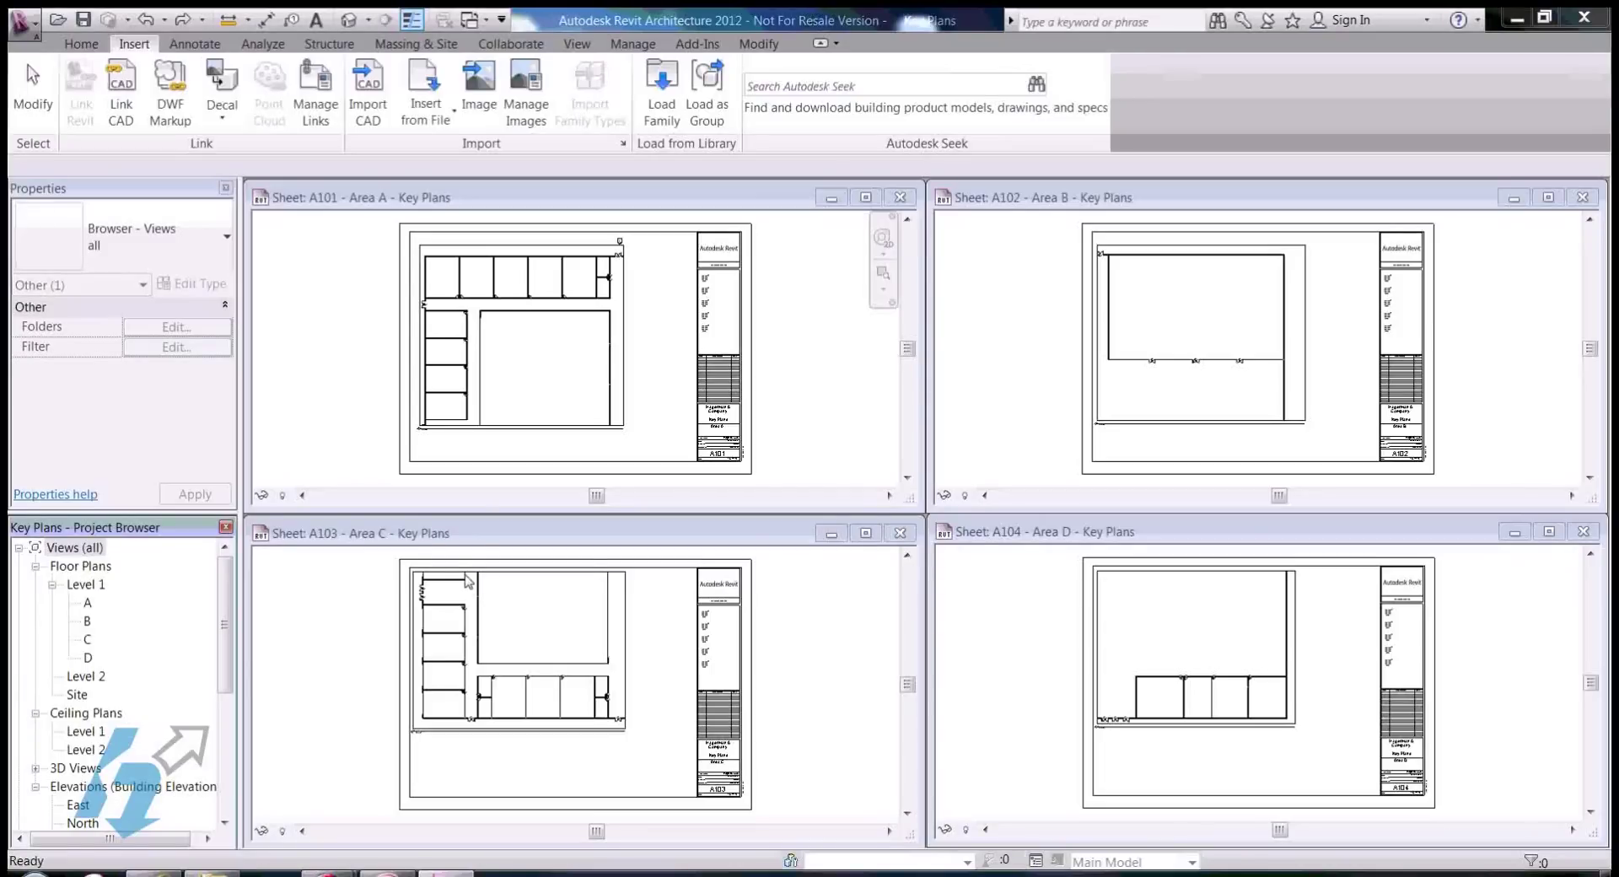
{"action": "left_click", "coordinate": [822, 415]}
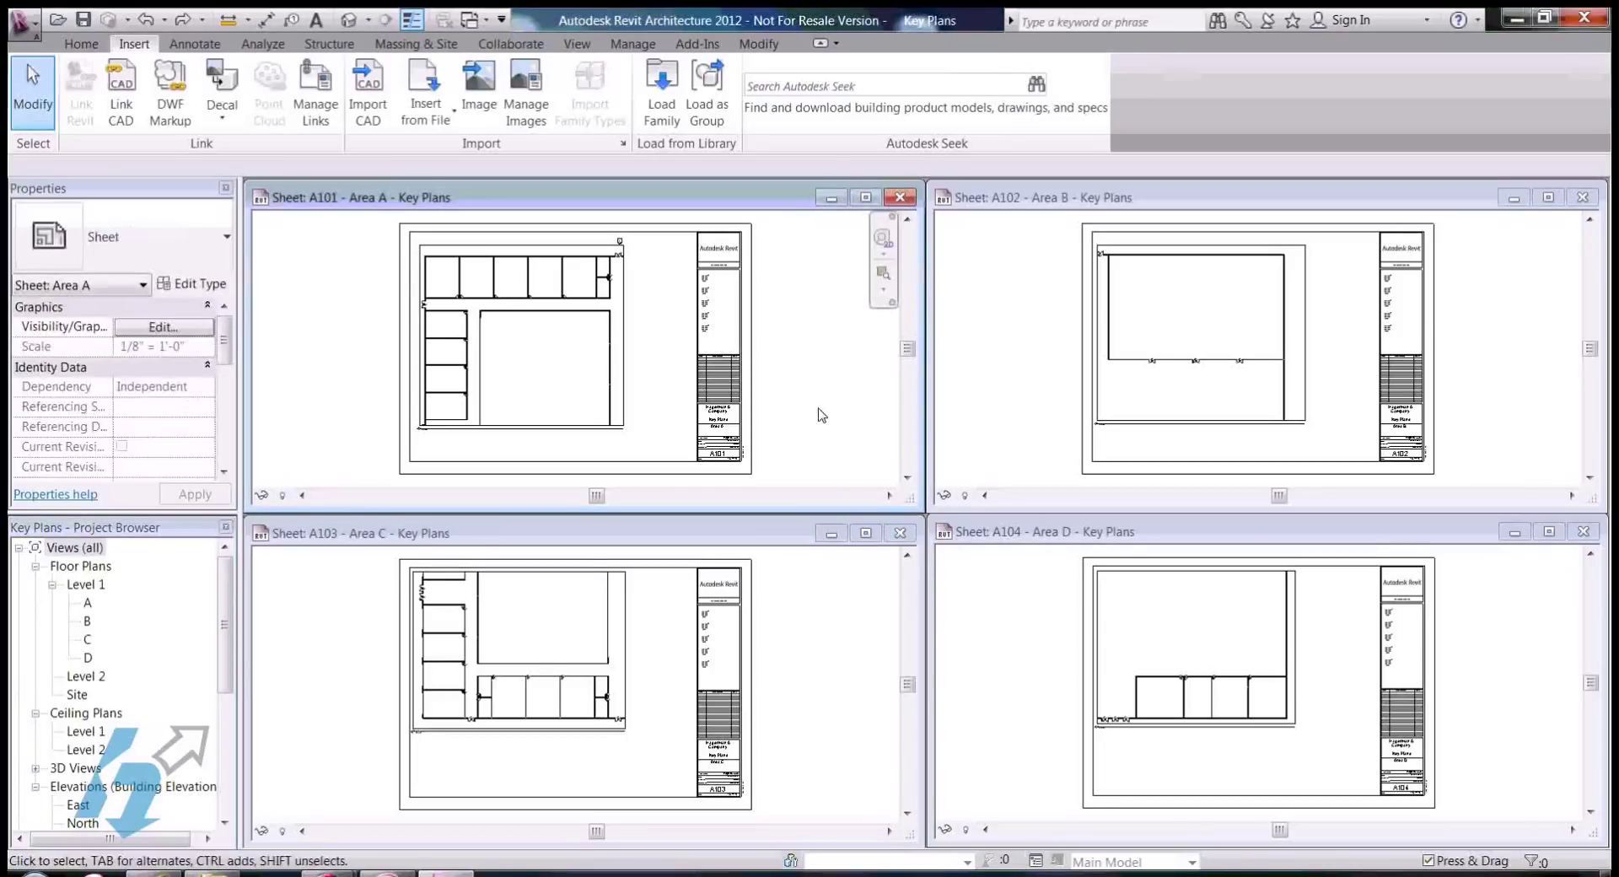
{"action": "double_click", "coordinate": [88, 585]}
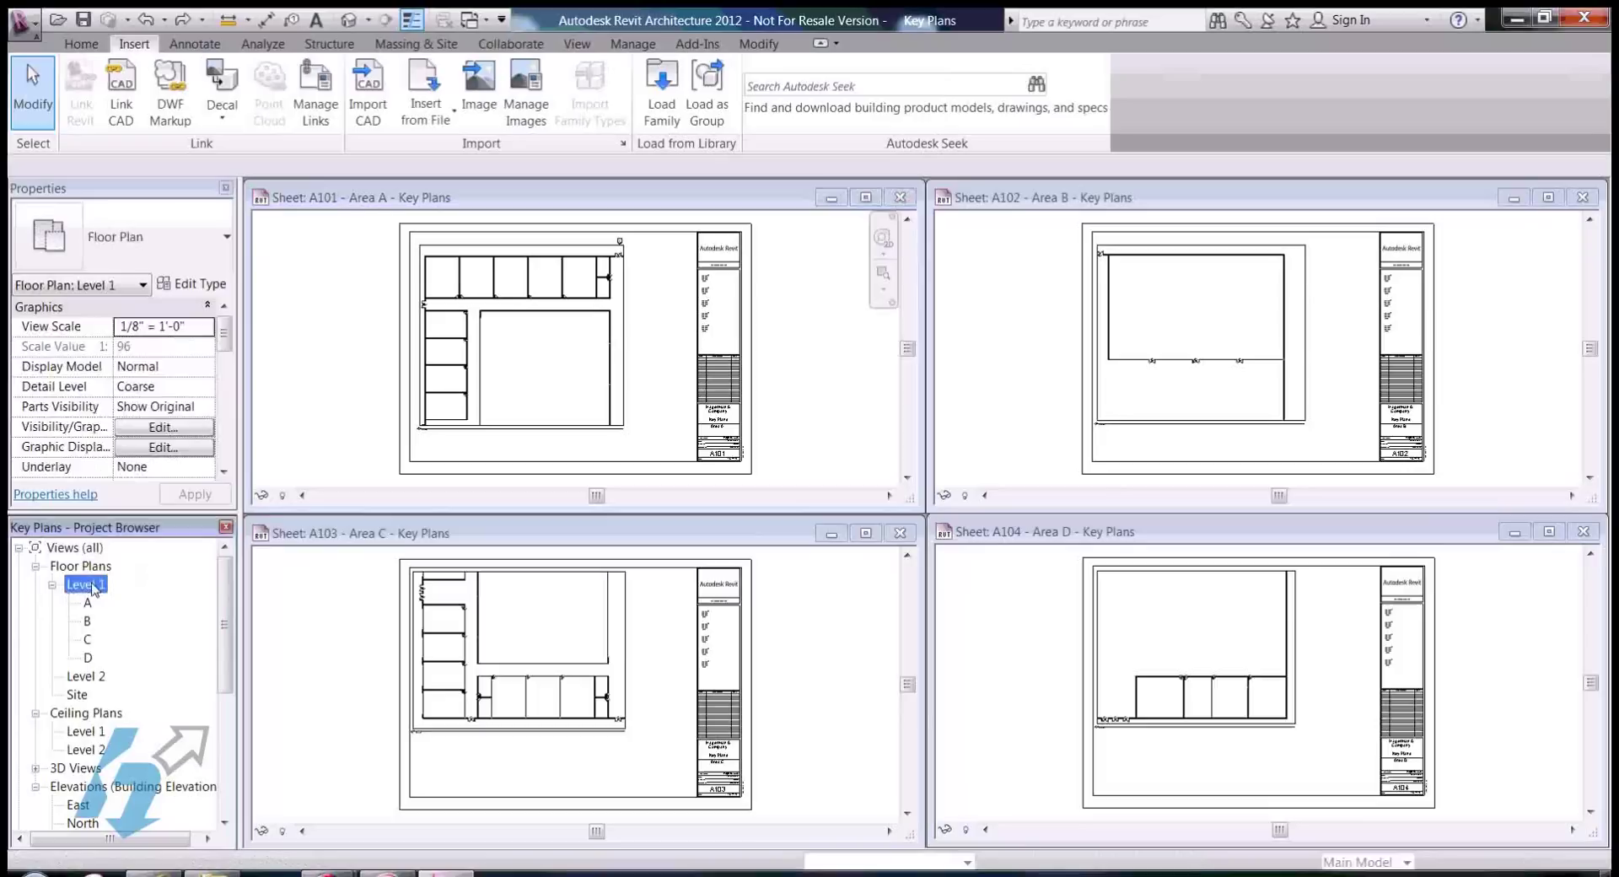
{"action": "left_click_drag", "start_coordinate": [849, 366], "coordinate": [743, 274]}
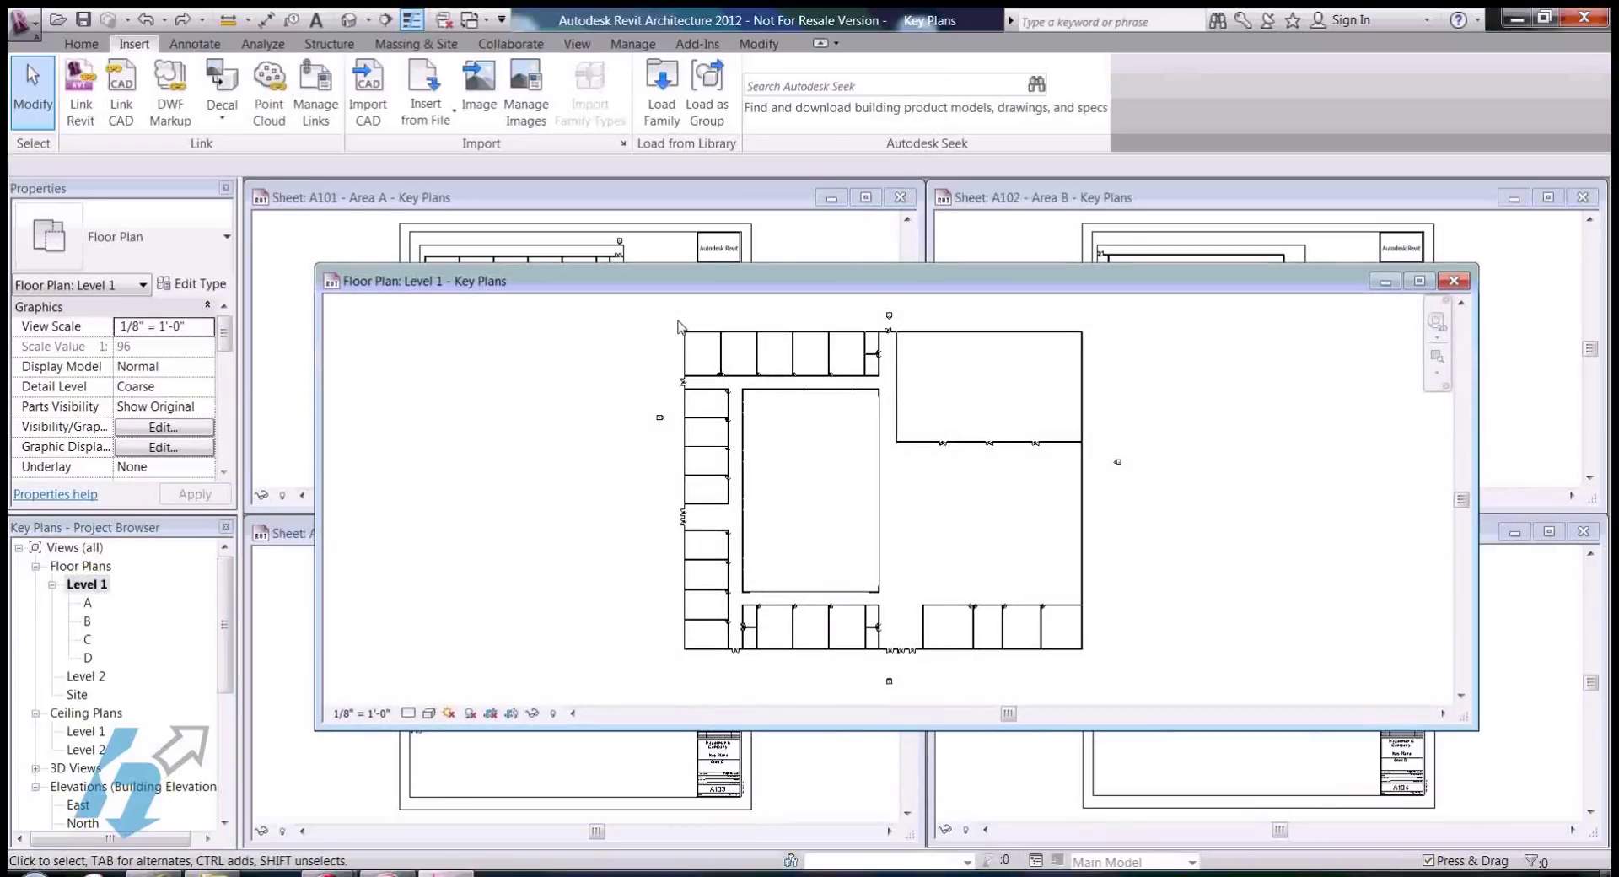
{"action": "left_click_drag", "start_coordinate": [673, 314], "coordinate": [809, 434]}
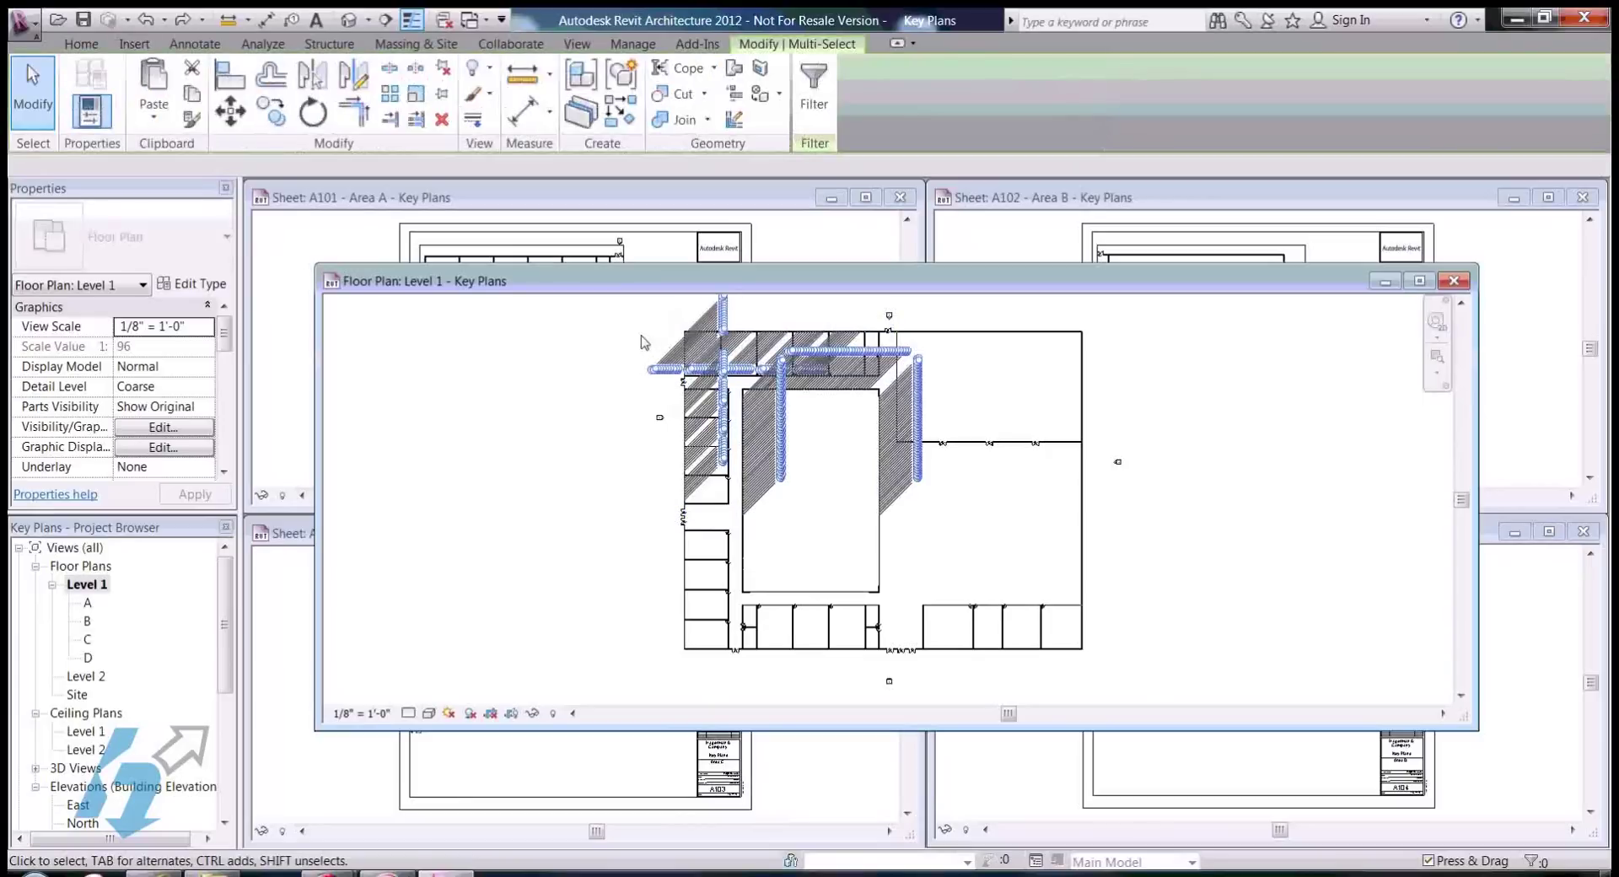
{"action": "left_click", "coordinate": [644, 342]}
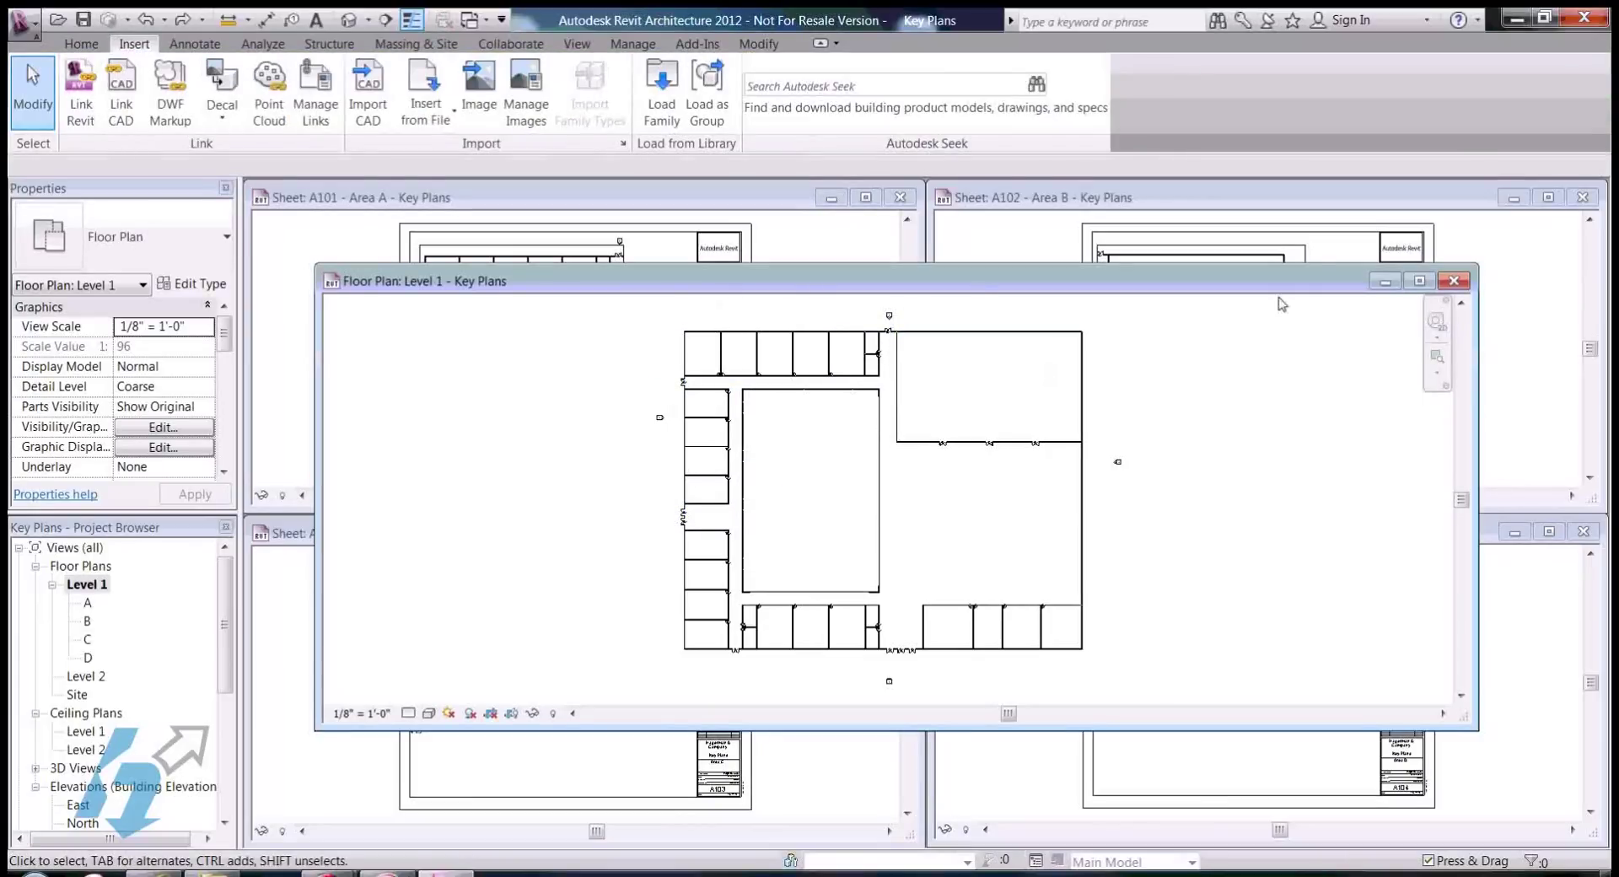
Step: Close Level 1, review sheets A102, A103 and A104, then reopen Level 1 centred over the sheets
{"action": "left_click", "coordinate": [1452, 281]}
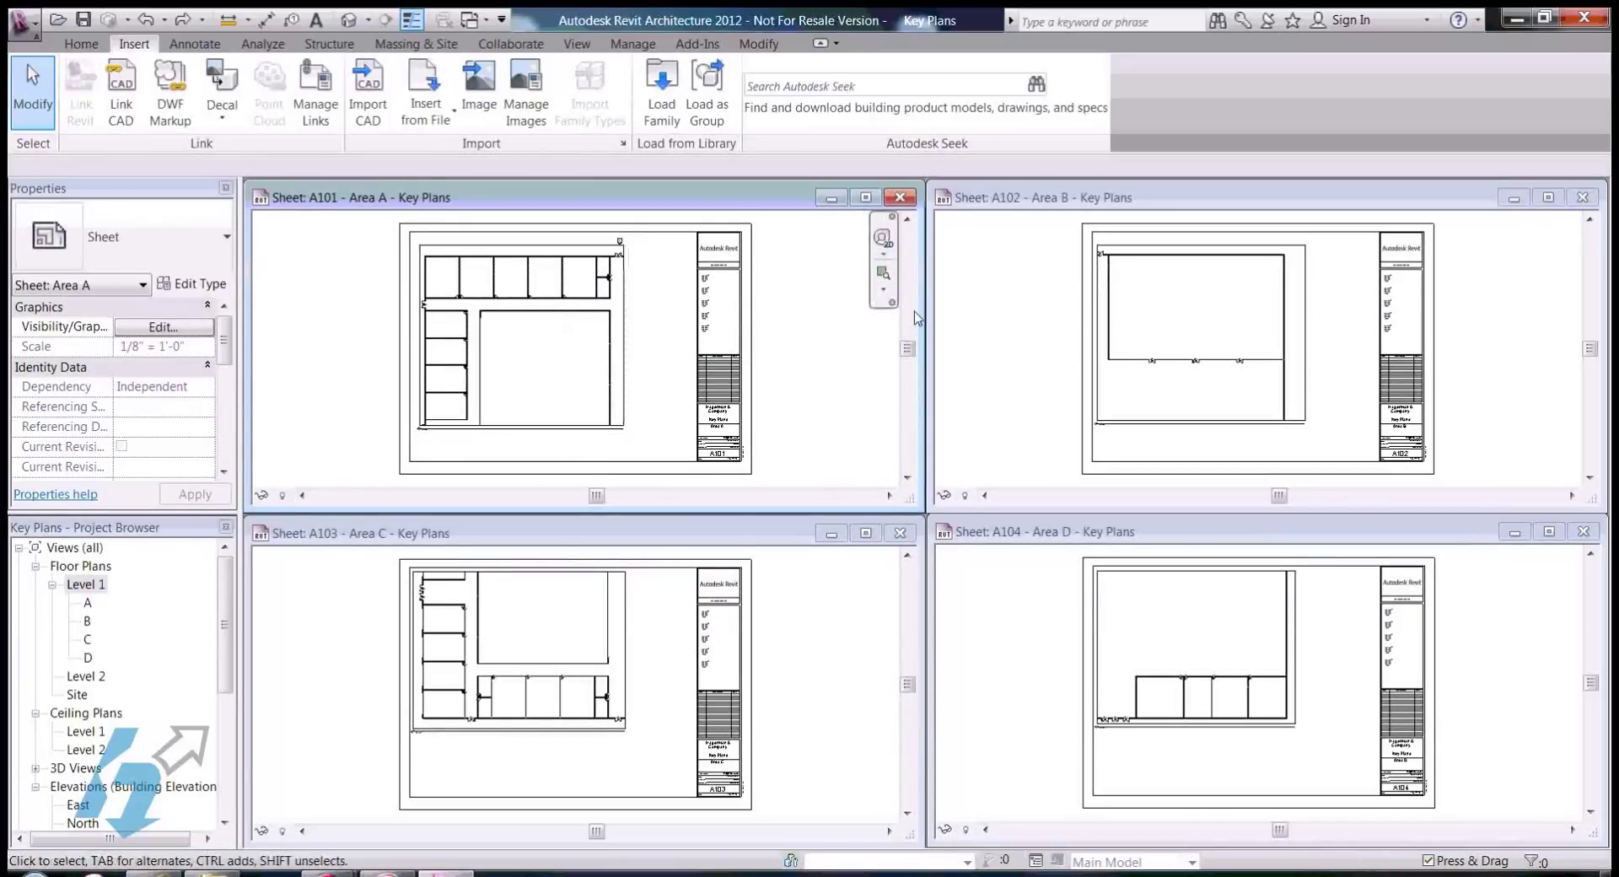
{"action": "left_click", "coordinate": [1153, 314]}
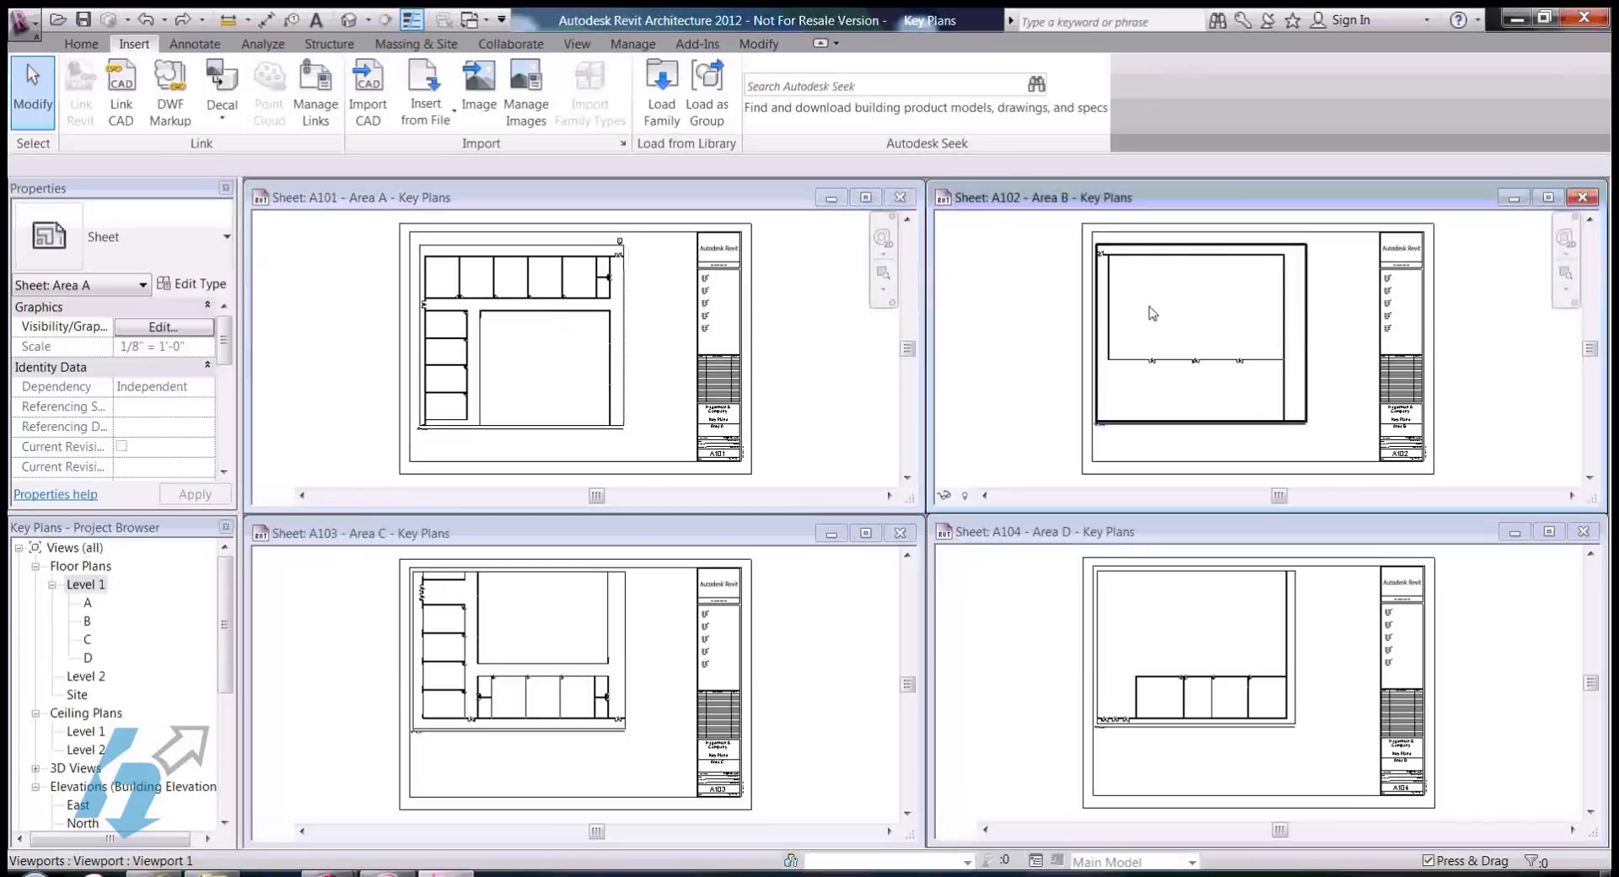
{"action": "left_click", "coordinate": [563, 611]}
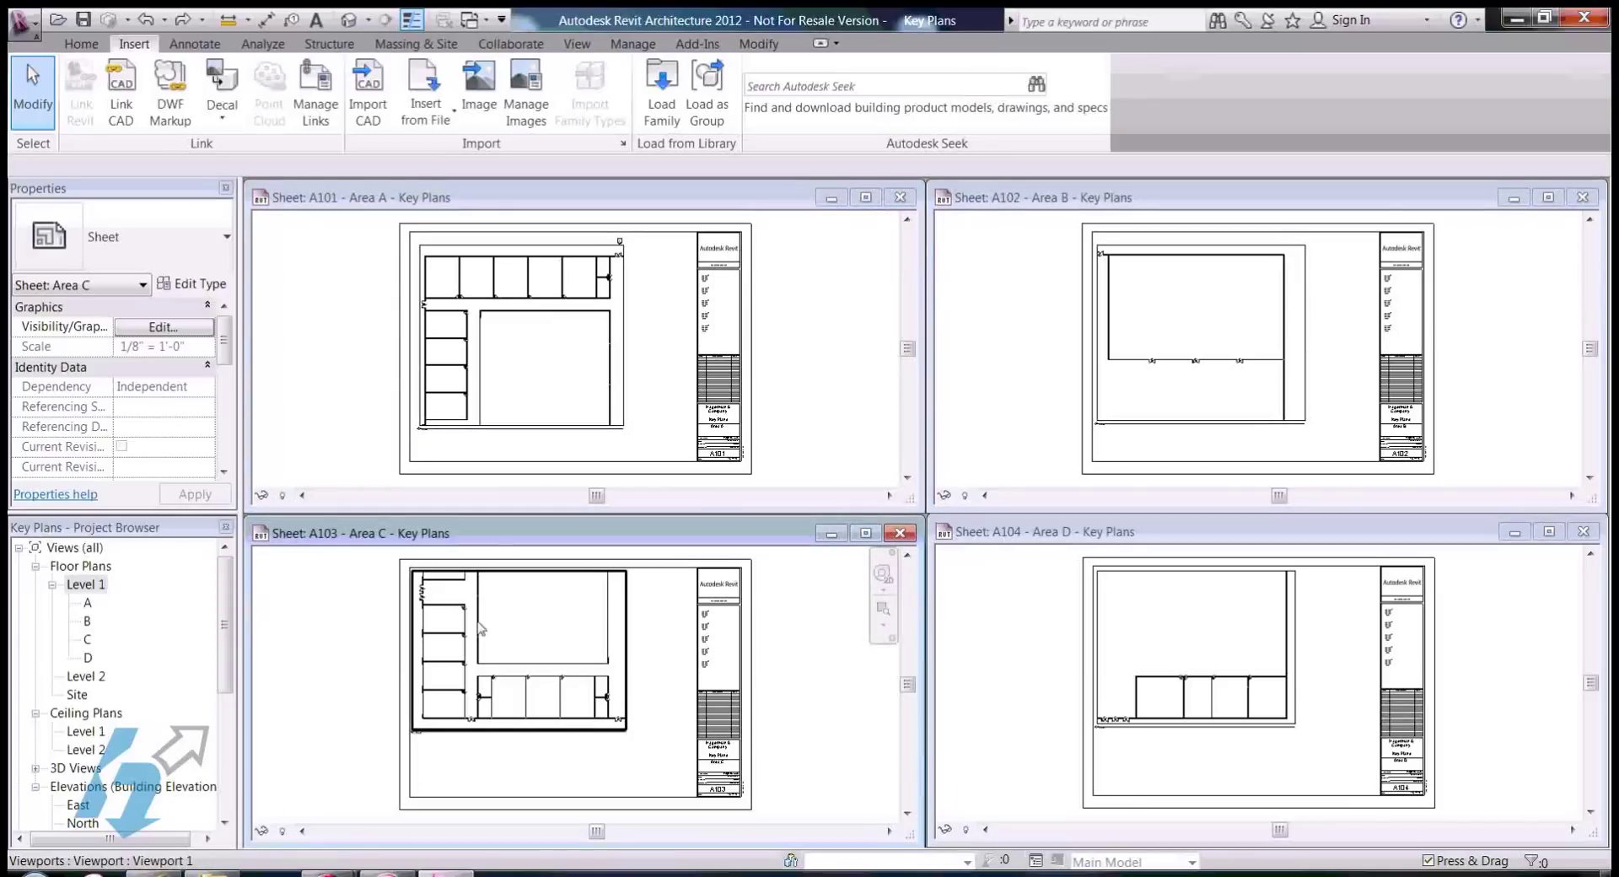
{"action": "left_click", "coordinate": [1191, 641]}
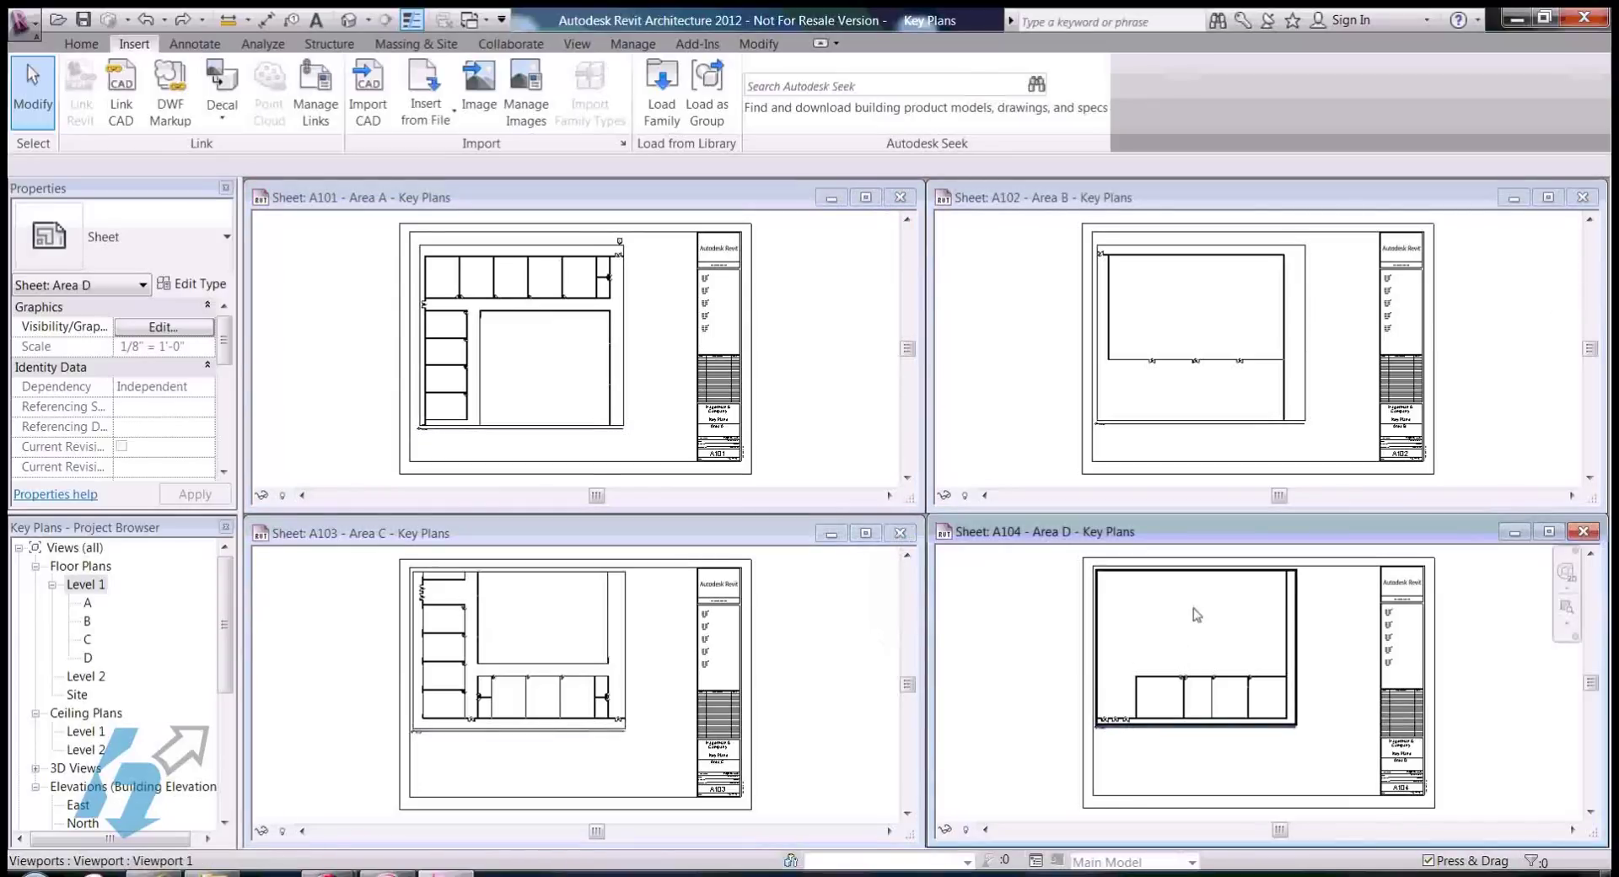
{"action": "left_click", "coordinate": [886, 451]}
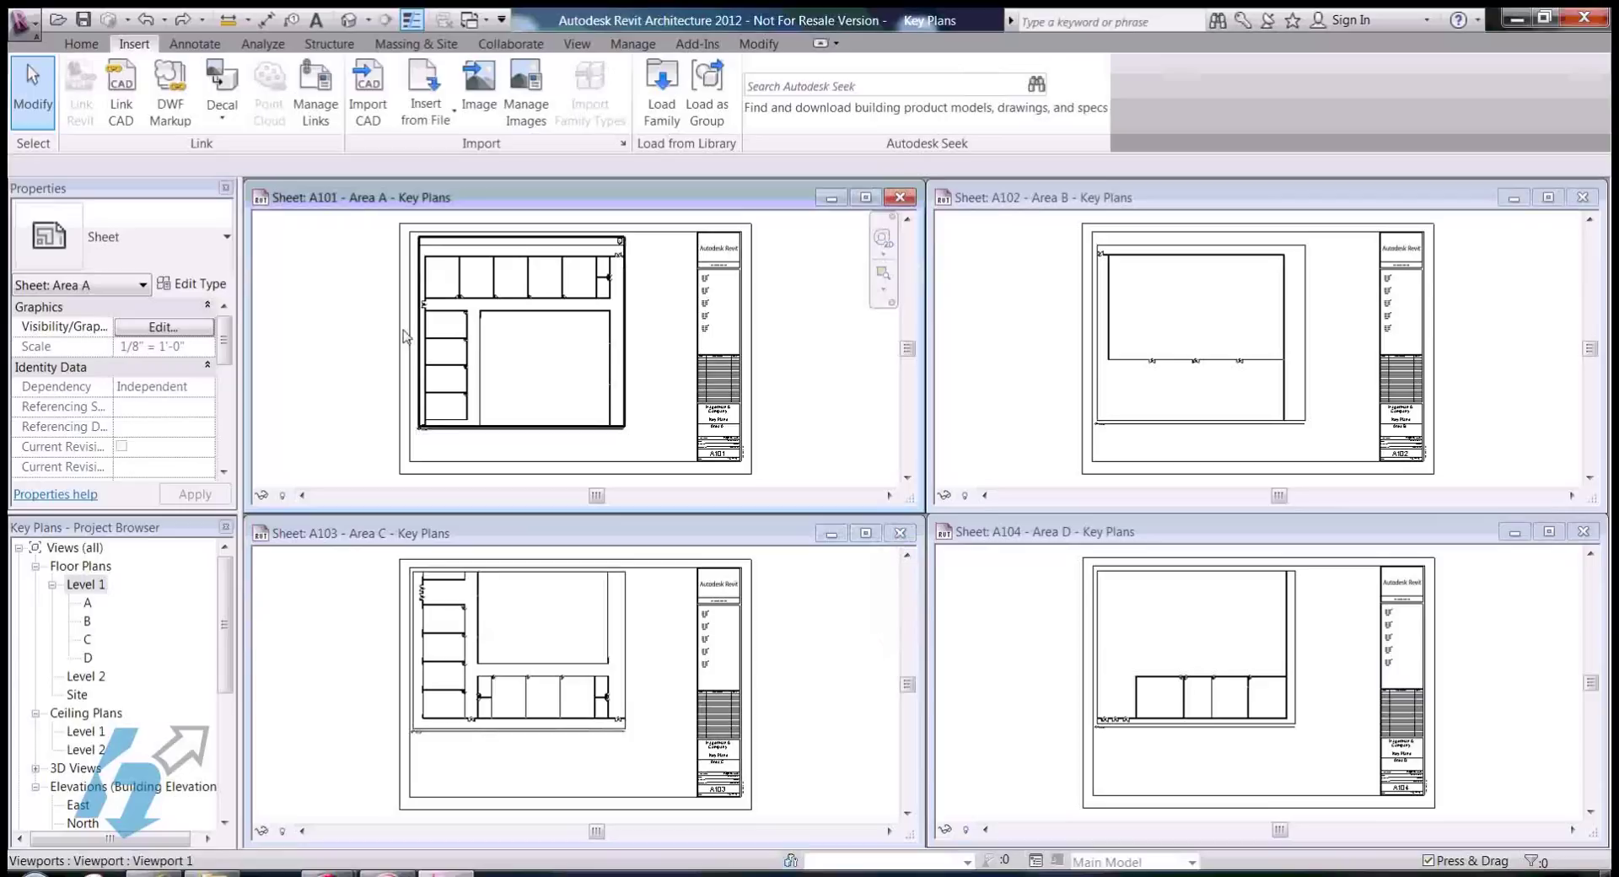
{"action": "double_click", "coordinate": [91, 586]}
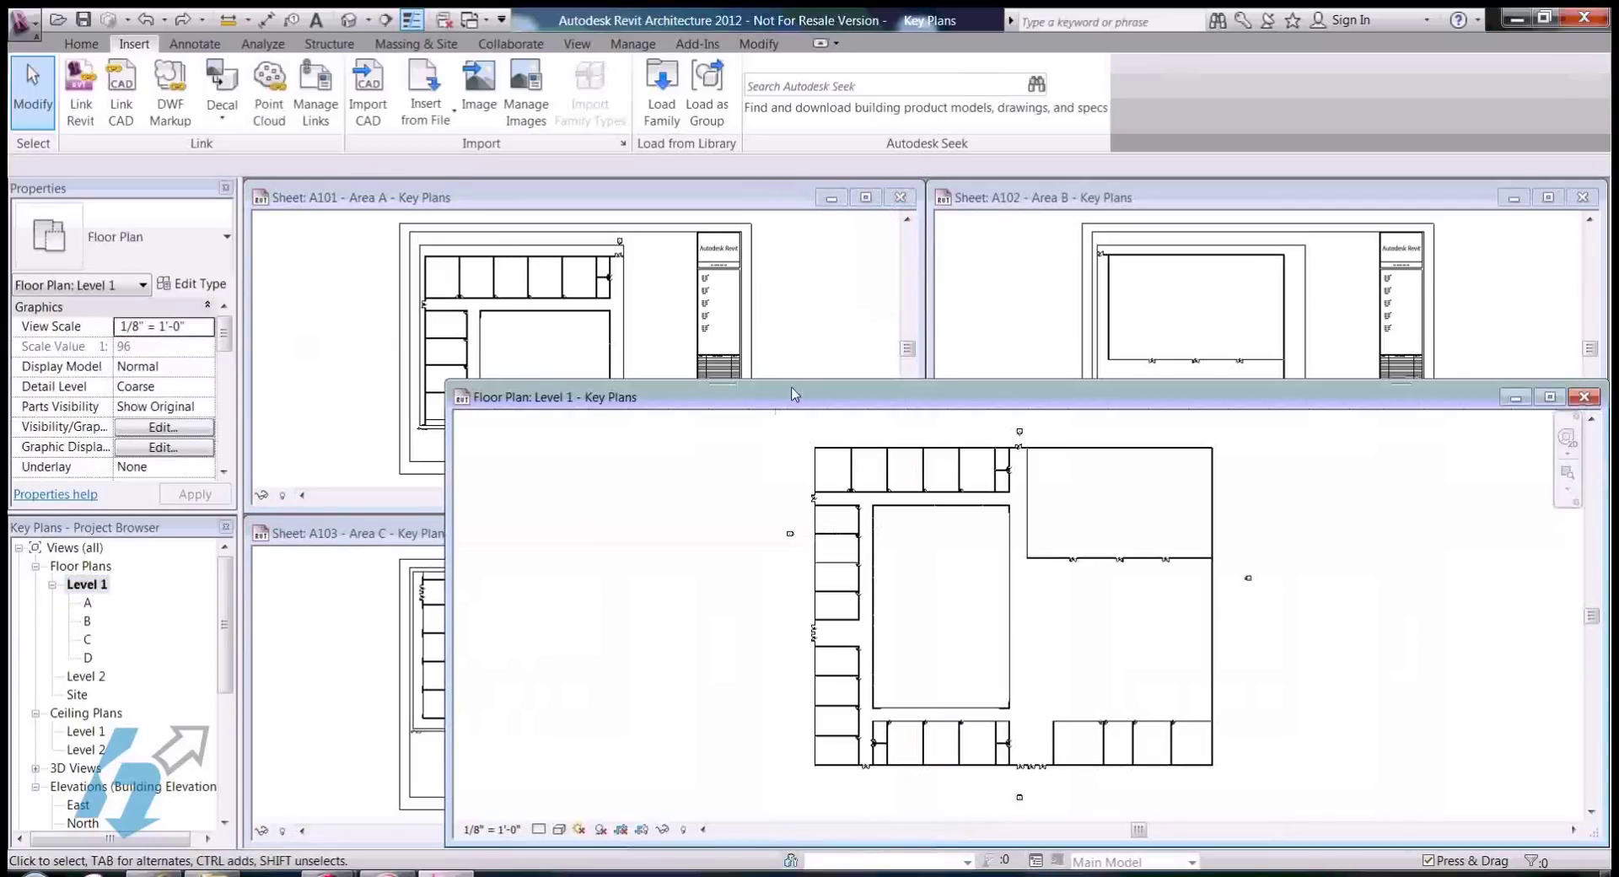
{"action": "left_click_drag", "start_coordinate": [792, 393], "coordinate": [680, 277]}
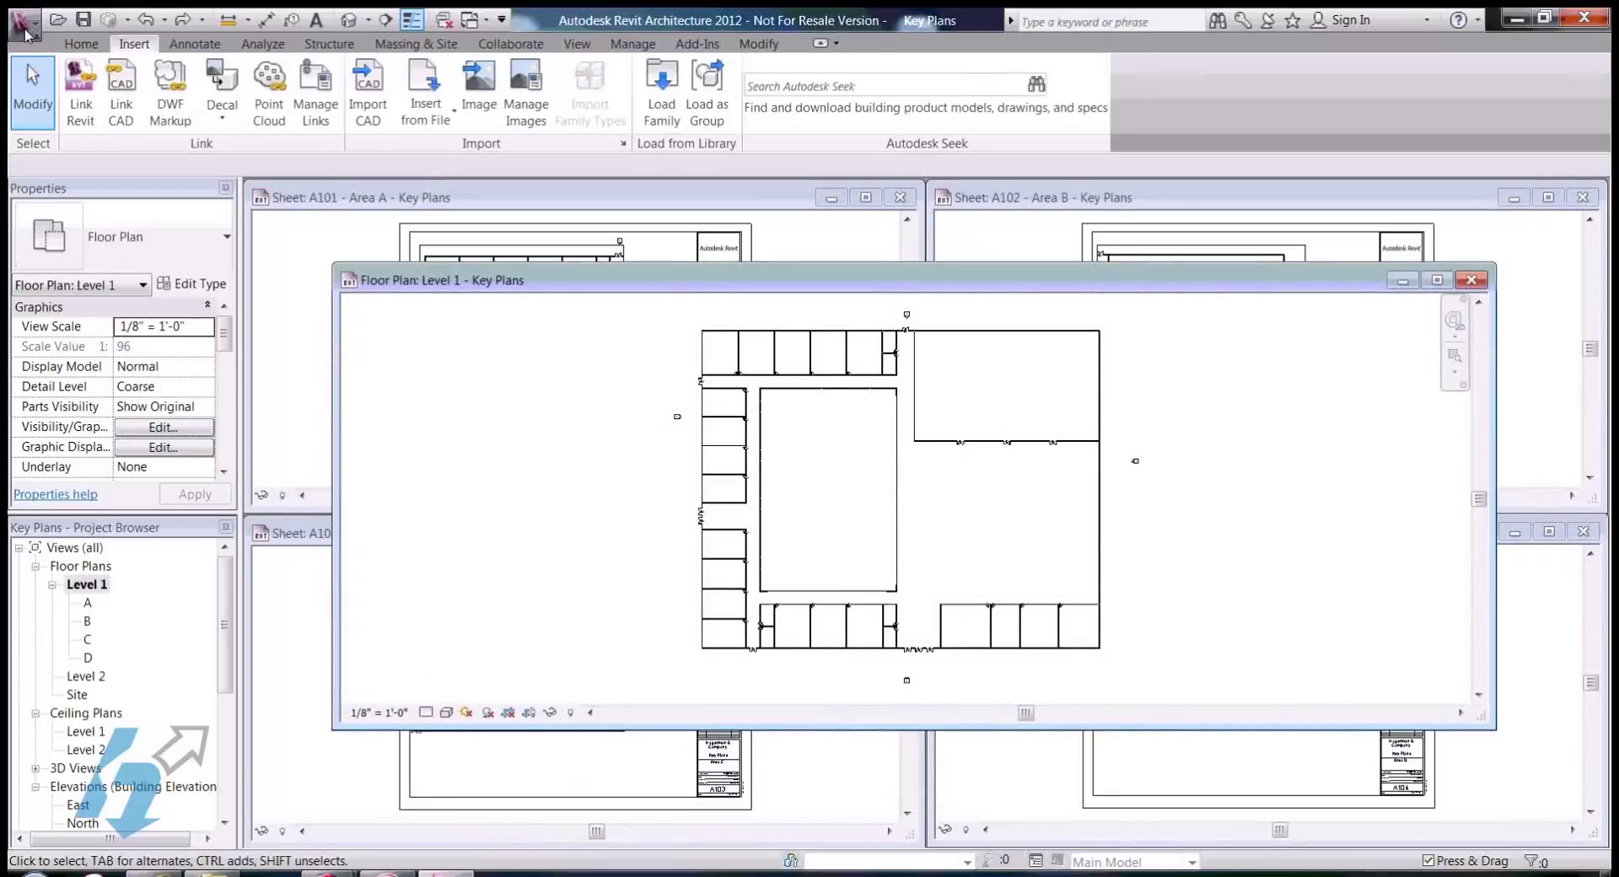
Step: Export the Level 1 view through CAD Formats > DWG files into the TechTip folder
{"action": "left_click", "coordinate": [24, 24]}
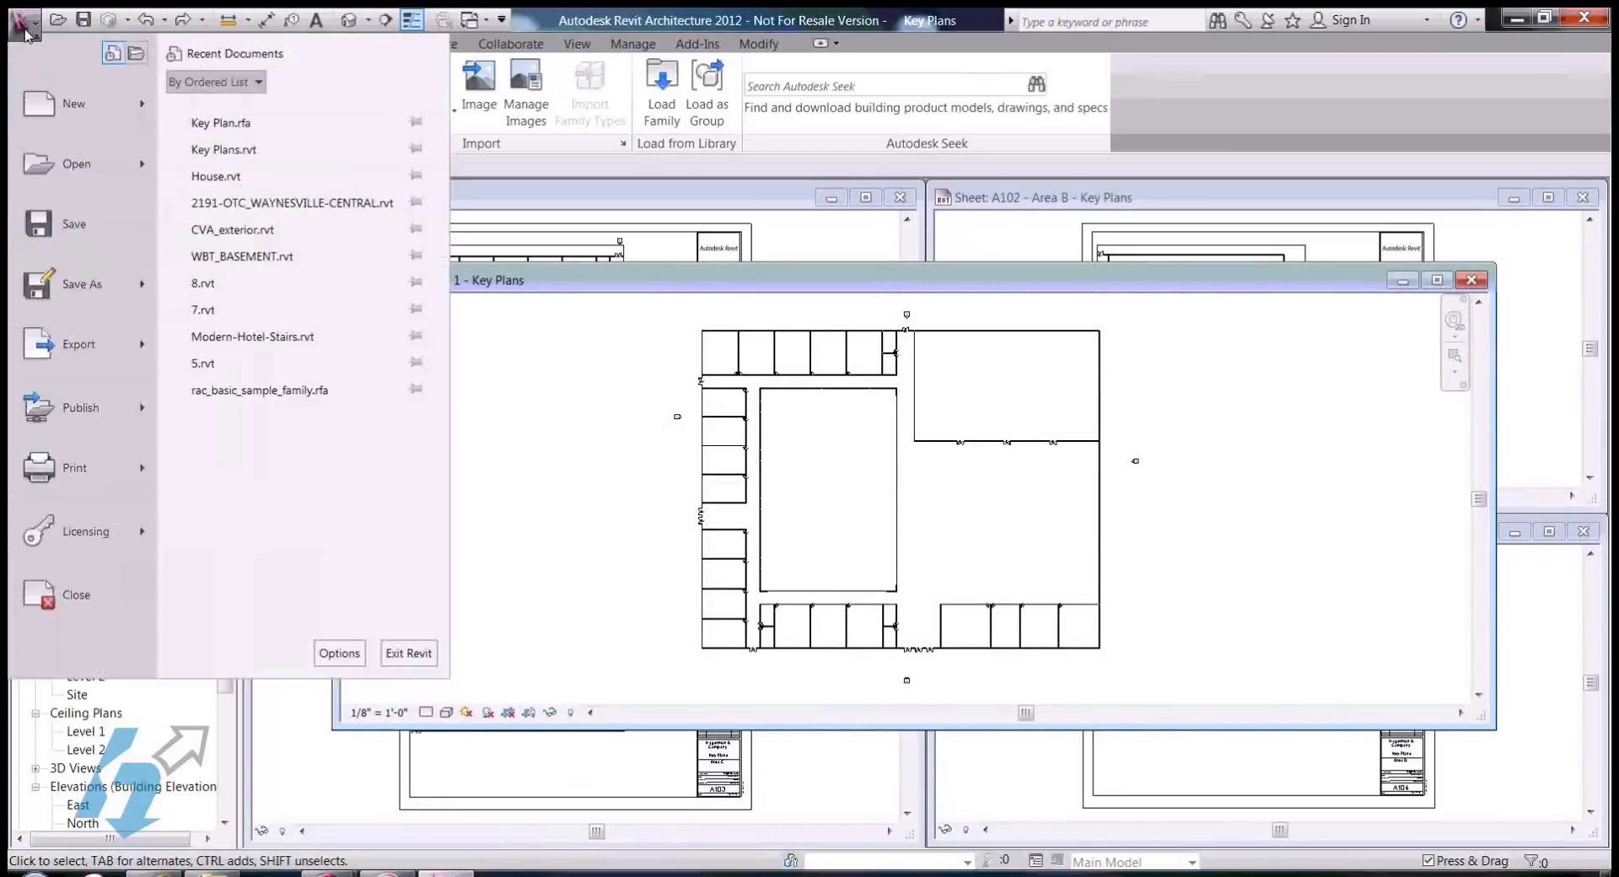
{"action": "left_click", "coordinate": [27, 131]}
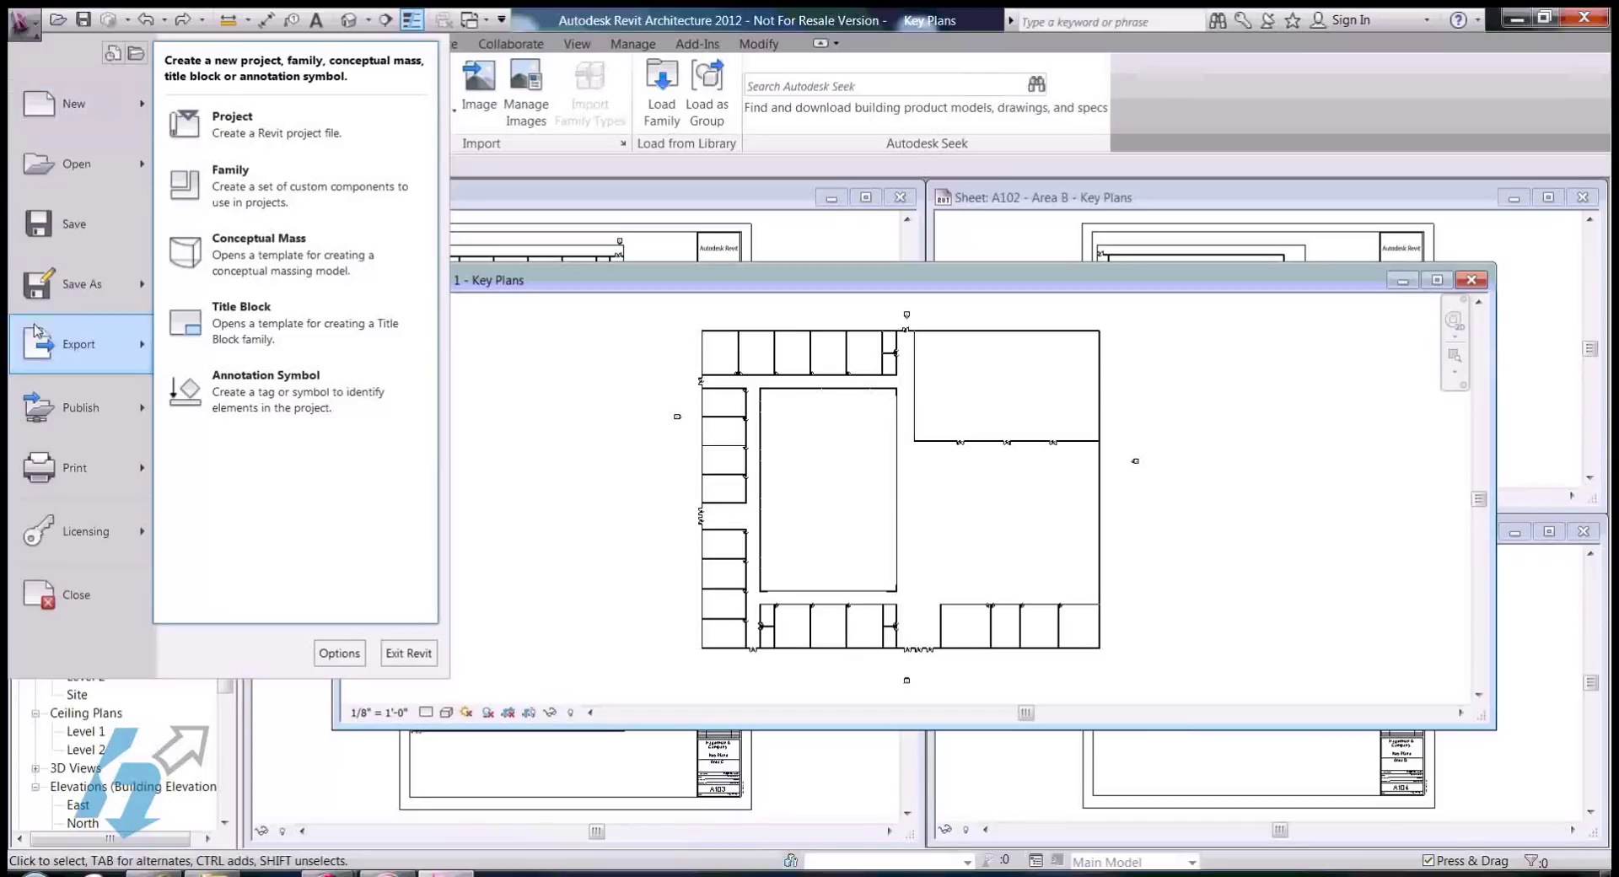
{"action": "mouse_move", "coordinate": [37, 340]}
{"action": "mouse_move", "coordinate": [413, 105]}
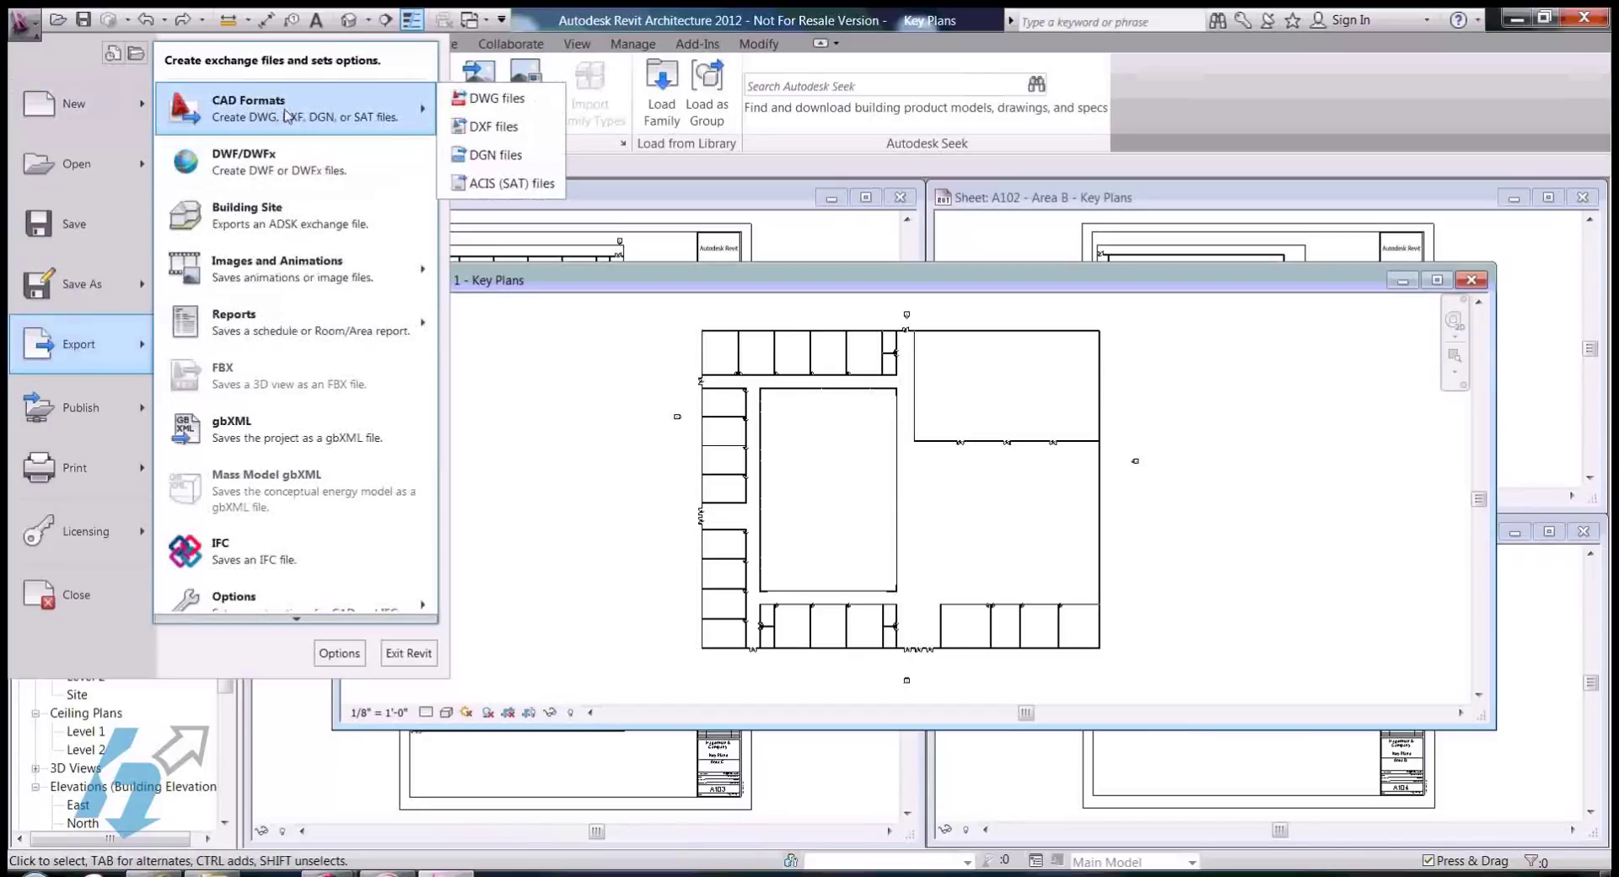
{"action": "left_click", "coordinate": [484, 108]}
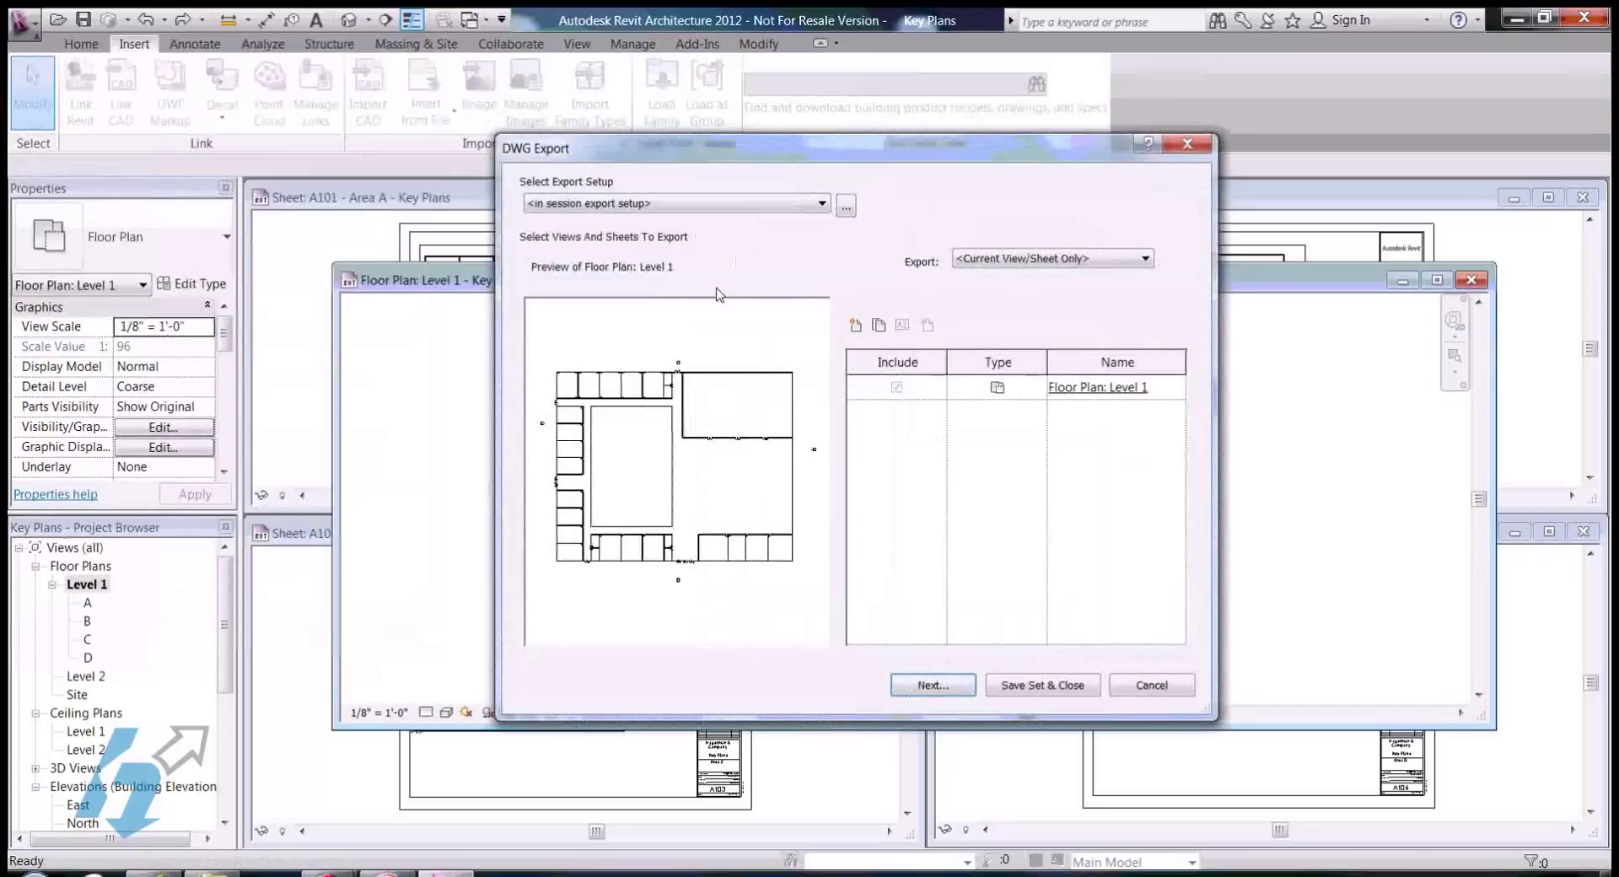
{"action": "left_click", "coordinate": [930, 685]}
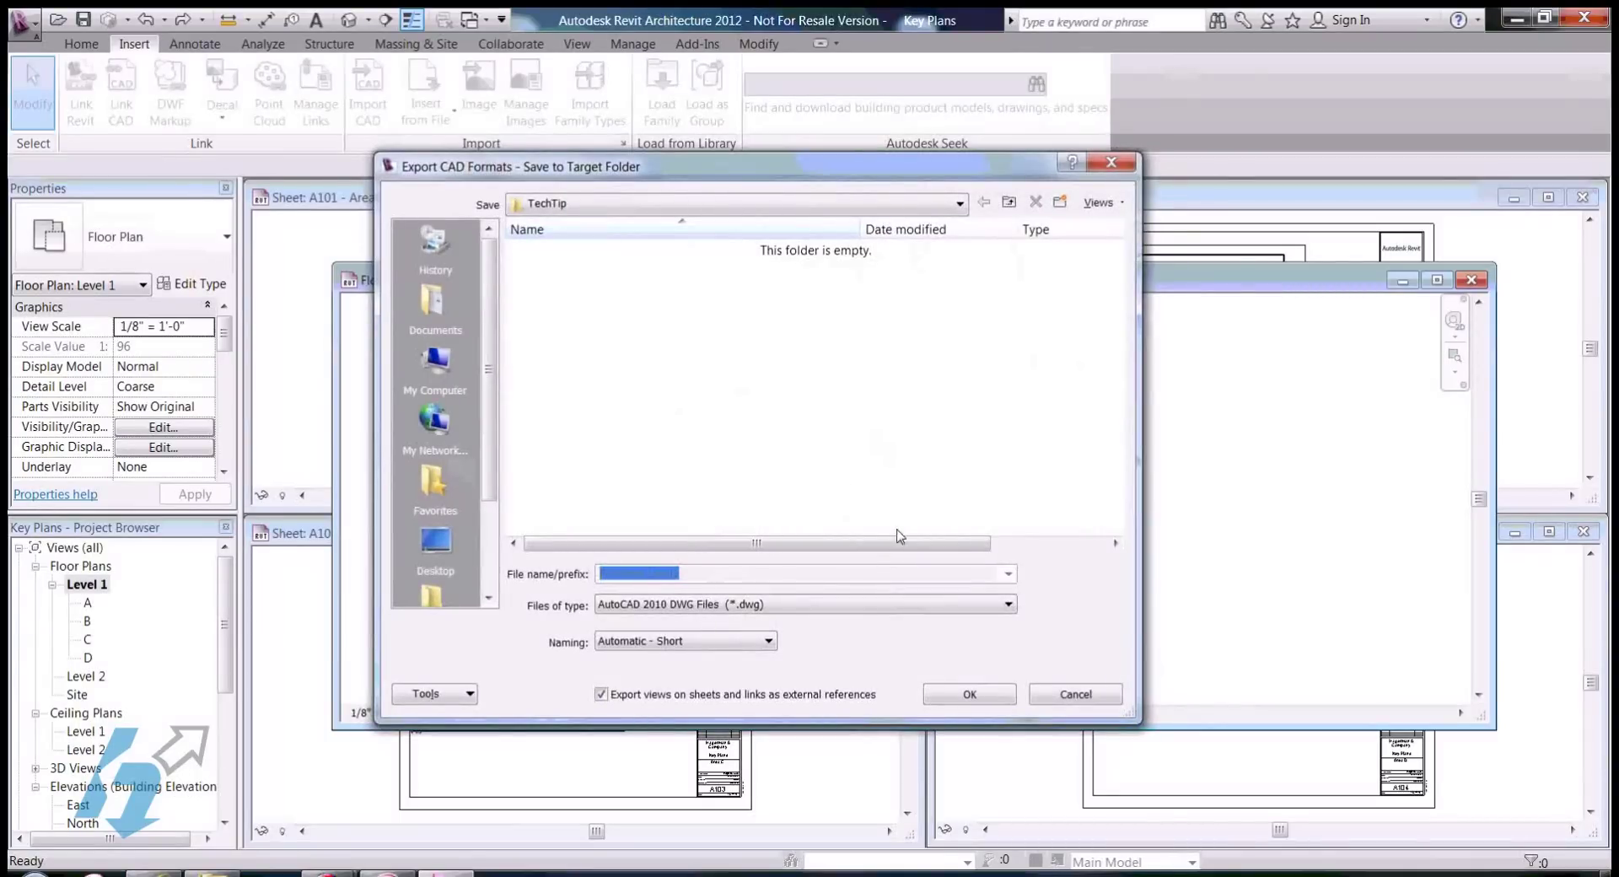
{"action": "left_click", "coordinate": [981, 696]}
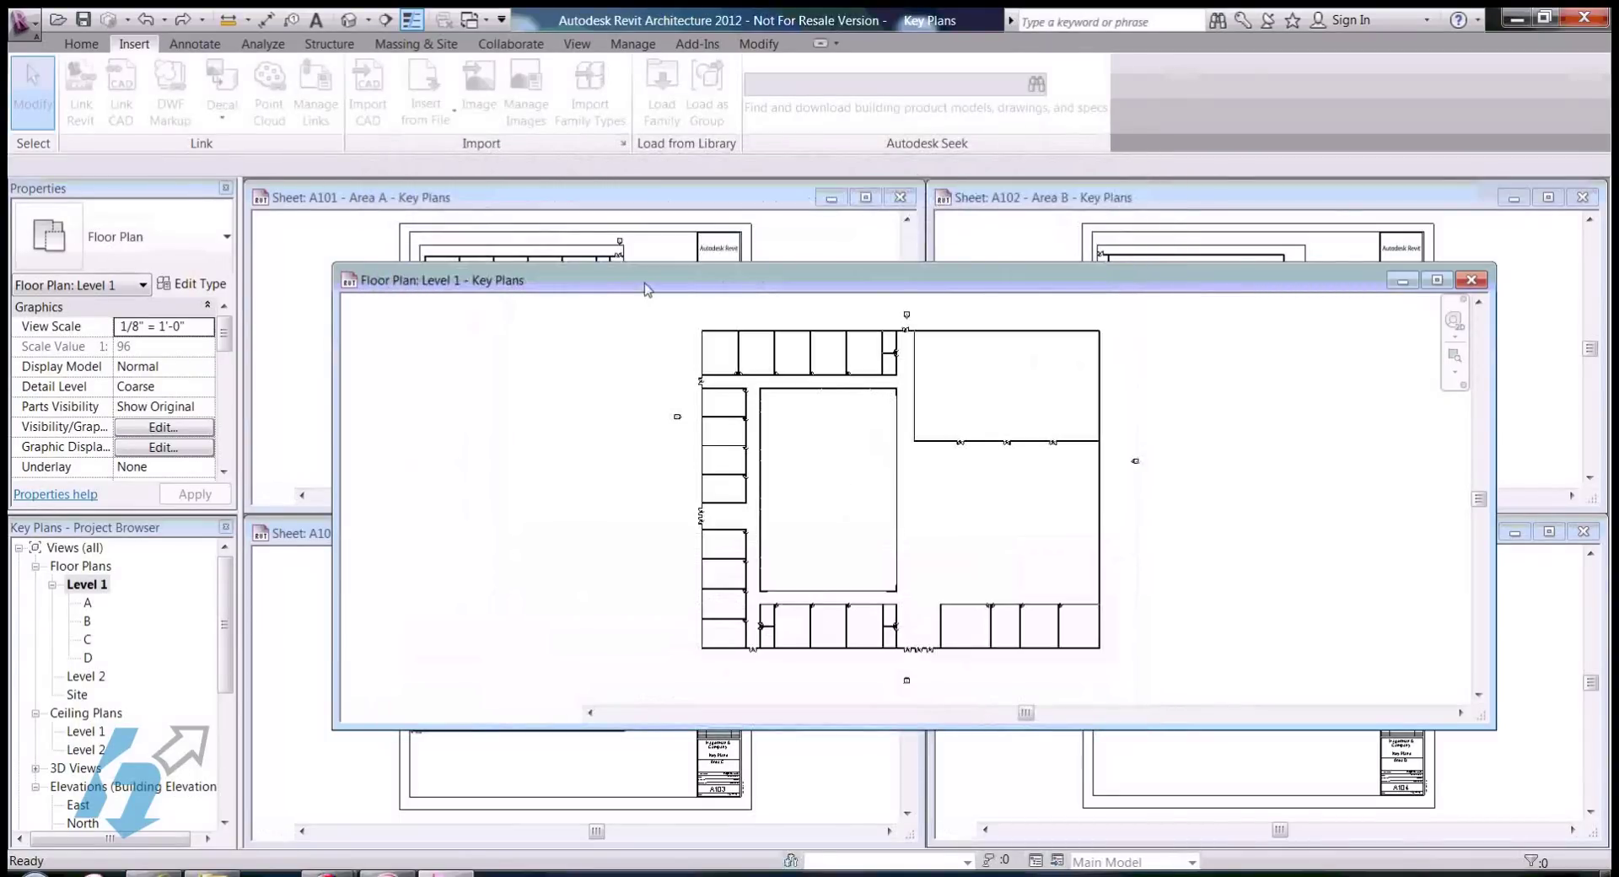
Step: Start a new family from the Annotations > Generic Annotation.rft template
{"action": "left_click", "coordinate": [24, 28]}
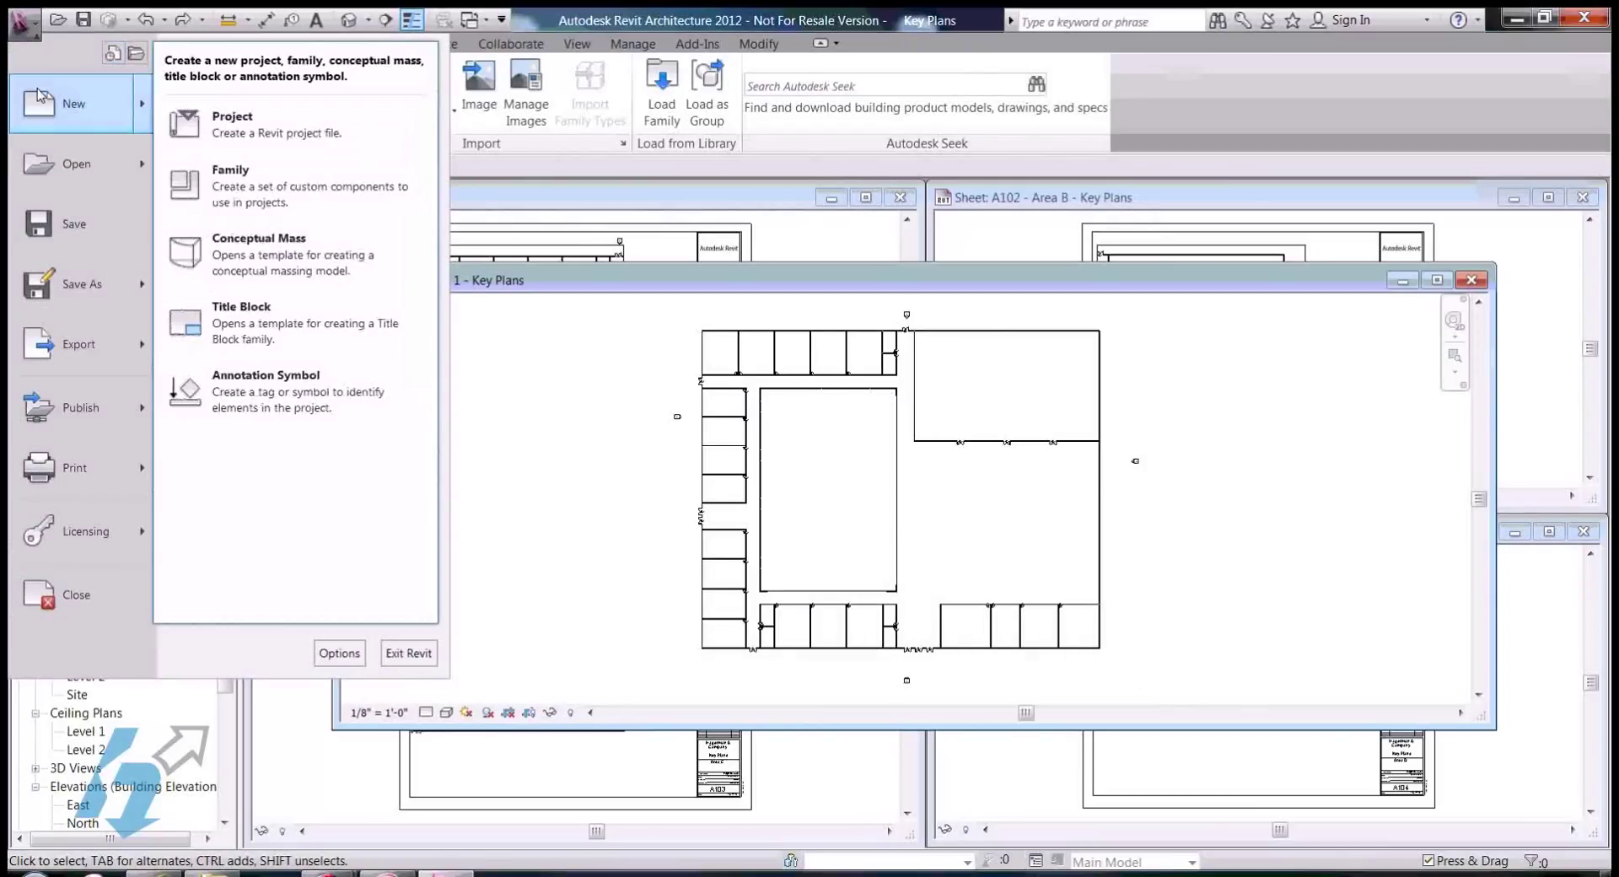
{"action": "left_click", "coordinate": [242, 181]}
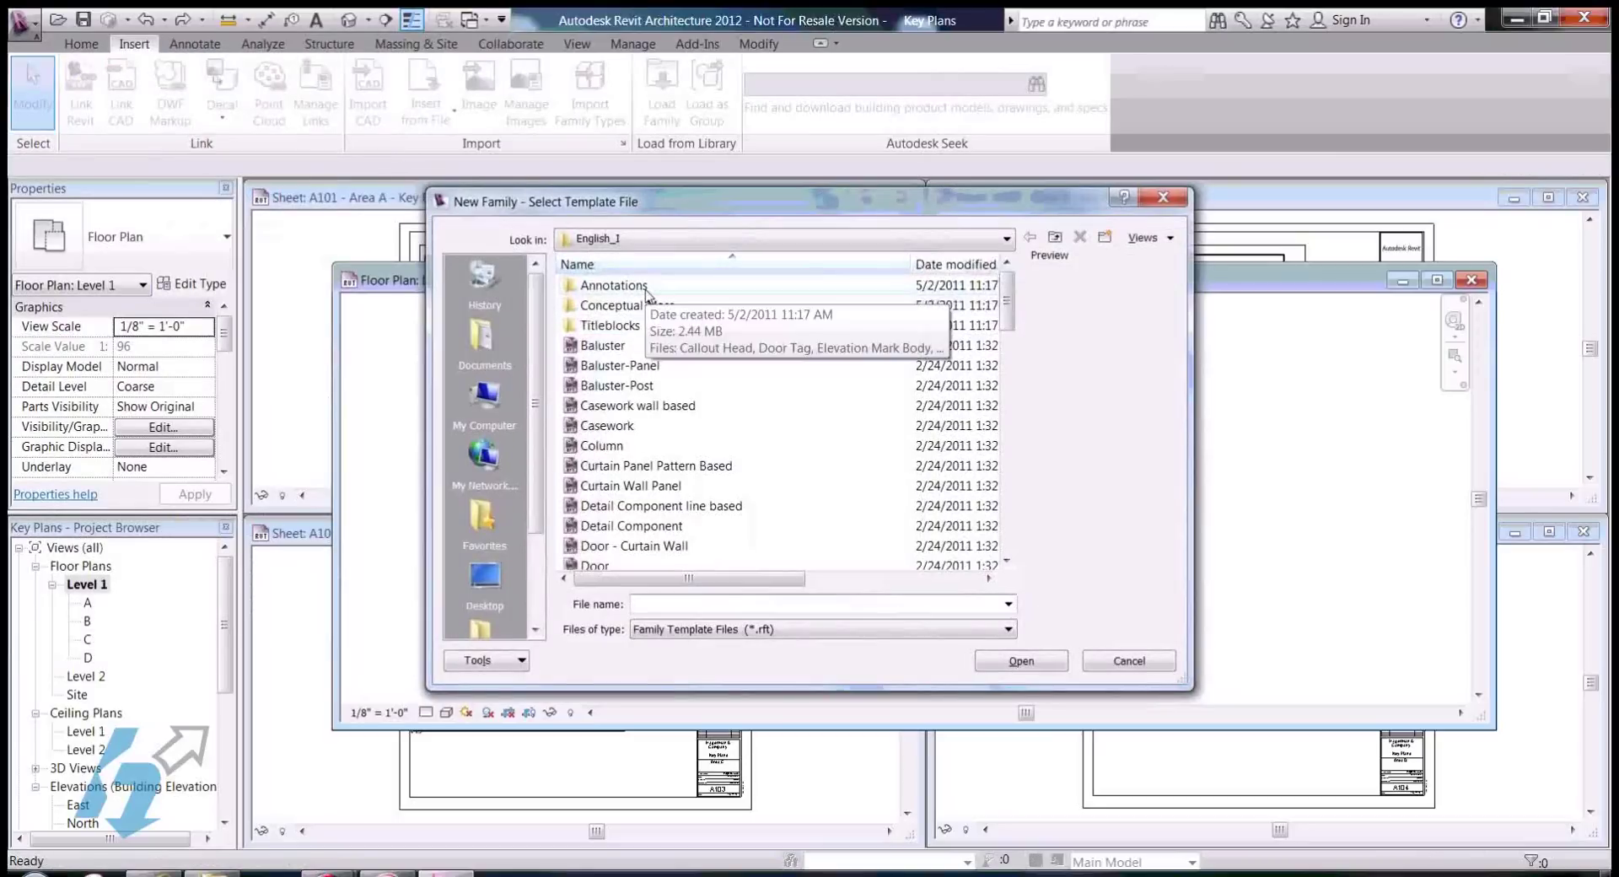
{"action": "double_click", "coordinate": [646, 287]}
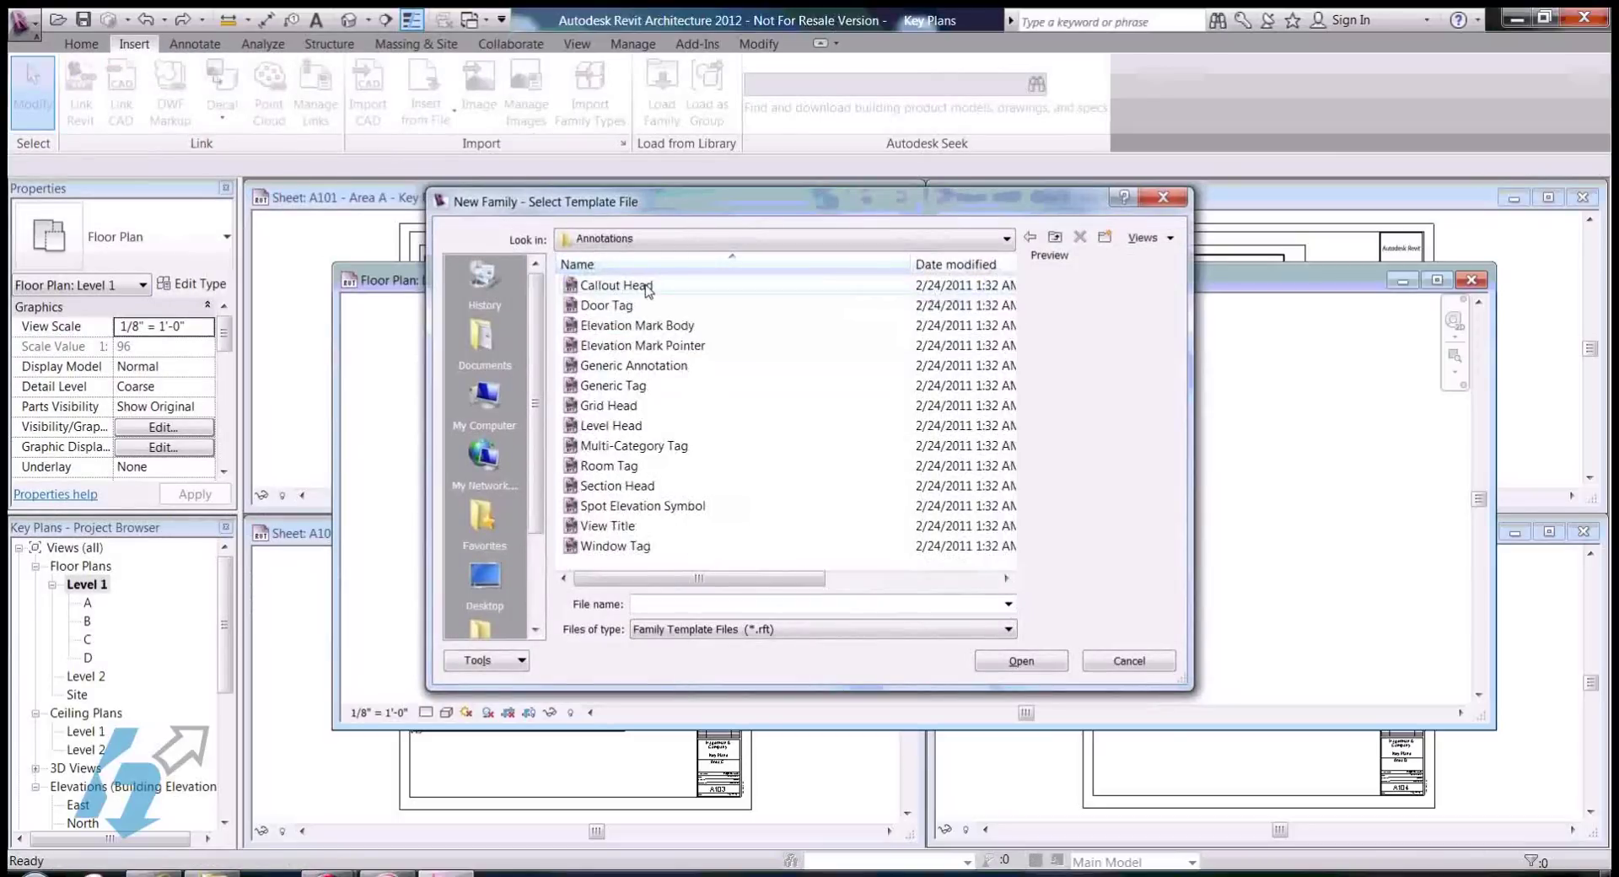
{"action": "left_click", "coordinate": [634, 368]}
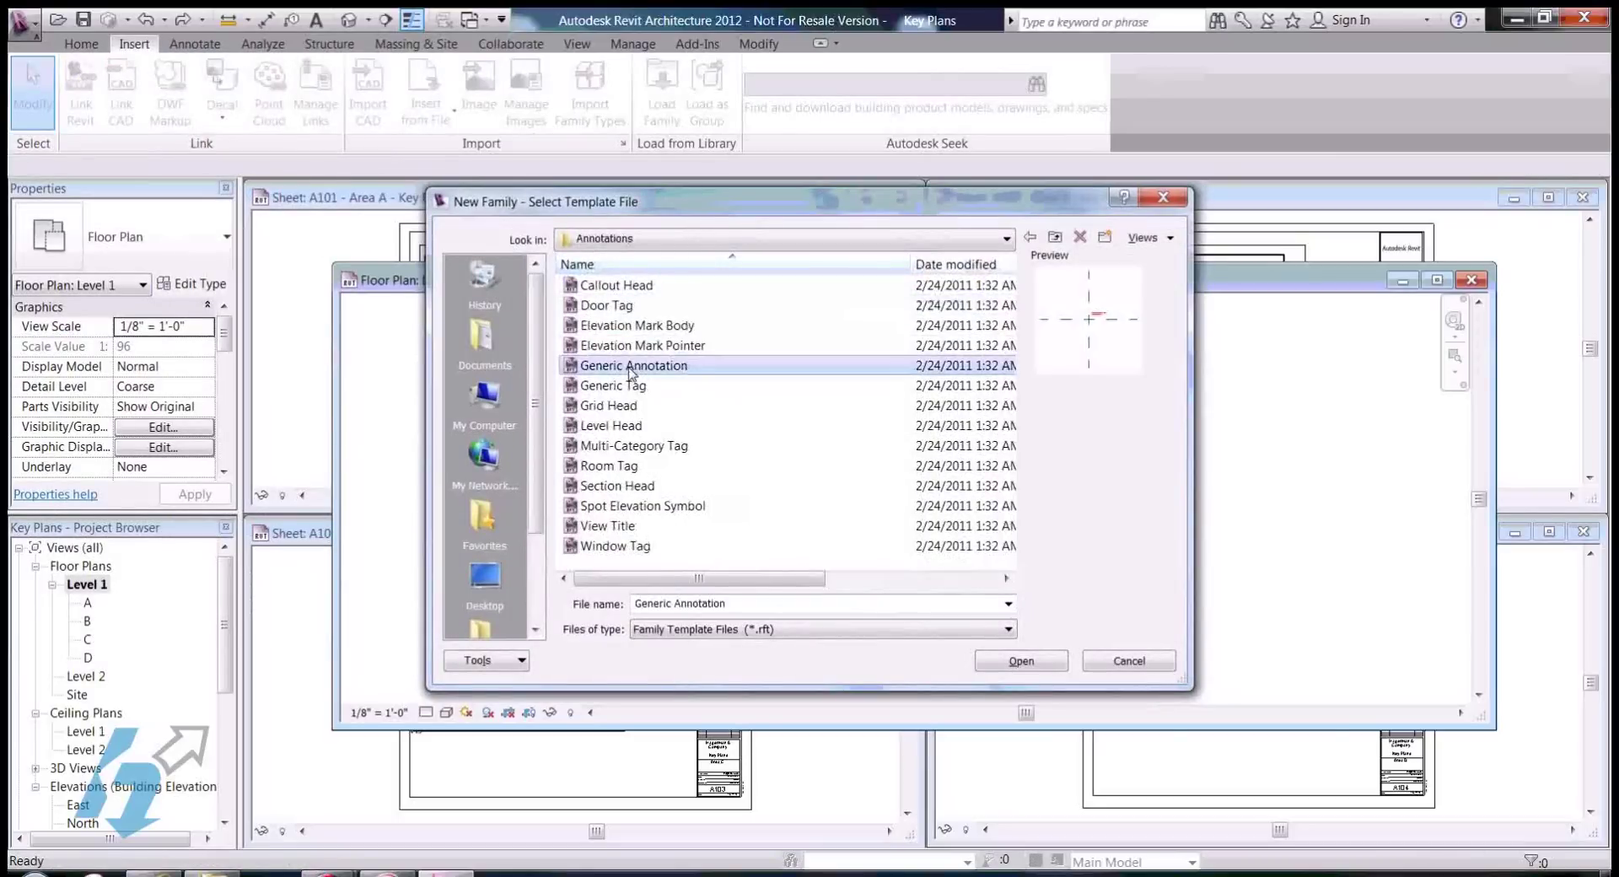
{"action": "left_click", "coordinate": [1023, 662]}
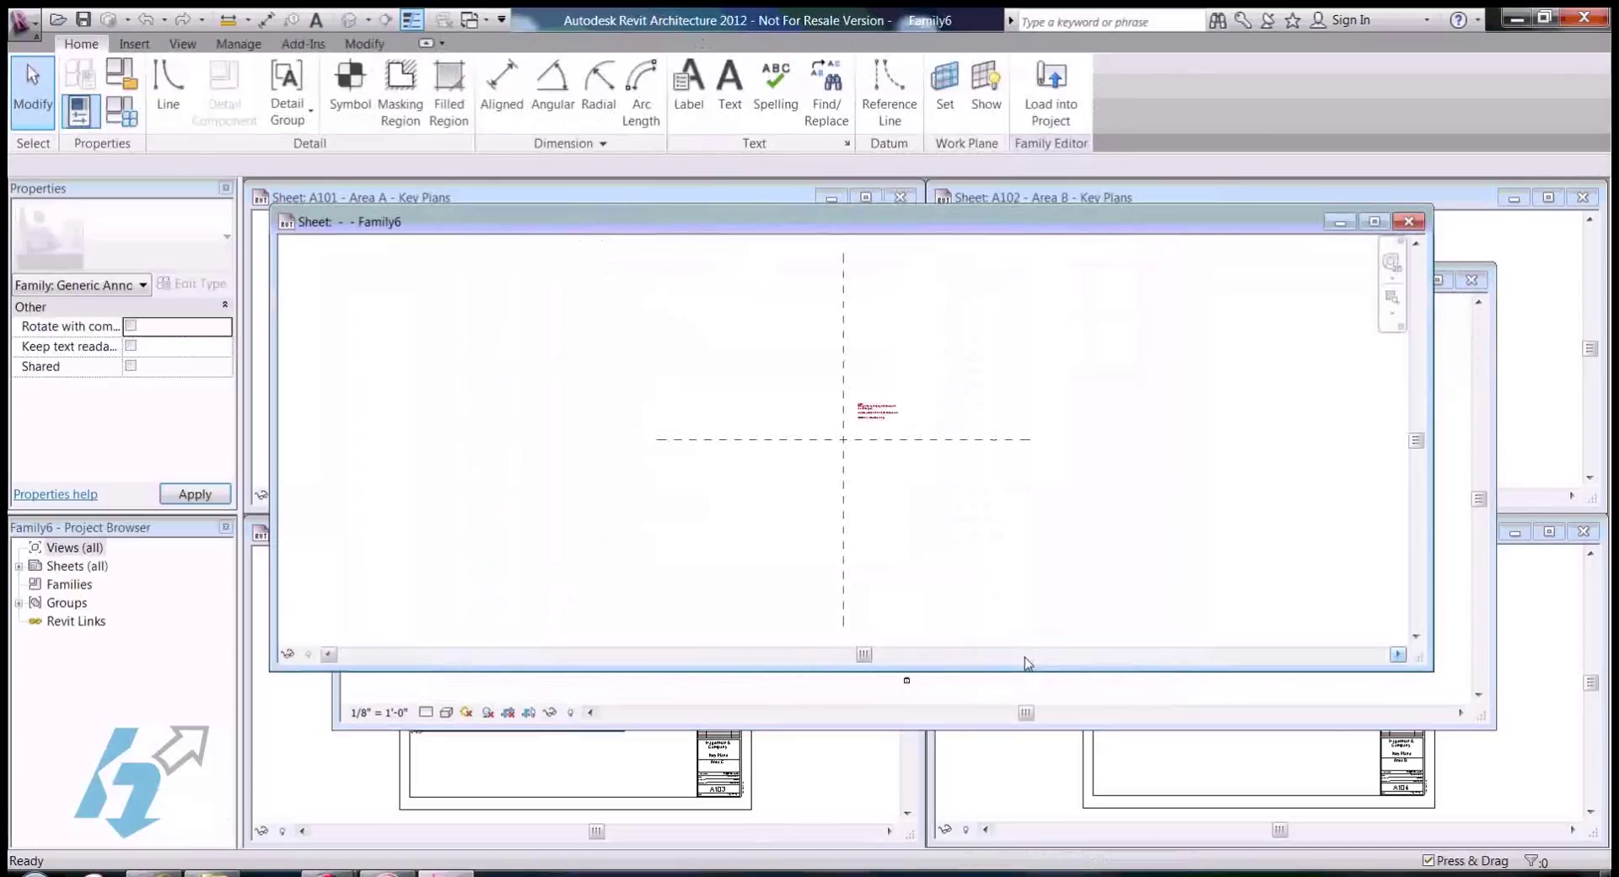
Step: Delete the placeholder text note and save the family as Key Plan.rfa, replacing the existing file
{"action": "left_click", "coordinate": [891, 413]}
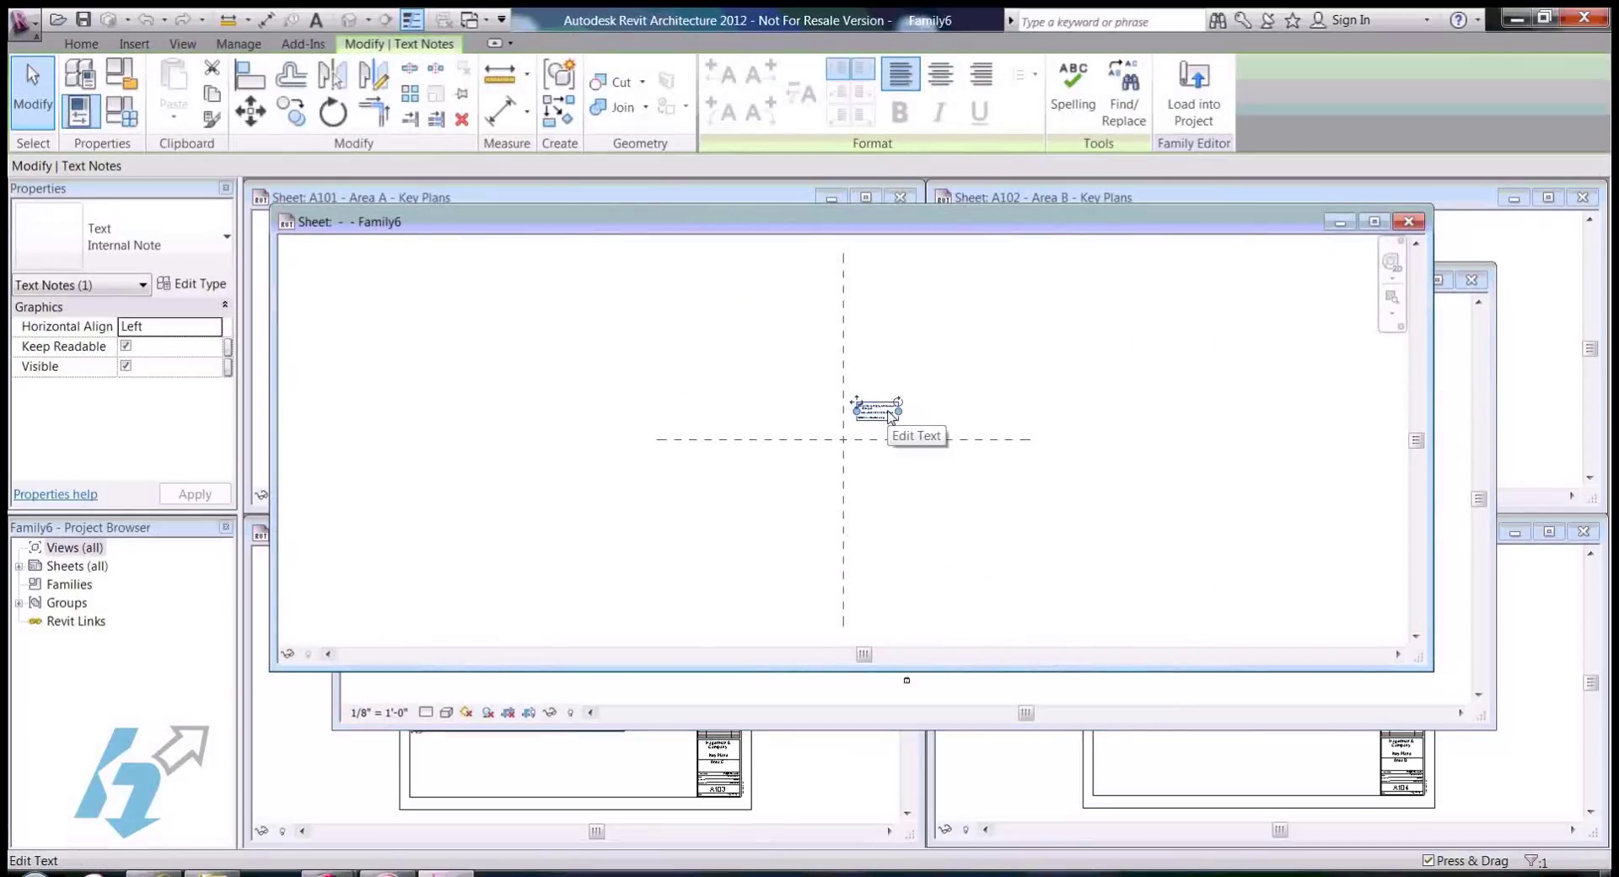
{"action": "key", "text": "Delete"}
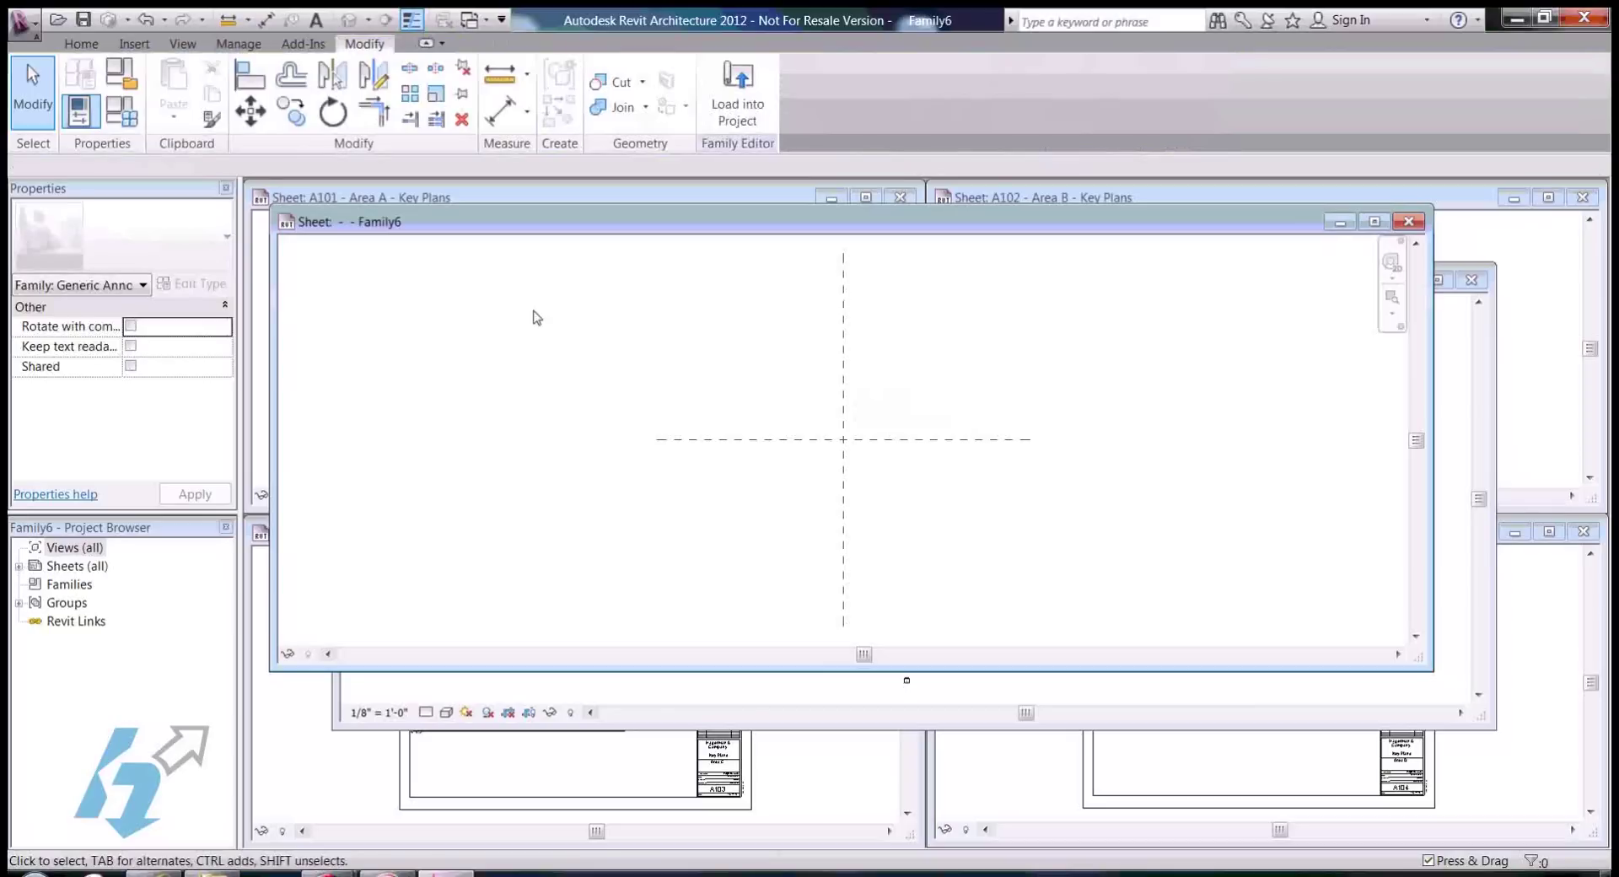
{"action": "left_click", "coordinate": [83, 18]}
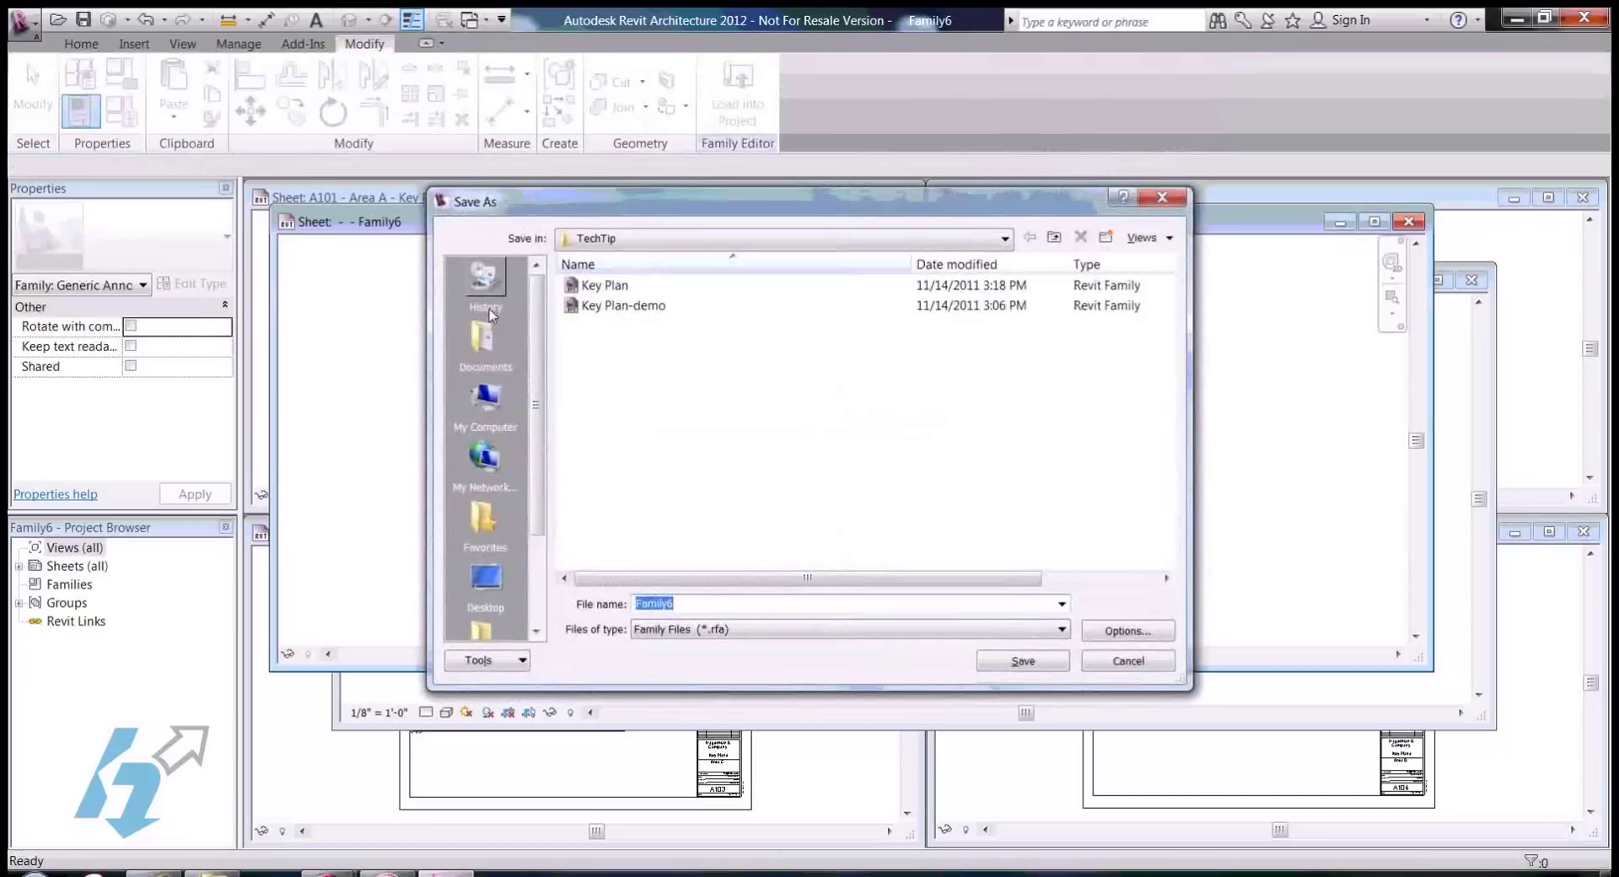
{"action": "left_click", "coordinate": [605, 287]}
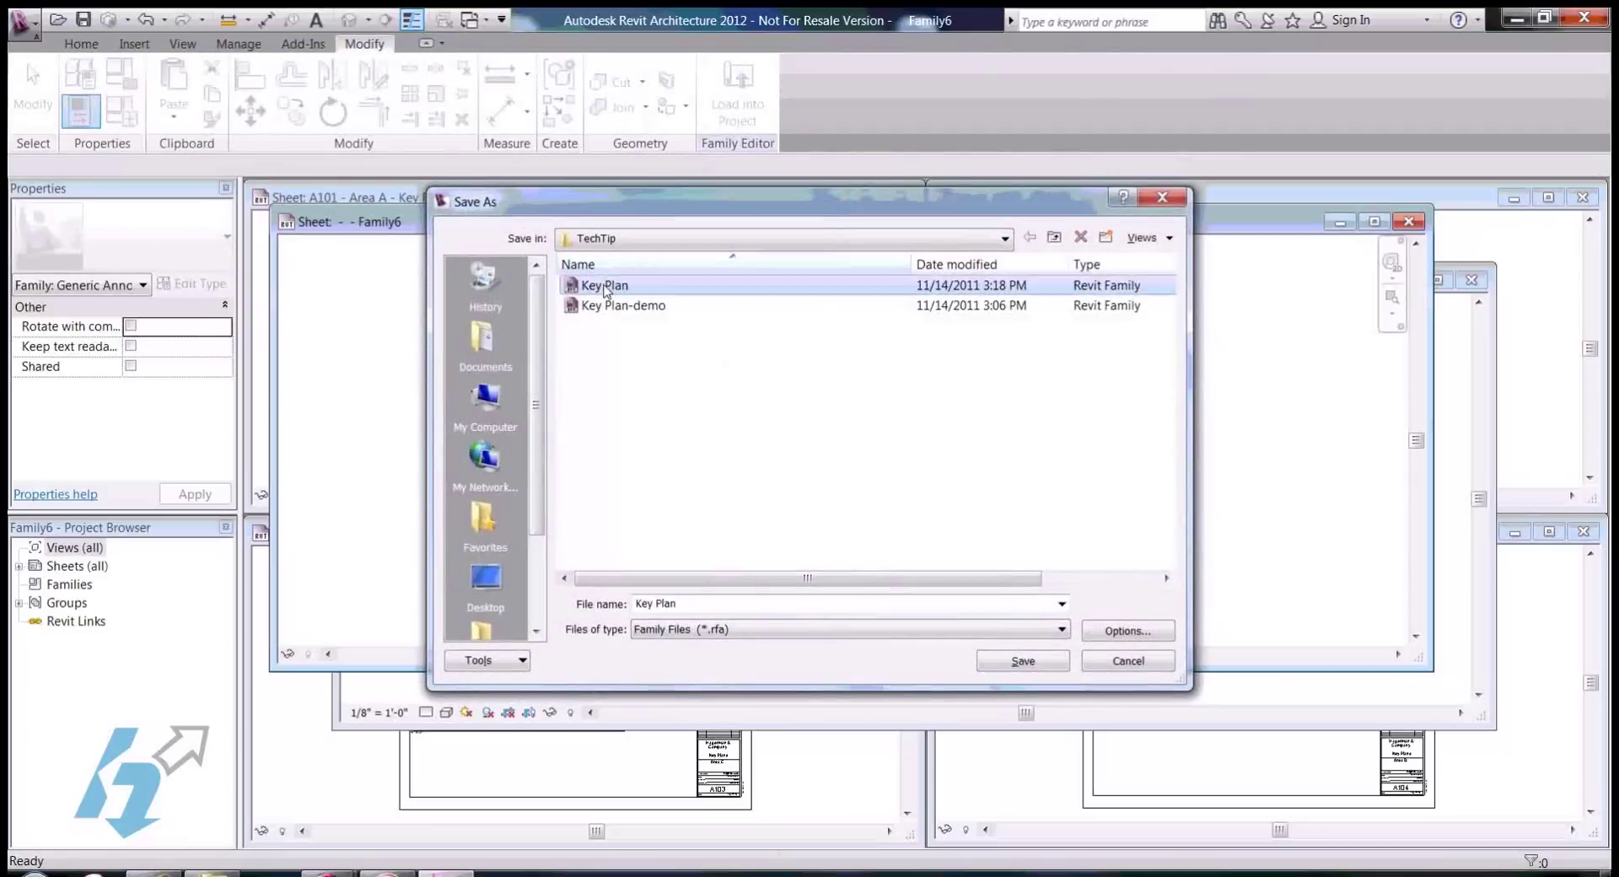
{"action": "left_click", "coordinate": [1035, 664]}
{"action": "left_click", "coordinate": [809, 466]}
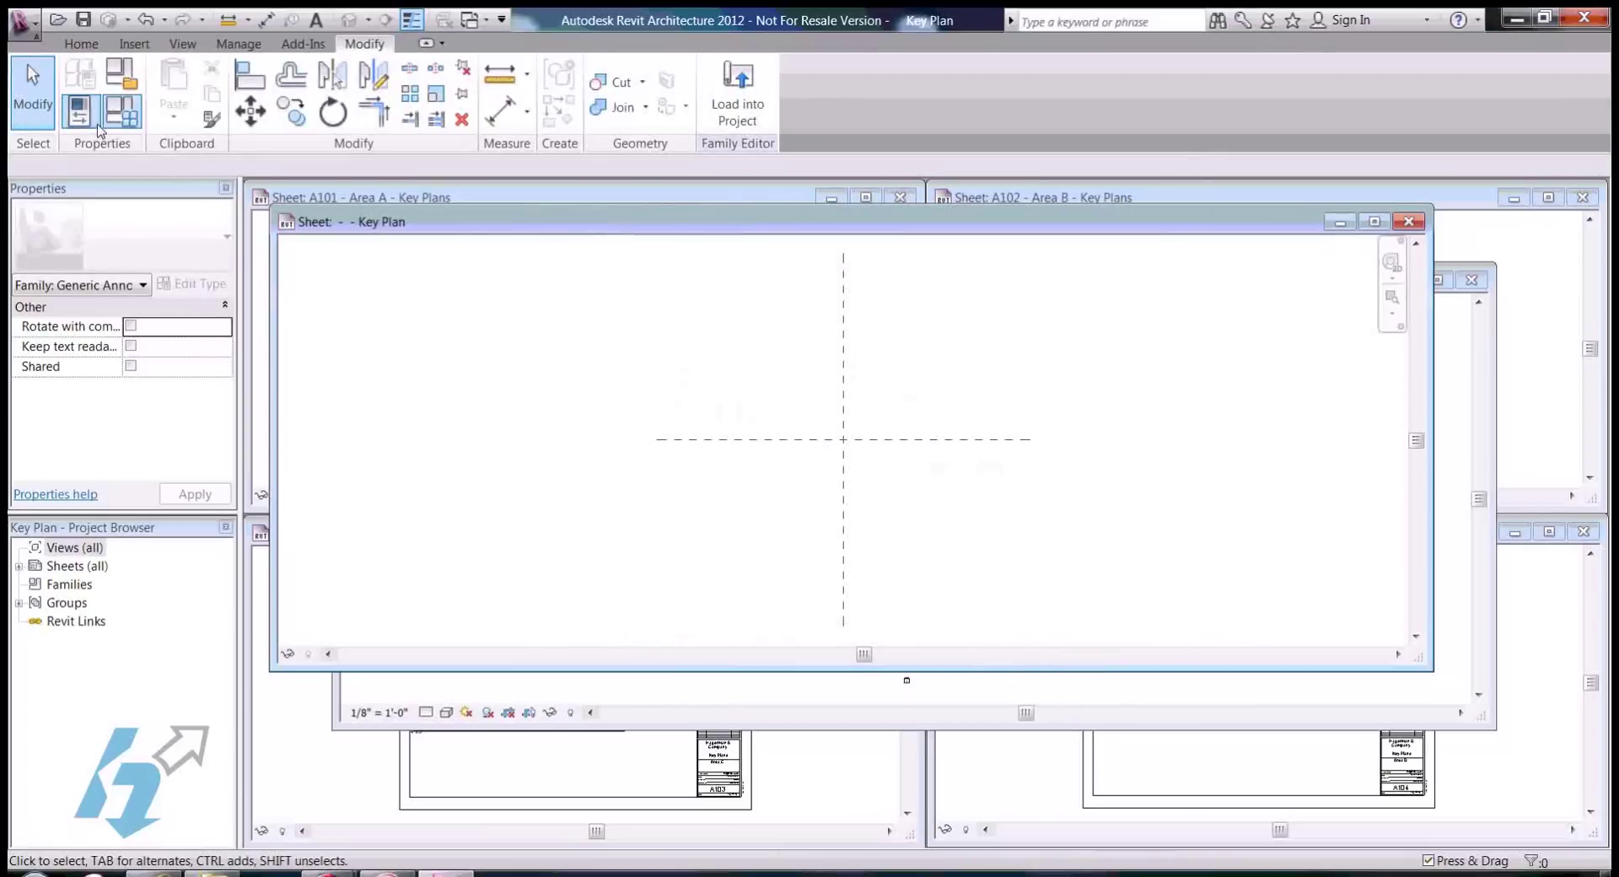
Step: Import FloorPlan-Level1.dwg via Import CAD, accepting the paper space warning
{"action": "left_click", "coordinate": [81, 43]}
{"action": "left_click", "coordinate": [133, 44]}
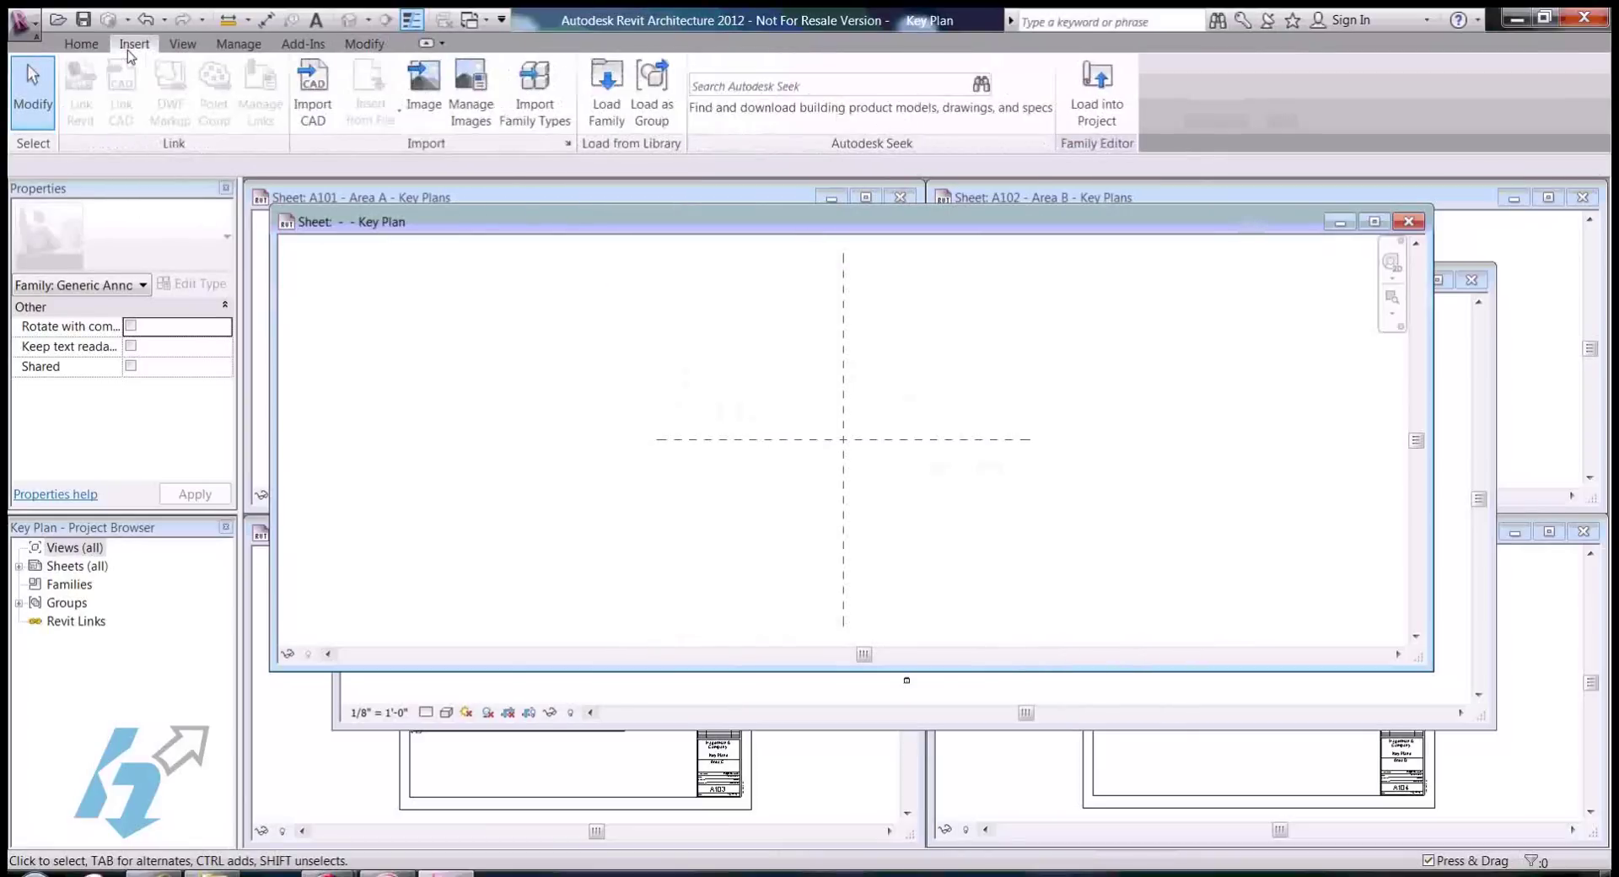
{"action": "left_click", "coordinate": [313, 89]}
{"action": "left_click", "coordinate": [628, 241]}
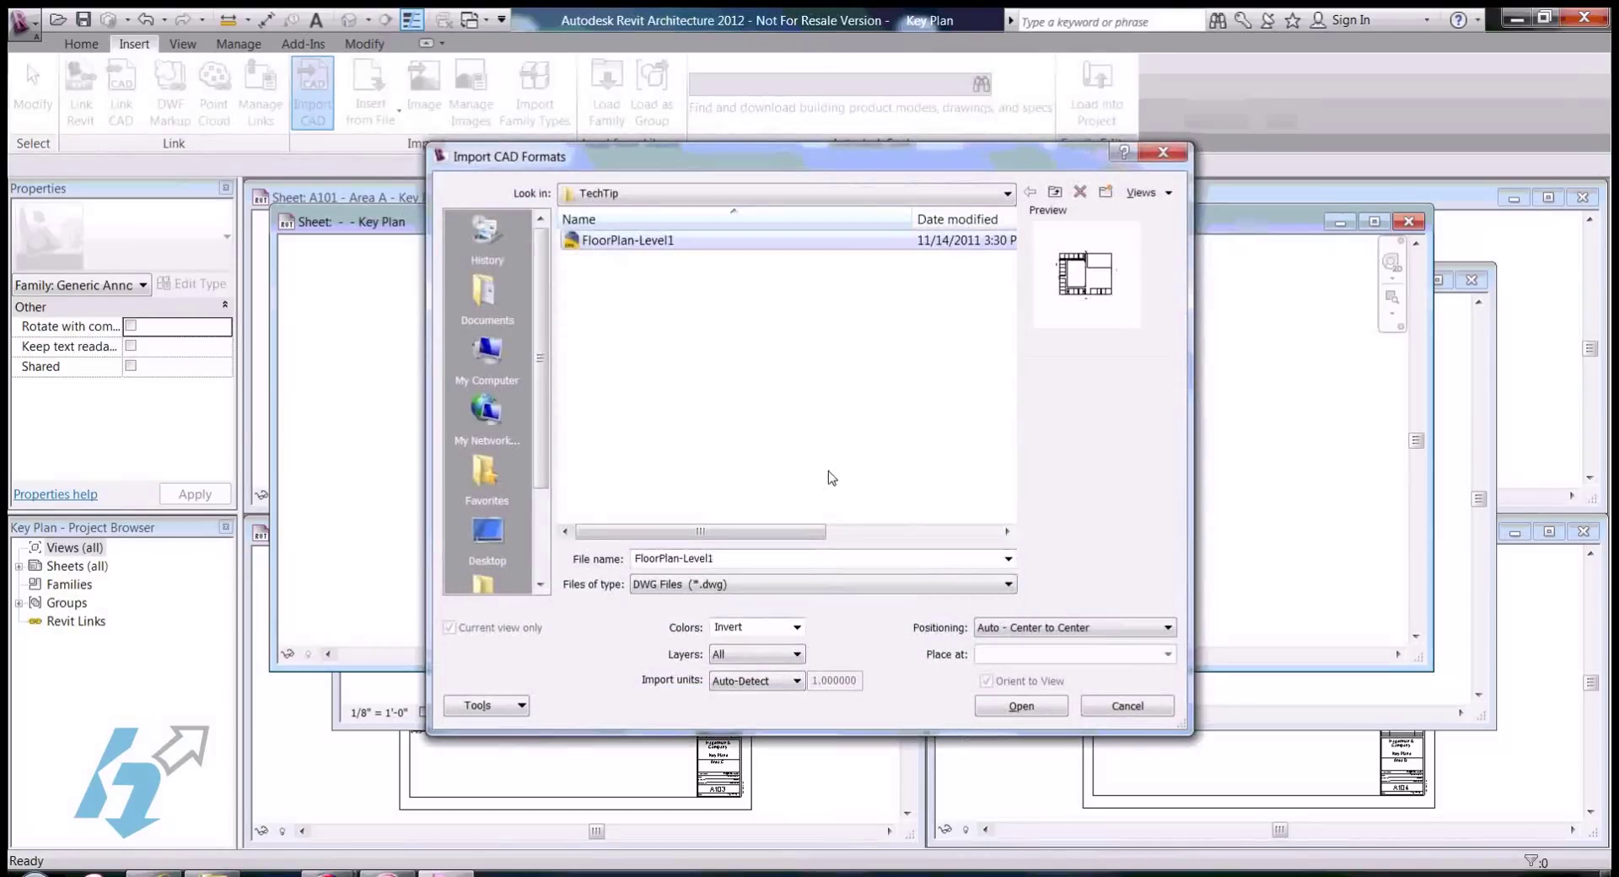
{"action": "left_click", "coordinate": [1044, 709]}
{"action": "left_click", "coordinate": [879, 478]}
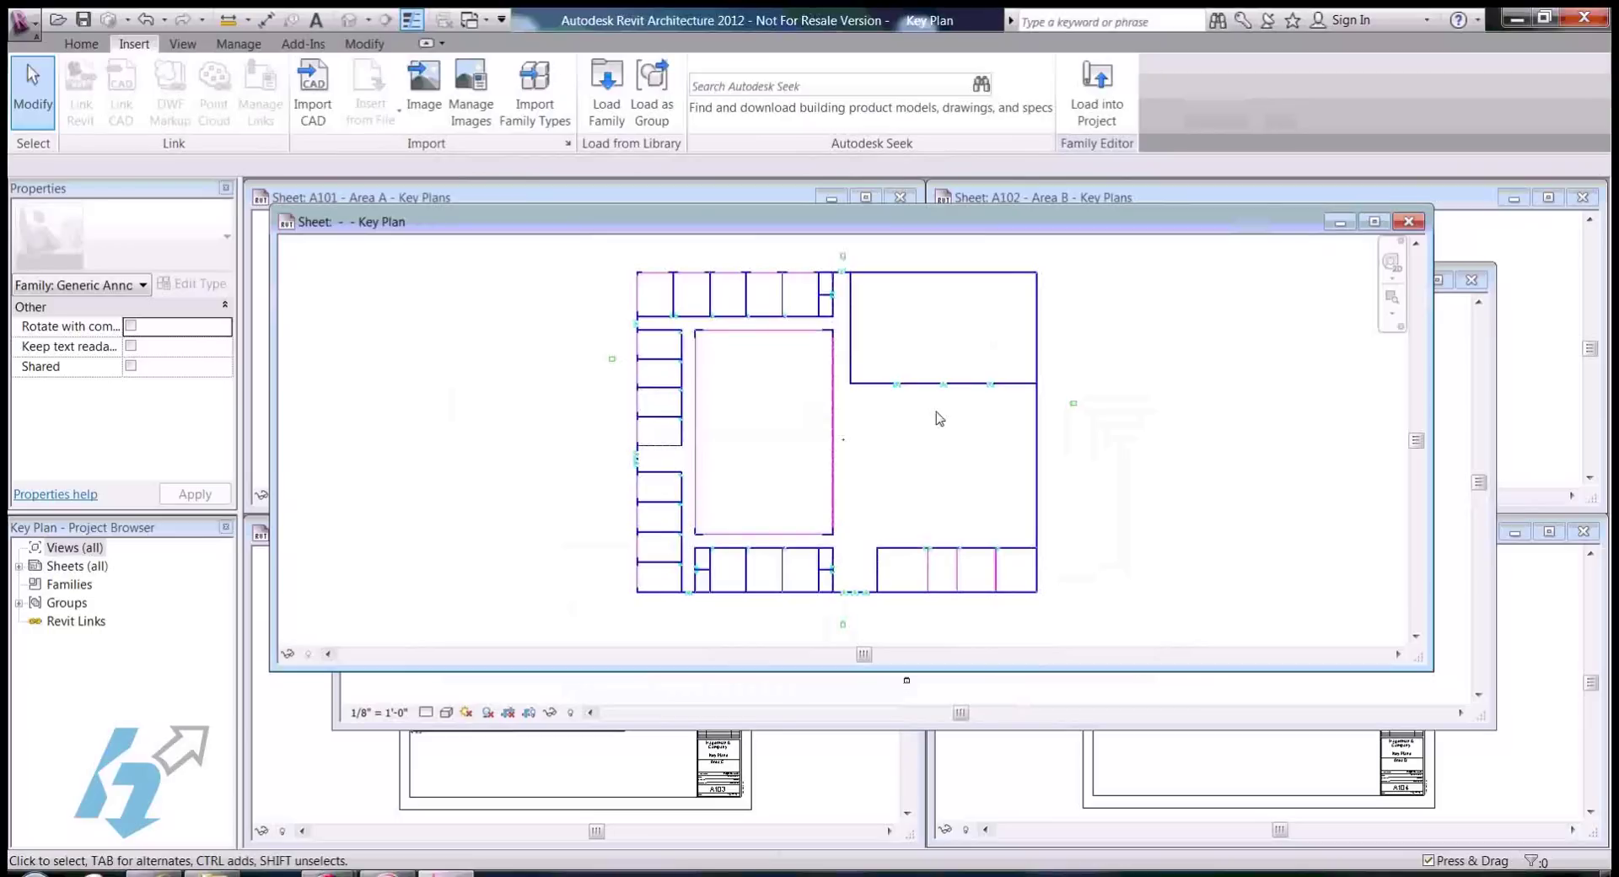
Step: Check the imported floor plan and zoom in on its linework
{"action": "left_click", "coordinate": [1016, 405]}
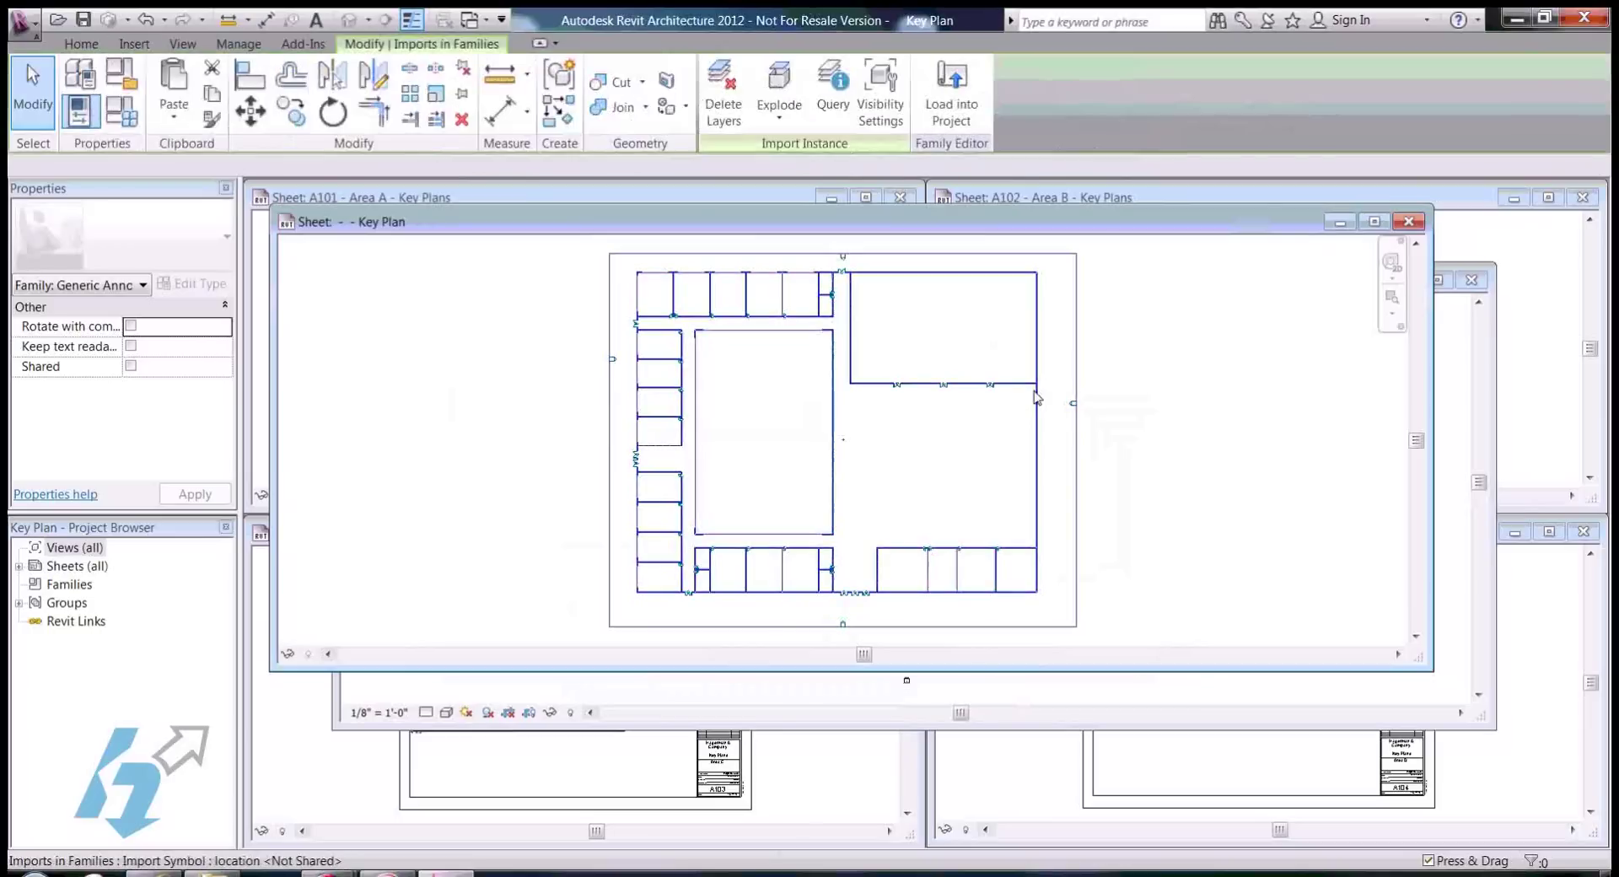
{"action": "left_click", "coordinate": [572, 317]}
{"action": "scroll", "coordinate": [650, 269], "scroll_direction": "up", "scroll_amount": 3}
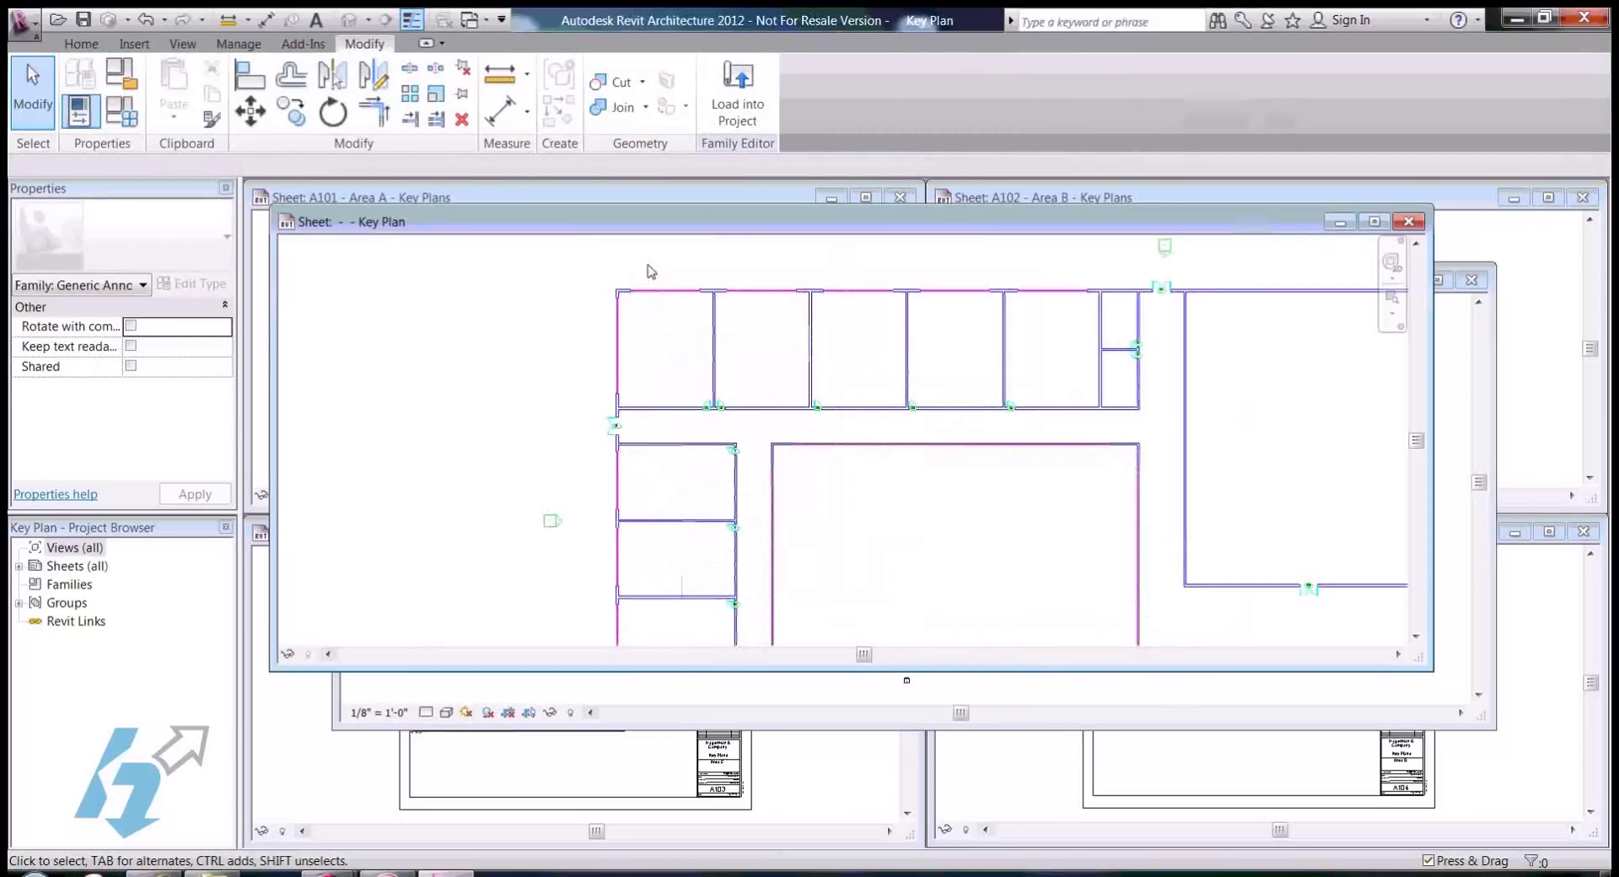
{"action": "scroll", "coordinate": [651, 270], "scroll_direction": "up", "scroll_amount": 4}
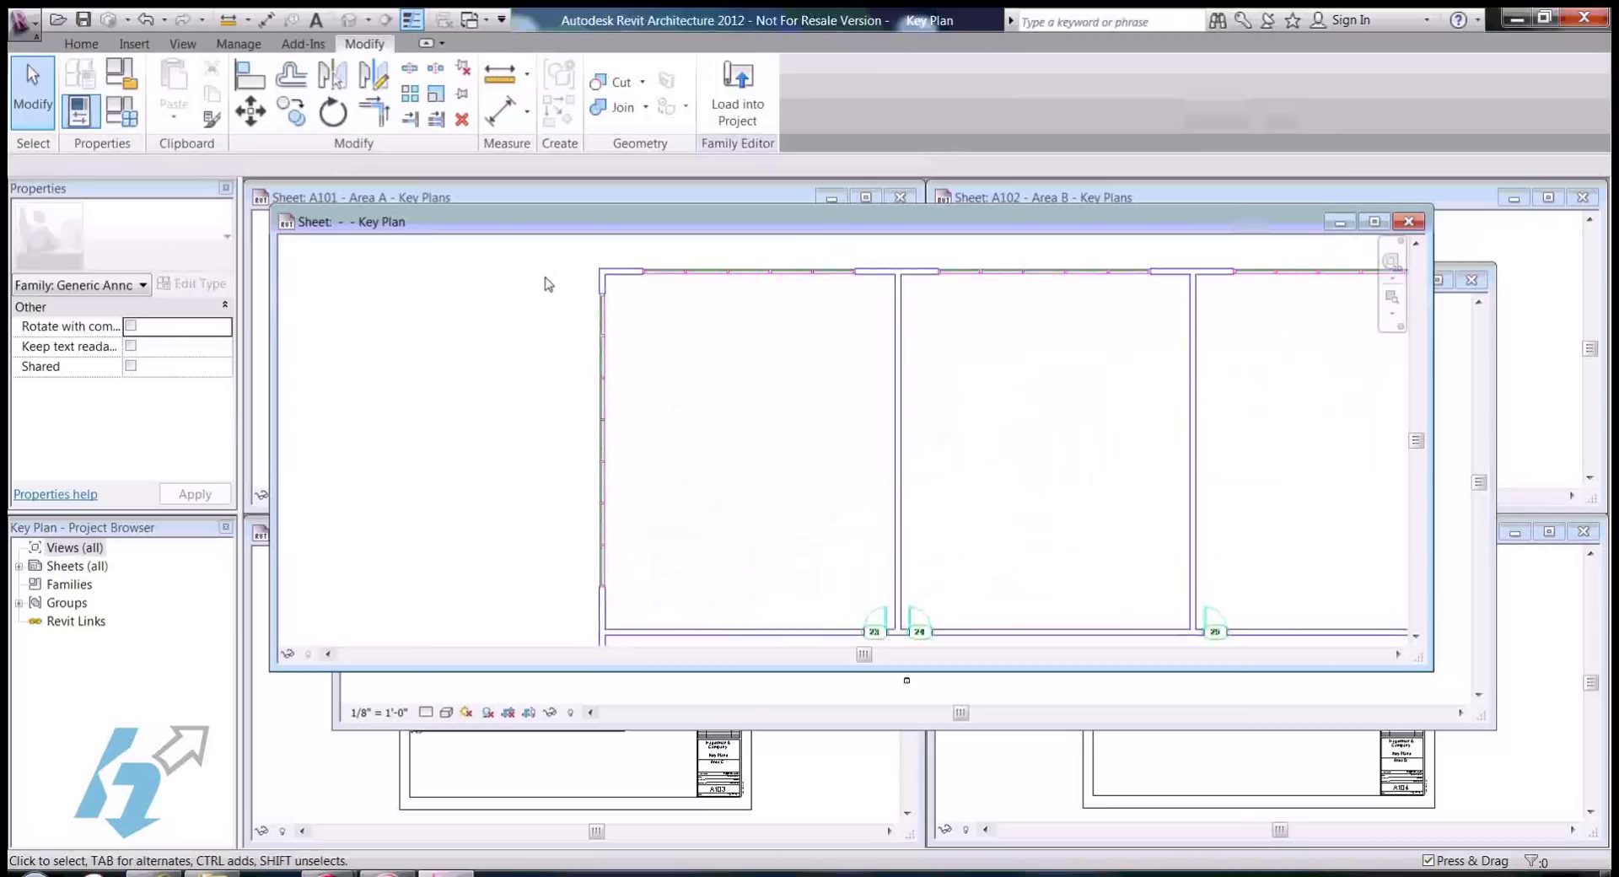
{"action": "scroll", "coordinate": [546, 282], "scroll_direction": "down", "scroll_amount": 5}
{"action": "scroll", "coordinate": [552, 282], "scroll_direction": "up", "scroll_amount": 4}
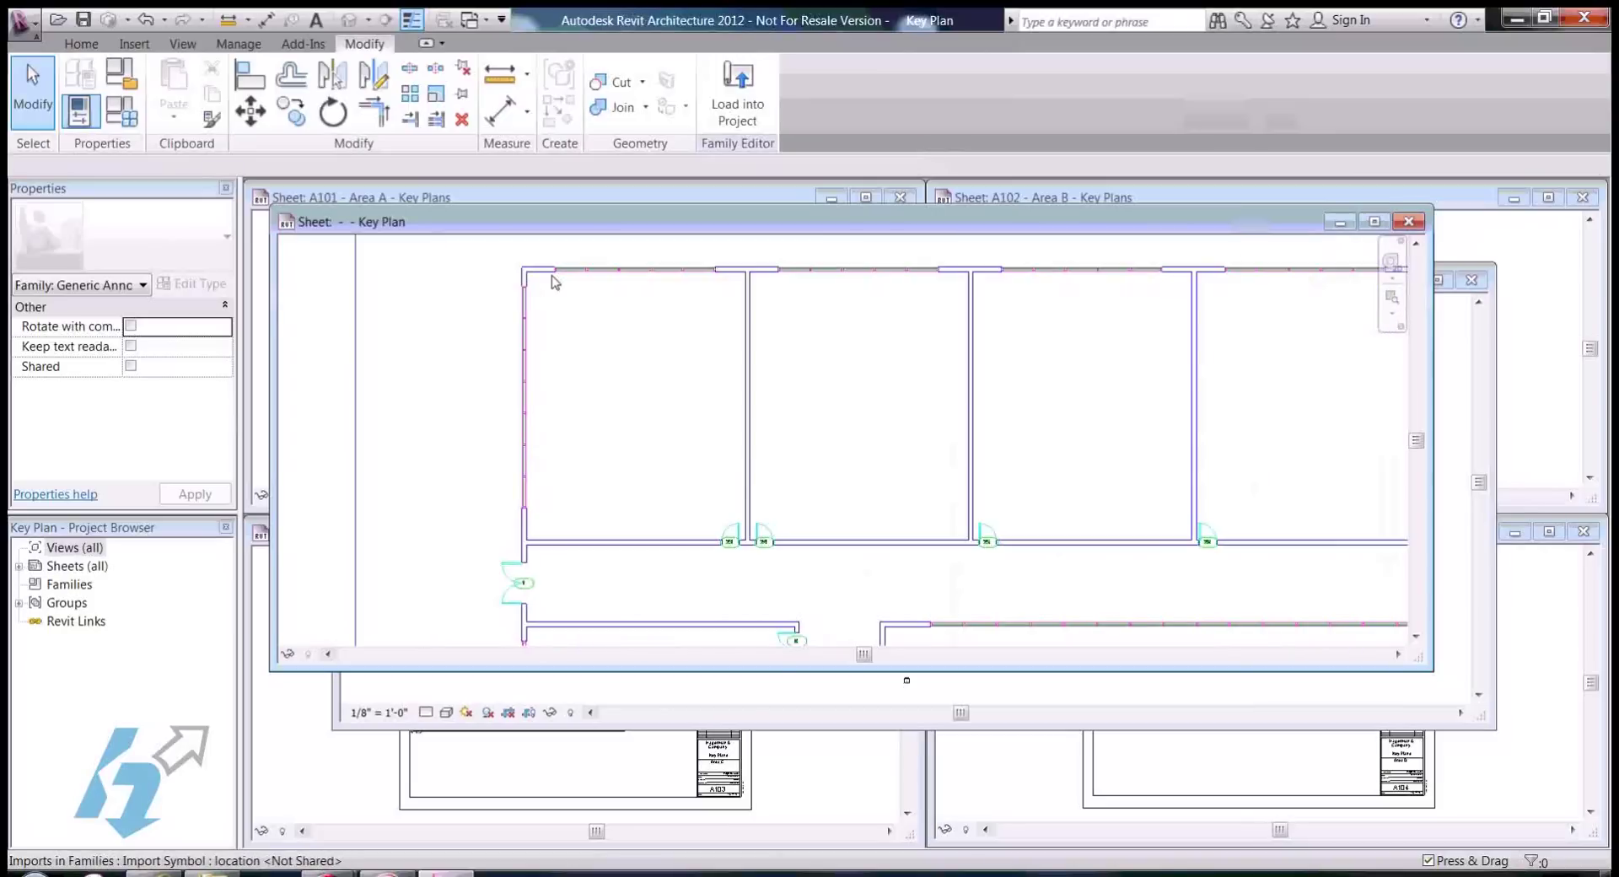
{"action": "scroll", "coordinate": [517, 272], "scroll_direction": "up", "scroll_amount": 2}
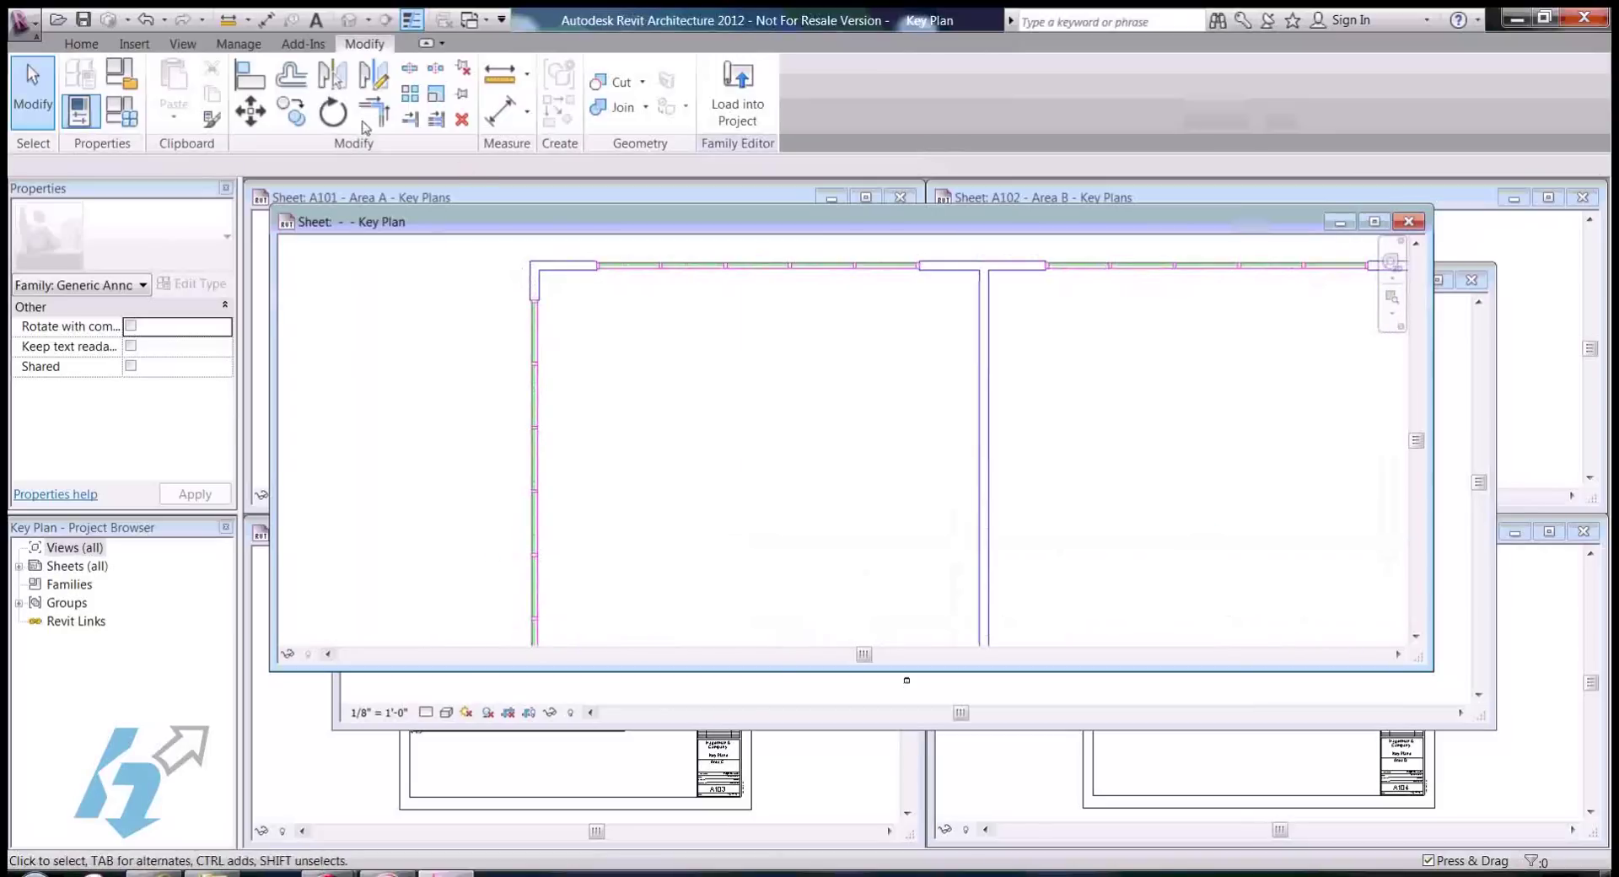
Step: Trace the plan's outer boundary with a rectangle of lines snapped to its corners
{"action": "left_click", "coordinate": [81, 43]}
{"action": "left_click", "coordinate": [177, 88]}
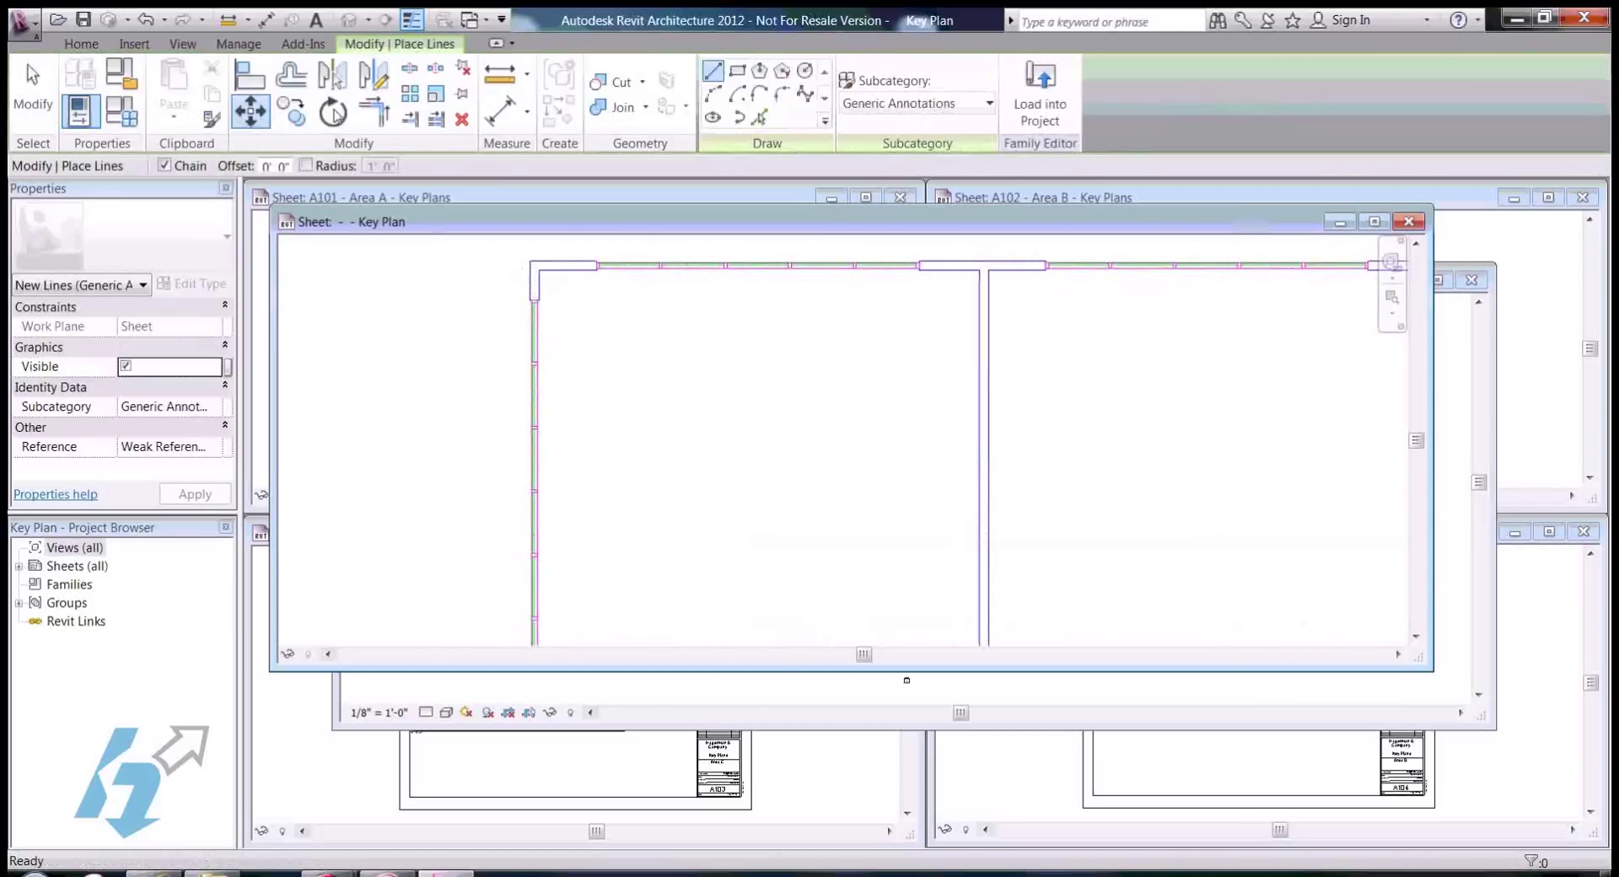
{"action": "left_click", "coordinate": [735, 73]}
{"action": "scroll", "coordinate": [506, 261], "scroll_direction": "up", "scroll_amount": 3}
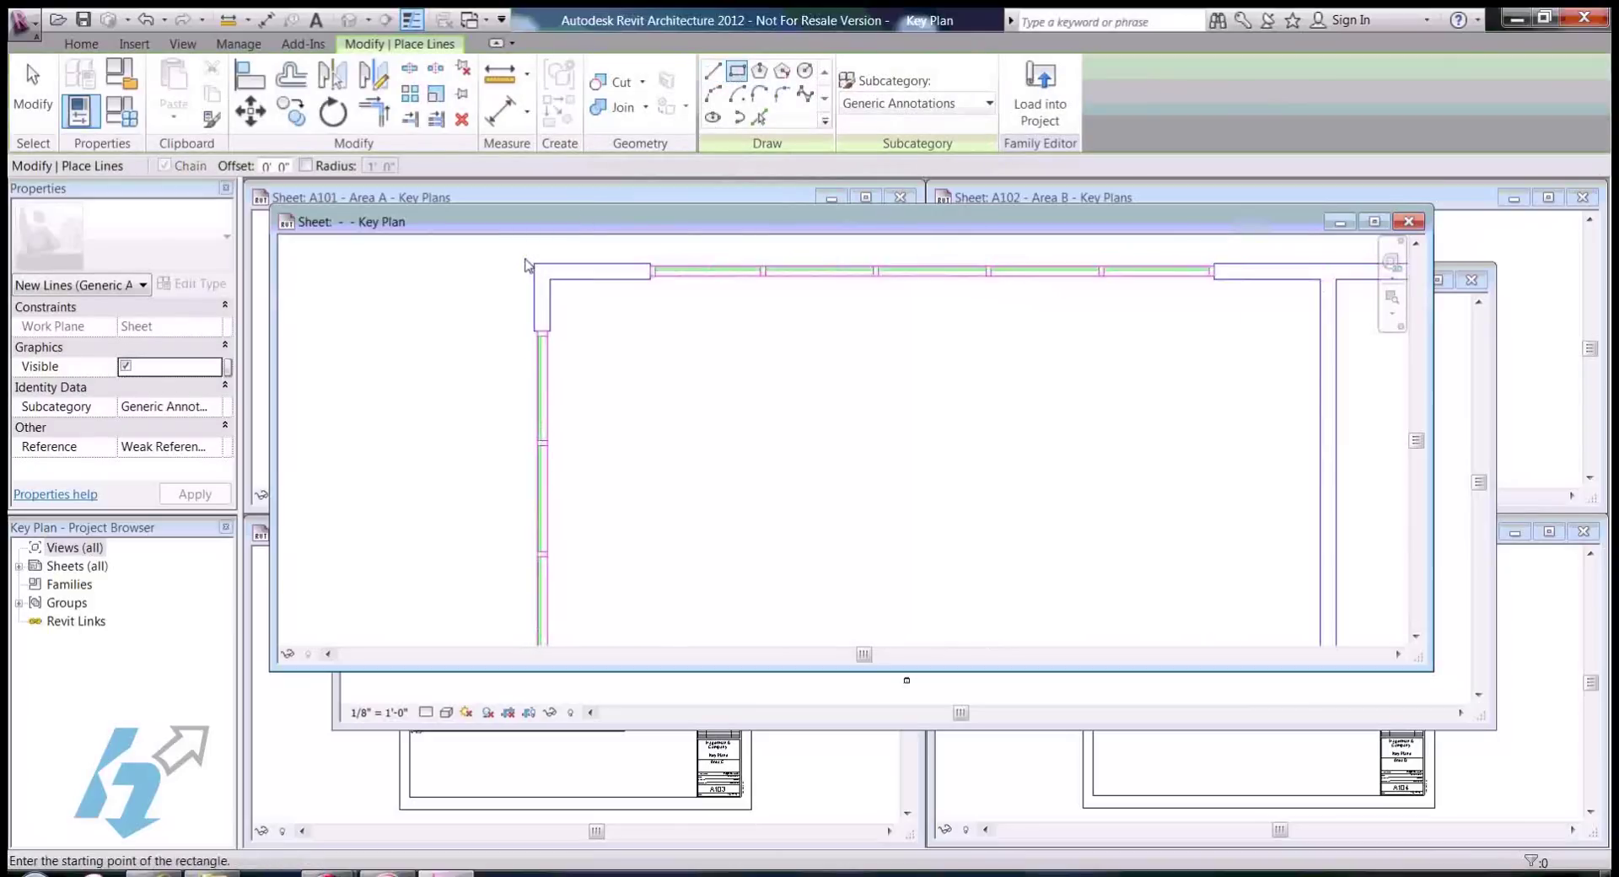
{"action": "scroll", "coordinate": [502, 262], "scroll_direction": "down", "scroll_amount": 5}
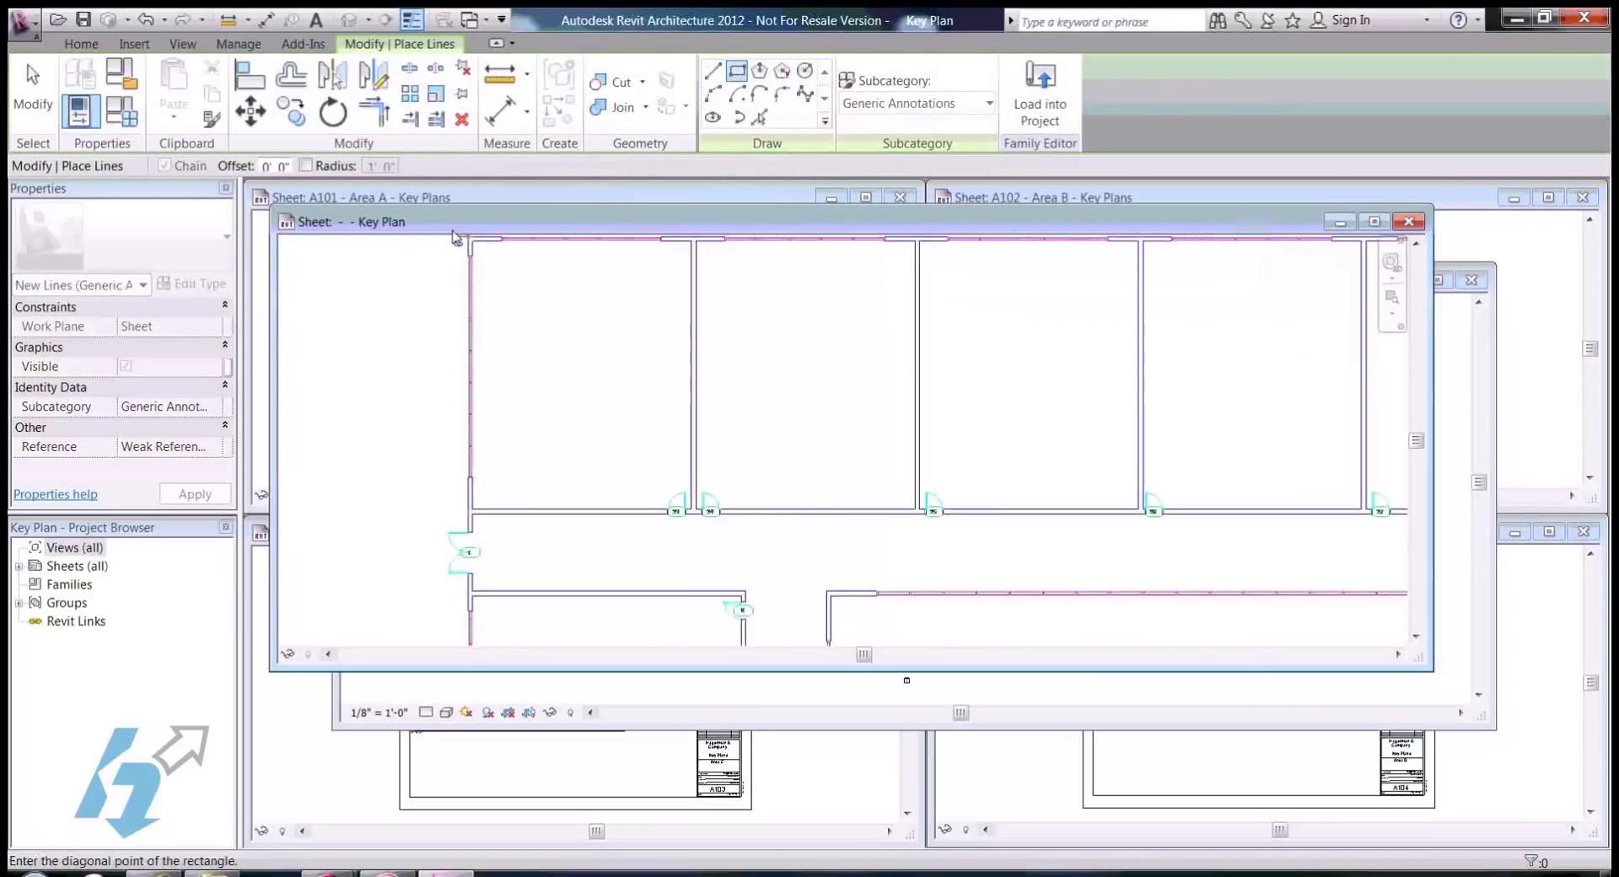
{"action": "scroll", "coordinate": [814, 521], "scroll_direction": "up", "scroll_amount": 6}
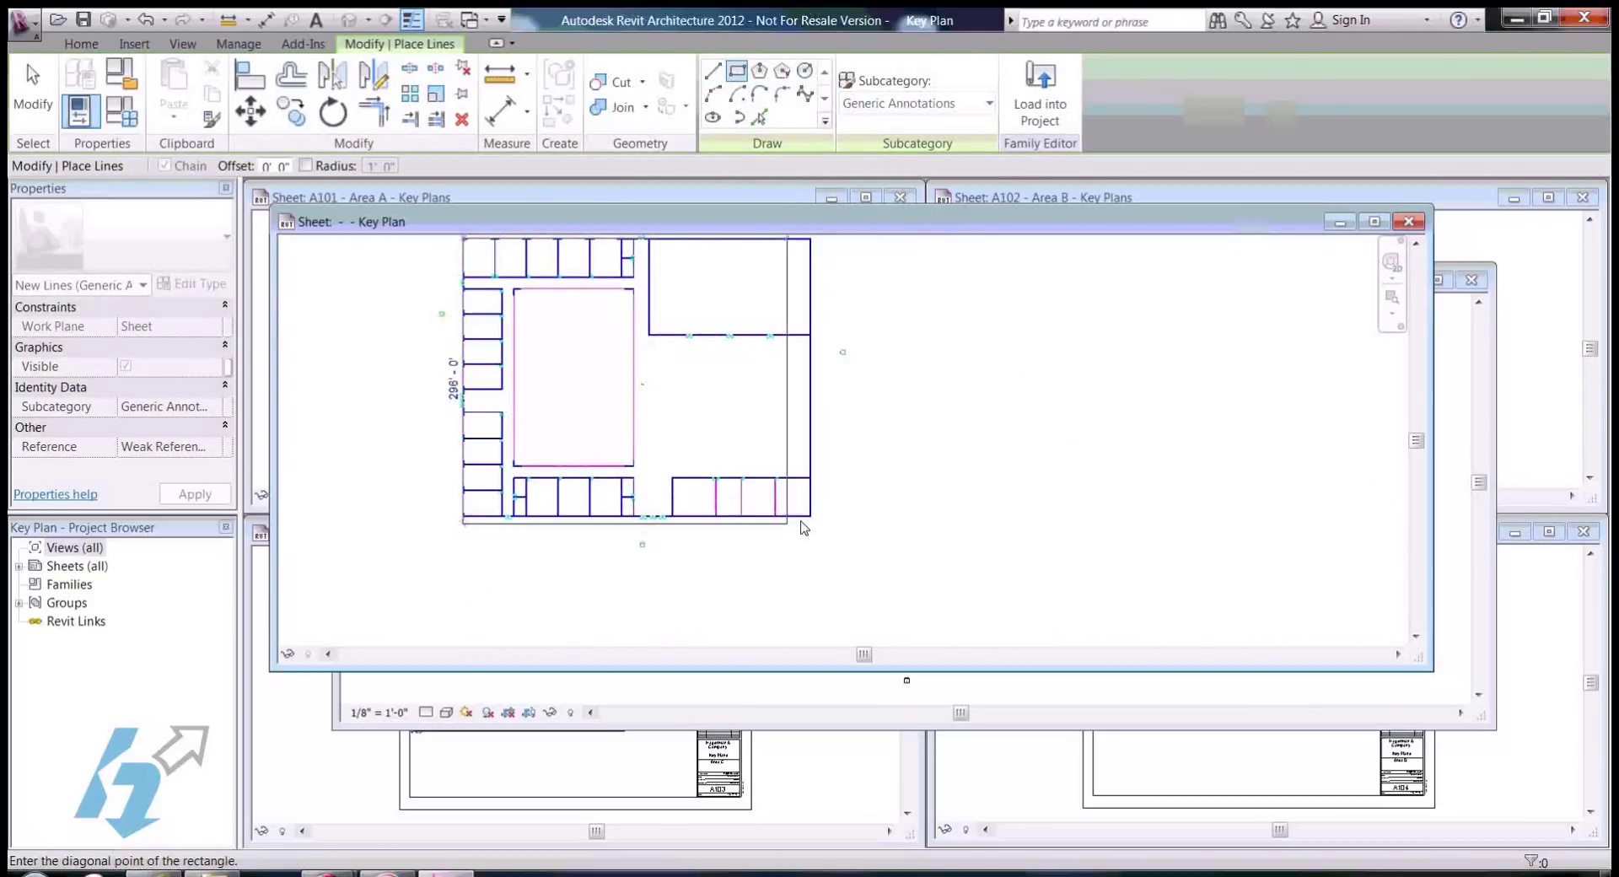
{"action": "left_click", "coordinate": [897, 497]}
{"action": "scroll", "coordinate": [802, 570], "scroll_direction": "down", "scroll_amount": 5}
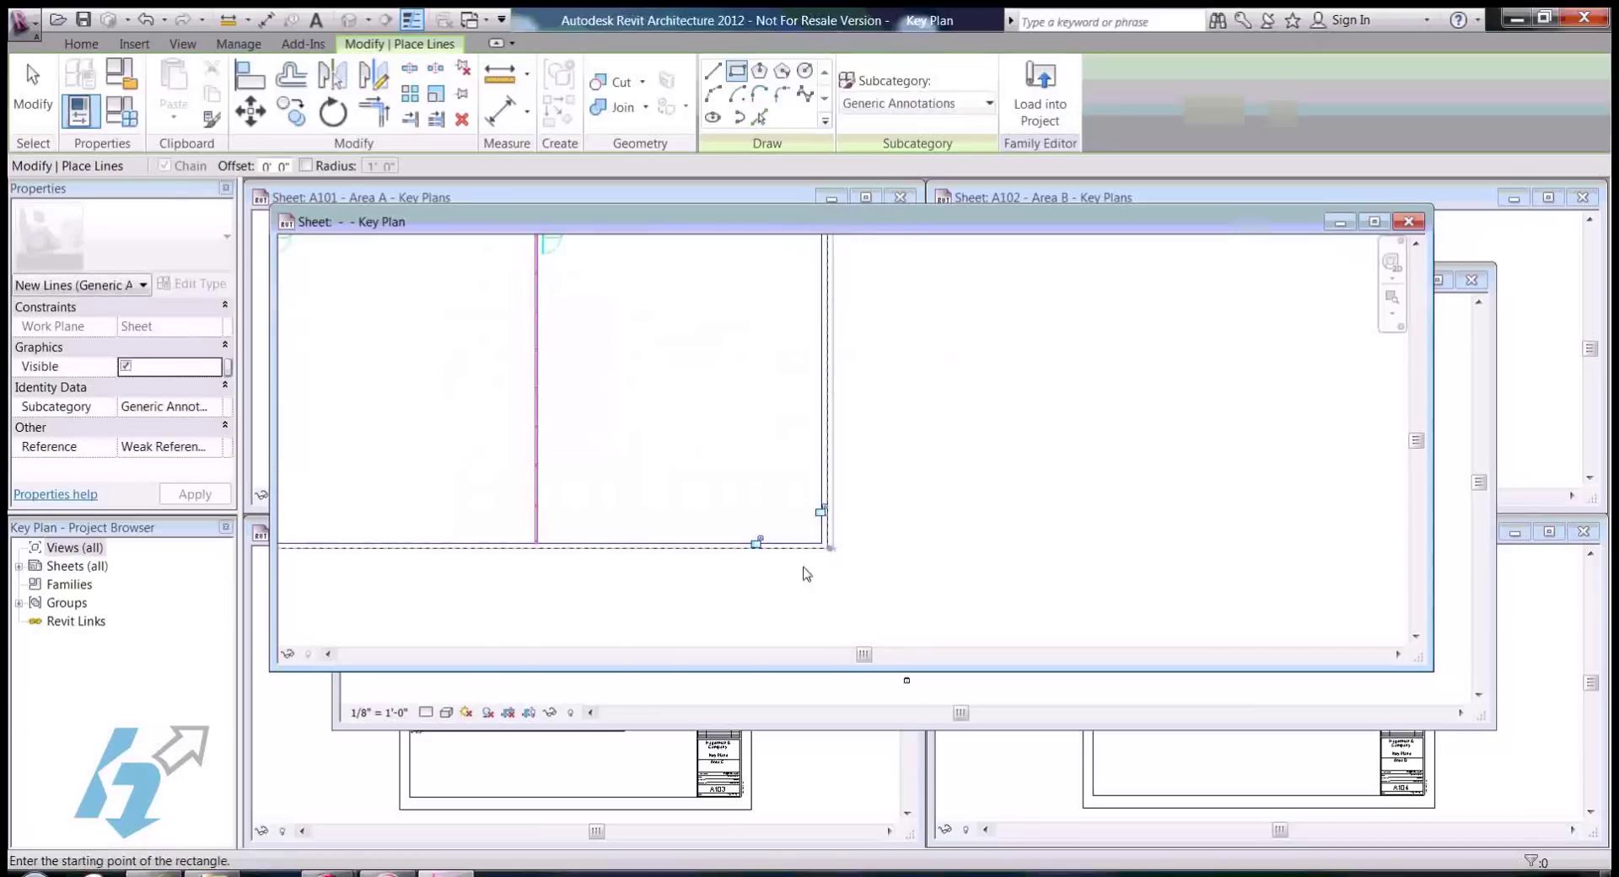
{"action": "scroll", "coordinate": [805, 574], "scroll_direction": "down", "scroll_amount": 2}
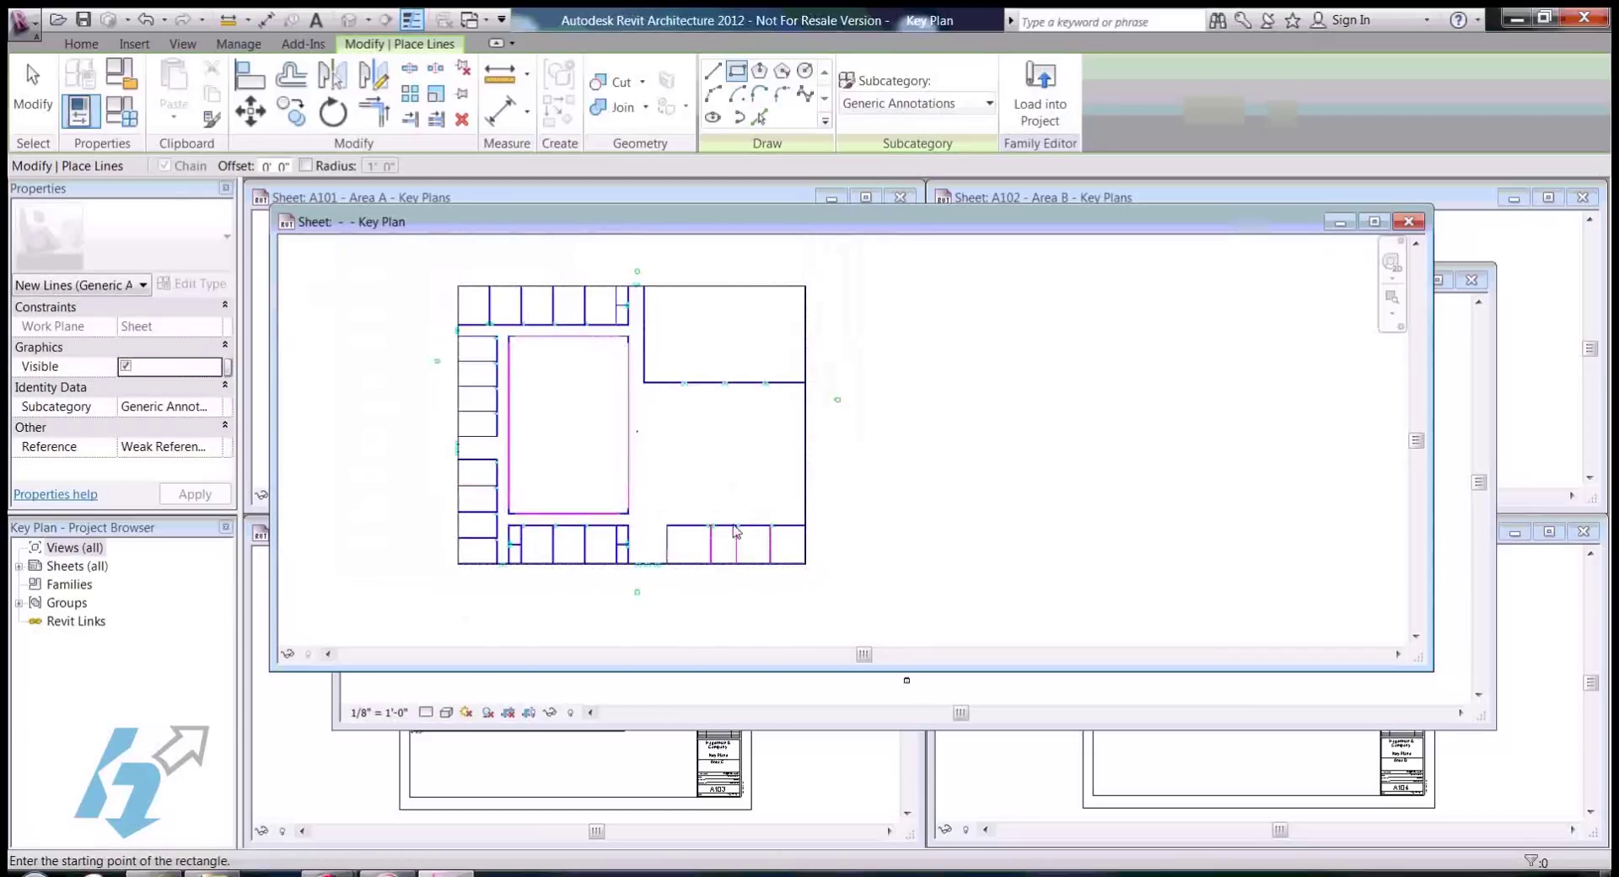
Step: Delete the imported DWG, then Tab-select the traced rectangle and move it up-left
{"action": "key", "text": "Escape"}
{"action": "key", "text": "Escape"}
{"action": "left_click", "coordinate": [647, 366]}
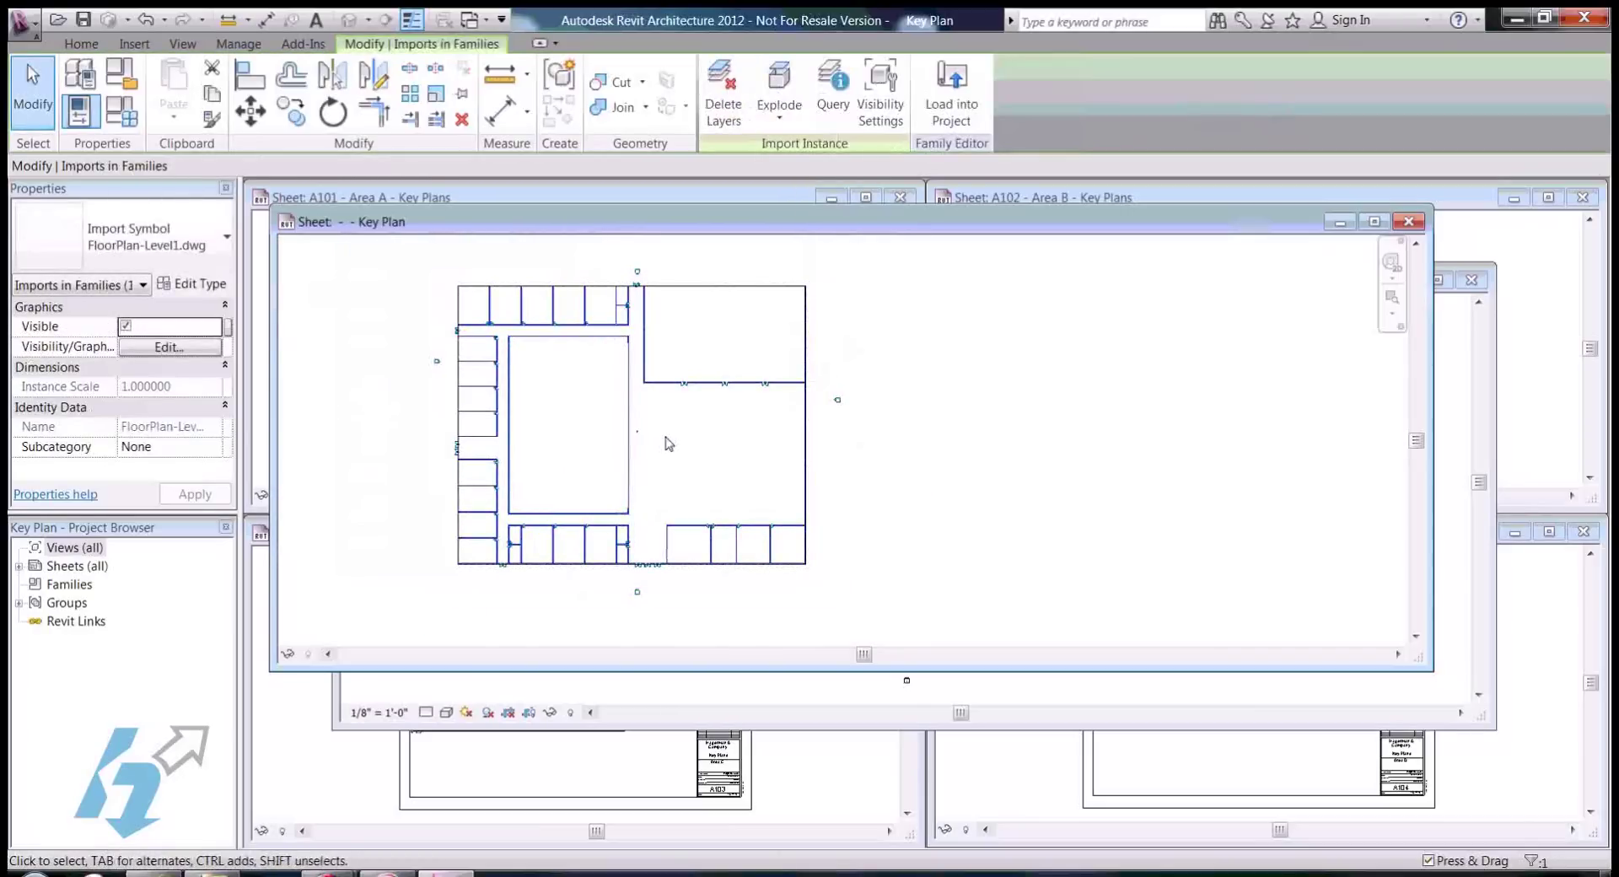
{"action": "key", "text": "Delete"}
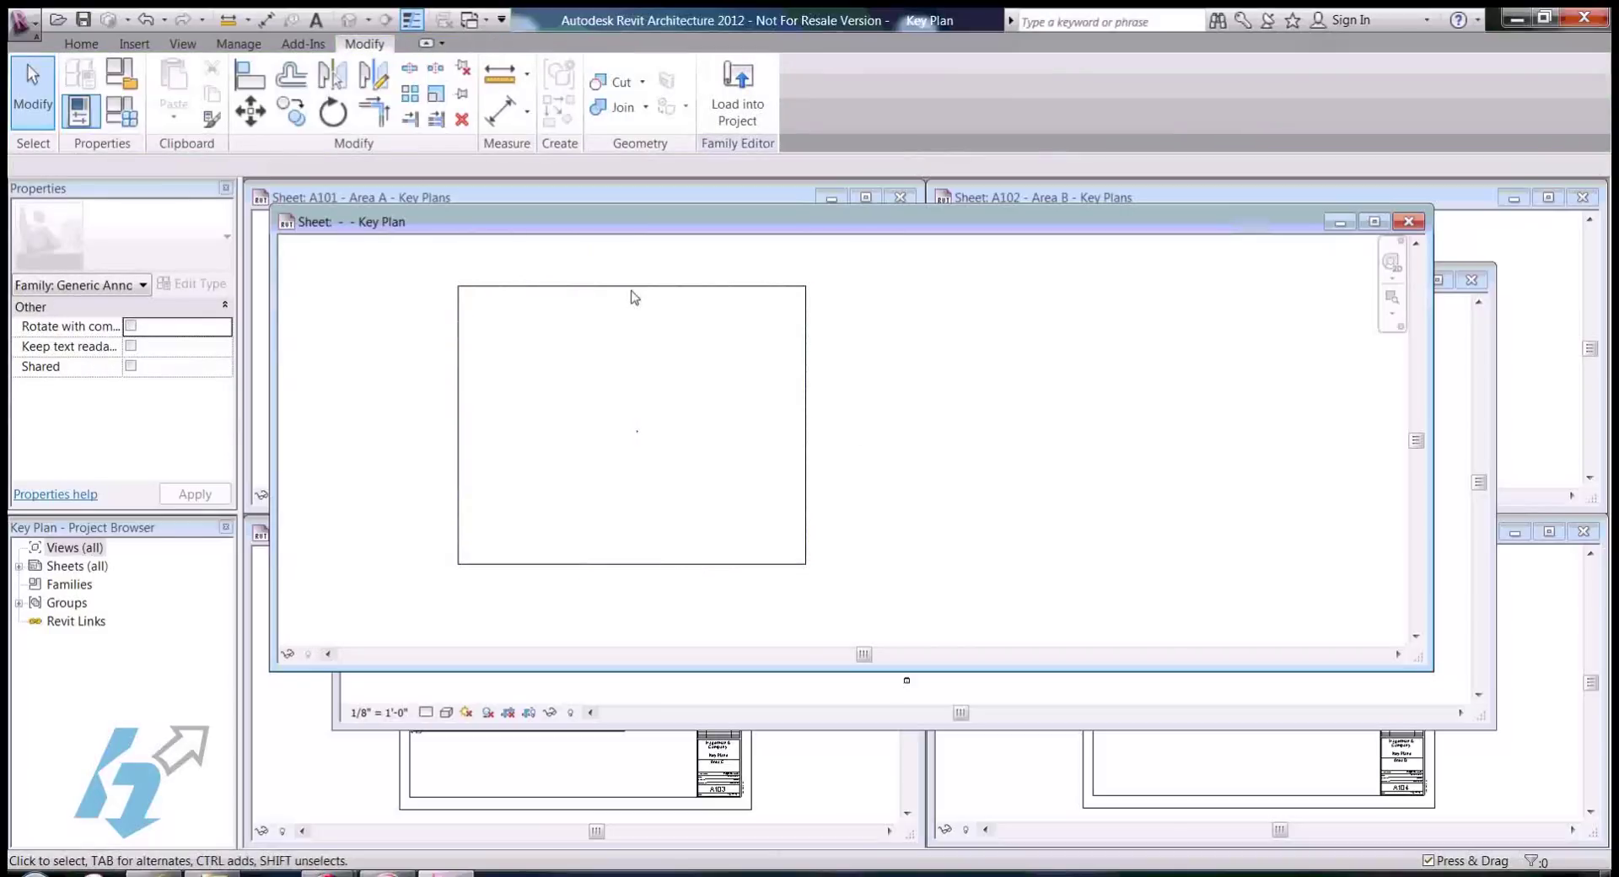
{"action": "key", "text": "Tab"}
{"action": "left_click", "coordinate": [632, 288]}
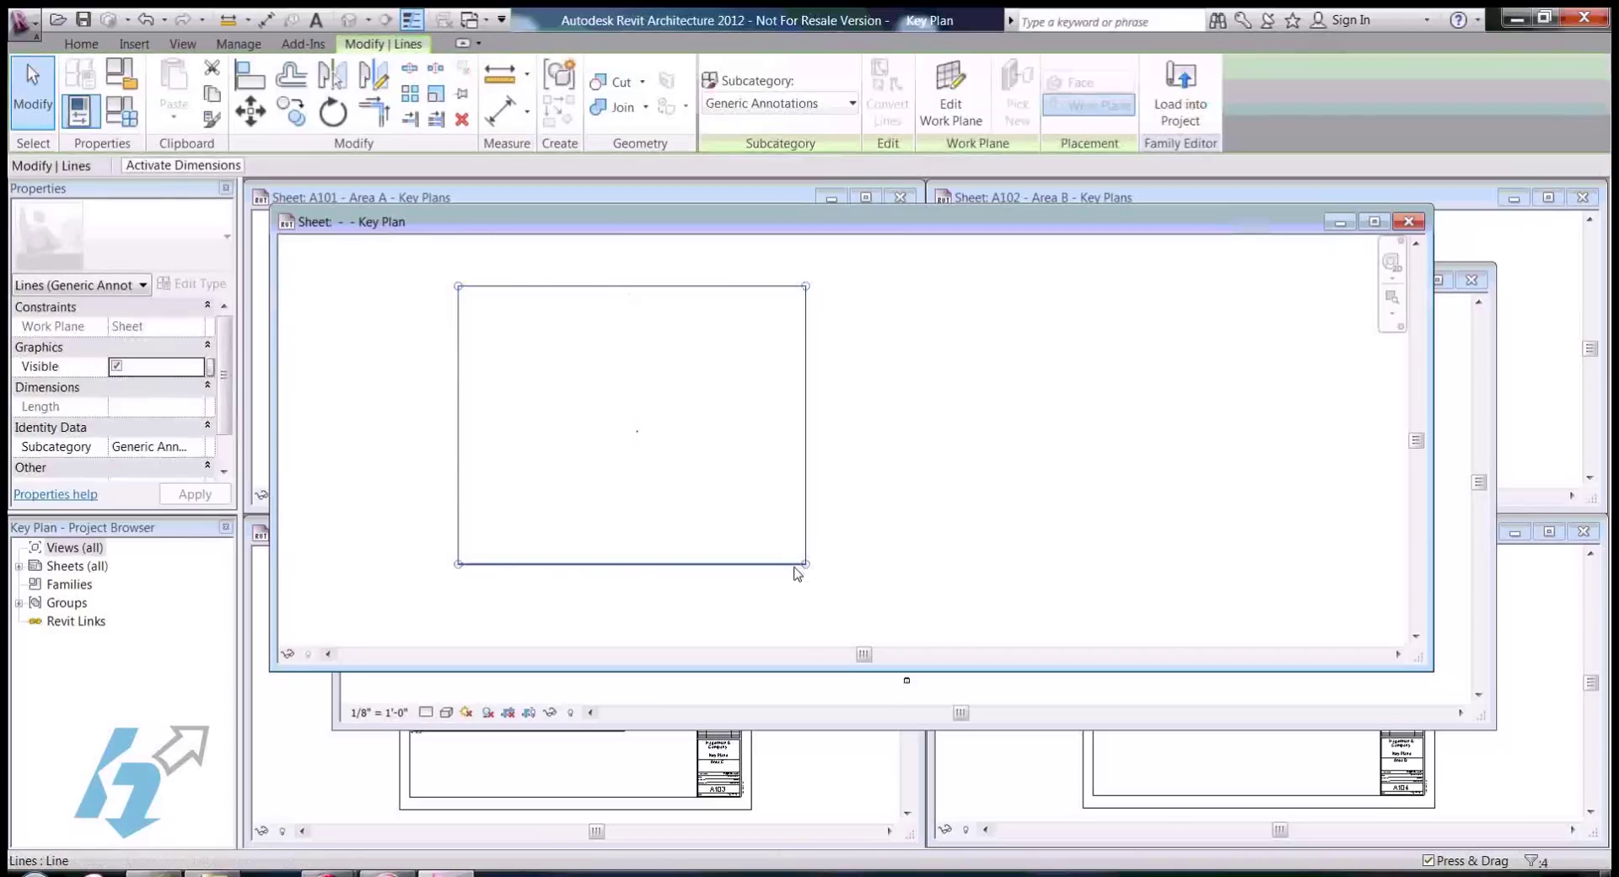
{"action": "left_click_drag", "start_coordinate": [801, 567], "coordinate": [631, 432]}
Step: Scale the rectangle down graphically, using its lower-right corner as the origin
{"action": "scroll", "coordinate": [697, 520], "scroll_direction": "down", "scroll_amount": 2}
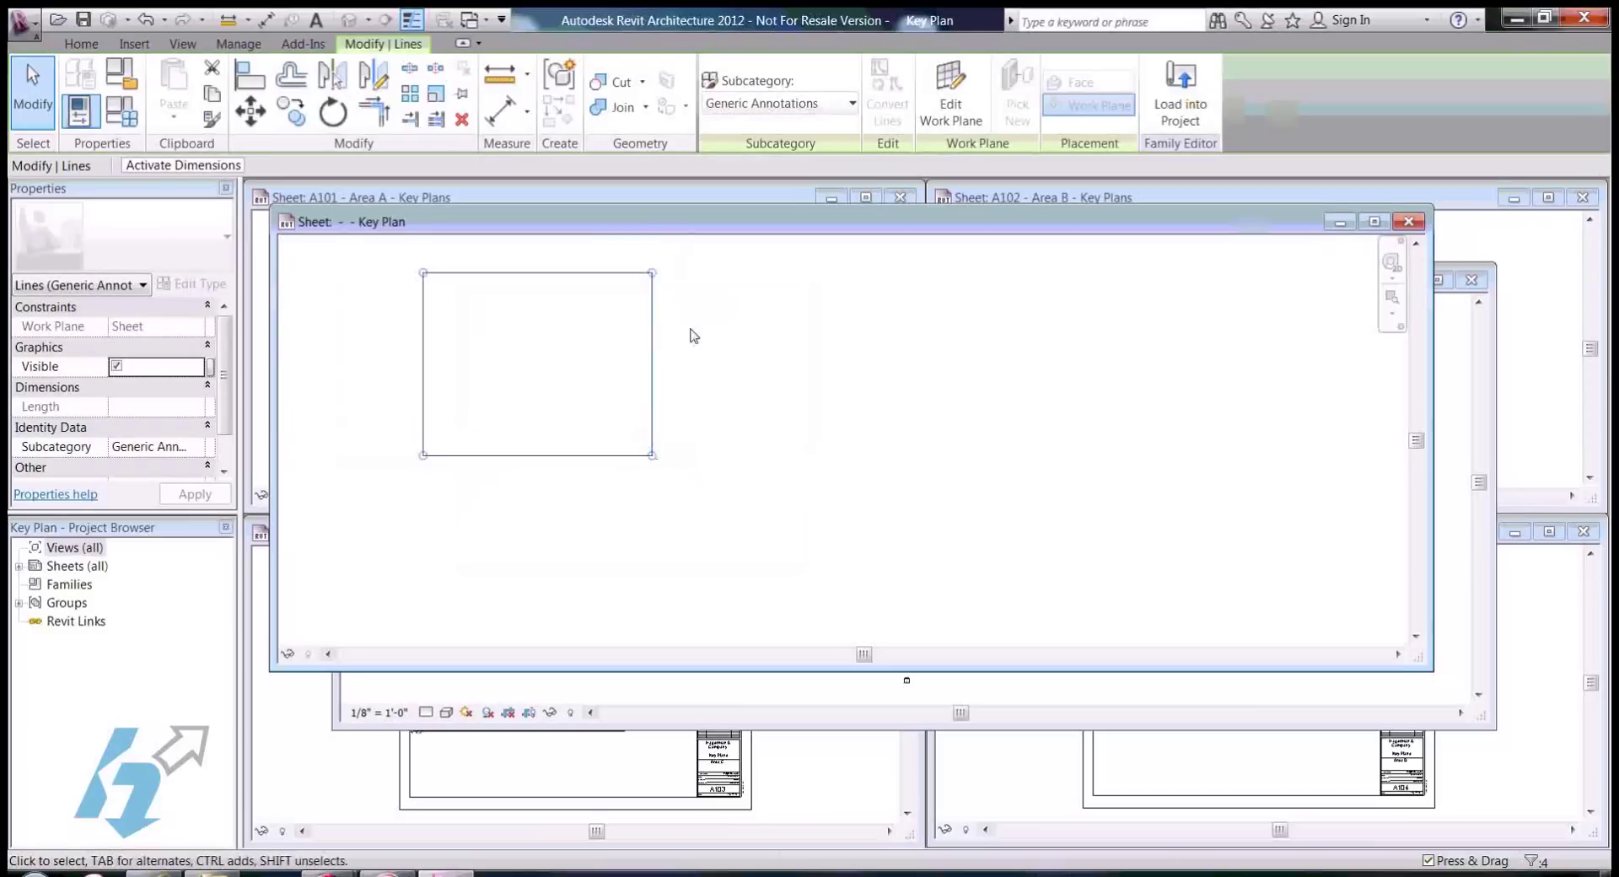
{"action": "left_click", "coordinate": [436, 94]}
{"action": "left_click", "coordinate": [655, 463]}
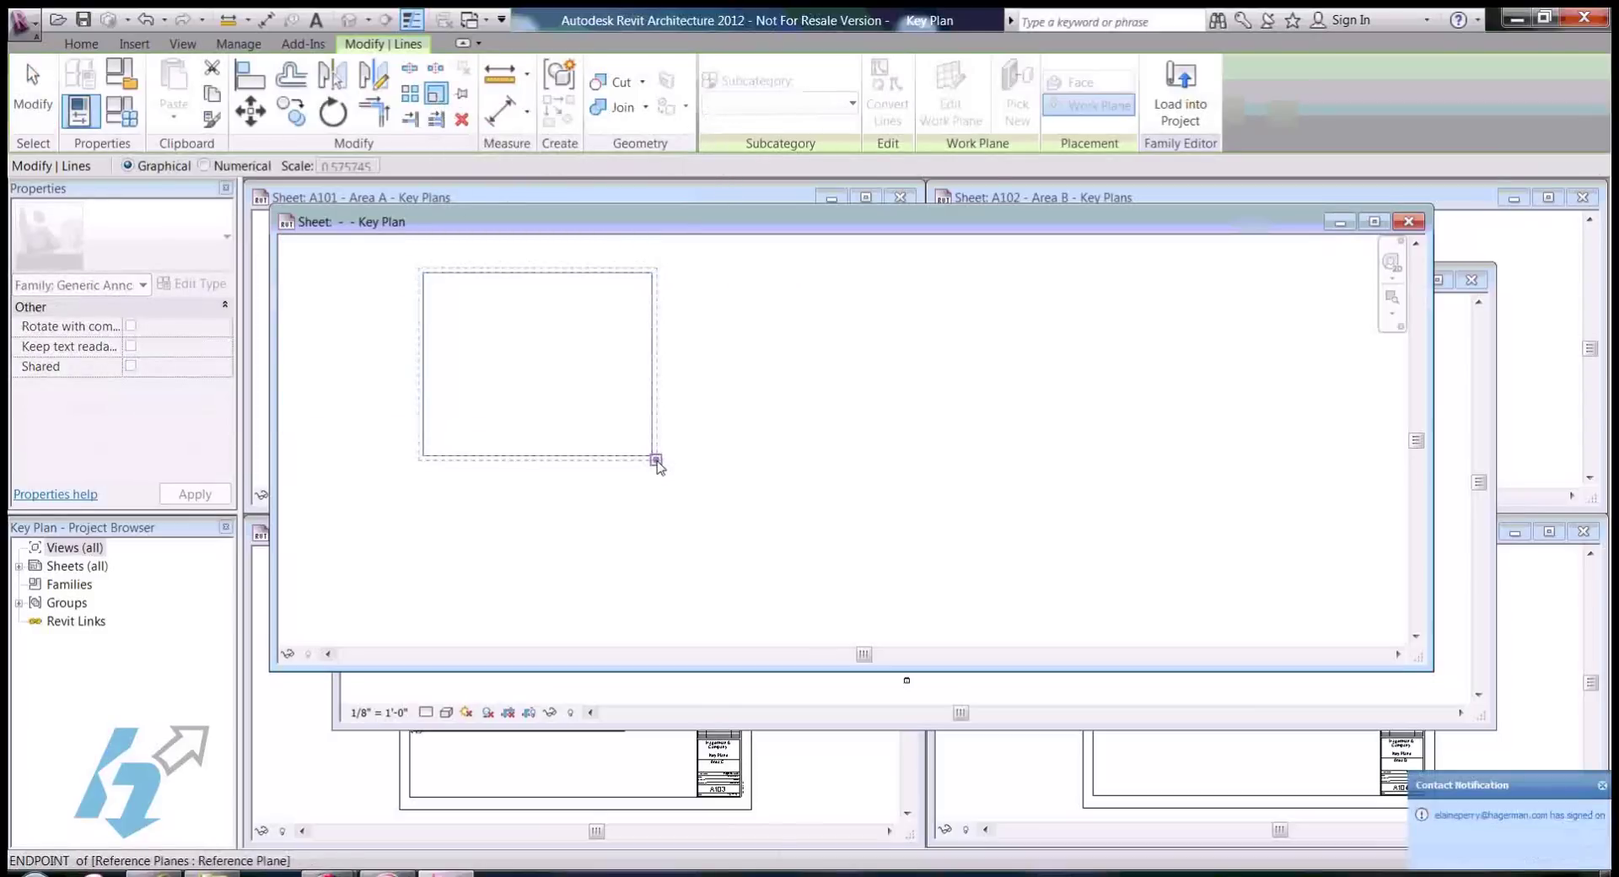
{"action": "left_click", "coordinate": [424, 279]}
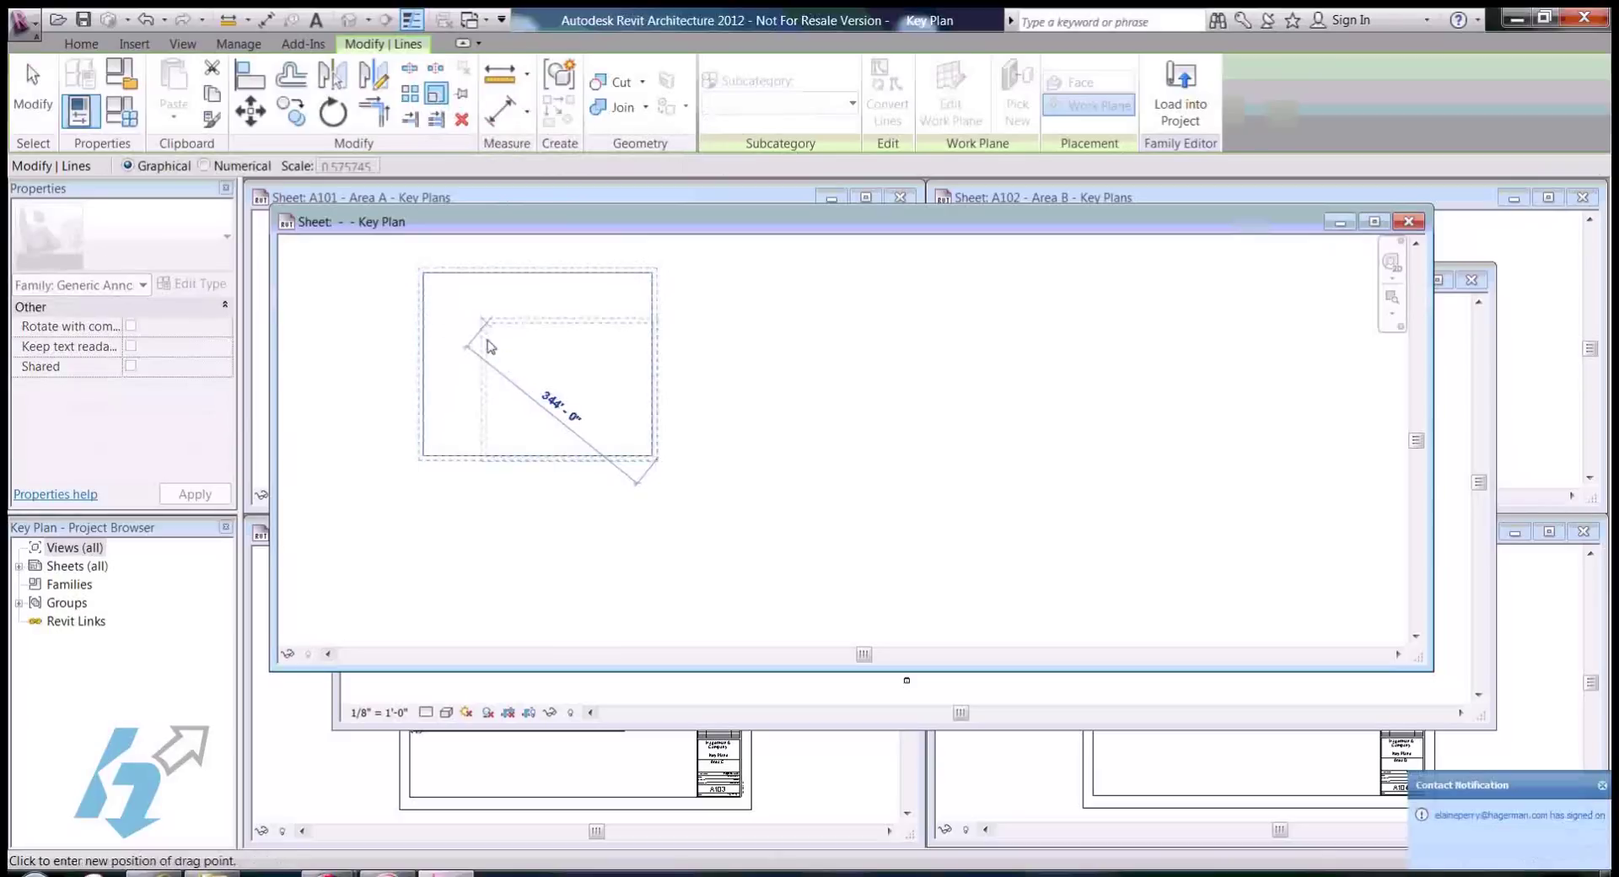
{"action": "left_click", "coordinate": [636, 455]}
{"action": "scroll", "coordinate": [619, 462], "scroll_direction": "up", "scroll_amount": 10}
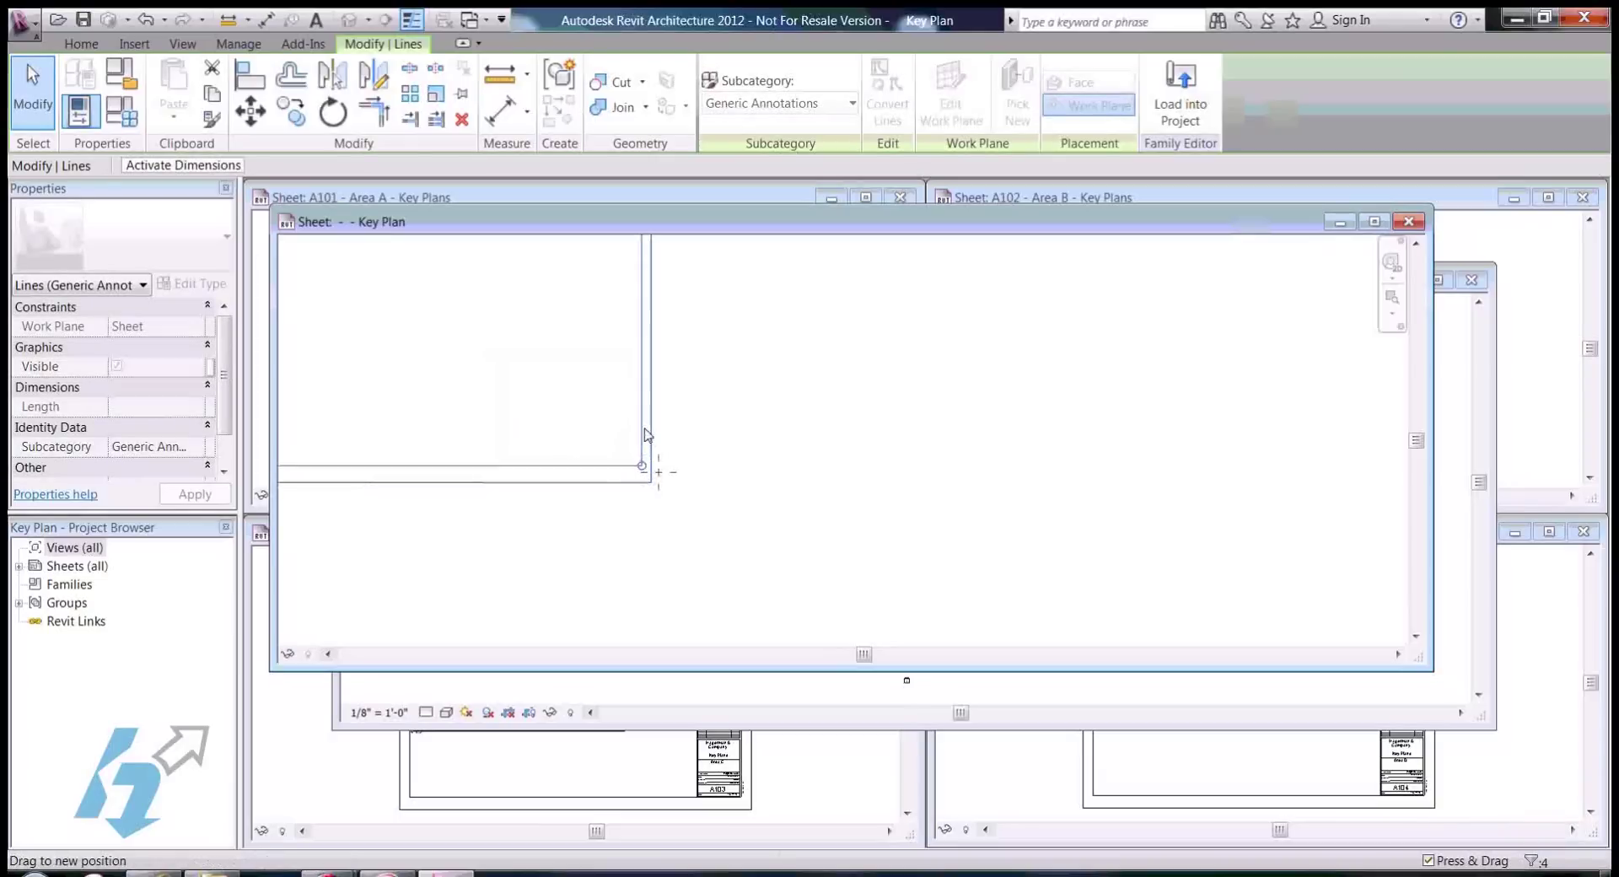
{"action": "scroll", "coordinate": [666, 463], "scroll_direction": "down", "scroll_amount": 3}
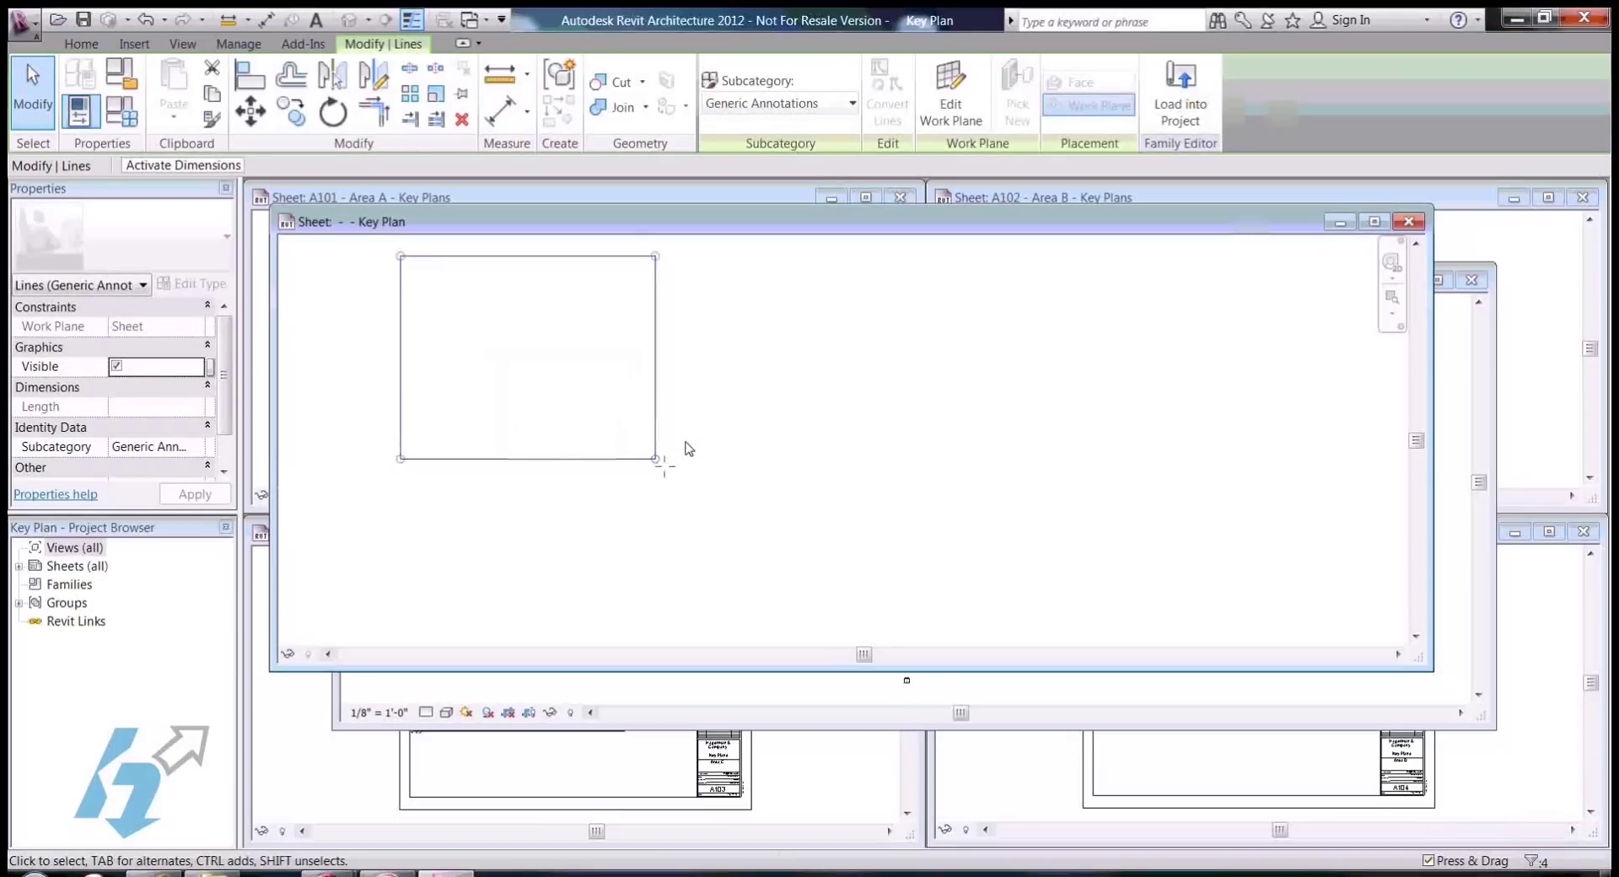
{"action": "left_click", "coordinate": [689, 449]}
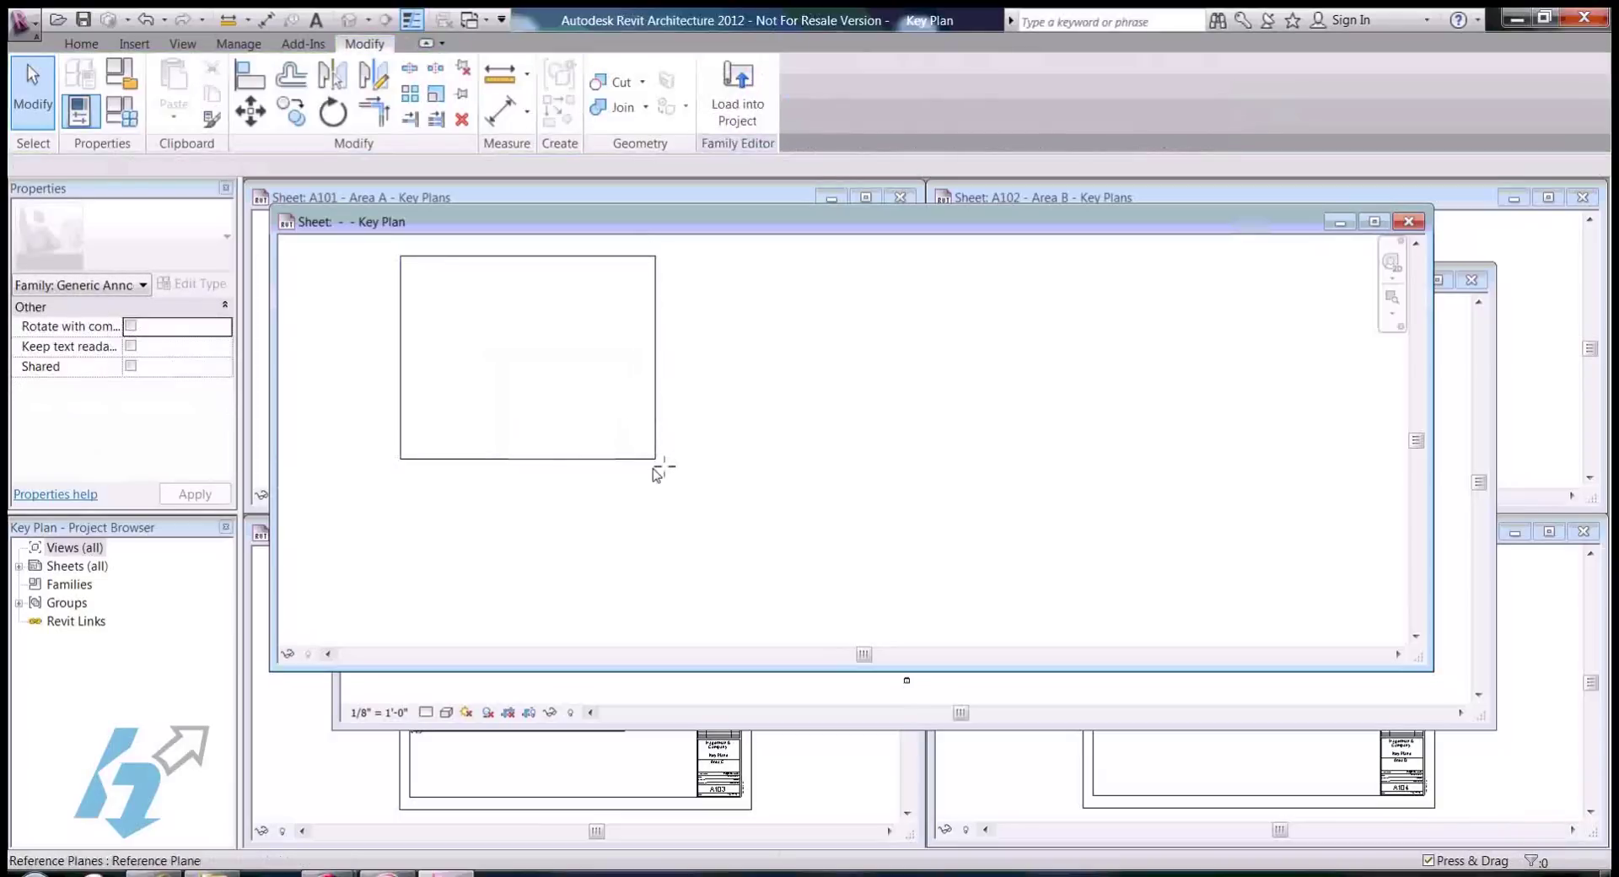
Step: Attempt a second shrink to a small square, then undo it and the last move with Ctrl+Z
{"action": "key", "text": "Tab"}
{"action": "left_click", "coordinate": [467, 256]}
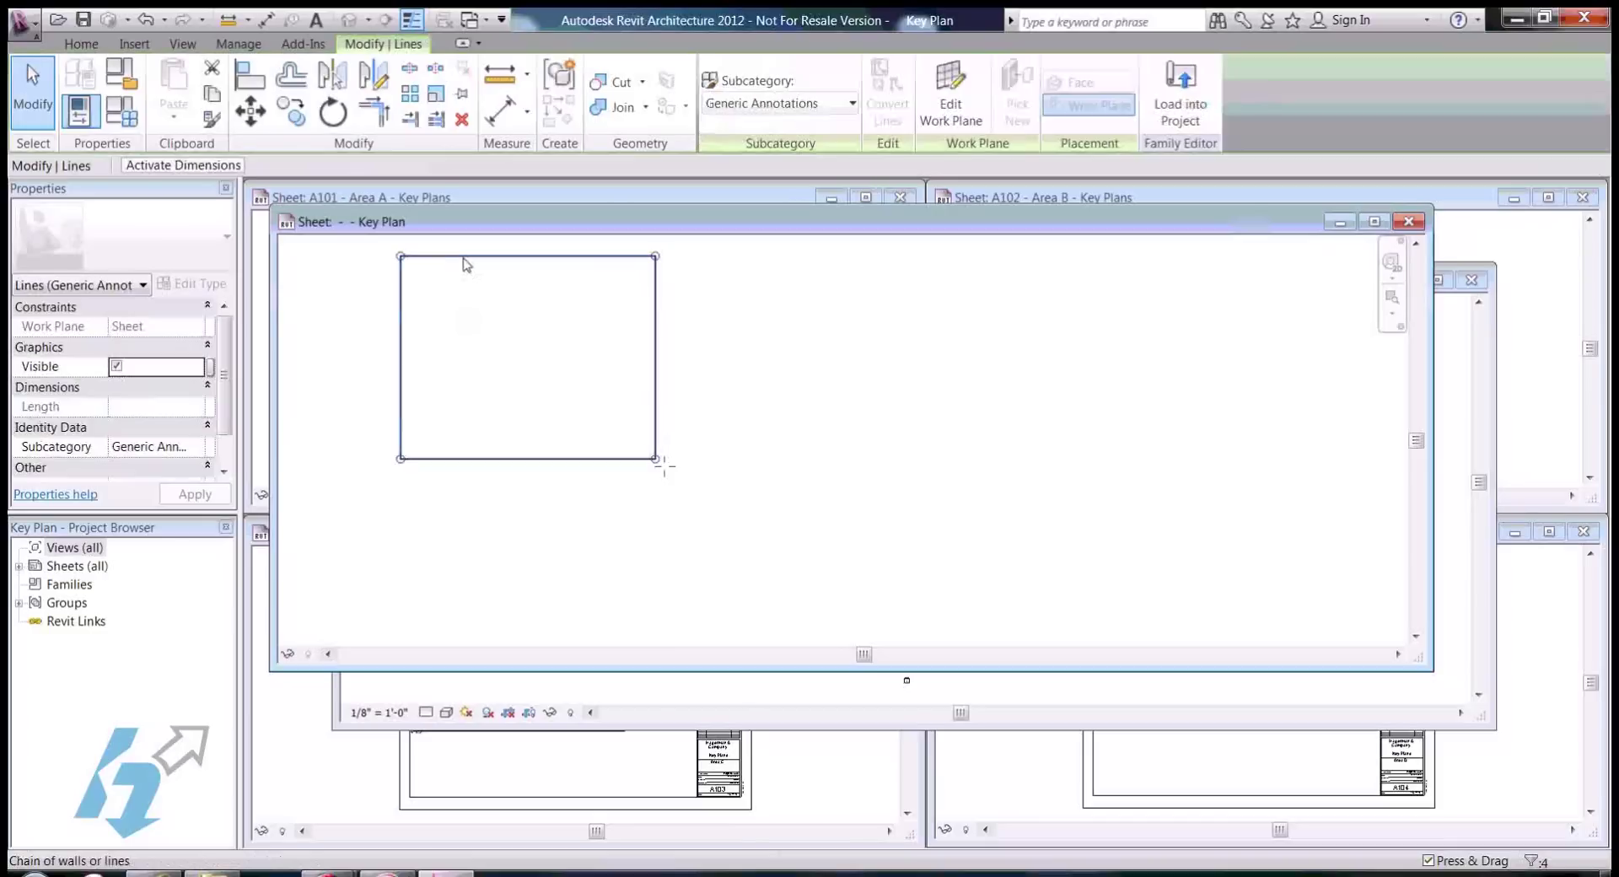
{"action": "left_click", "coordinate": [436, 95]}
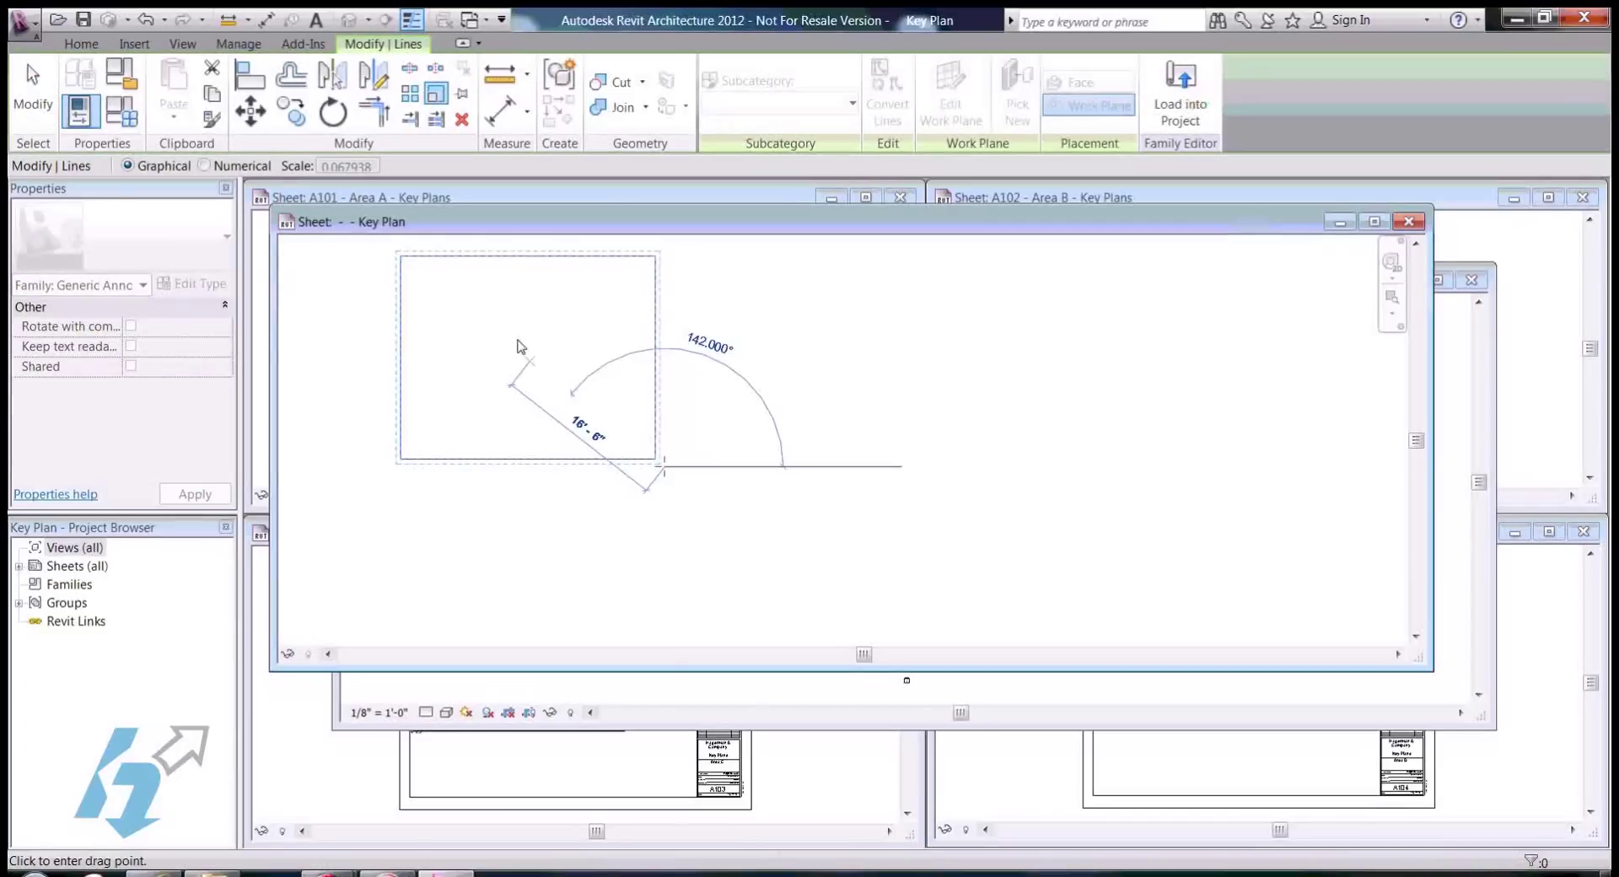
{"action": "left_click", "coordinate": [401, 256]}
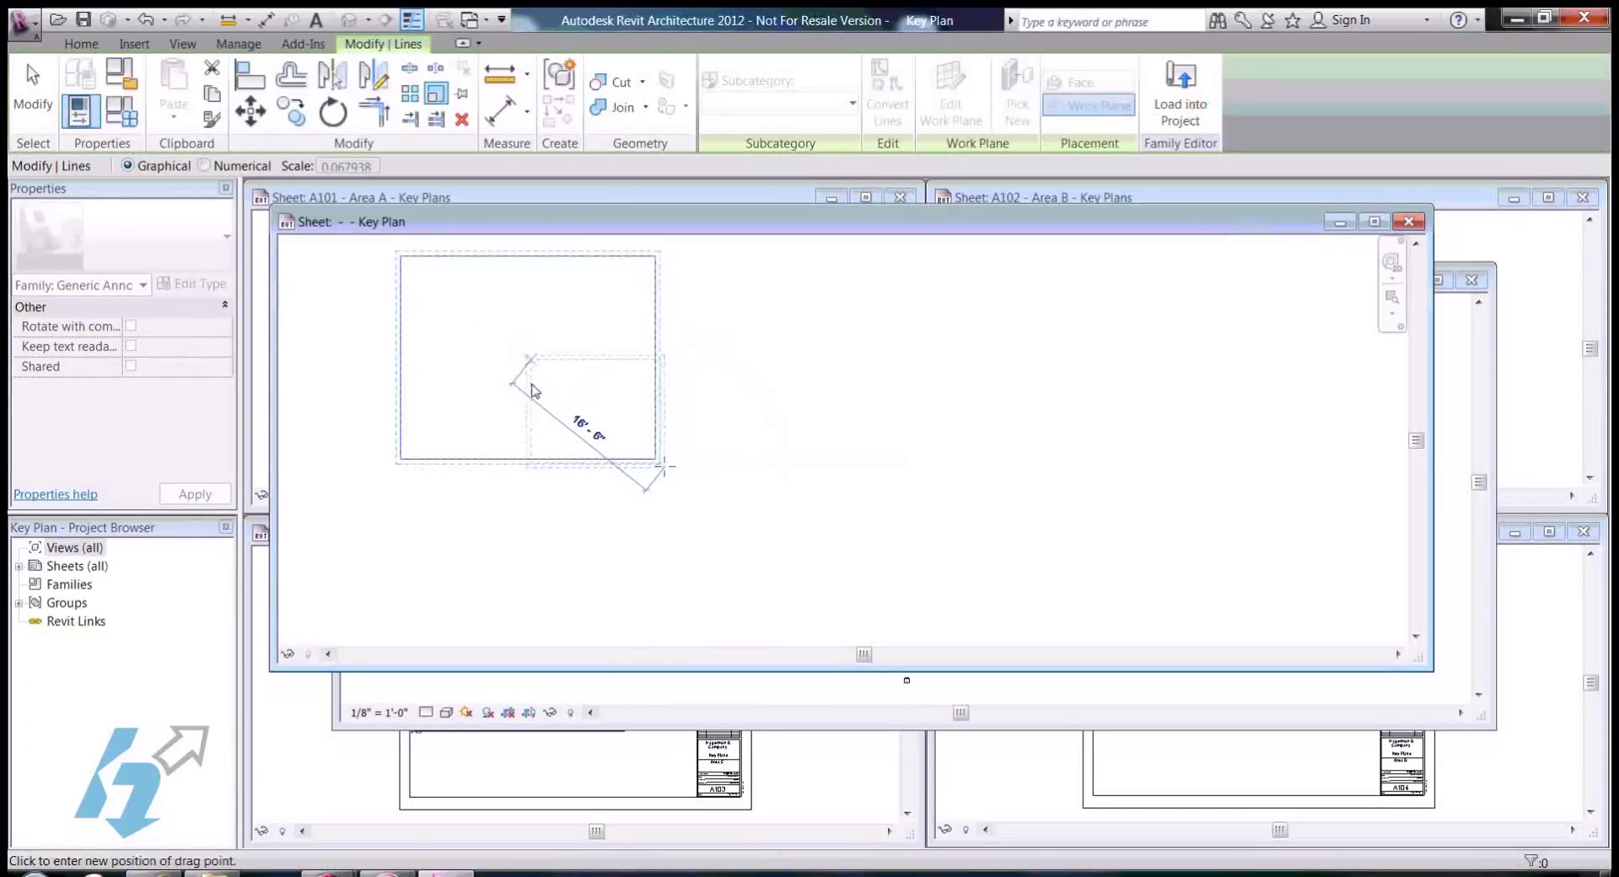
{"action": "left_click", "coordinate": [664, 465]}
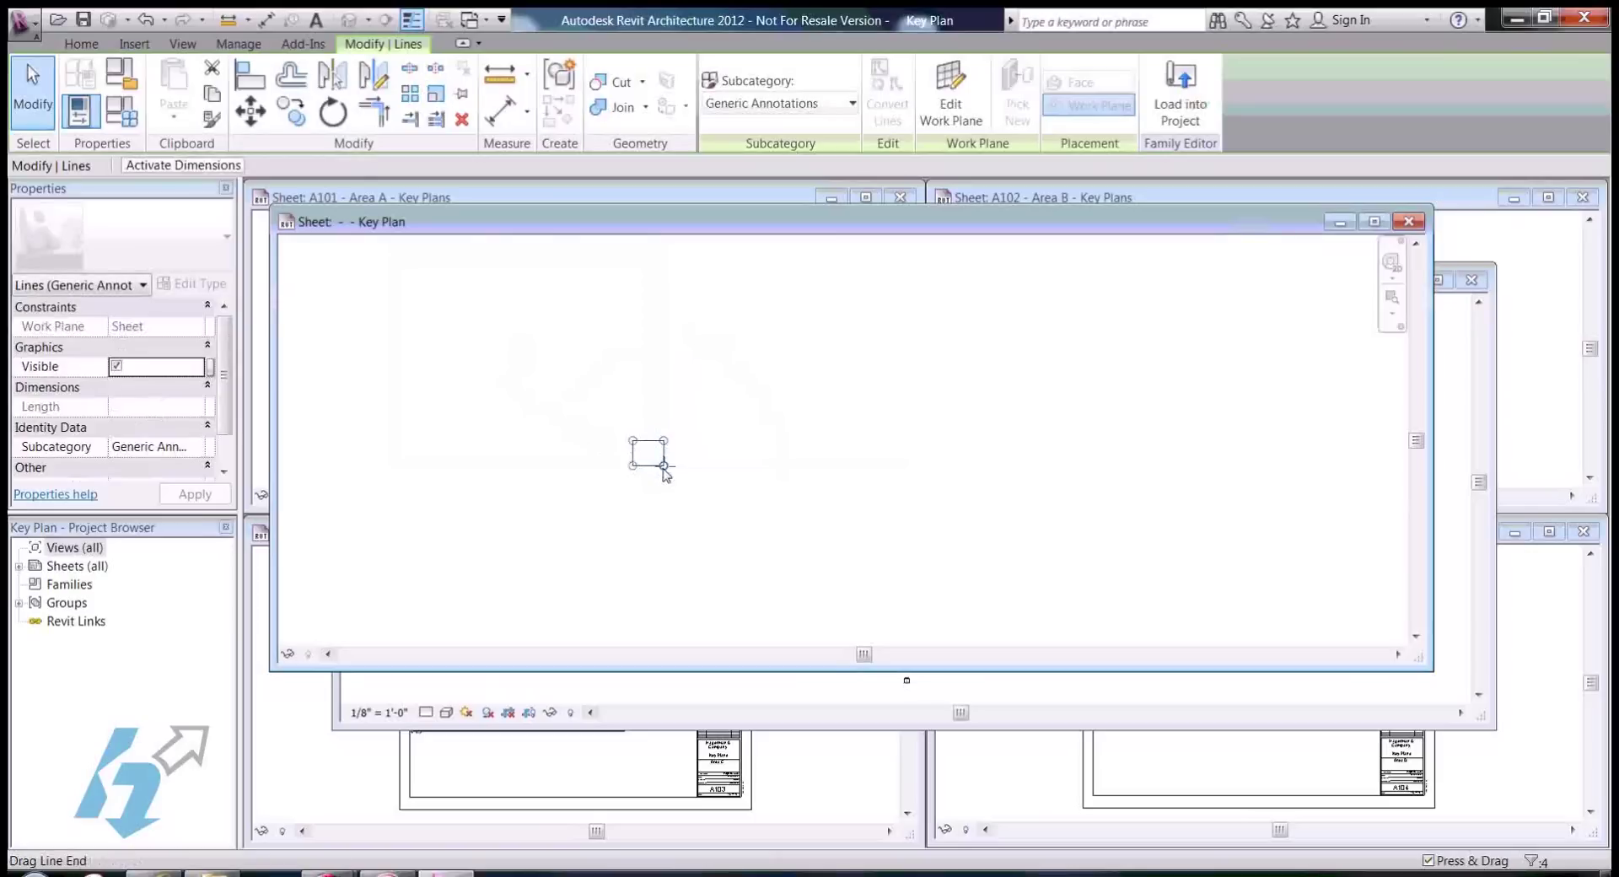
{"action": "key", "text": "ctrl+z"}
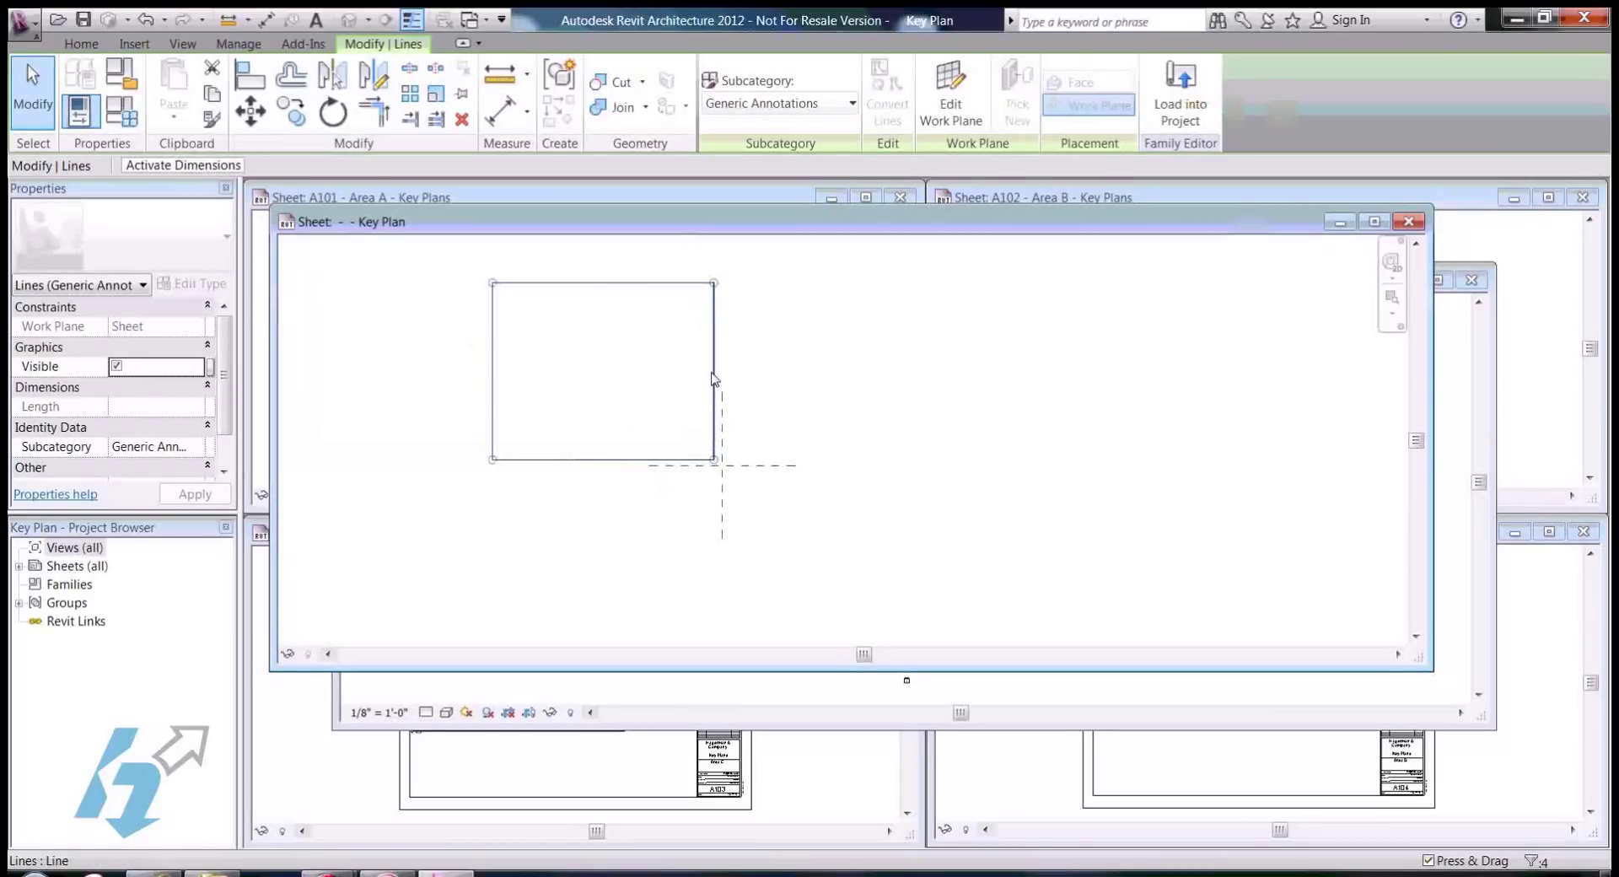
{"action": "key", "text": "ctrl+z"}
{"action": "left_click", "coordinate": [717, 380]}
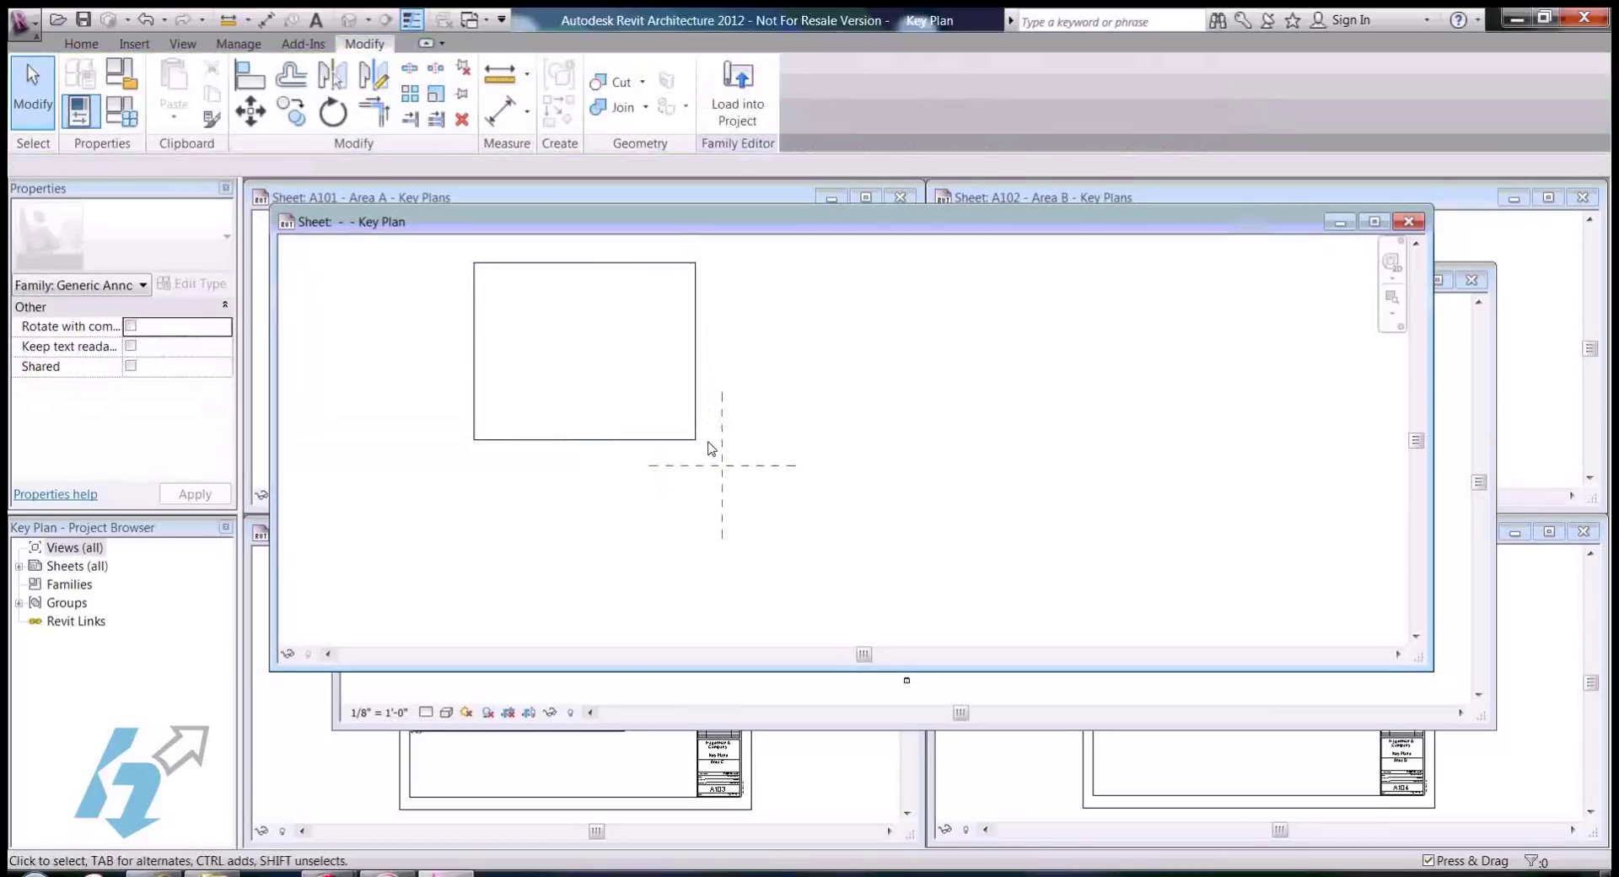
Step: Place an aligned dimension (DI) from the rectangle's right edge to the vertical reference line
{"action": "key", "text": "d"}
{"action": "key", "text": "i"}
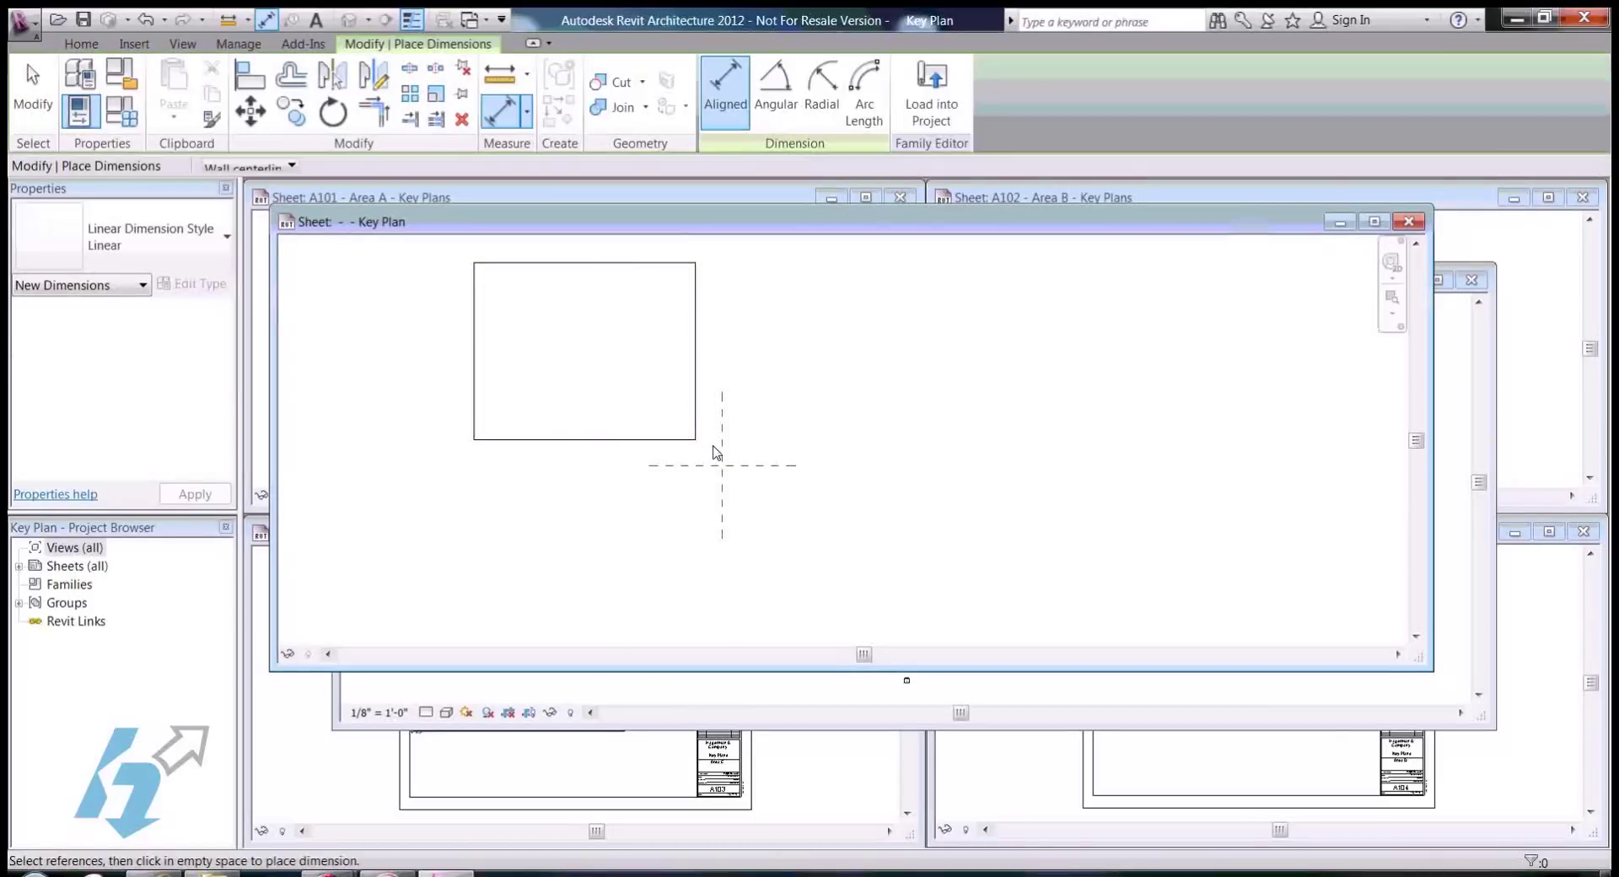
{"action": "scroll", "coordinate": [706, 437], "scroll_direction": "up", "scroll_amount": 3}
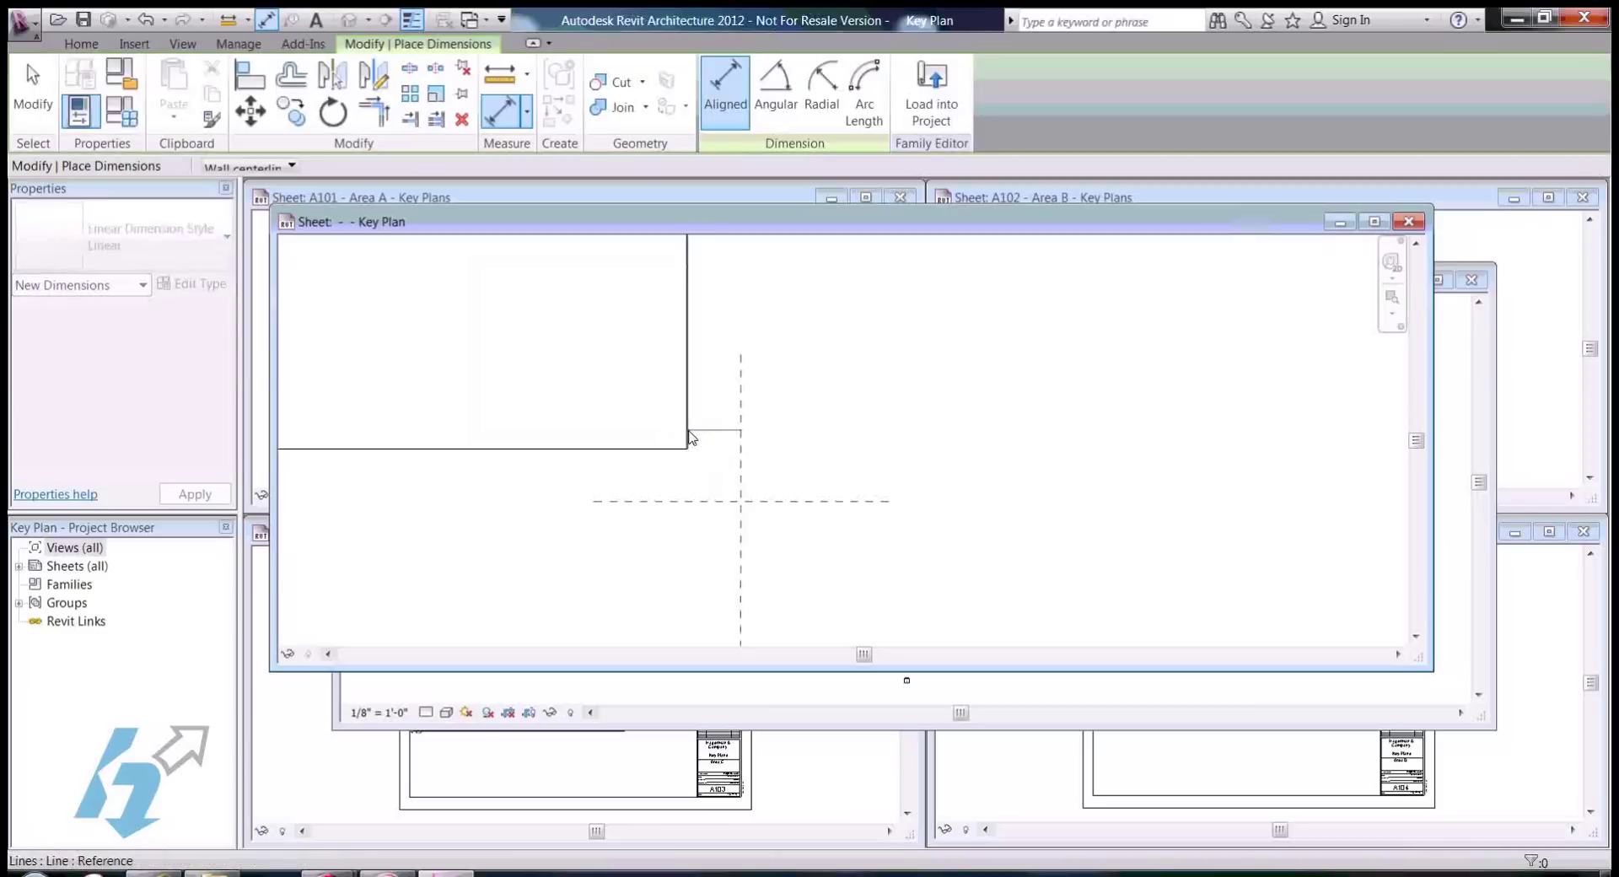
{"action": "left_click", "coordinate": [696, 439]}
{"action": "left_click", "coordinate": [740, 442]}
{"action": "scroll", "coordinate": [710, 442], "scroll_direction": "up", "scroll_amount": 4}
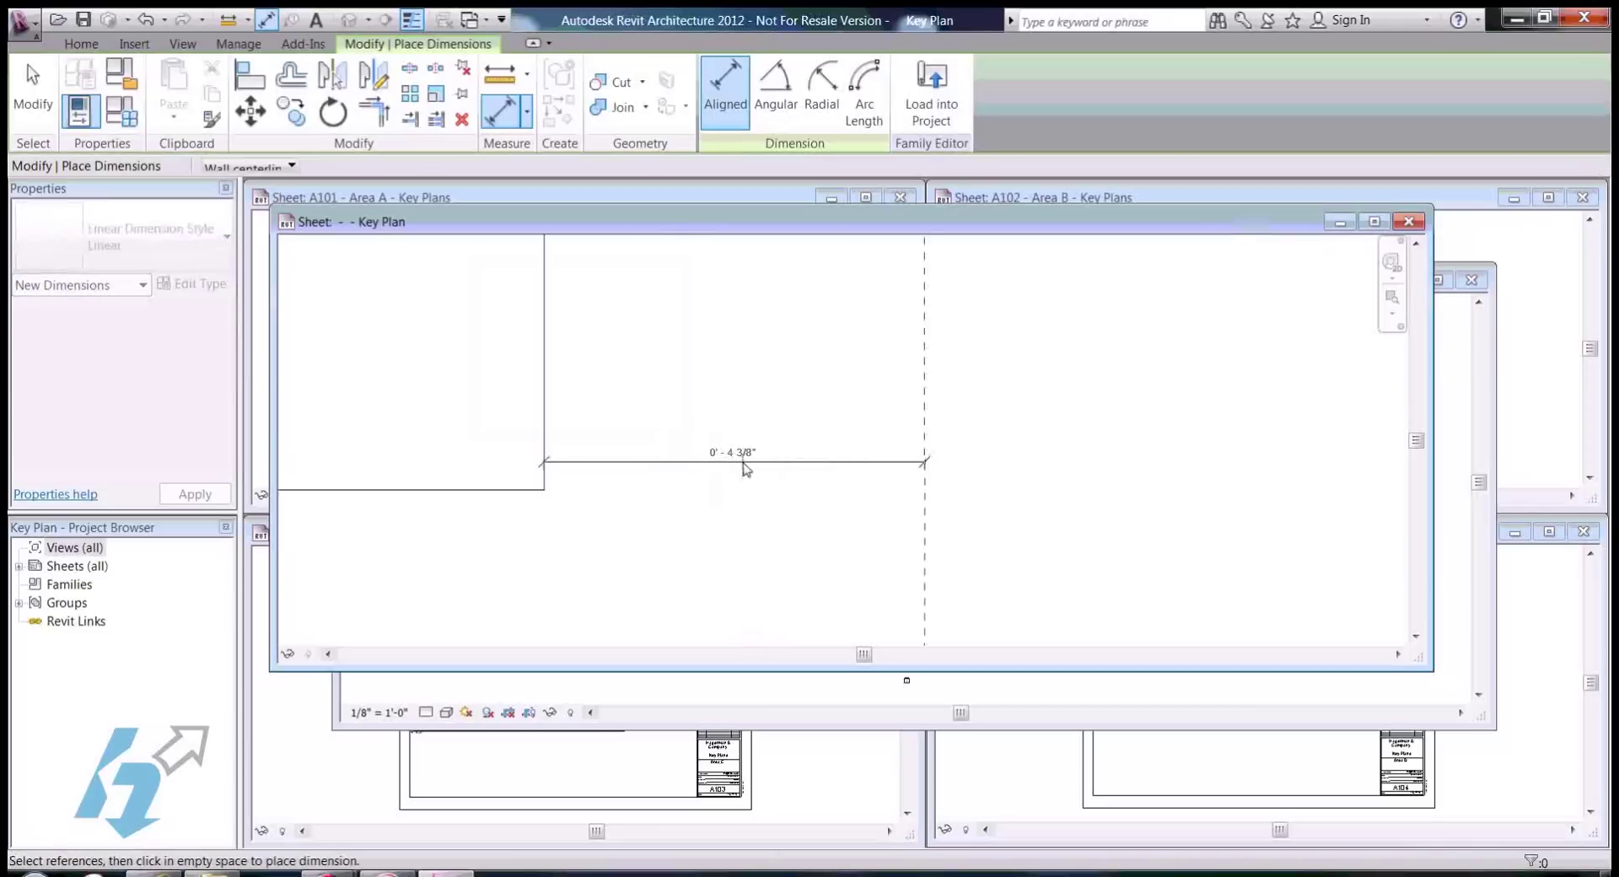
{"action": "left_click", "coordinate": [746, 459]}
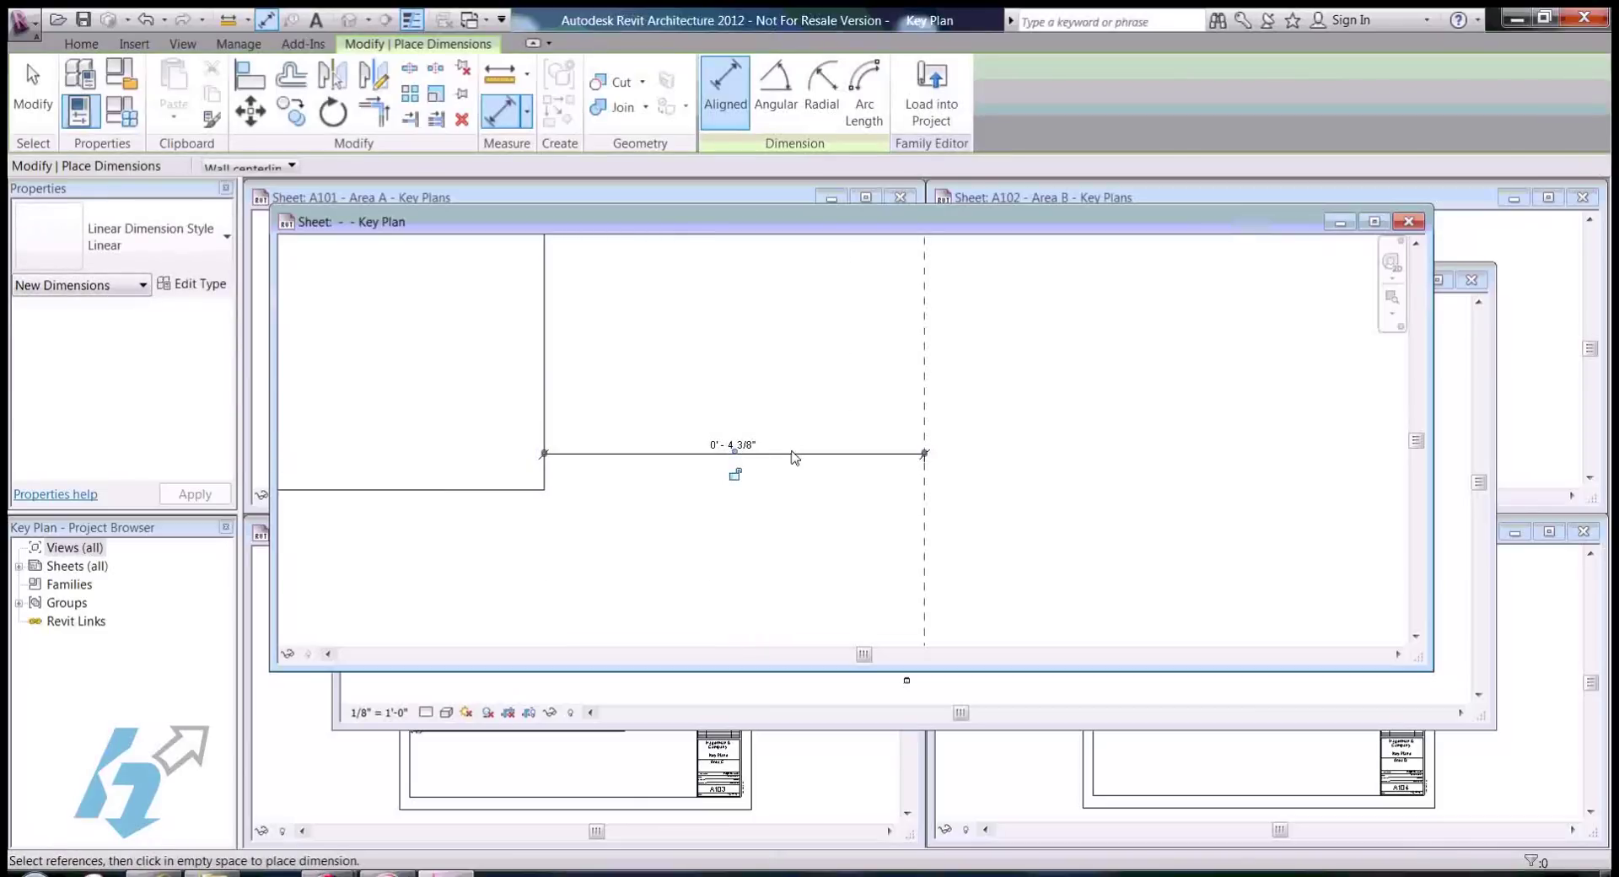
{"action": "key", "text": "Escape"}
Step: Zoom around the family and window-select all four rectangle lines
{"action": "scroll", "coordinate": [767, 434], "scroll_direction": "down", "scroll_amount": 2}
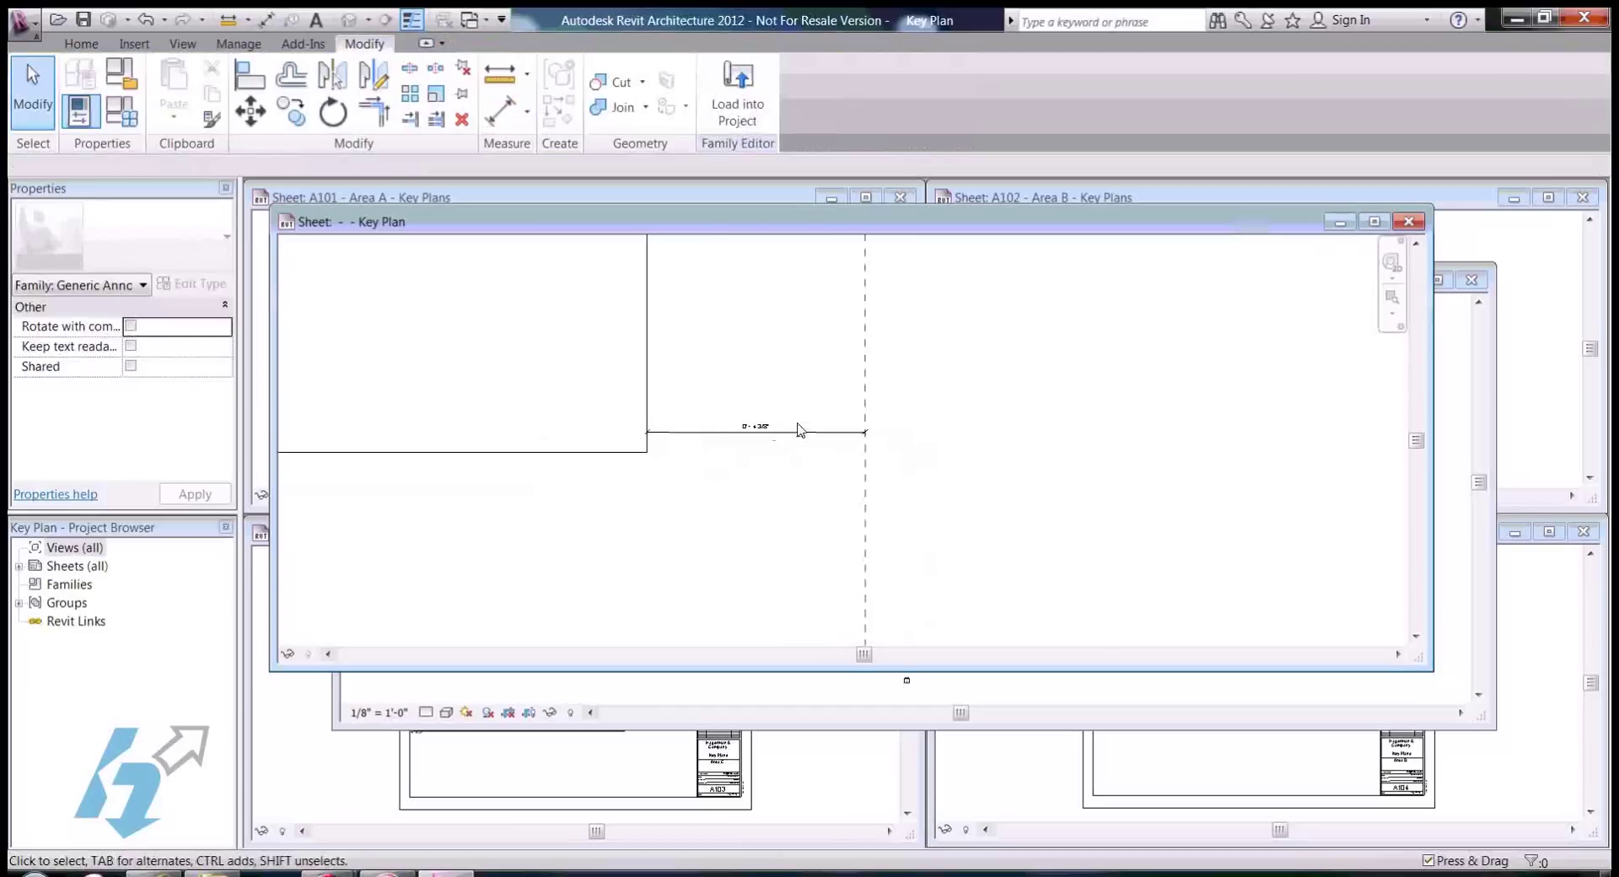
{"action": "scroll", "coordinate": [762, 447], "scroll_direction": "up", "scroll_amount": 2}
{"action": "scroll", "coordinate": [762, 447], "scroll_direction": "down", "scroll_amount": 3}
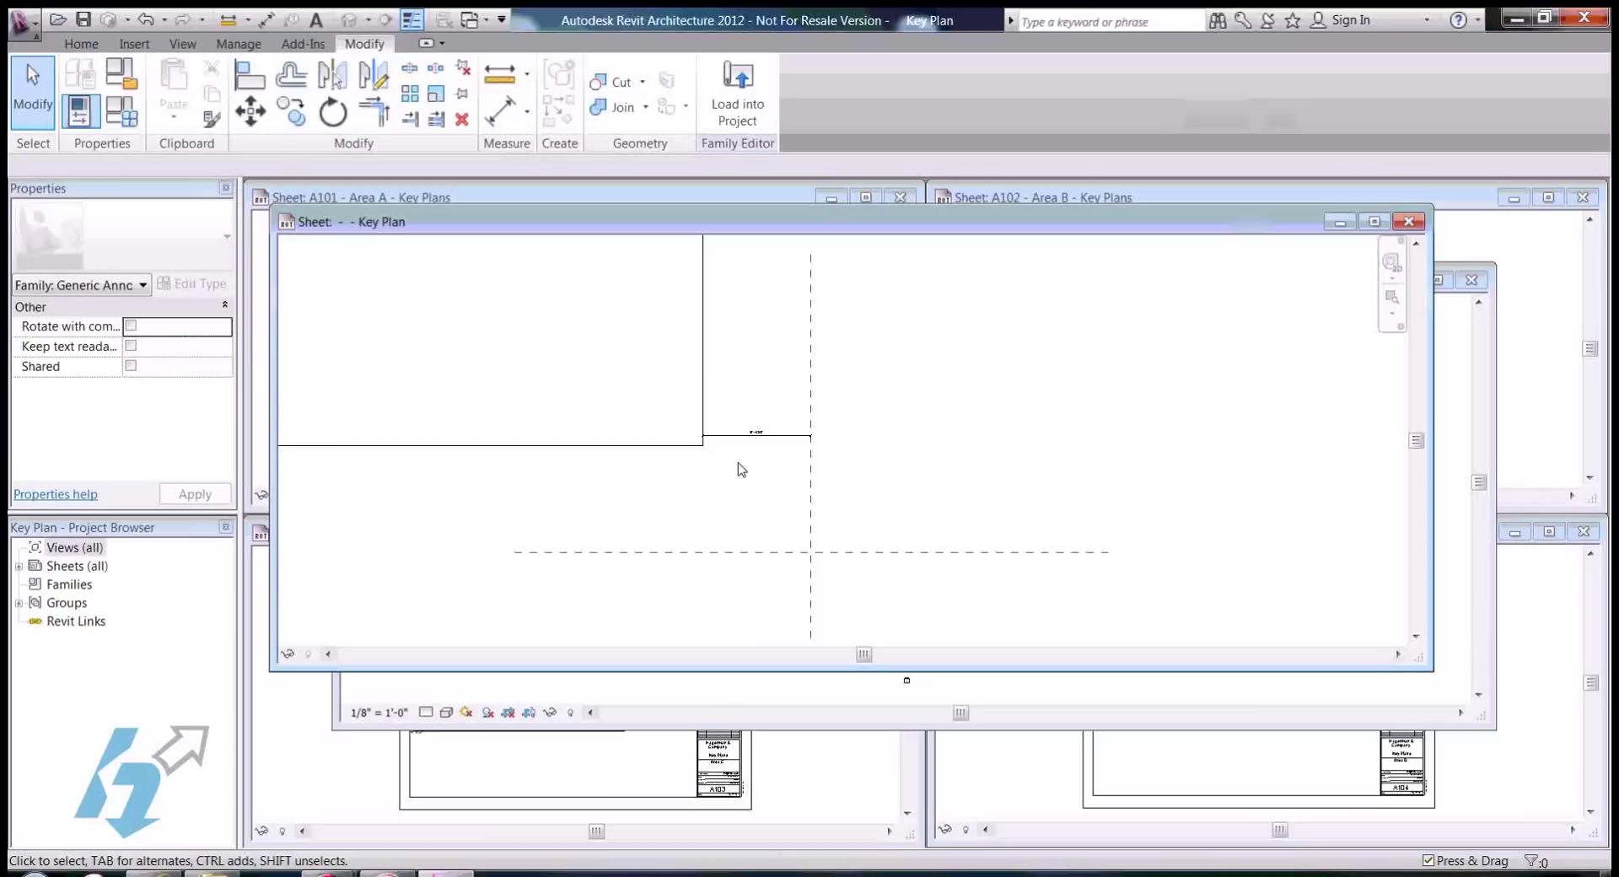
{"action": "scroll", "coordinate": [768, 540], "scroll_direction": "up", "scroll_amount": 1}
{"action": "scroll", "coordinate": [780, 527], "scroll_direction": "up", "scroll_amount": 1}
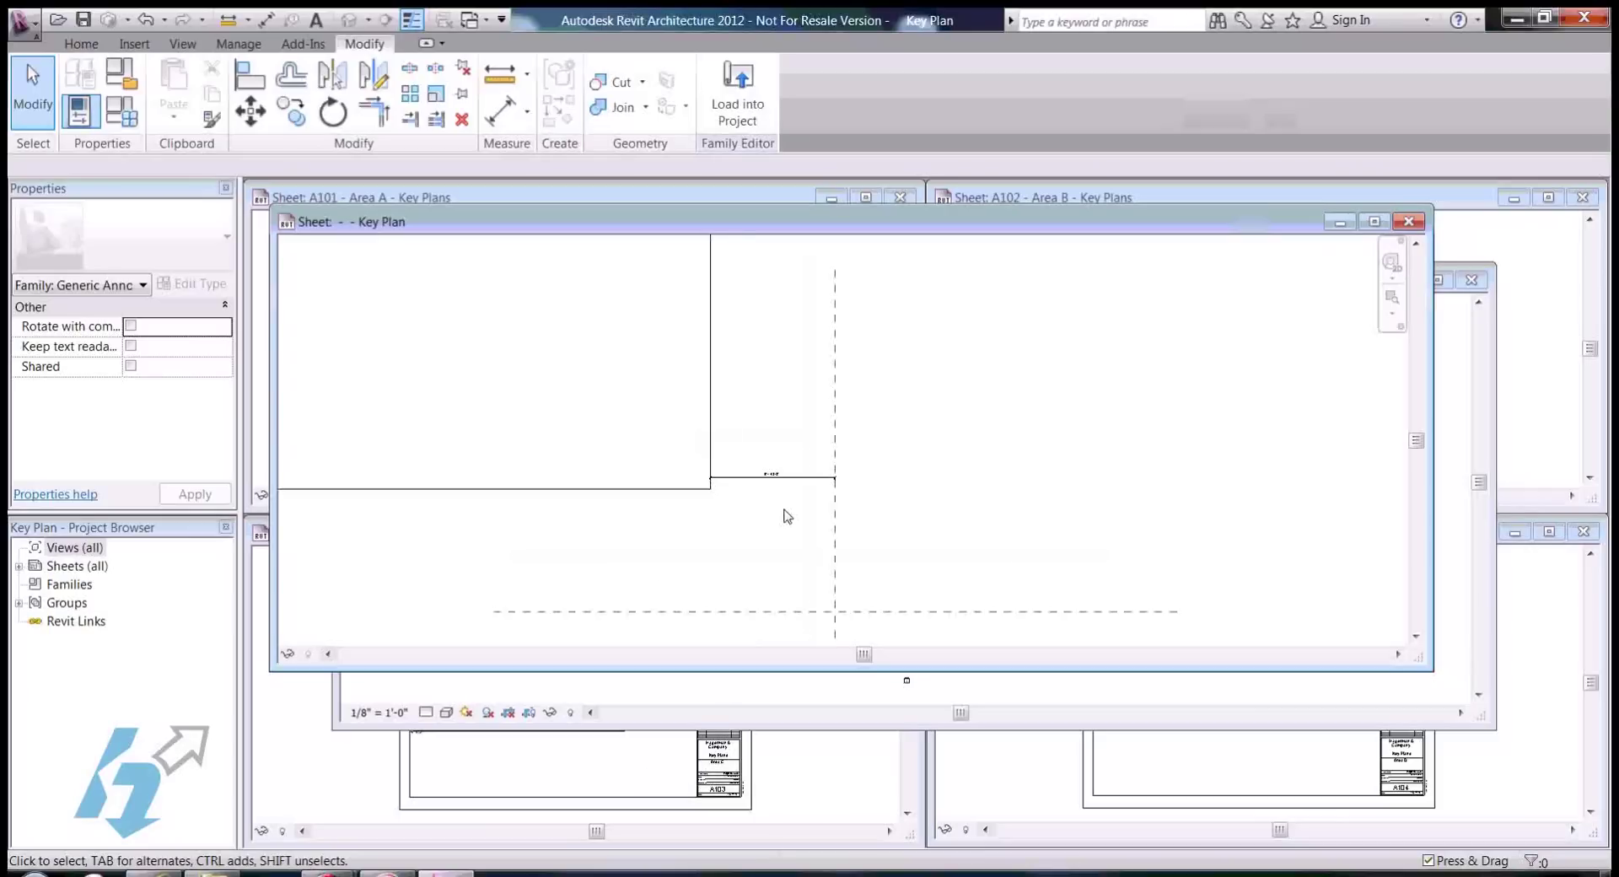
{"action": "scroll", "coordinate": [777, 493], "scroll_direction": "up", "scroll_amount": 4}
{"action": "scroll", "coordinate": [801, 496], "scroll_direction": "down", "scroll_amount": 7}
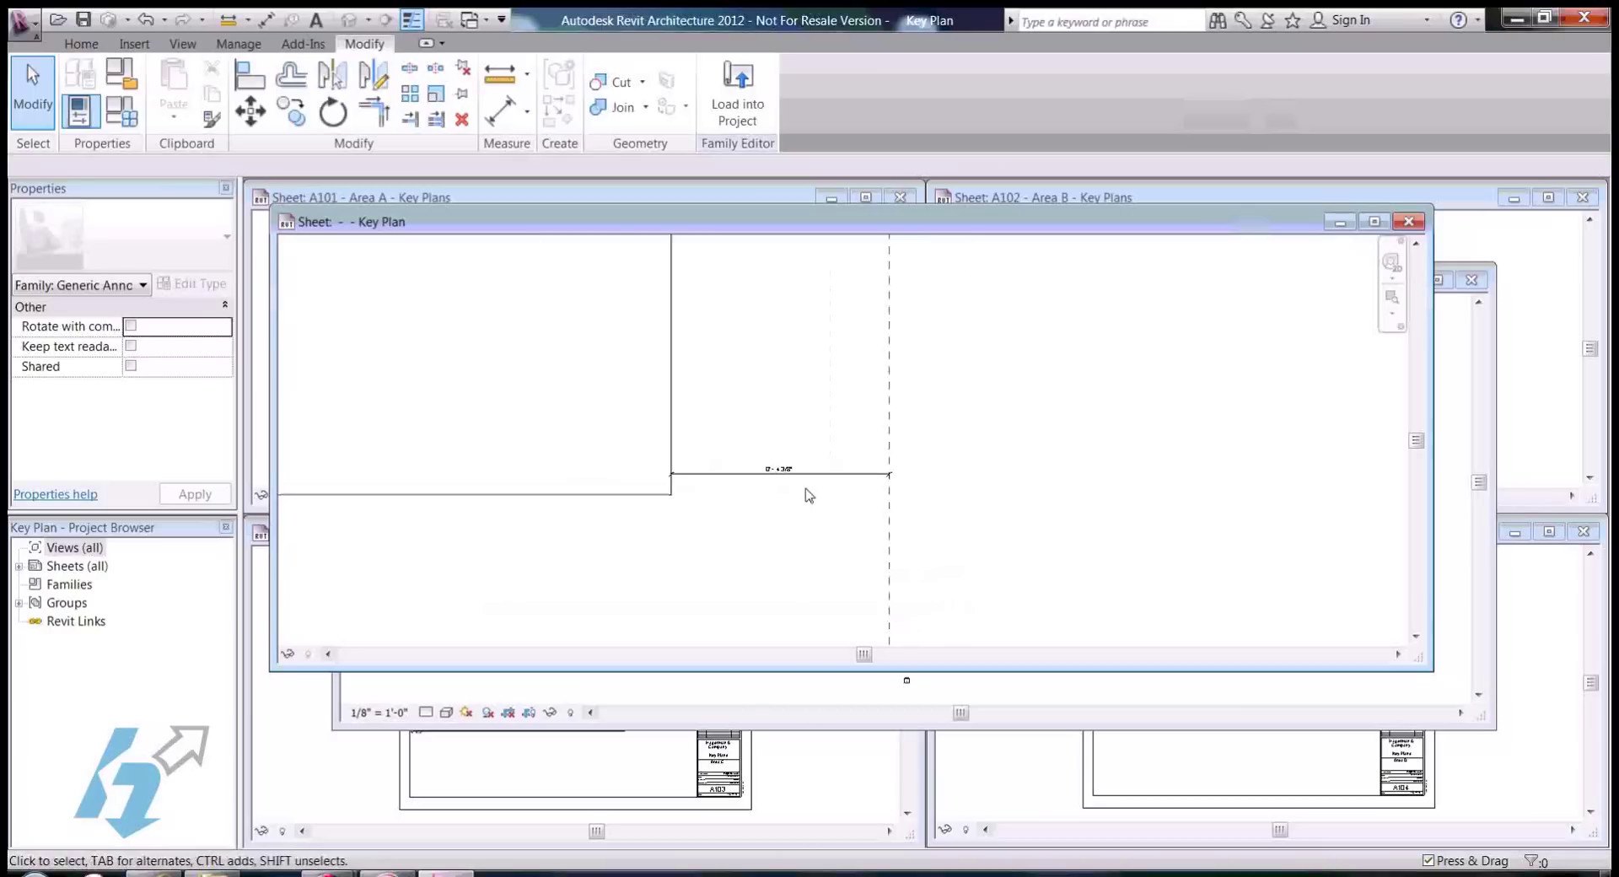
{"action": "scroll", "coordinate": [808, 495], "scroll_direction": "down", "scroll_amount": 3}
{"action": "left_click_drag", "start_coordinate": [496, 282], "coordinate": [797, 489]}
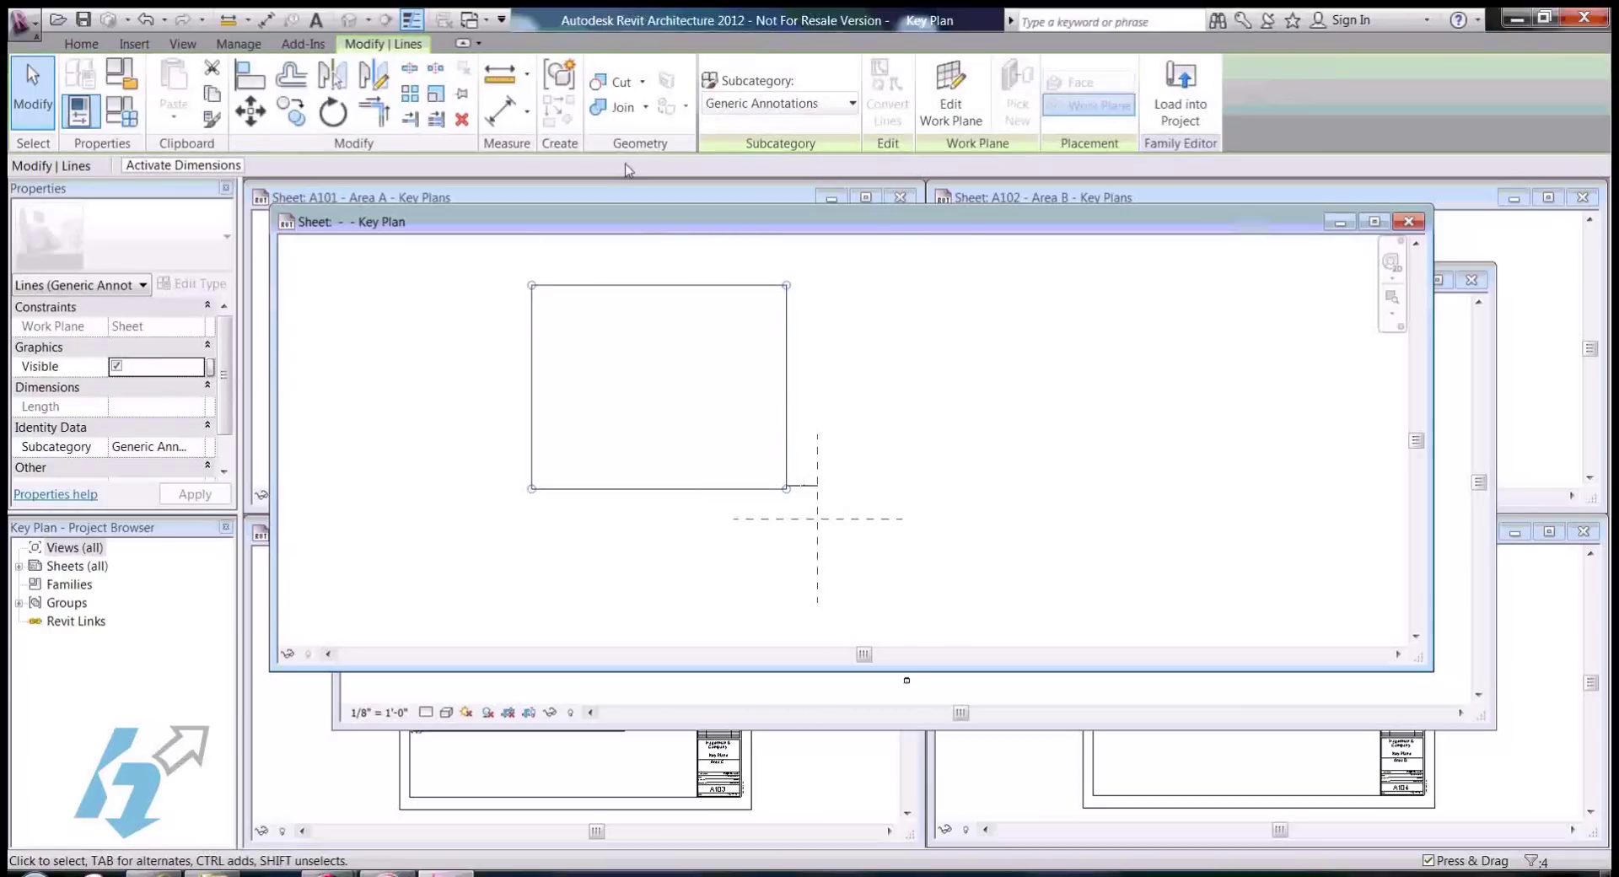
Step: Scale the rectangle (RE) from the reference-line intersection, then move it up and left
{"action": "key", "text": "r"}
{"action": "key", "text": "e"}
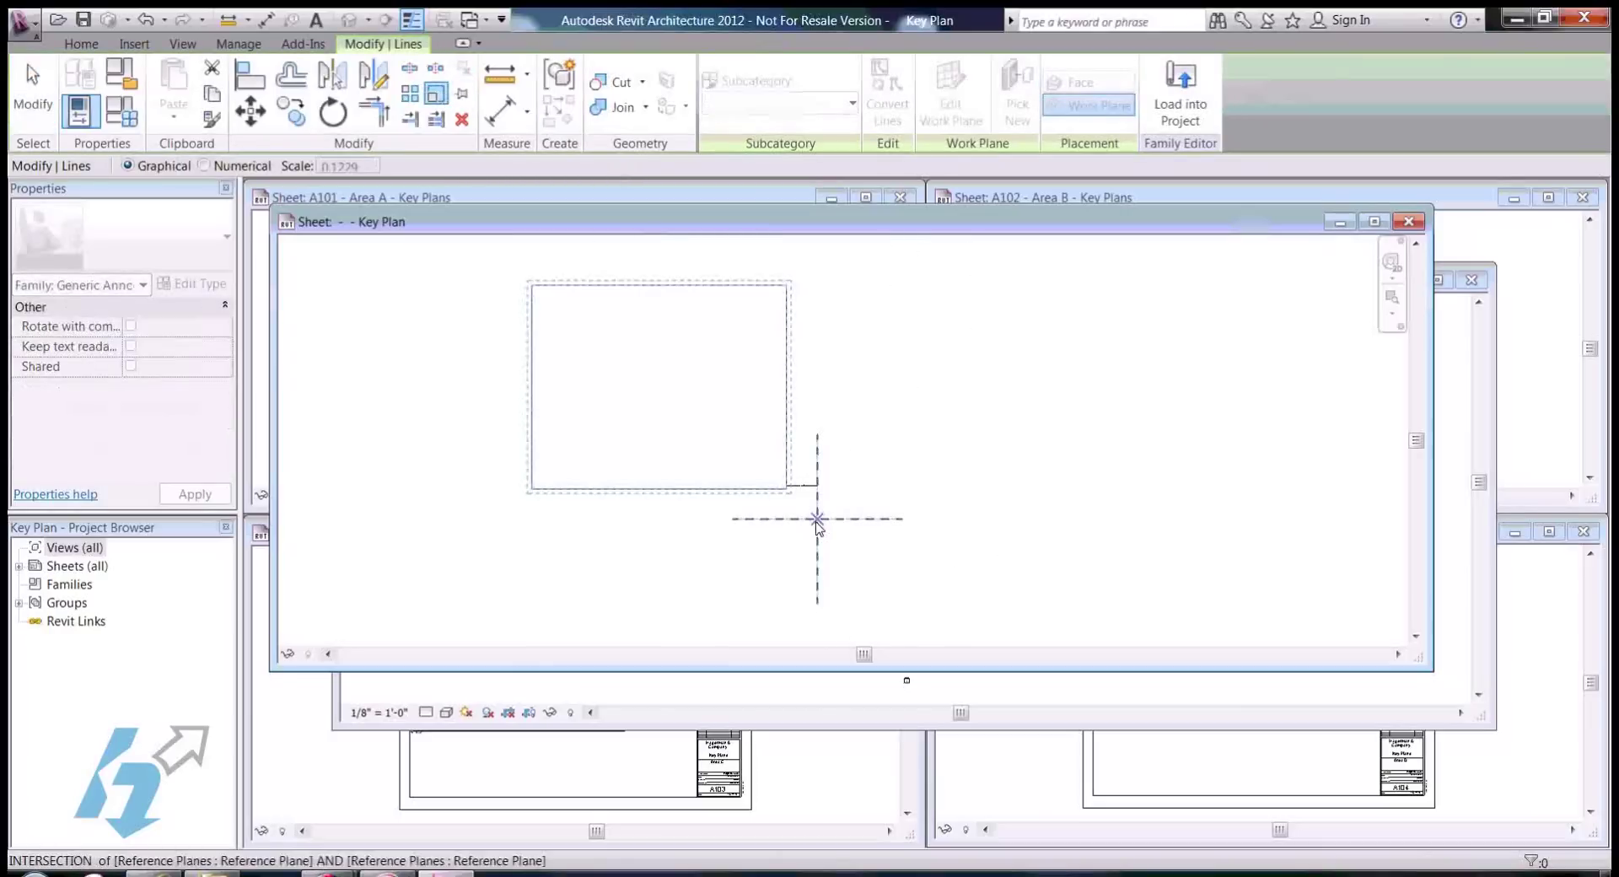
{"action": "left_click", "coordinate": [817, 518]}
{"action": "left_click", "coordinate": [532, 285]}
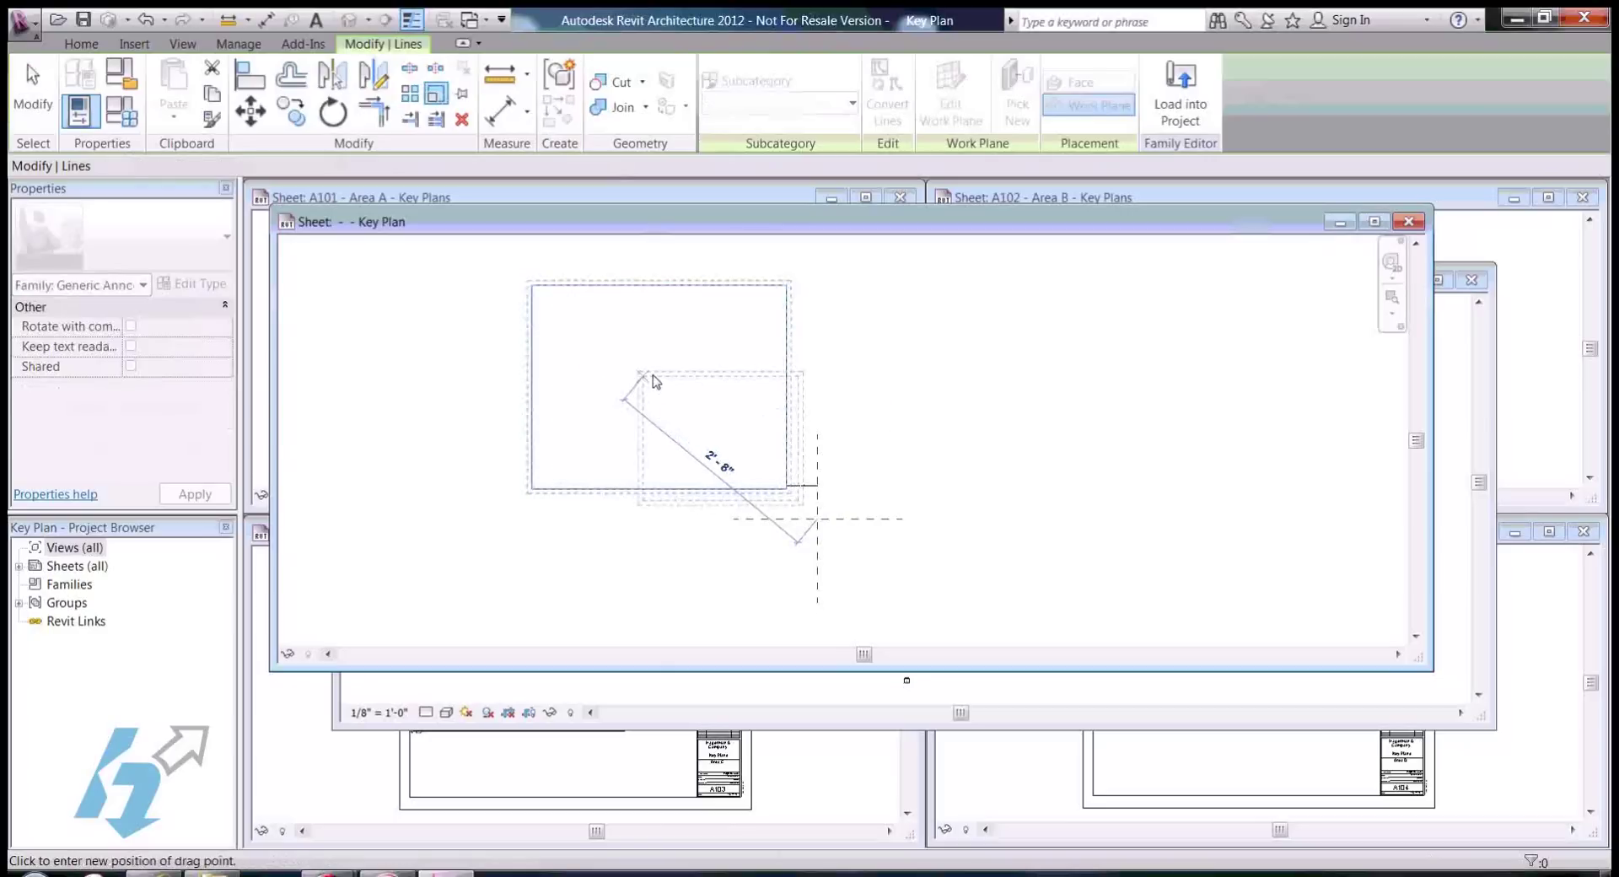
{"action": "left_click", "coordinate": [645, 377]}
{"action": "scroll", "coordinate": [795, 503], "scroll_direction": "up", "scroll_amount": 3}
{"action": "scroll", "coordinate": [797, 499], "scroll_direction": "up", "scroll_amount": 4}
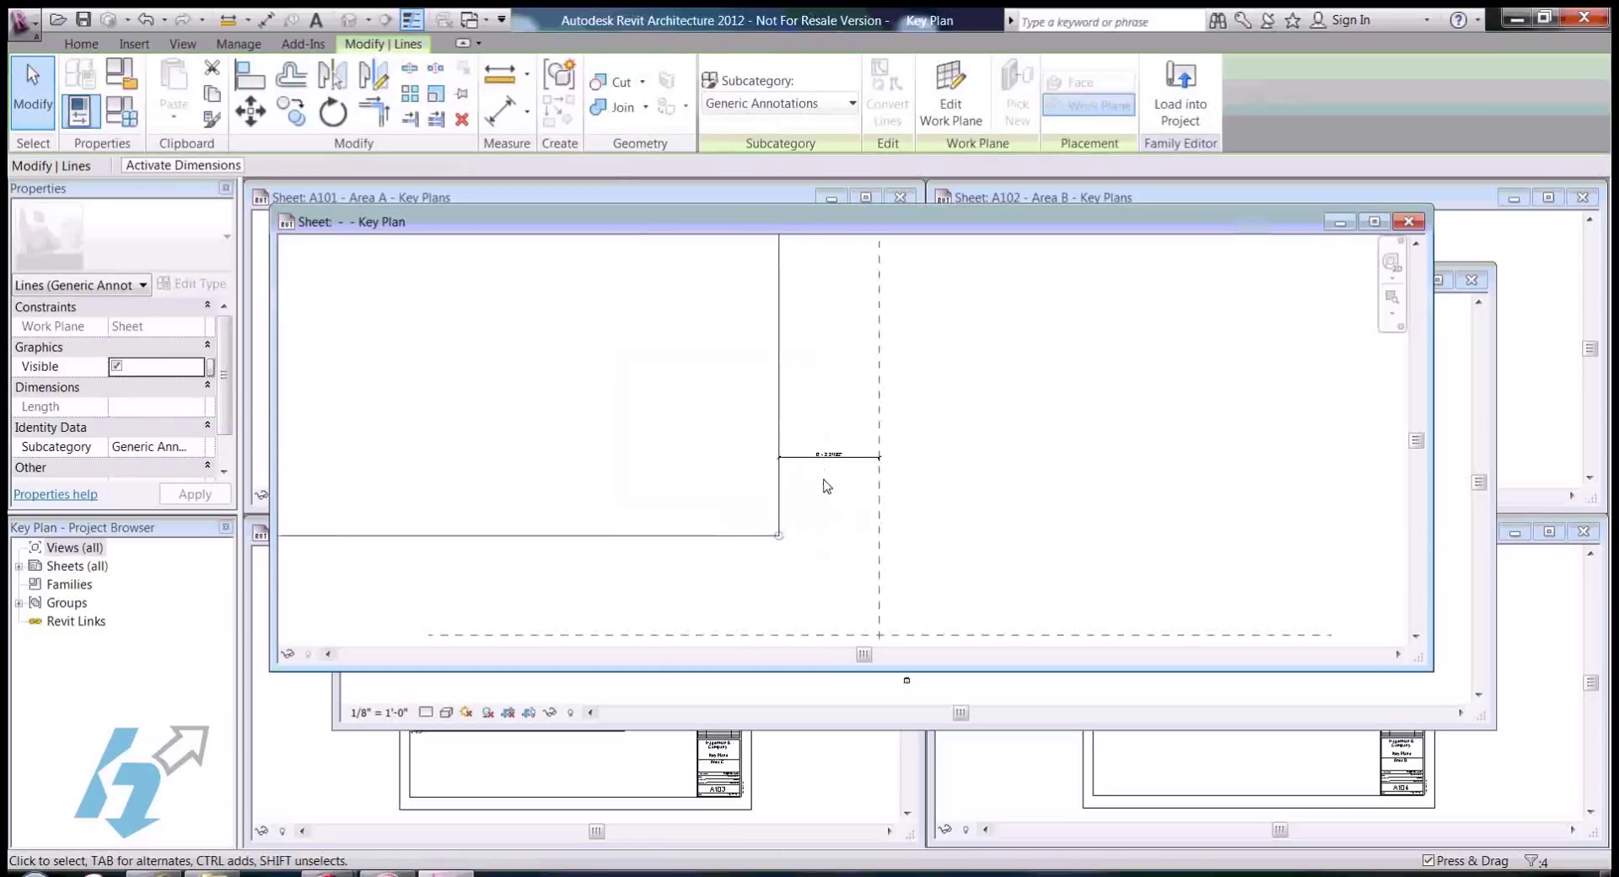
{"action": "scroll", "coordinate": [794, 494], "scroll_direction": "down", "scroll_amount": 3}
{"action": "scroll", "coordinate": [794, 491], "scroll_direction": "down", "scroll_amount": 2}
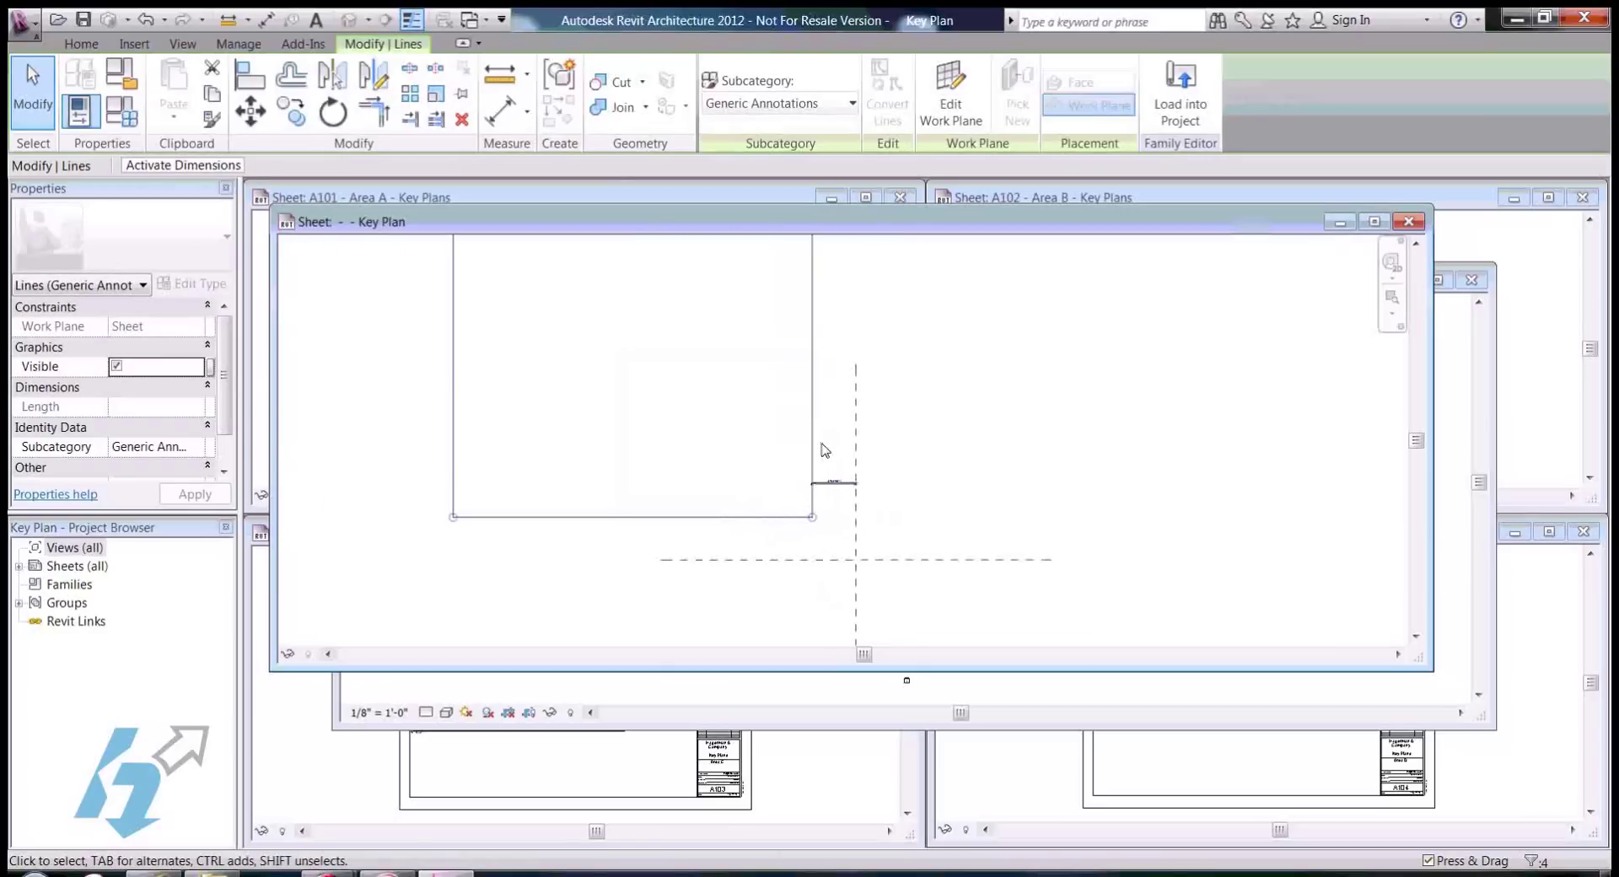
{"action": "left_click_drag", "start_coordinate": [815, 423], "coordinate": [765, 502]}
{"action": "scroll", "coordinate": [791, 486], "scroll_direction": "up", "scroll_amount": 2}
{"action": "scroll", "coordinate": [870, 471], "scroll_direction": "down", "scroll_amount": 3}
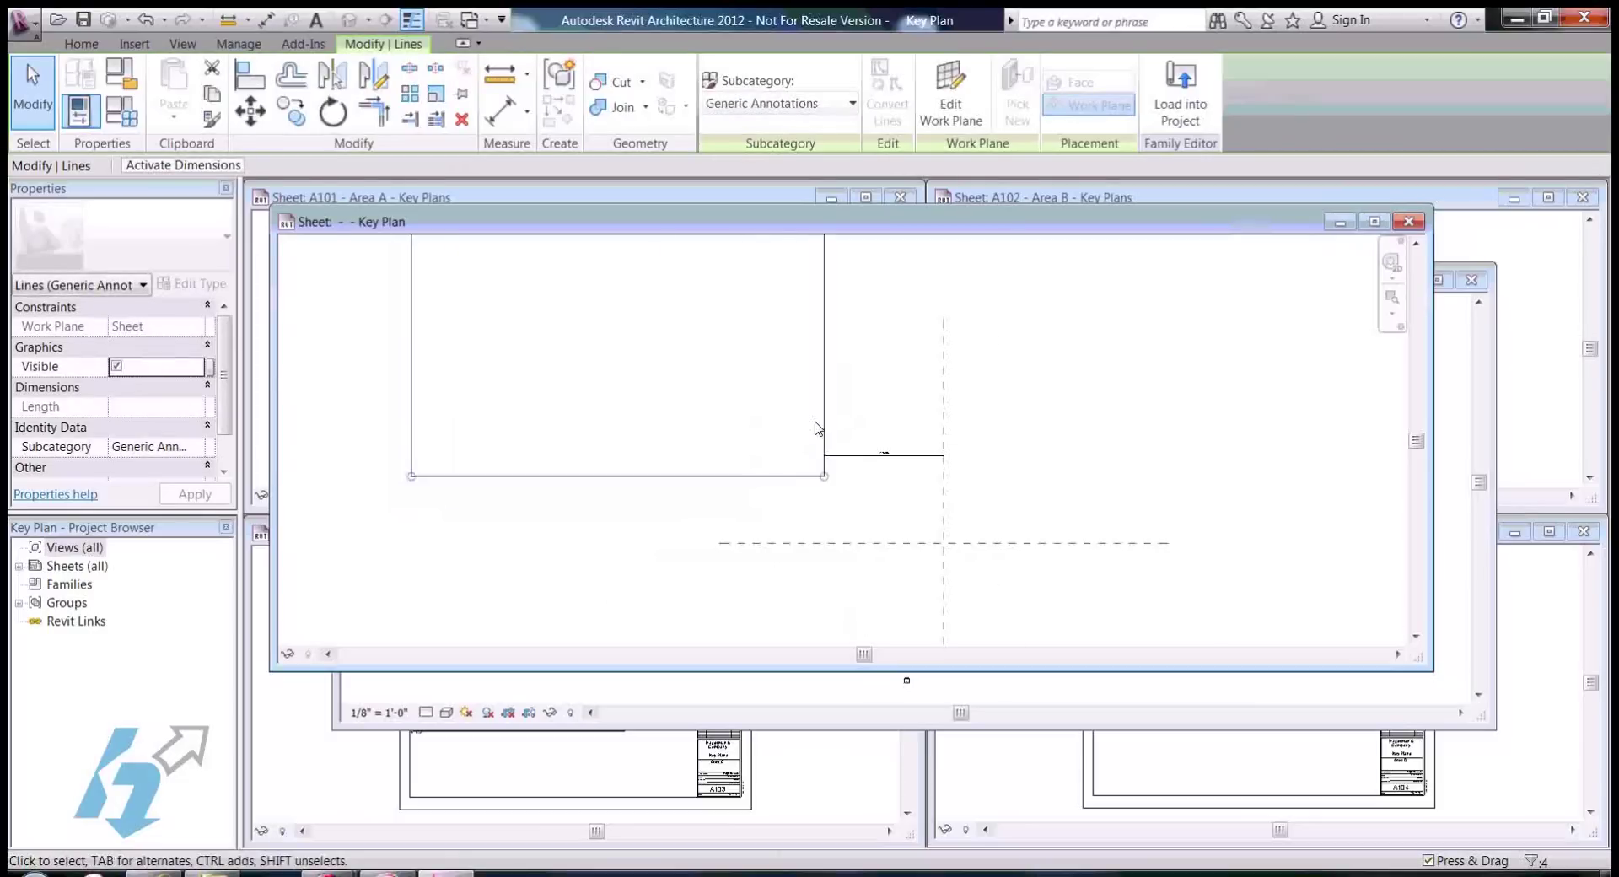
{"action": "left_click_drag", "start_coordinate": [827, 427], "coordinate": [868, 437]}
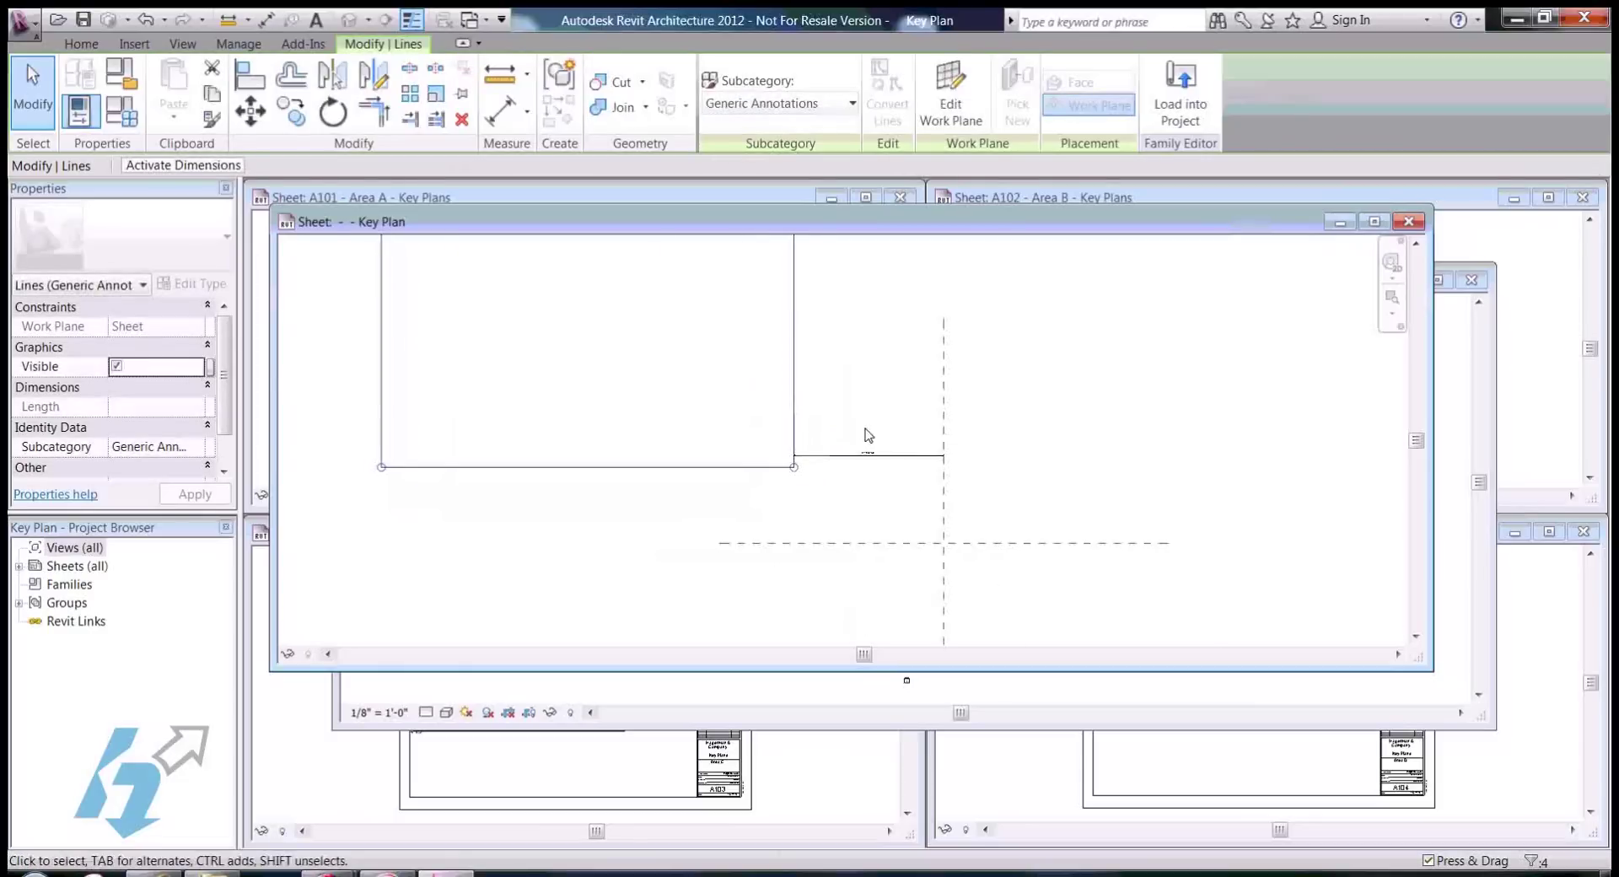
{"action": "key", "text": "Escape"}
{"action": "scroll", "coordinate": [873, 493], "scroll_direction": "down", "scroll_amount": 3}
Step: Reselect the rectangle and scale it again from its bottom-right corner to its final size
{"action": "left_click", "coordinate": [872, 484]}
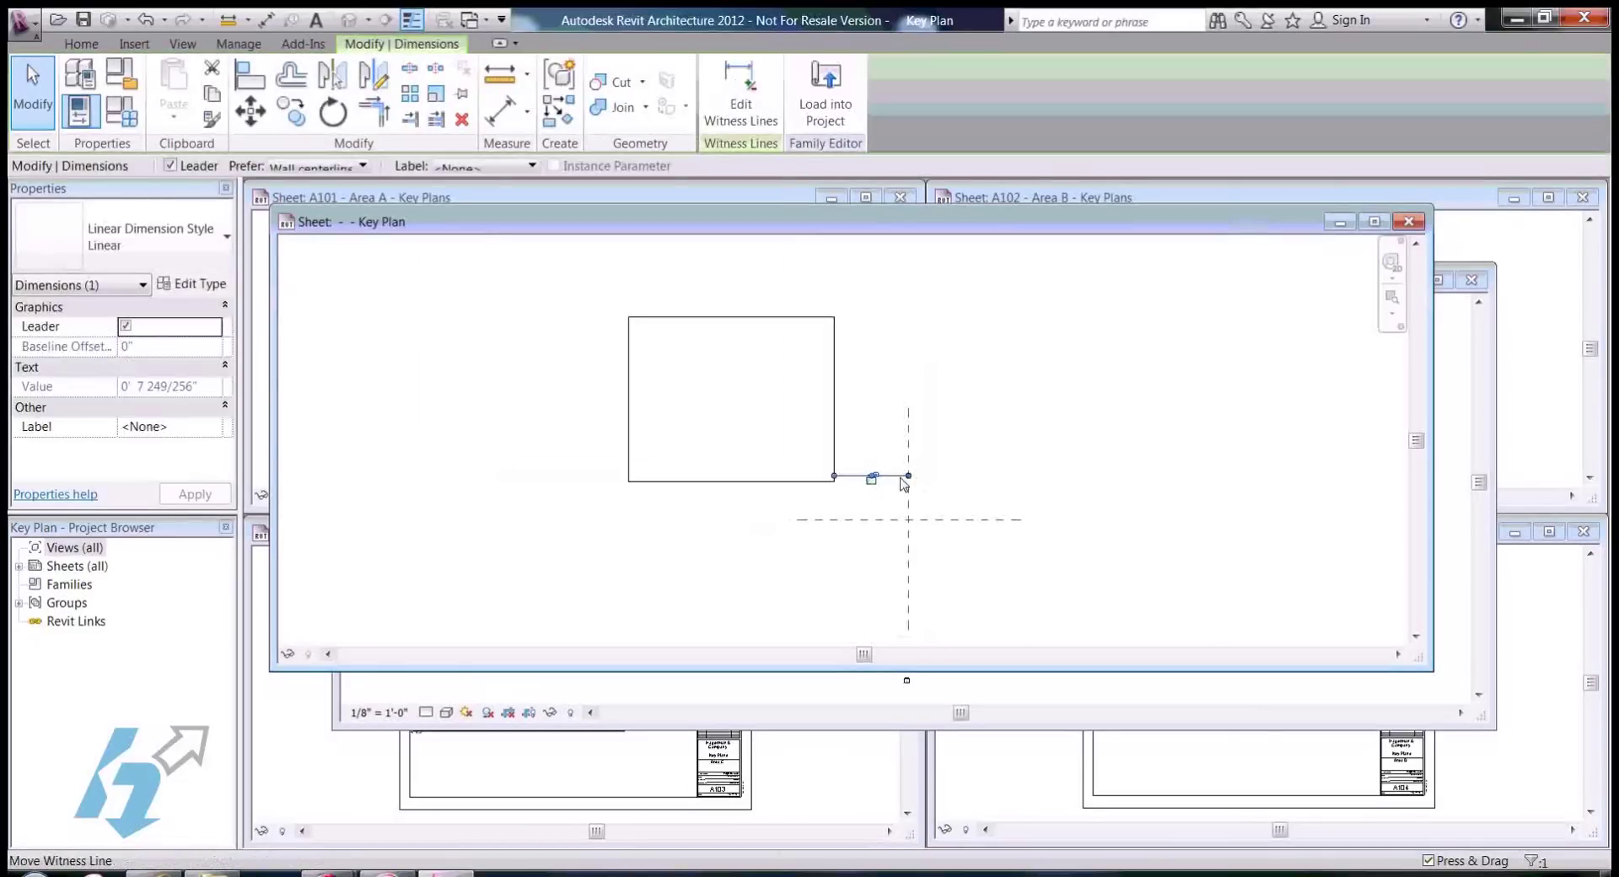
{"action": "key", "text": "Escape"}
{"action": "left_click", "coordinate": [661, 319]}
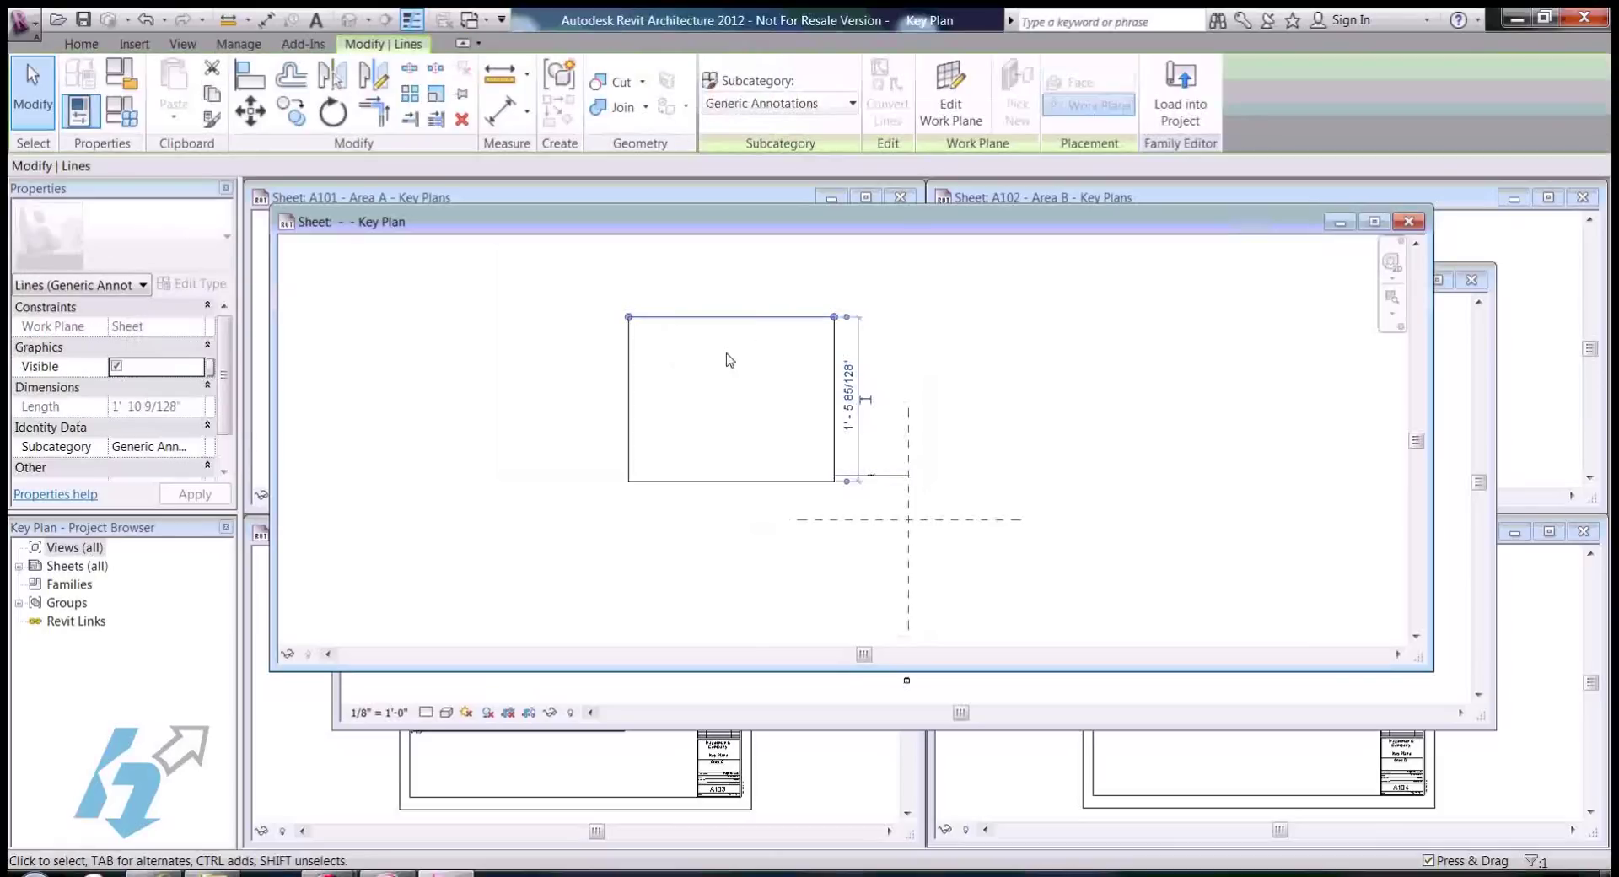
{"action": "key", "text": "Escape"}
{"action": "left_click_drag", "start_coordinate": [604, 292], "coordinate": [853, 499]}
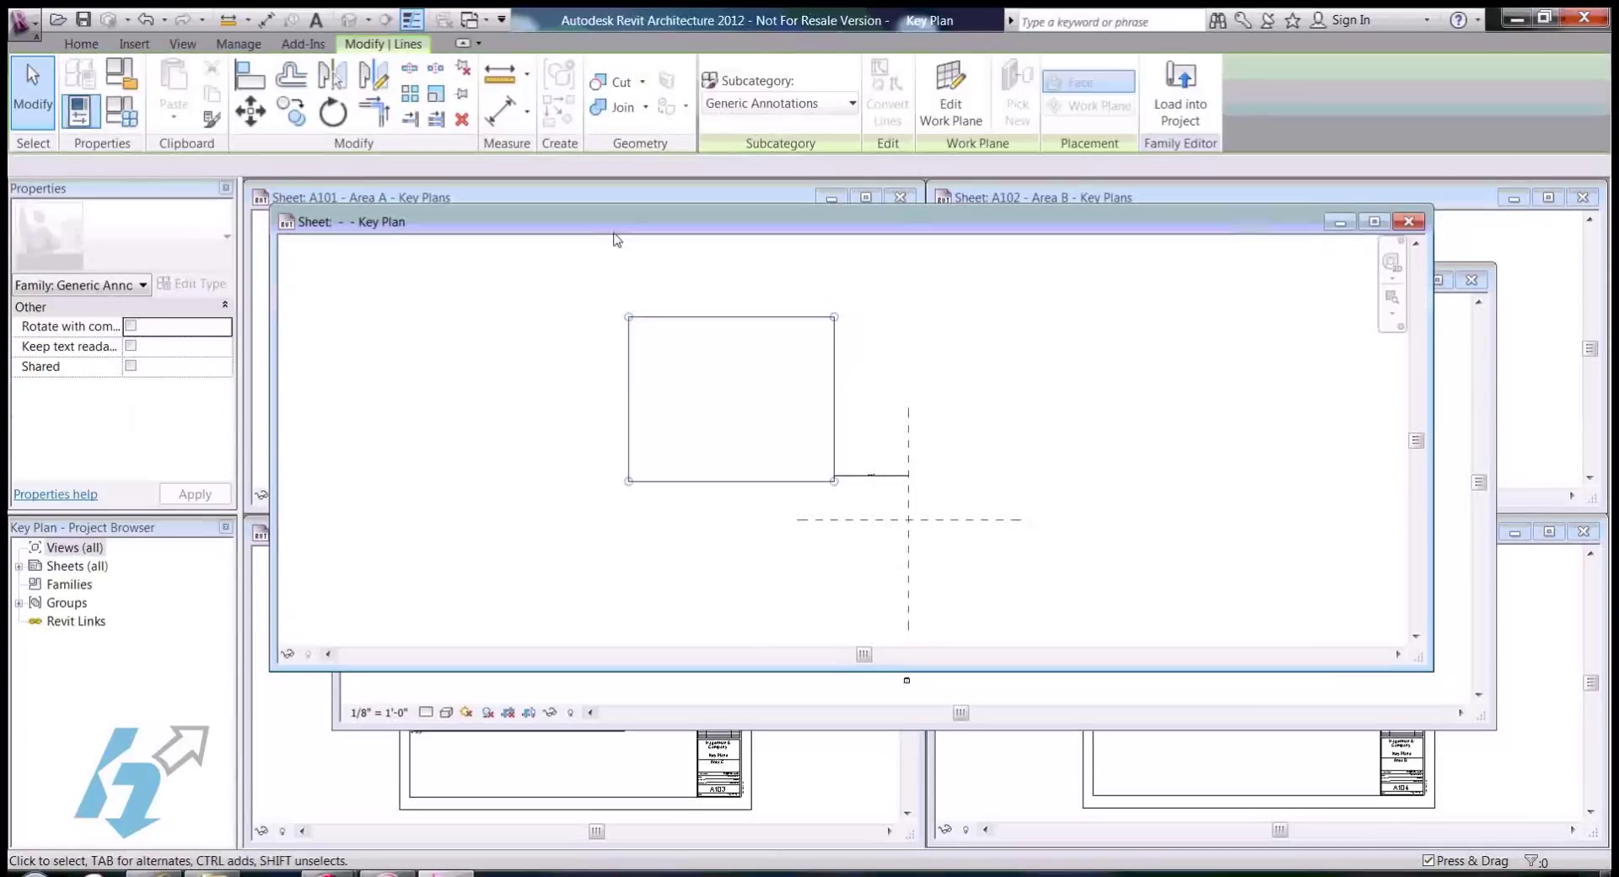
{"action": "left_click", "coordinate": [436, 93]}
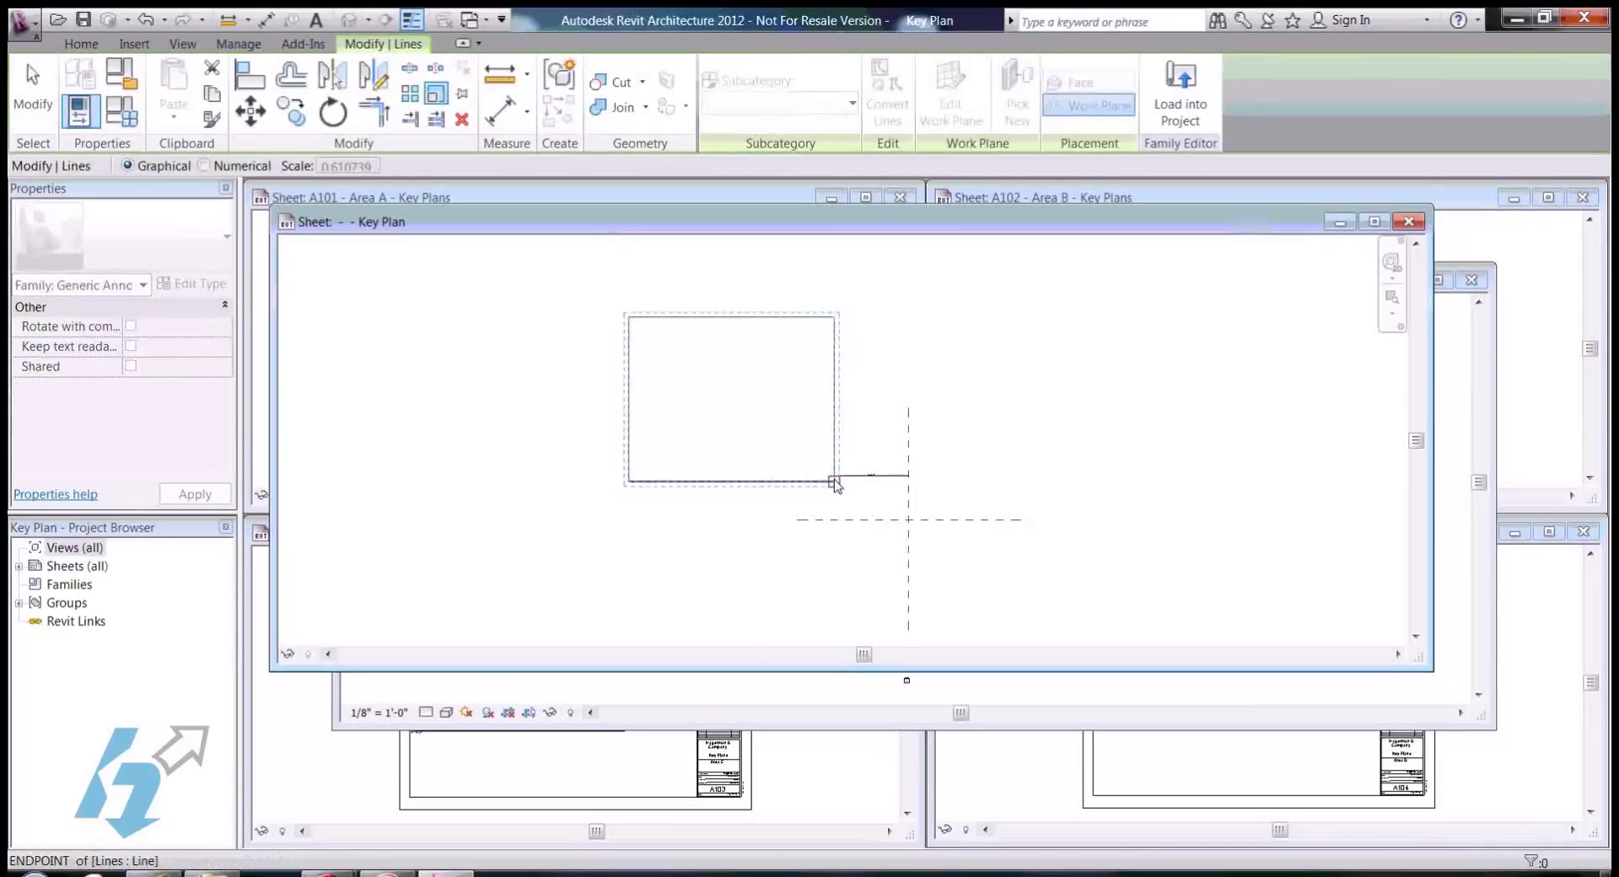
{"action": "left_click", "coordinate": [835, 482]}
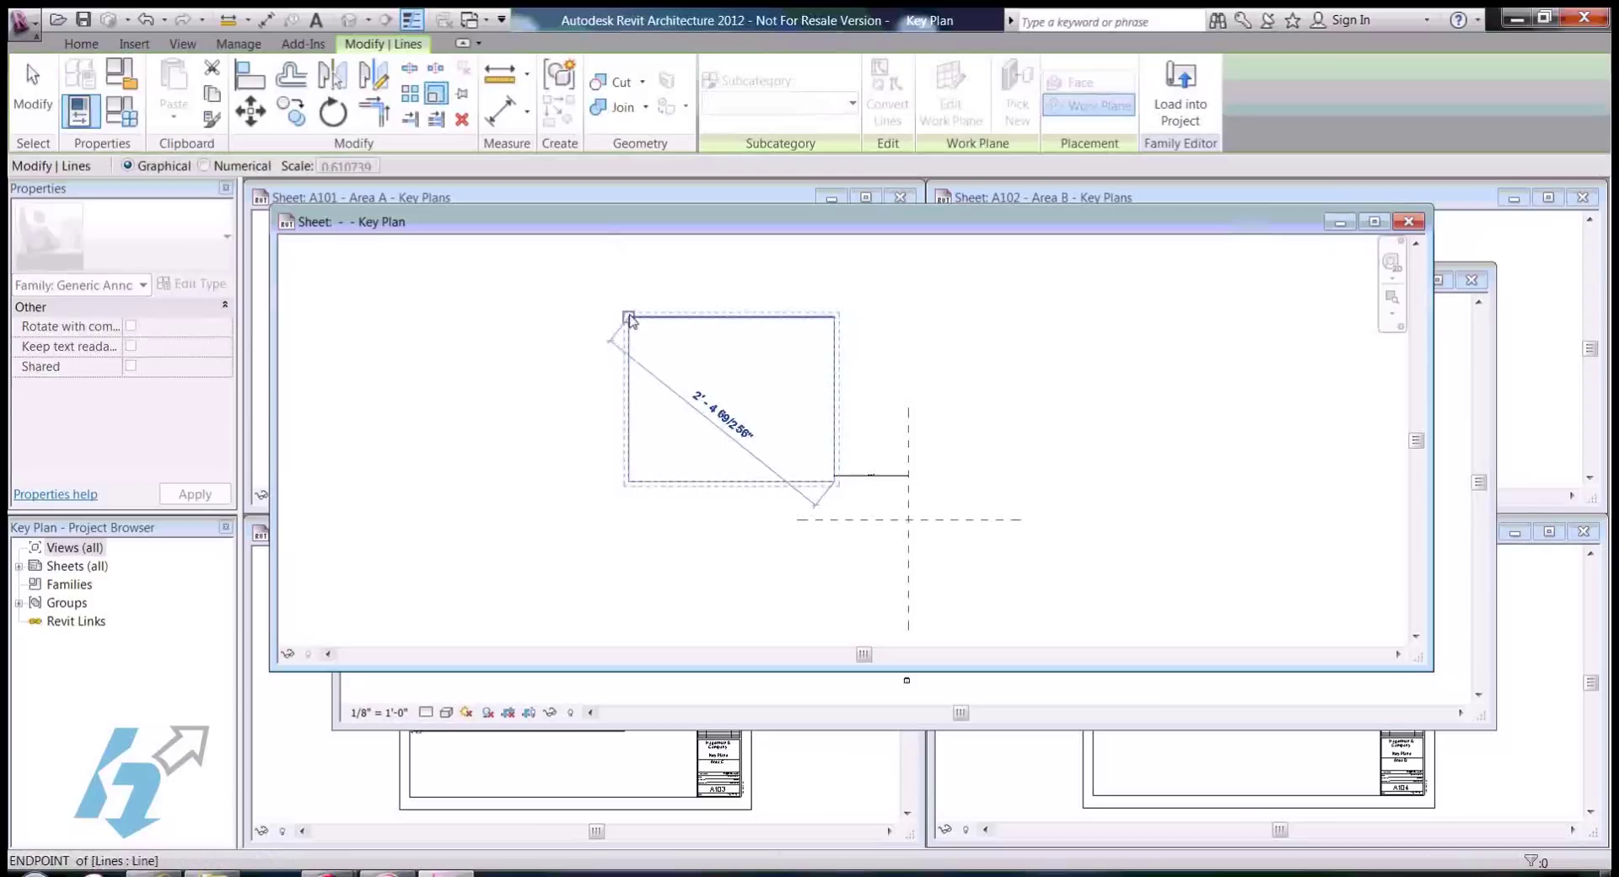
{"action": "left_click", "coordinate": [629, 317]}
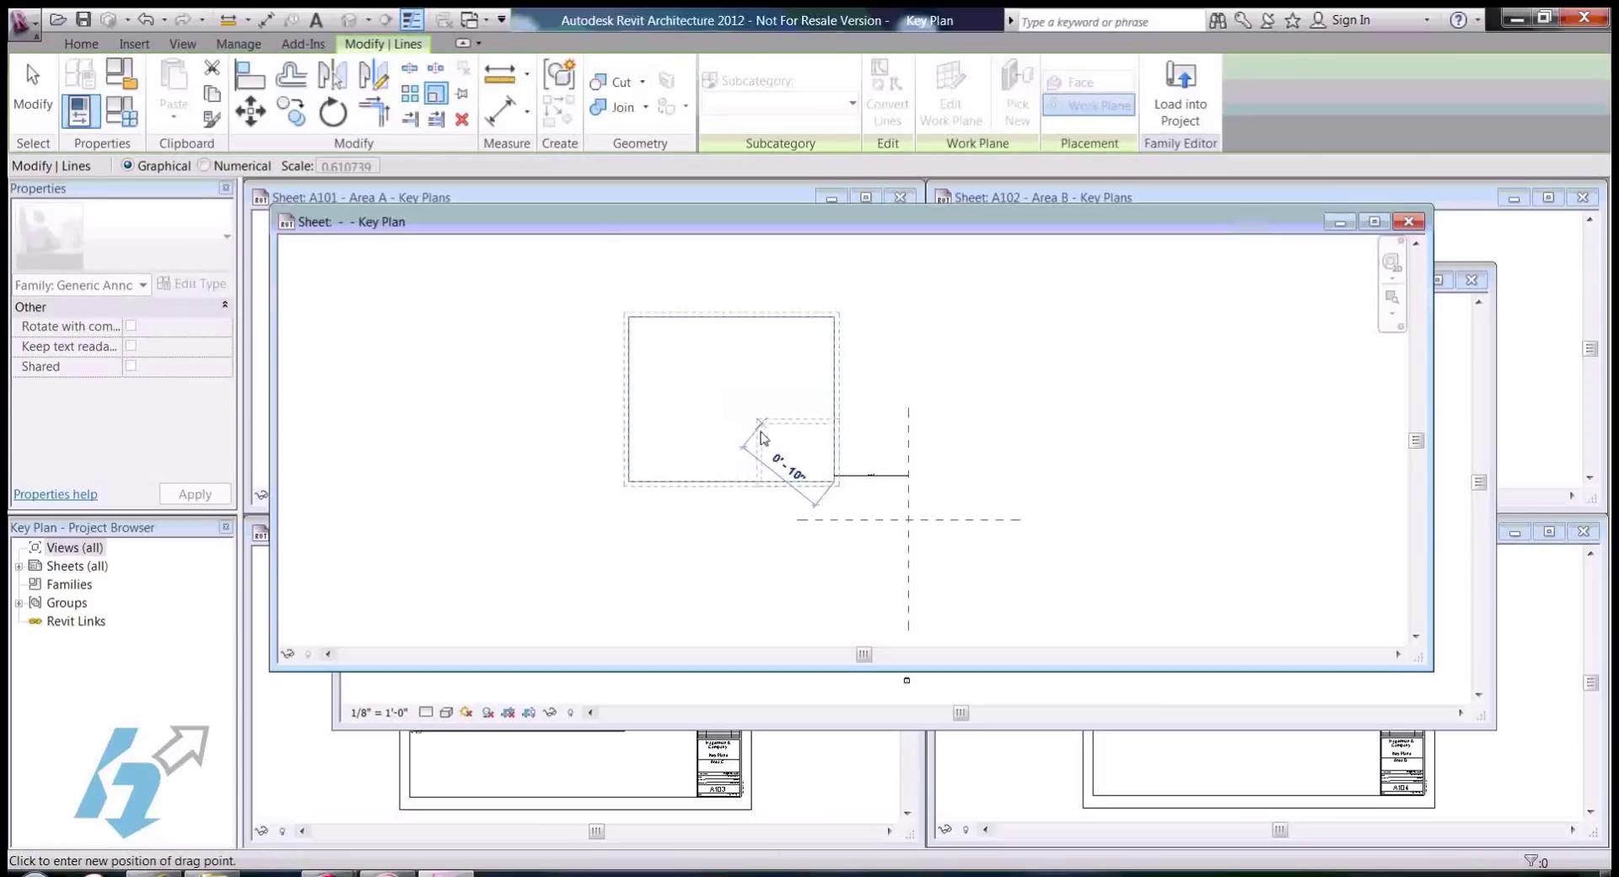
{"action": "left_click", "coordinate": [763, 438]}
{"action": "key", "text": "Escape"}
{"action": "scroll", "coordinate": [843, 495], "scroll_direction": "up", "scroll_amount": 3}
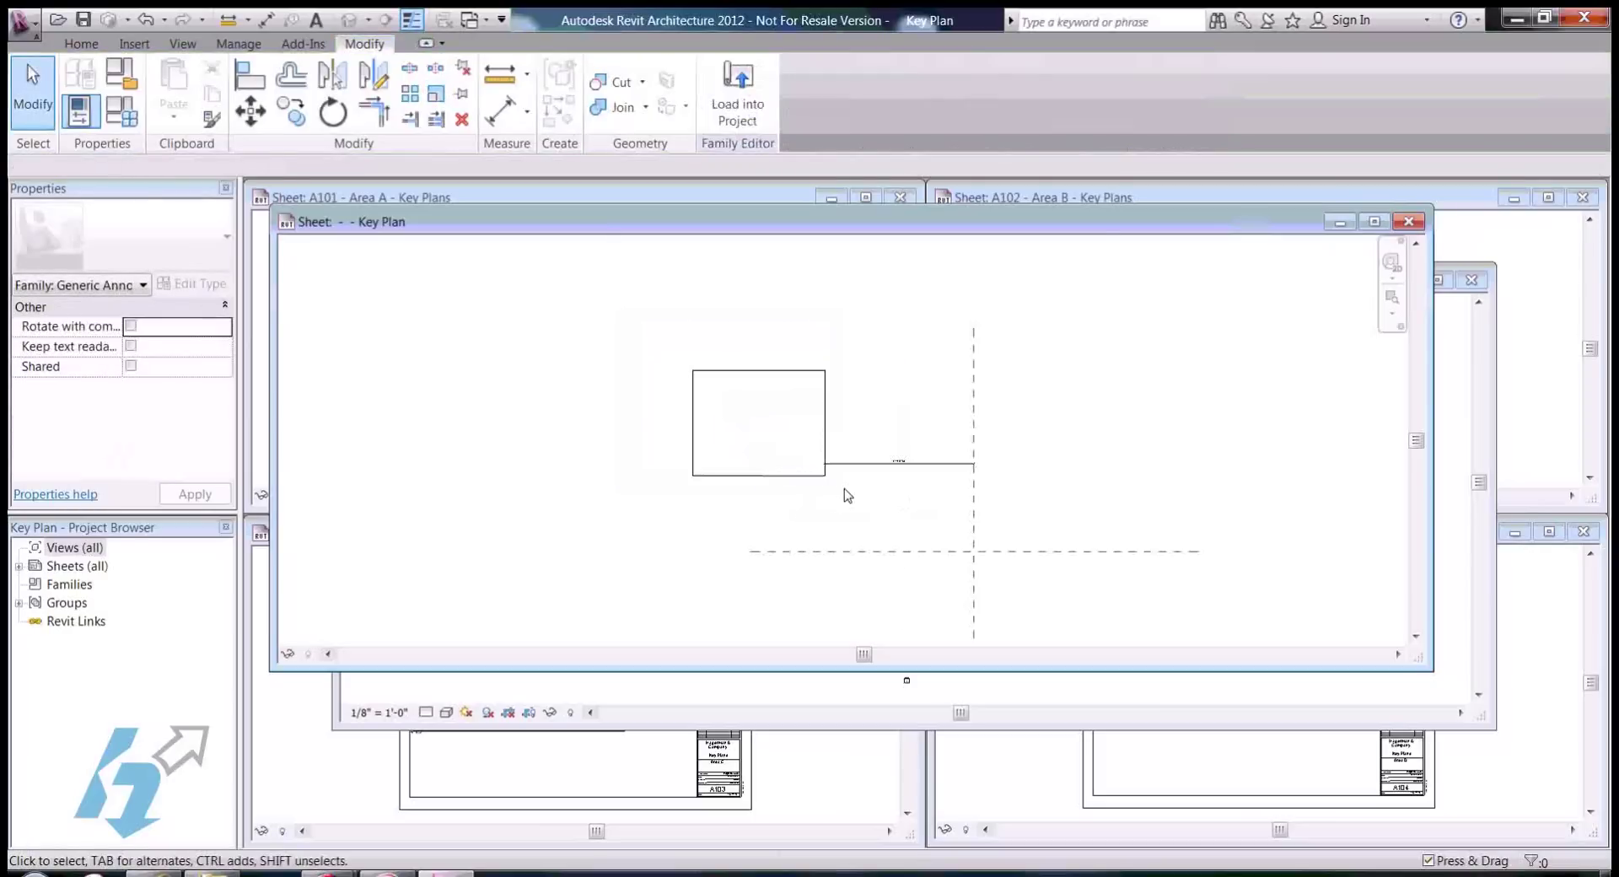
{"action": "scroll", "coordinate": [905, 436], "scroll_direction": "up", "scroll_amount": 3}
{"action": "scroll", "coordinate": [983, 422], "scroll_direction": "down", "scroll_amount": 6}
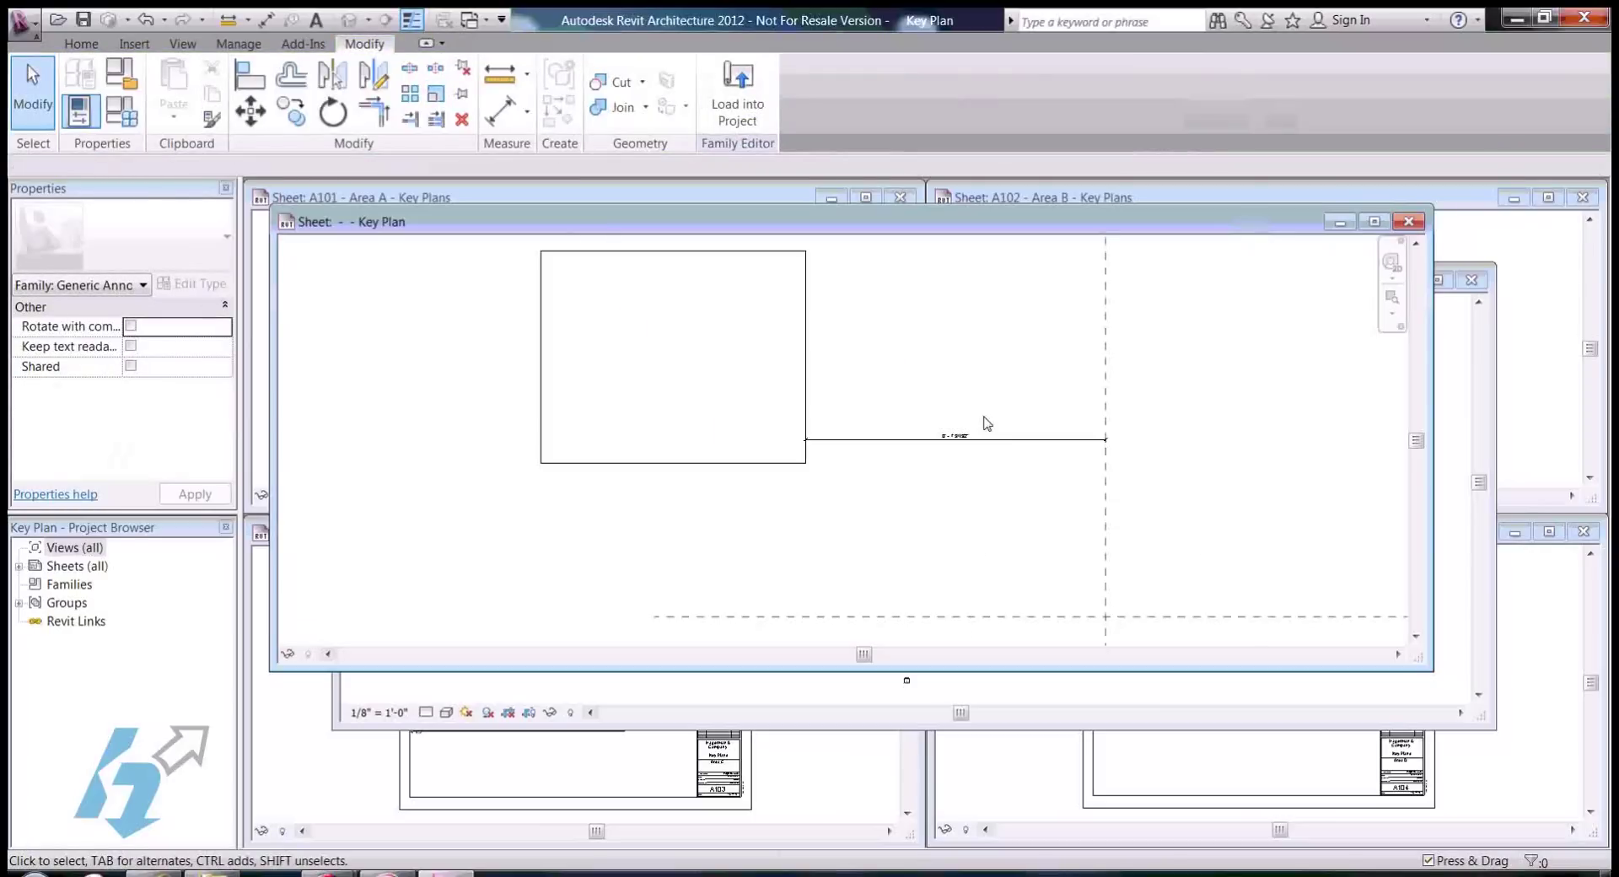
Step: Delete the gap dimension beside the rectangle
{"action": "left_click", "coordinate": [933, 429]}
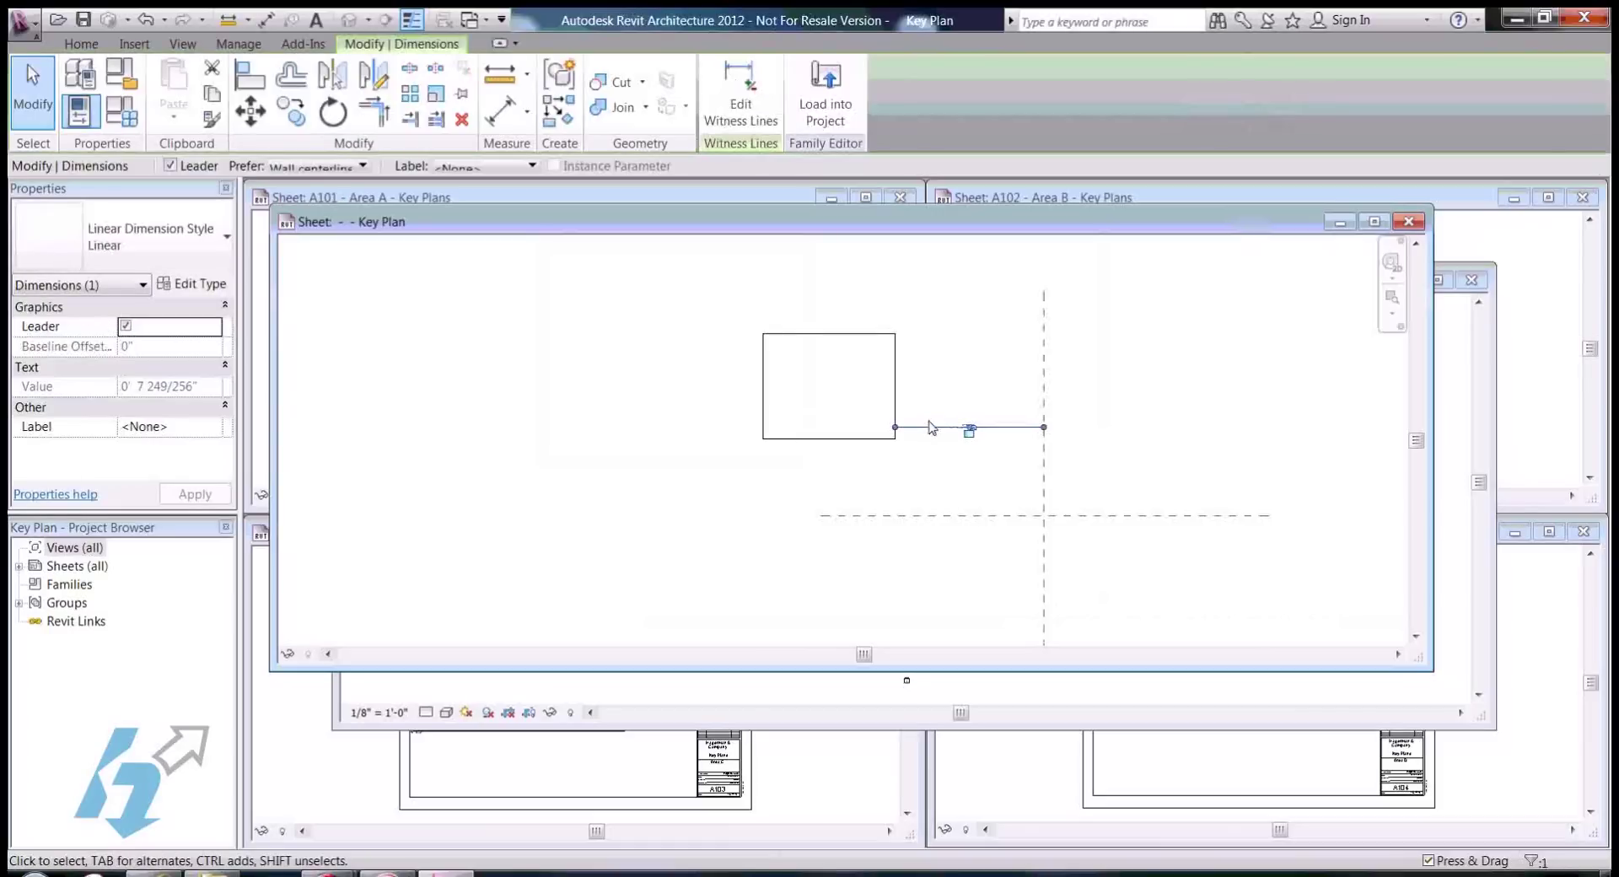
{"action": "key", "text": "Delete"}
{"action": "scroll", "coordinate": [802, 448], "scroll_direction": "down", "scroll_amount": 2}
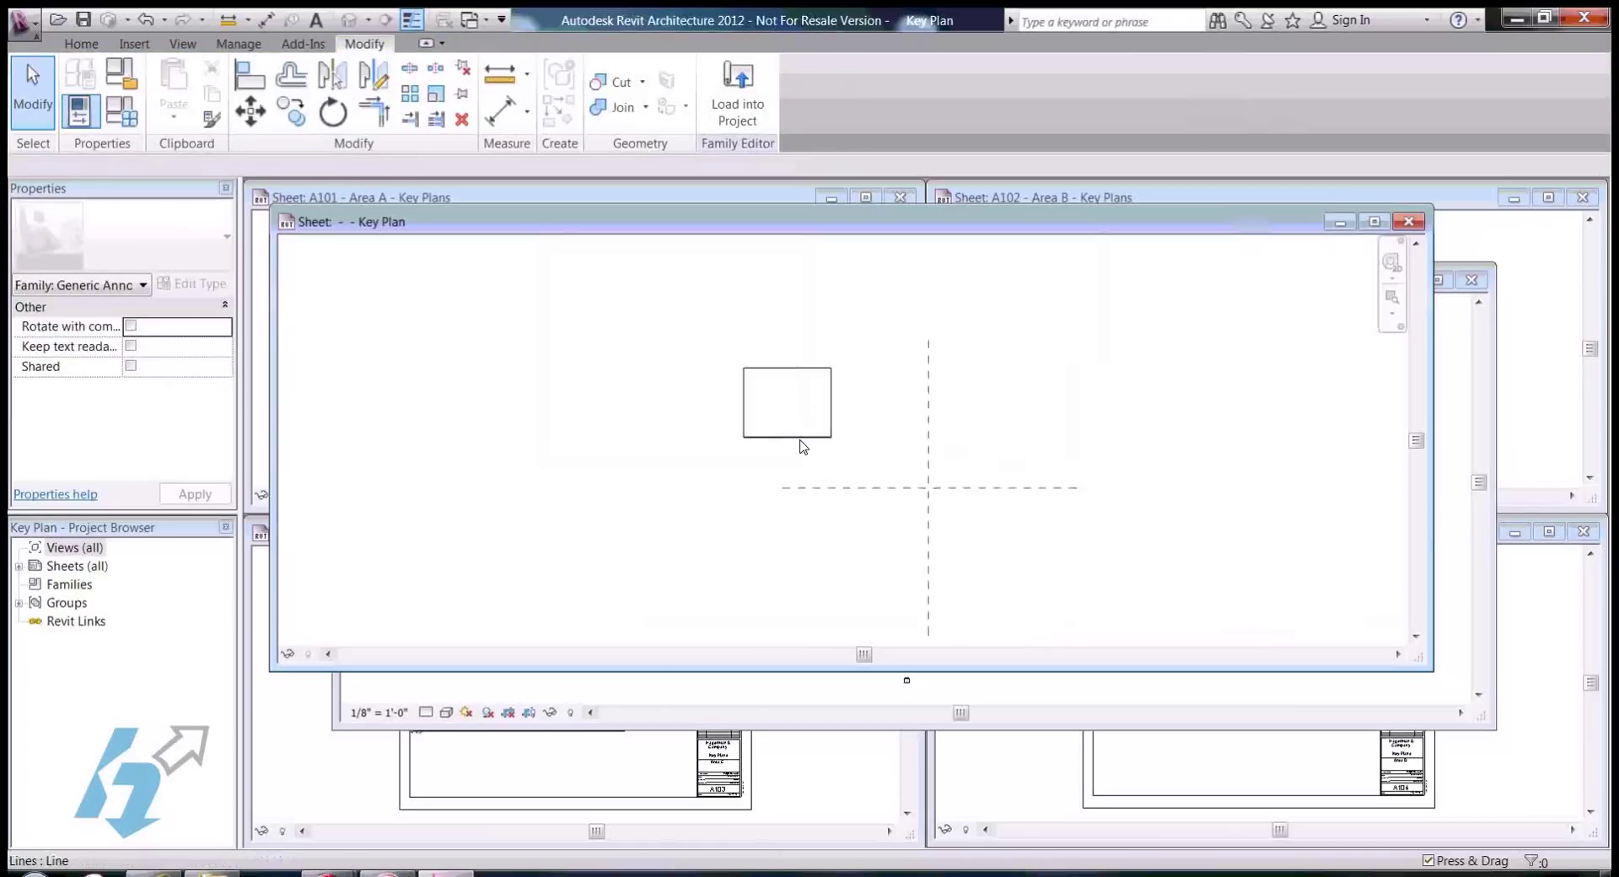
{"action": "scroll", "coordinate": [873, 460], "scroll_direction": "up", "scroll_amount": 1}
{"action": "scroll", "coordinate": [793, 403], "scroll_direction": "up", "scroll_amount": 1}
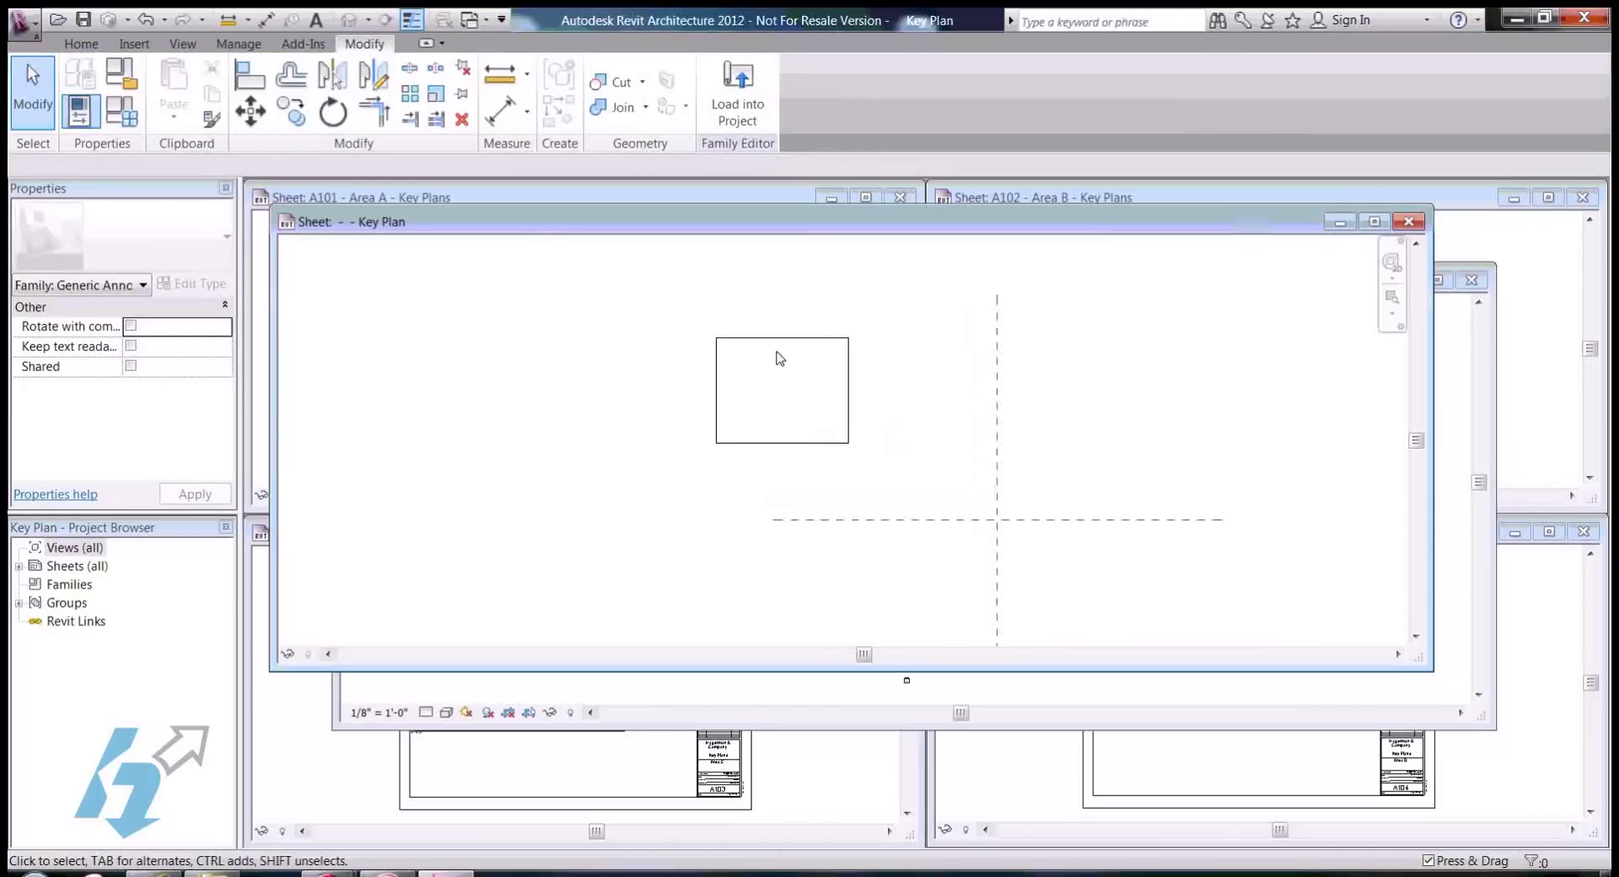
{"action": "scroll", "coordinate": [762, 364], "scroll_direction": "down", "scroll_amount": 1}
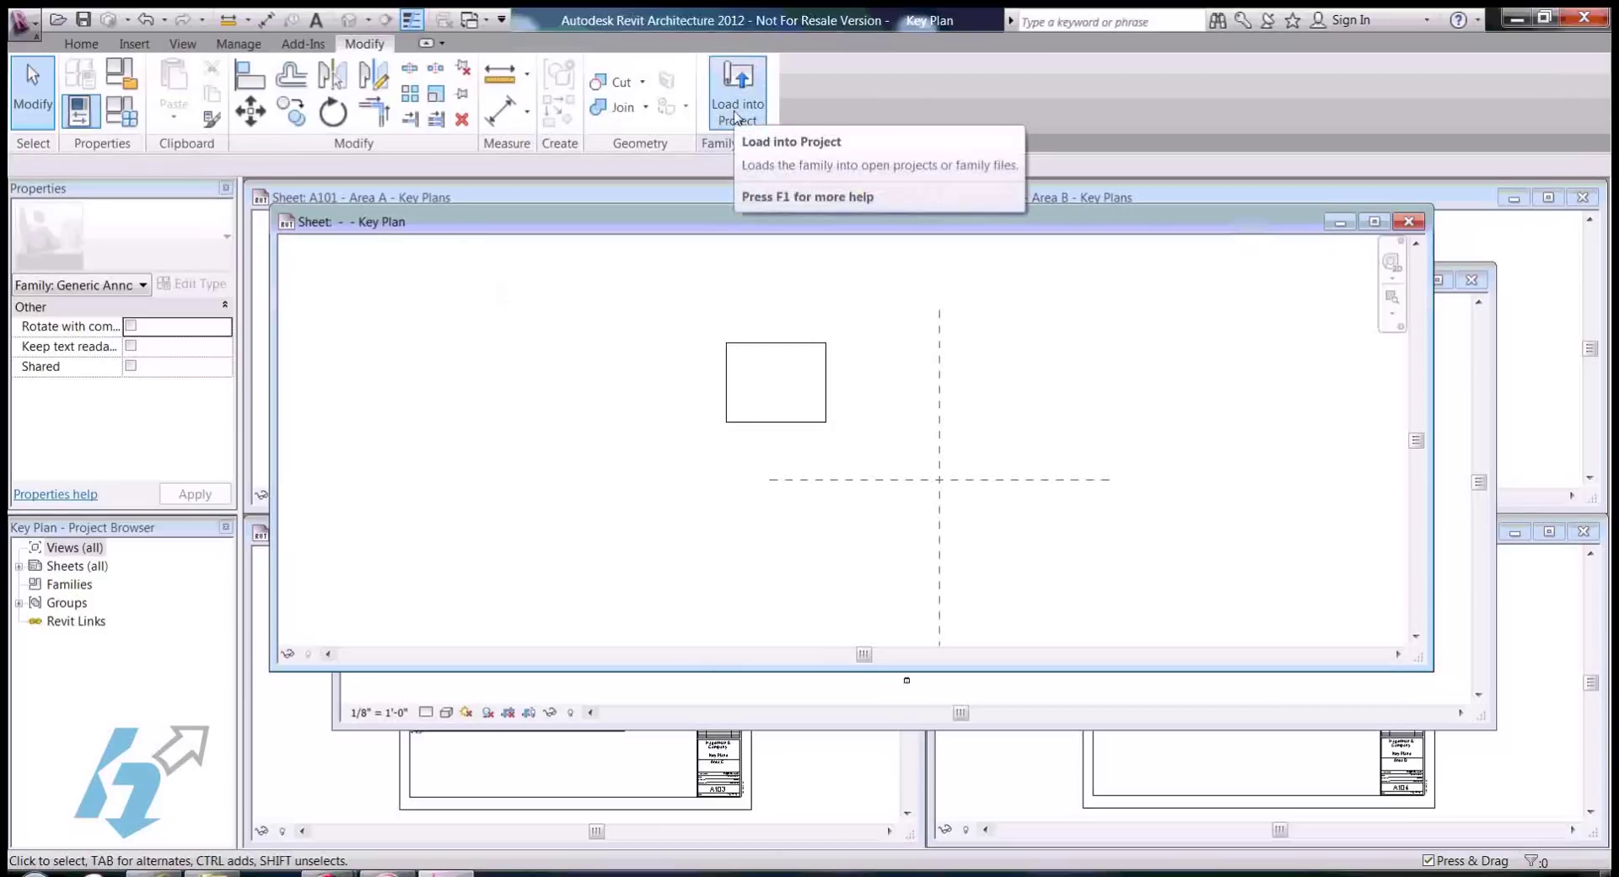
Step: Load the Key Plan family into the project and place it on sheet A101
{"action": "left_click", "coordinate": [736, 109]}
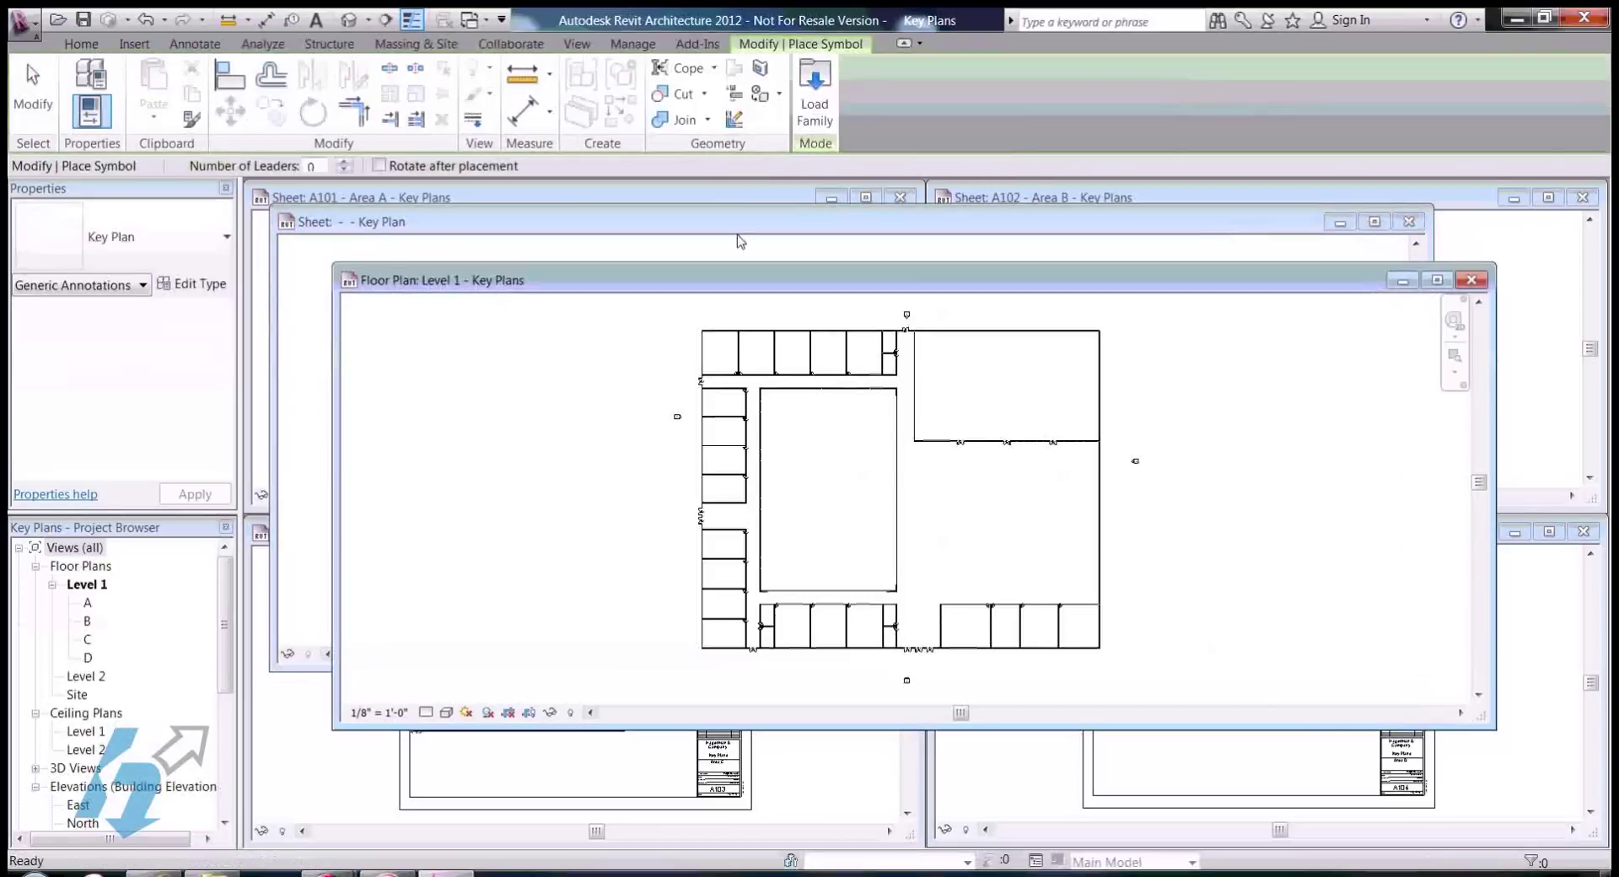
{"action": "left_click", "coordinate": [605, 204]}
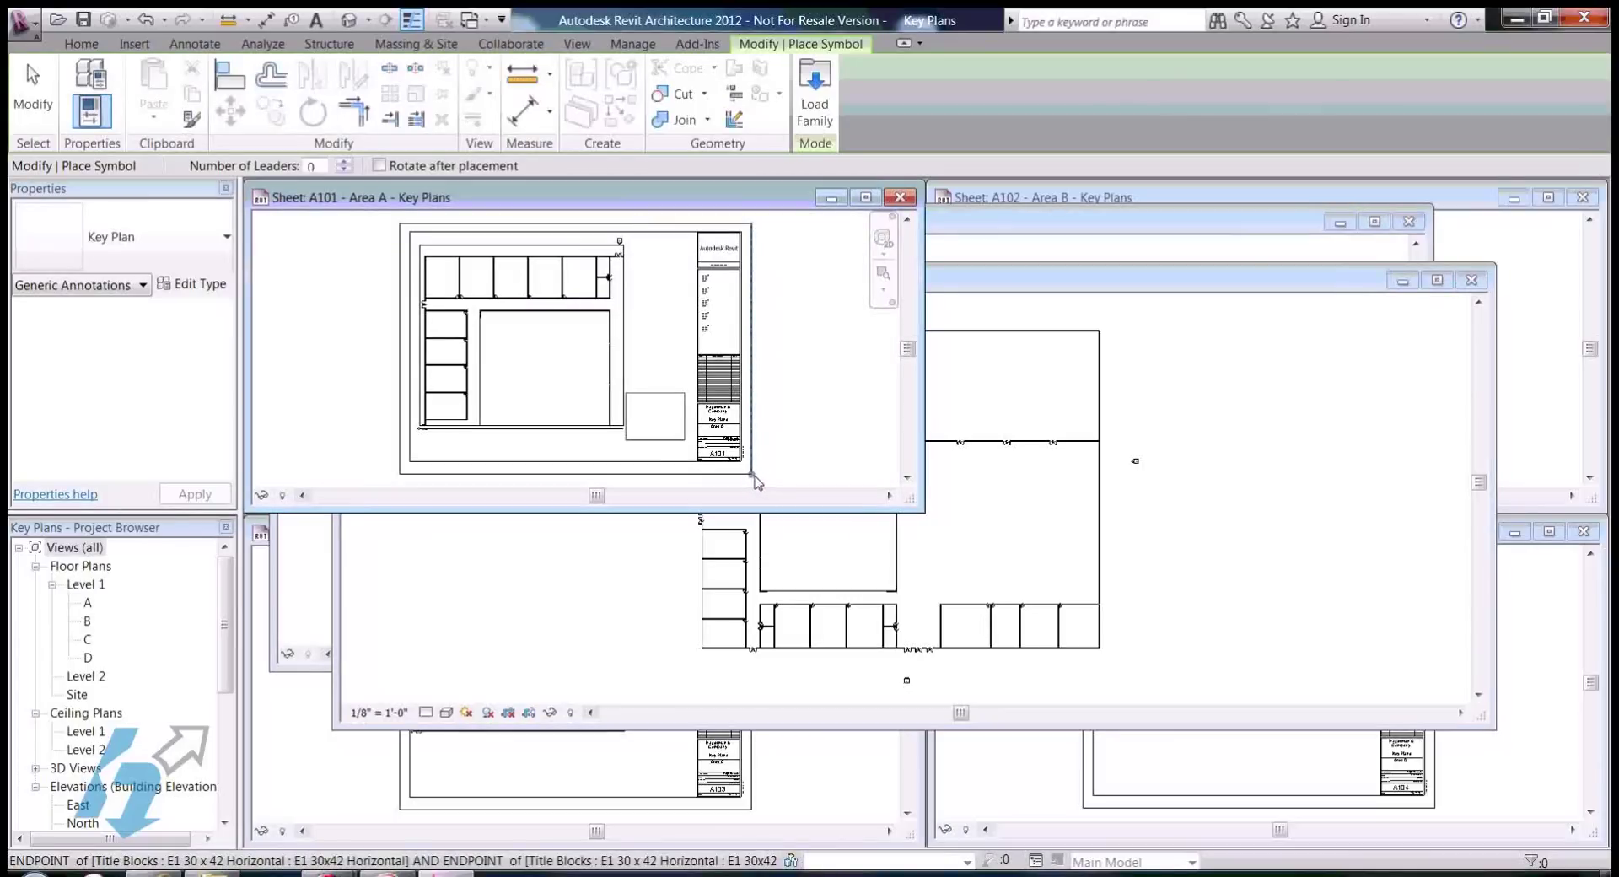
{"action": "scroll", "coordinate": [796, 479], "scroll_direction": "up", "scroll_amount": 2}
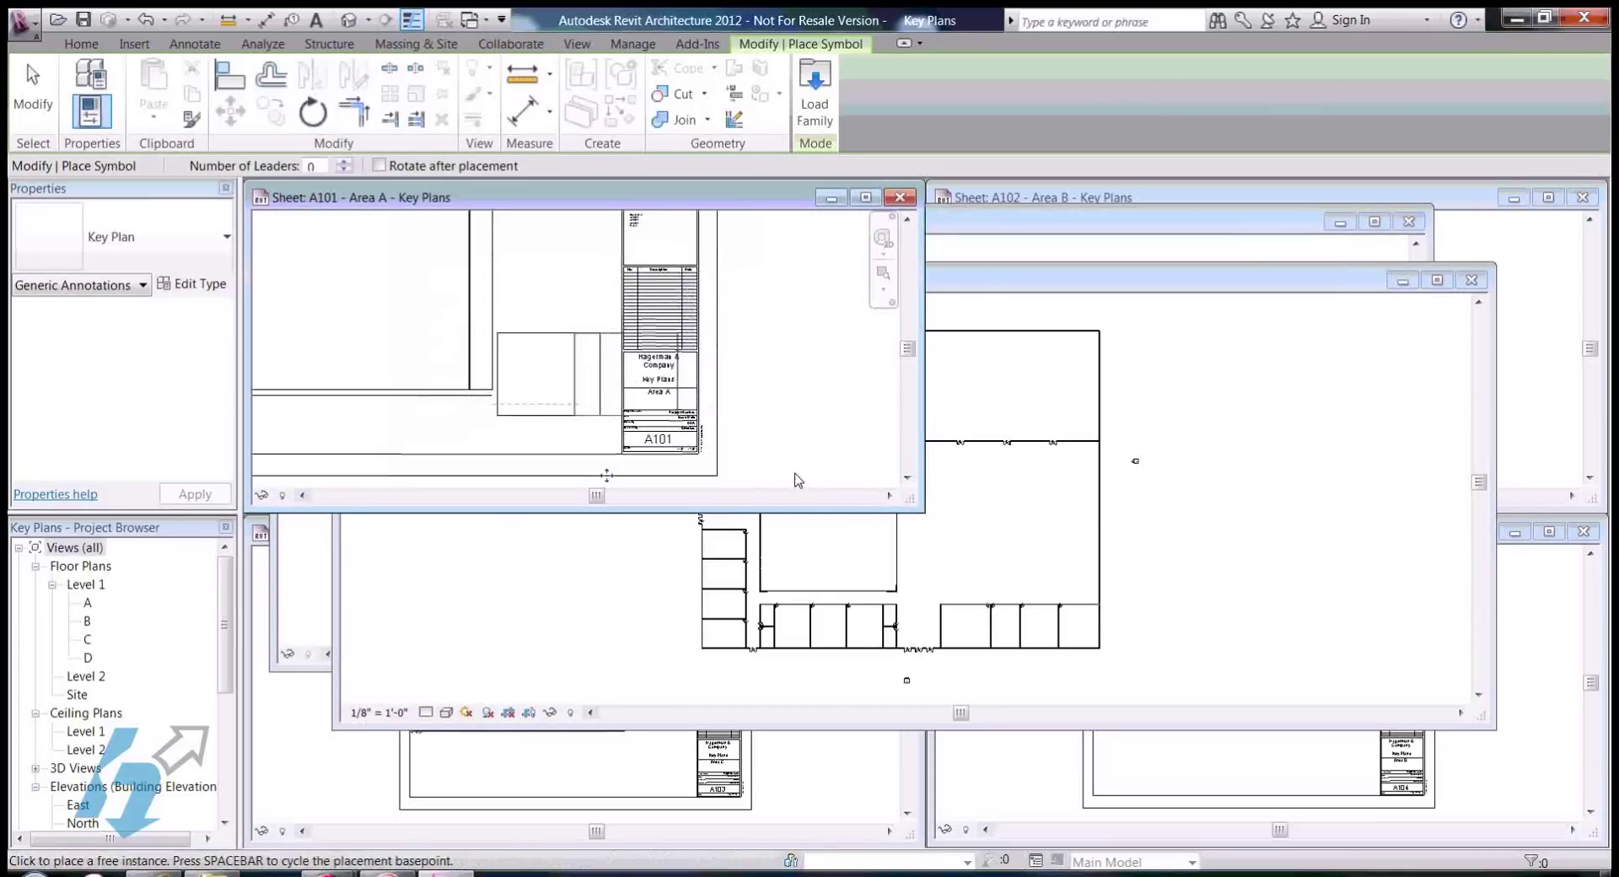
{"action": "key", "text": "Escape"}
{"action": "key", "text": "Escape"}
Step: Select the Key Plan symbol on sheet A101 and open it with Edit Family
{"action": "scroll", "coordinate": [538, 325], "scroll_direction": "up", "scroll_amount": 1}
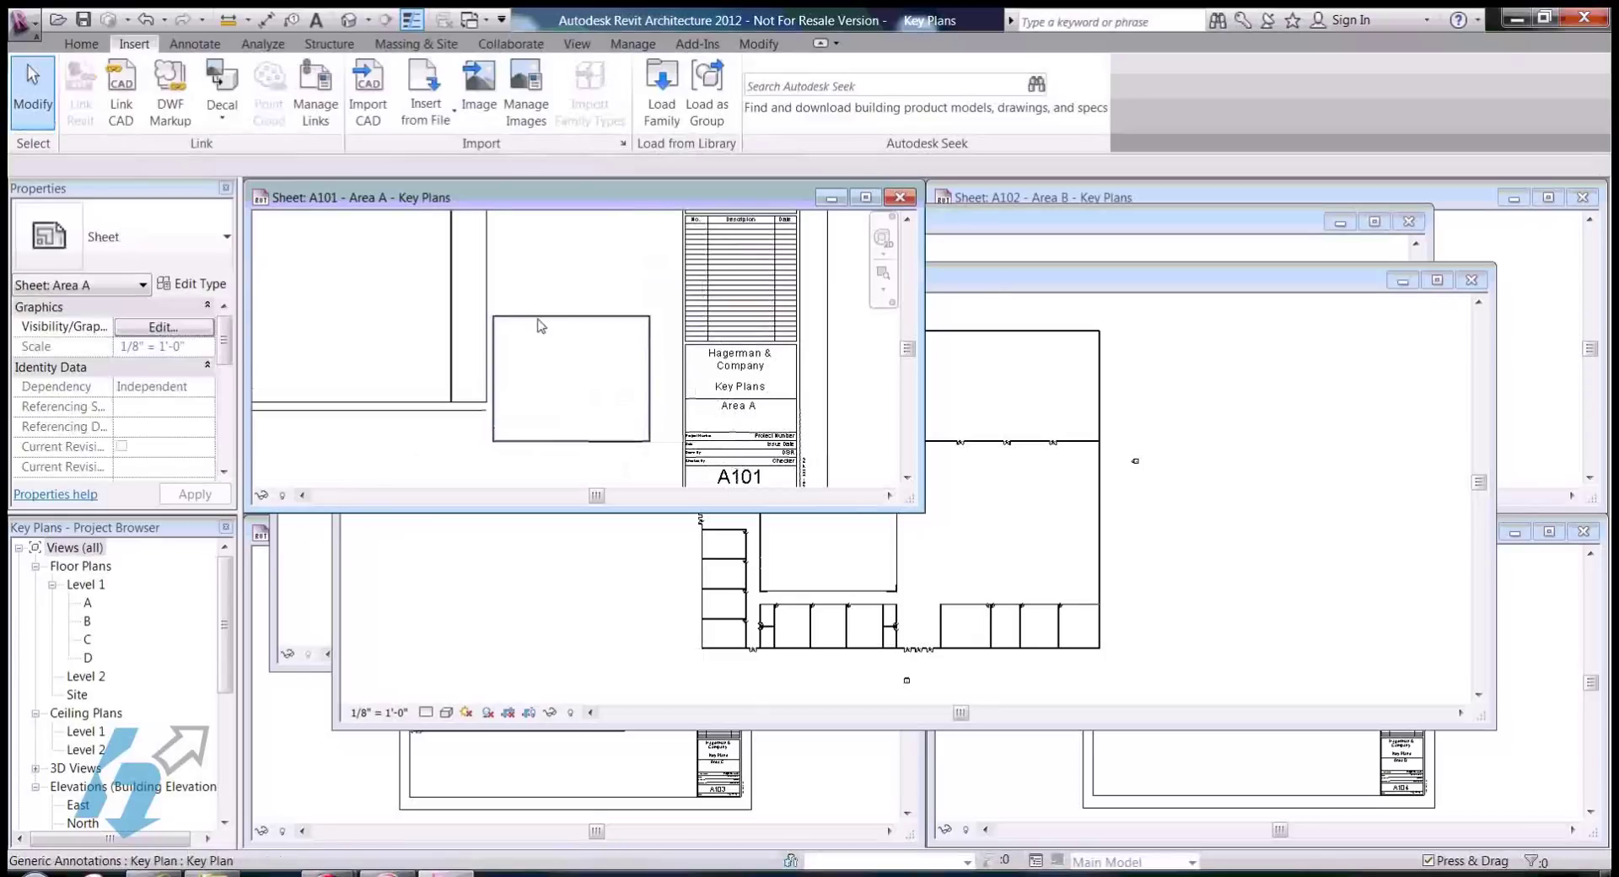
{"action": "scroll", "coordinate": [557, 262], "scroll_direction": "down", "scroll_amount": 2}
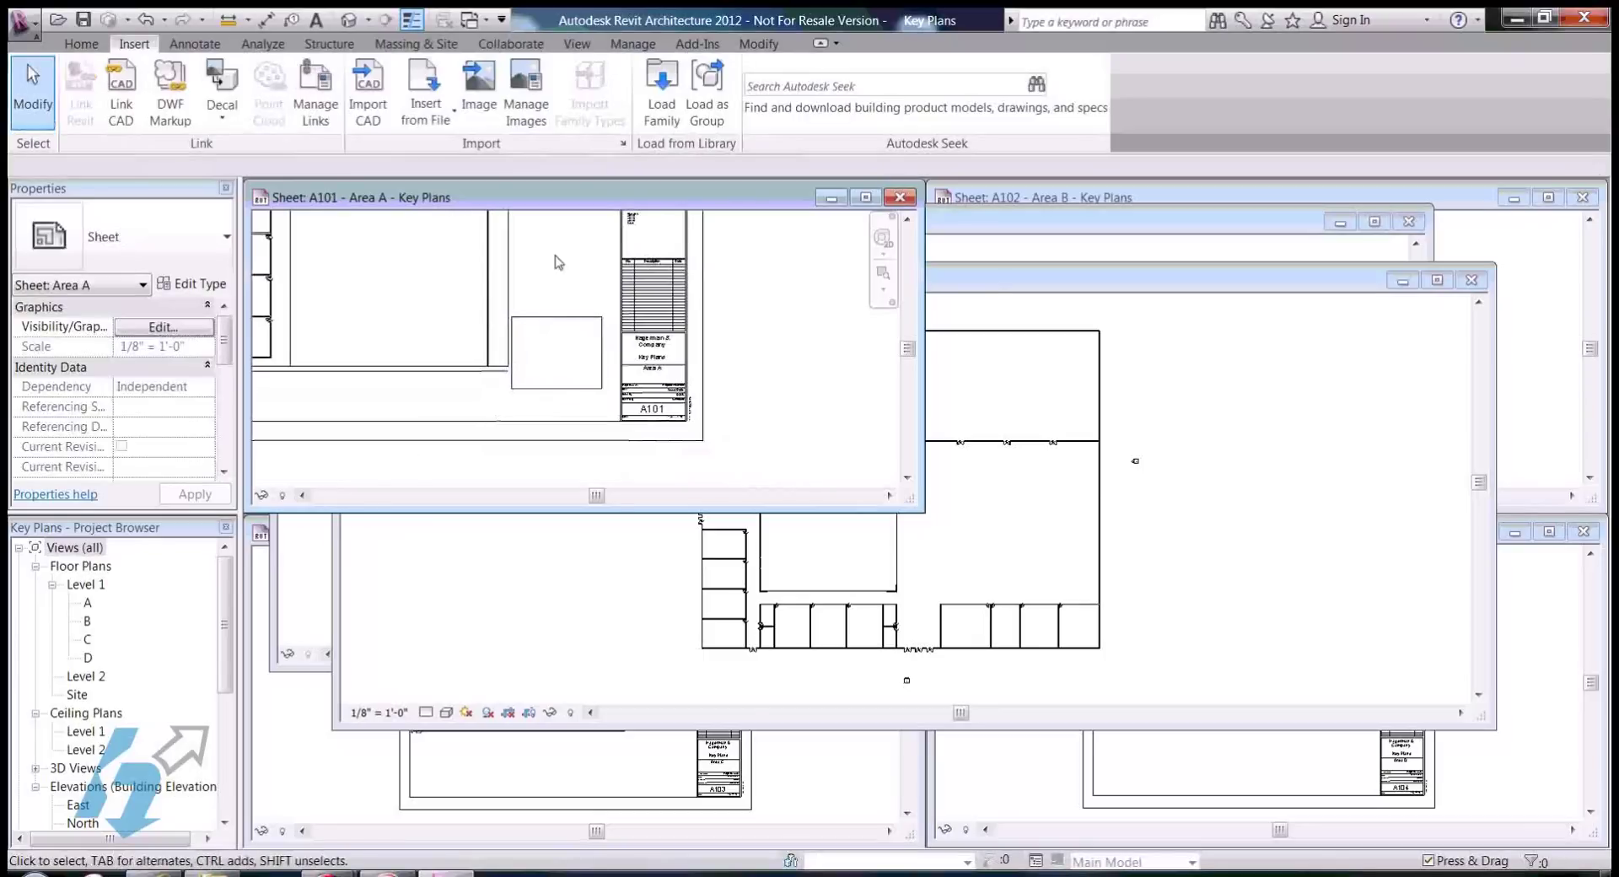
{"action": "left_click", "coordinate": [578, 318]}
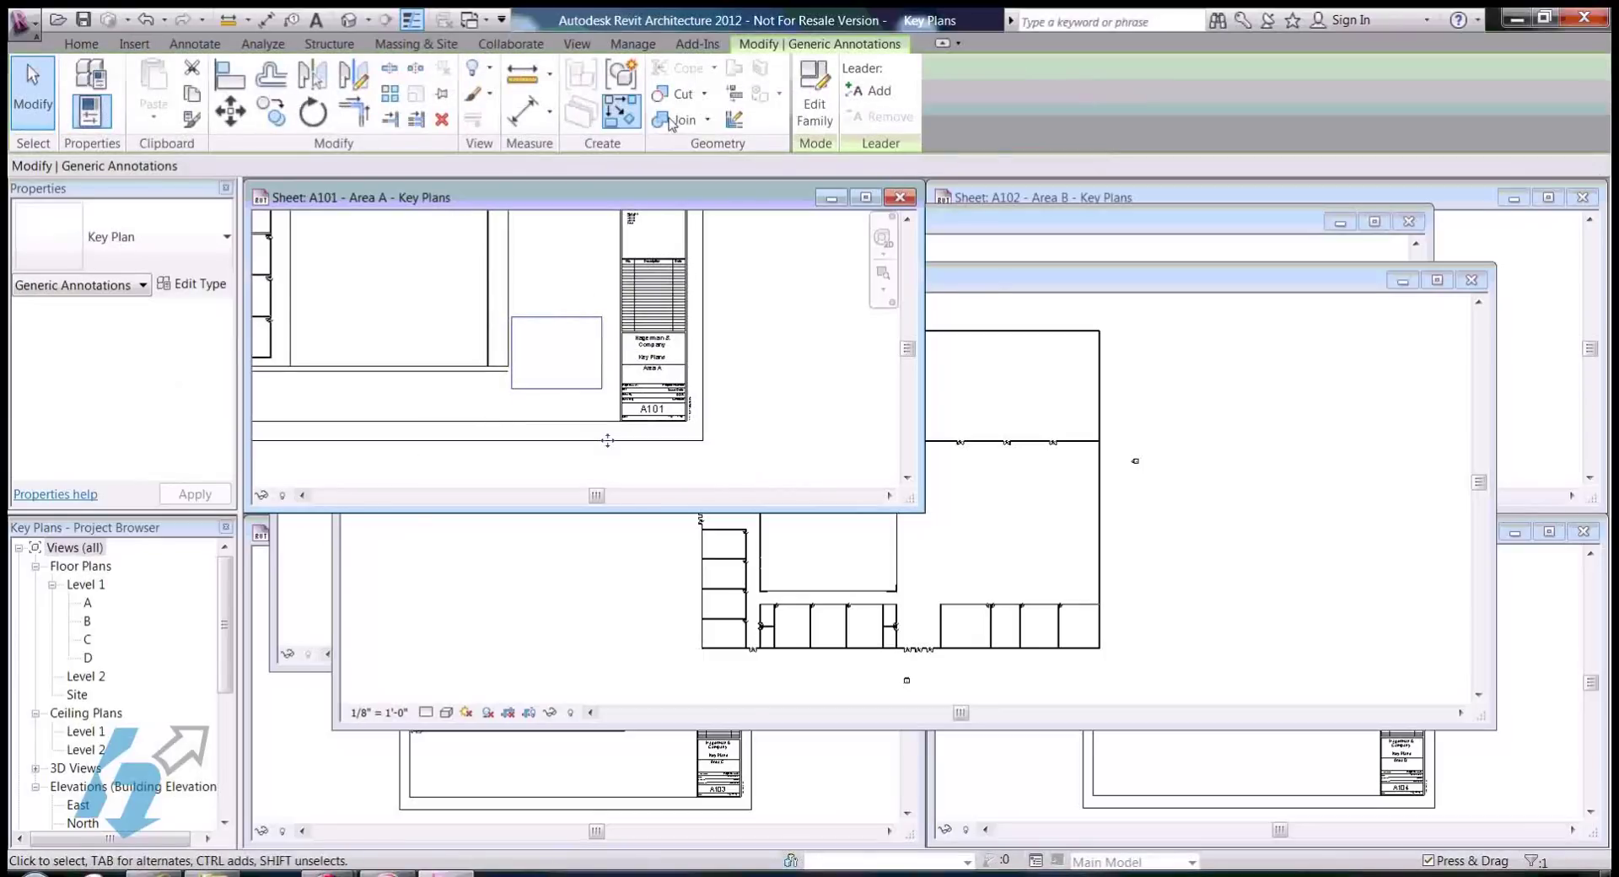
{"action": "left_click", "coordinate": [808, 97]}
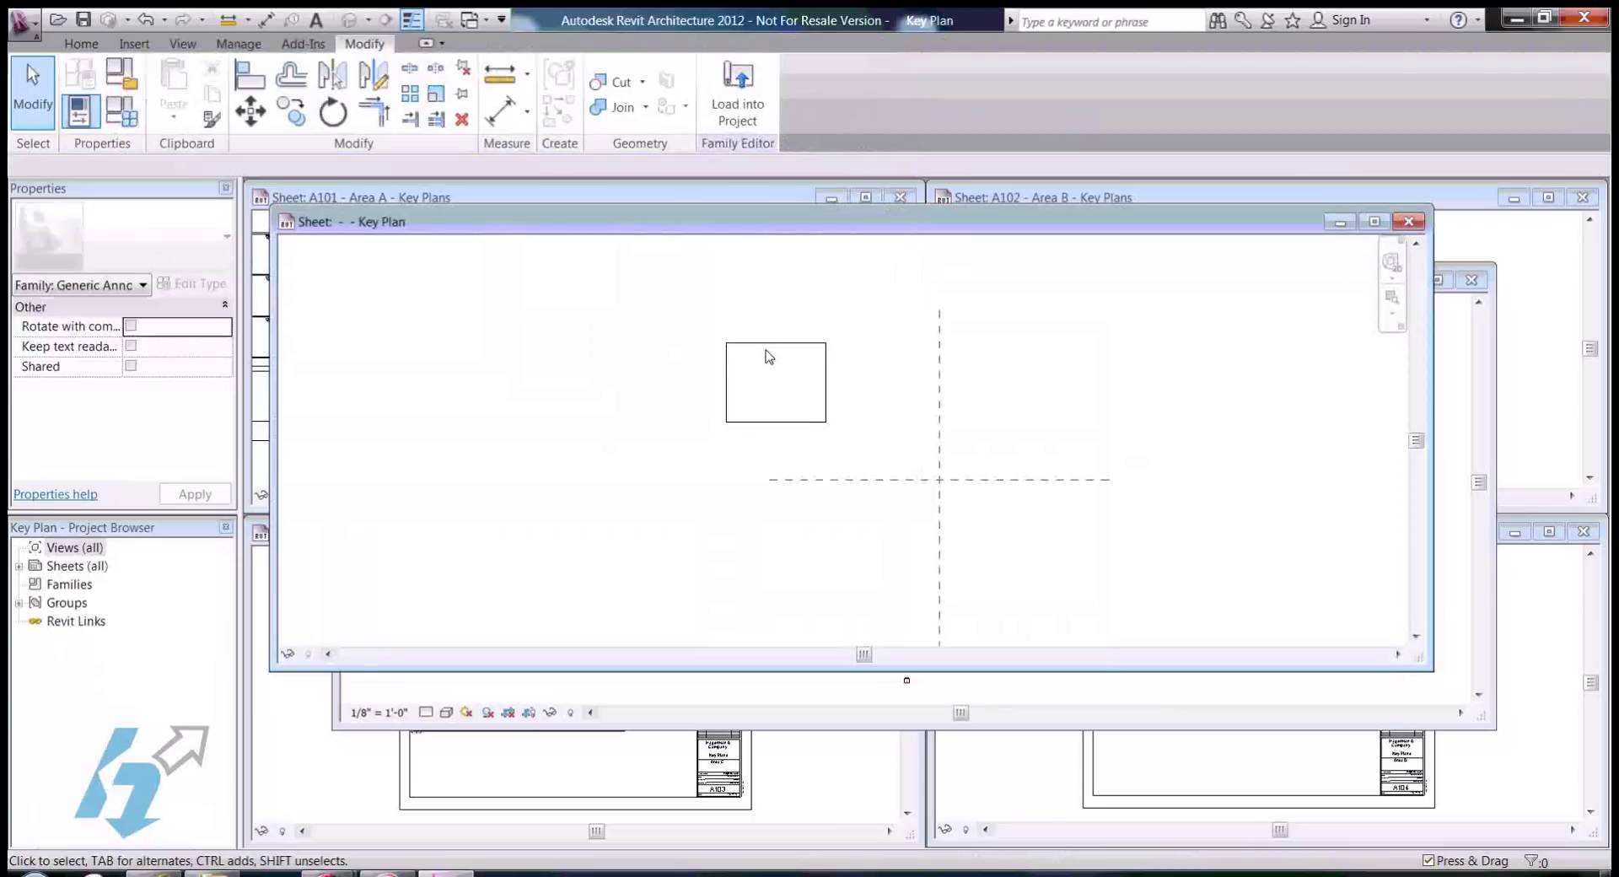
Step: Nudge the four lines of the Key Plan square slightly to the right
{"action": "left_click_drag", "start_coordinate": [705, 329], "coordinate": [845, 424]}
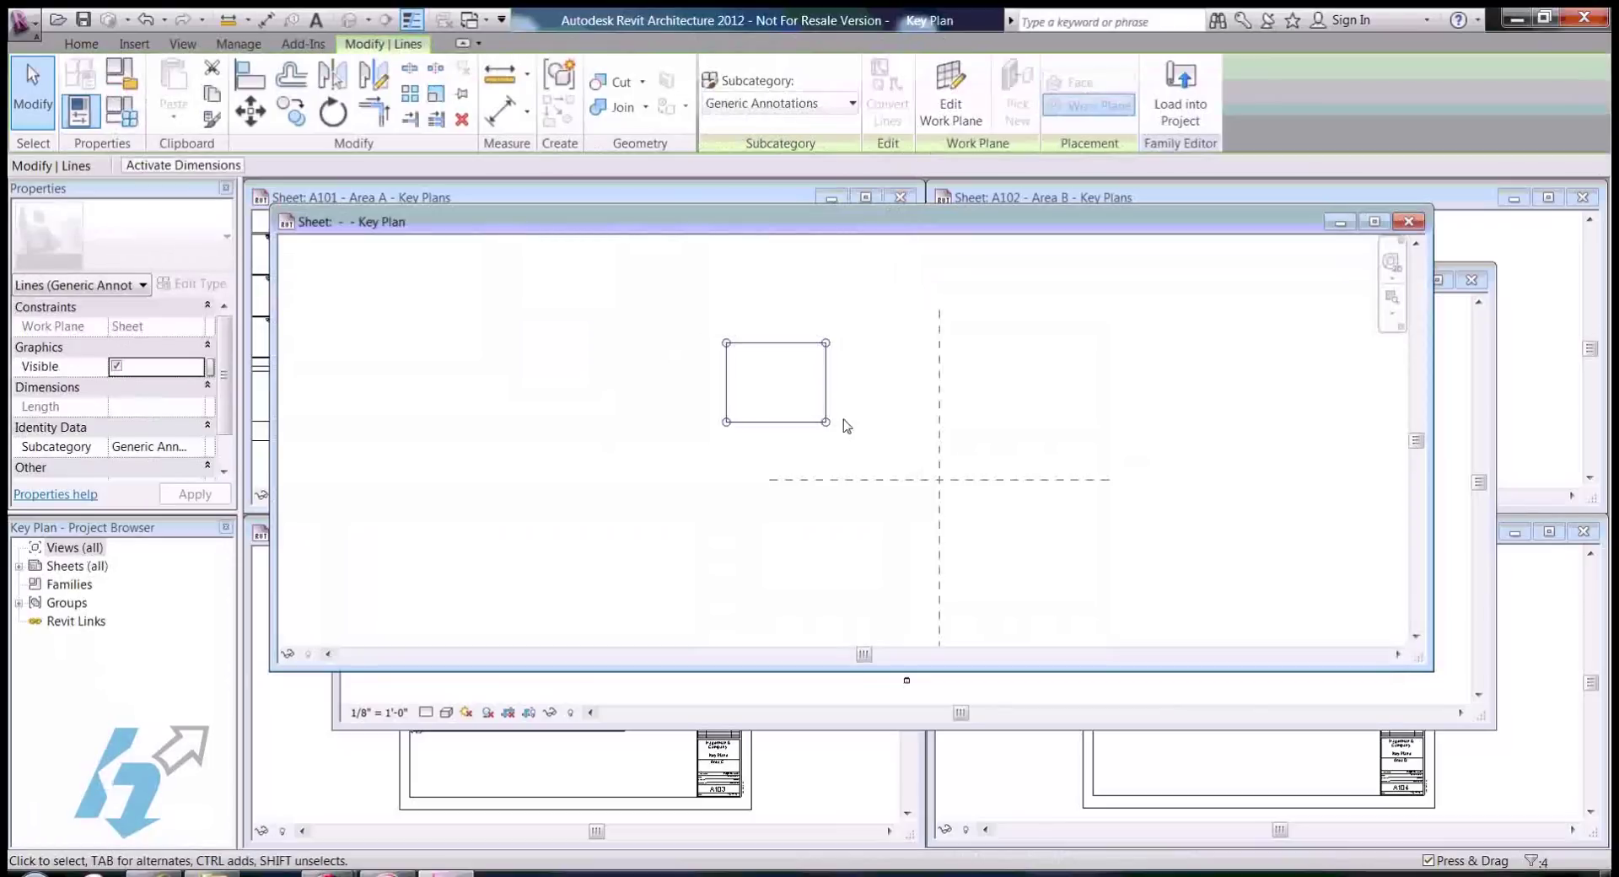
{"action": "key", "text": "Right"}
{"action": "key", "text": "Right"}
{"action": "key", "text": "Right"}
{"action": "key", "text": "Right"}
{"action": "key", "text": "Right"}
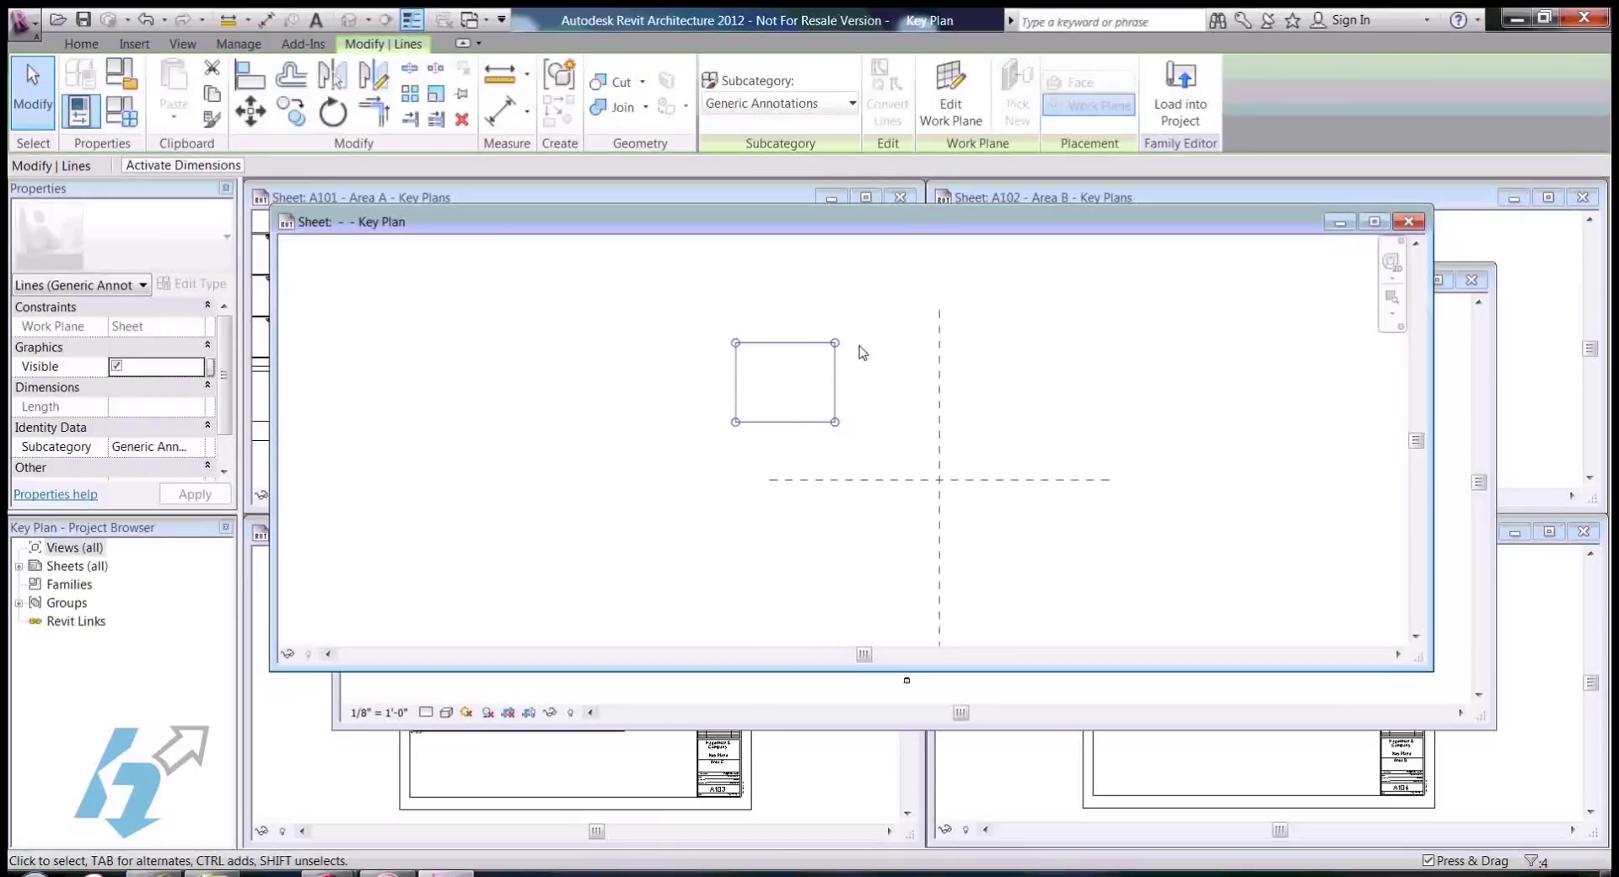
{"action": "key", "text": "Escape"}
Step: Reload the Key Plan family into the project, overwriting the existing version
{"action": "left_click", "coordinate": [738, 93]}
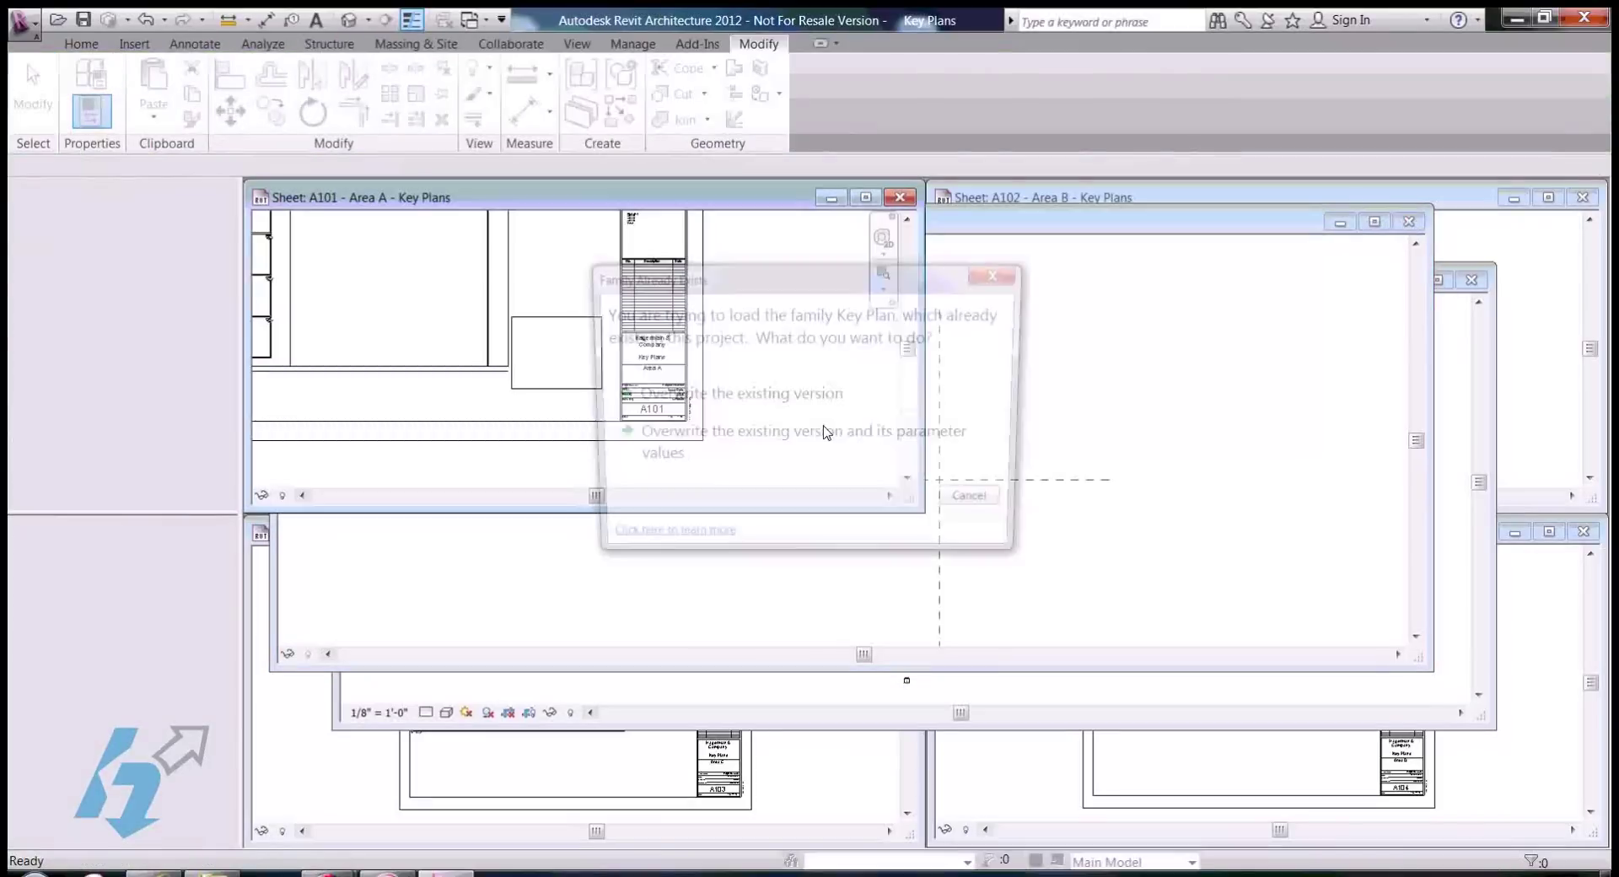
{"action": "left_click", "coordinate": [731, 396]}
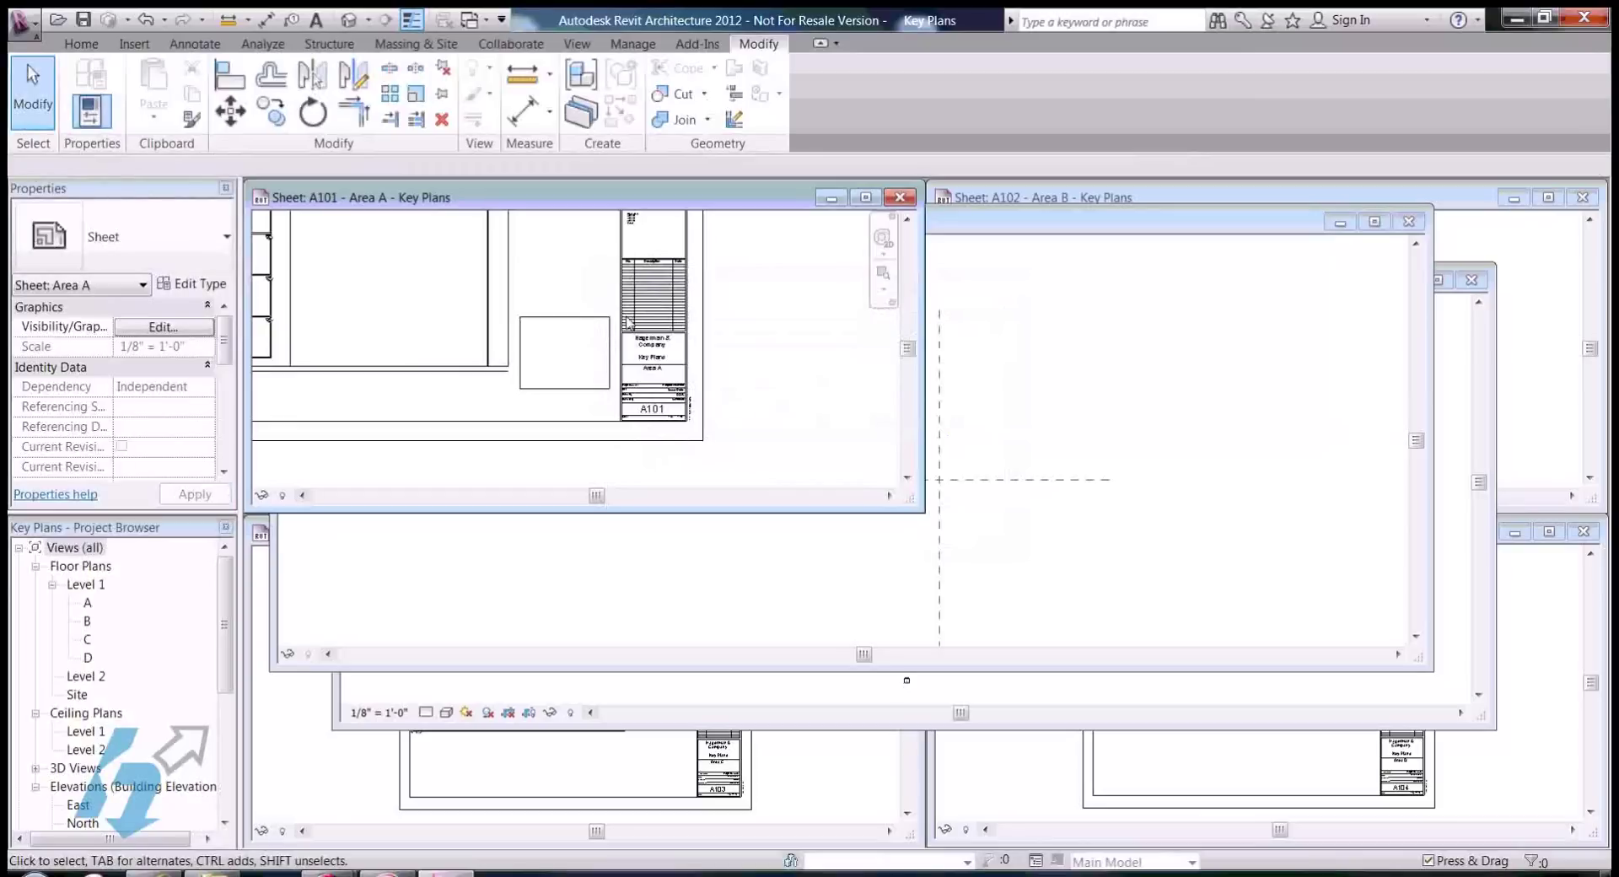
{"action": "left_click", "coordinate": [995, 319]}
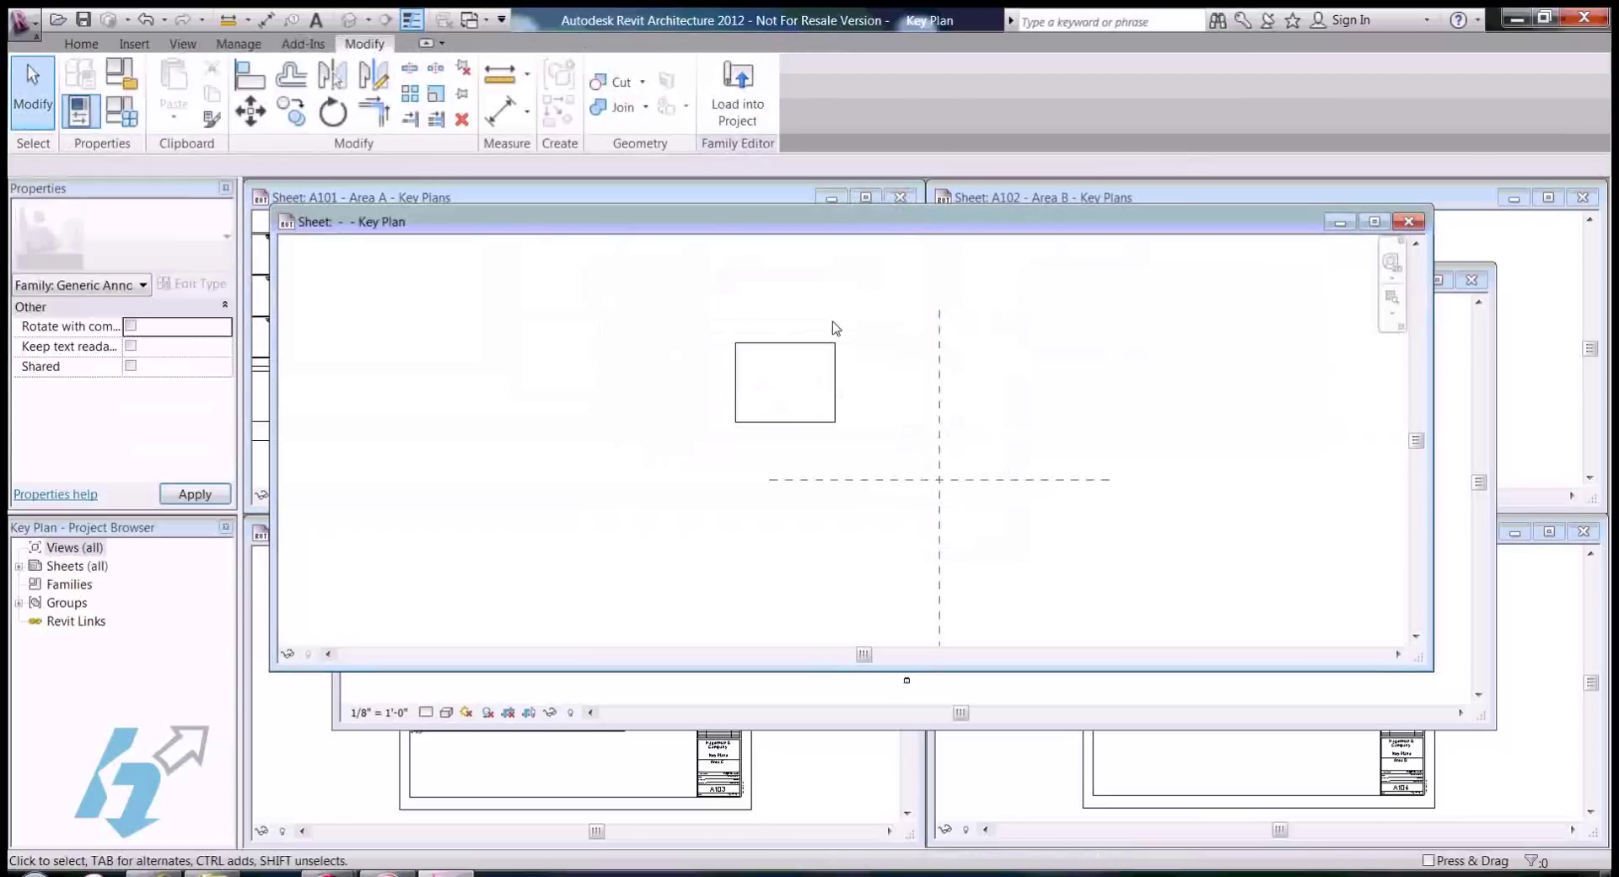
{"action": "scroll", "coordinate": [865, 413], "scroll_direction": "up", "scroll_amount": 2}
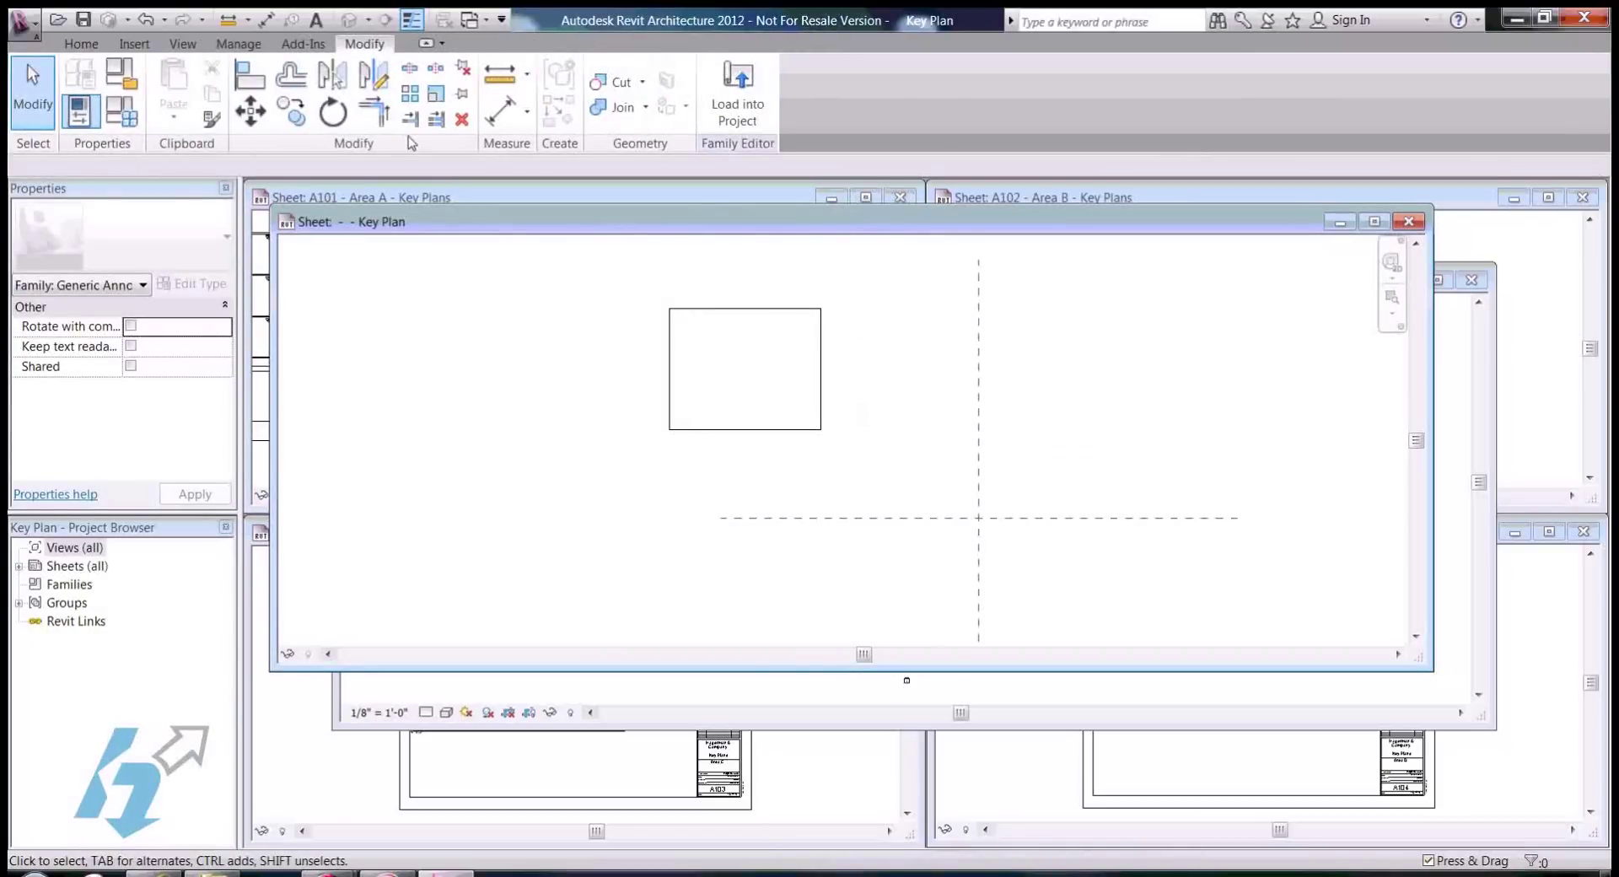
Step: Draw a vertical line through the square's midpoint, extending past its top and bottom edges
{"action": "left_click", "coordinate": [81, 47]}
{"action": "left_click", "coordinate": [168, 85]}
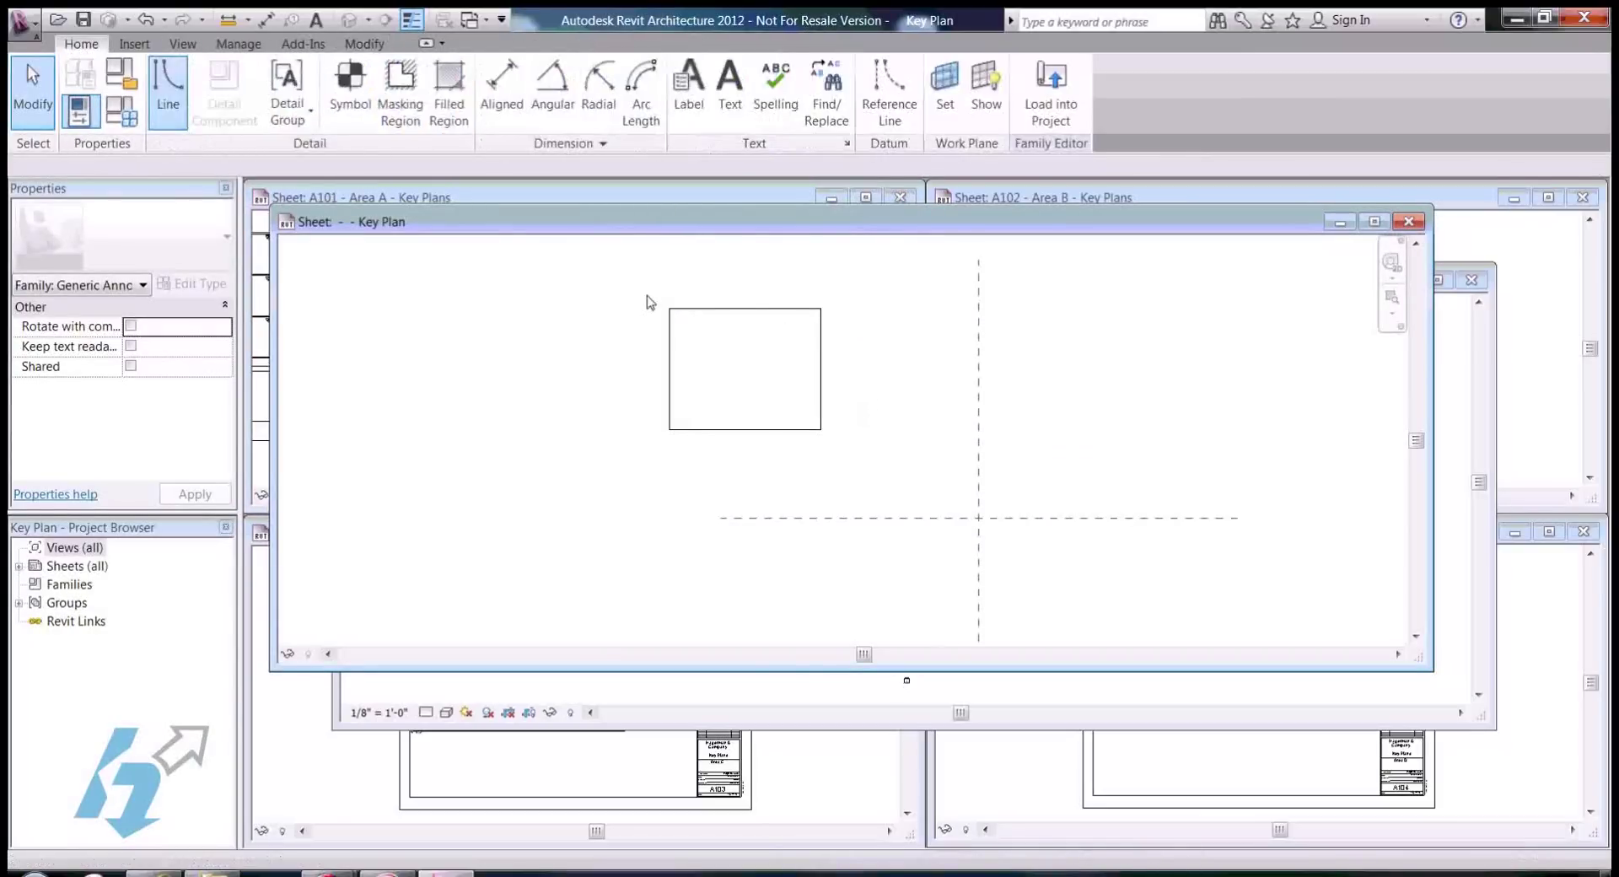
{"action": "left_click", "coordinate": [745, 309]}
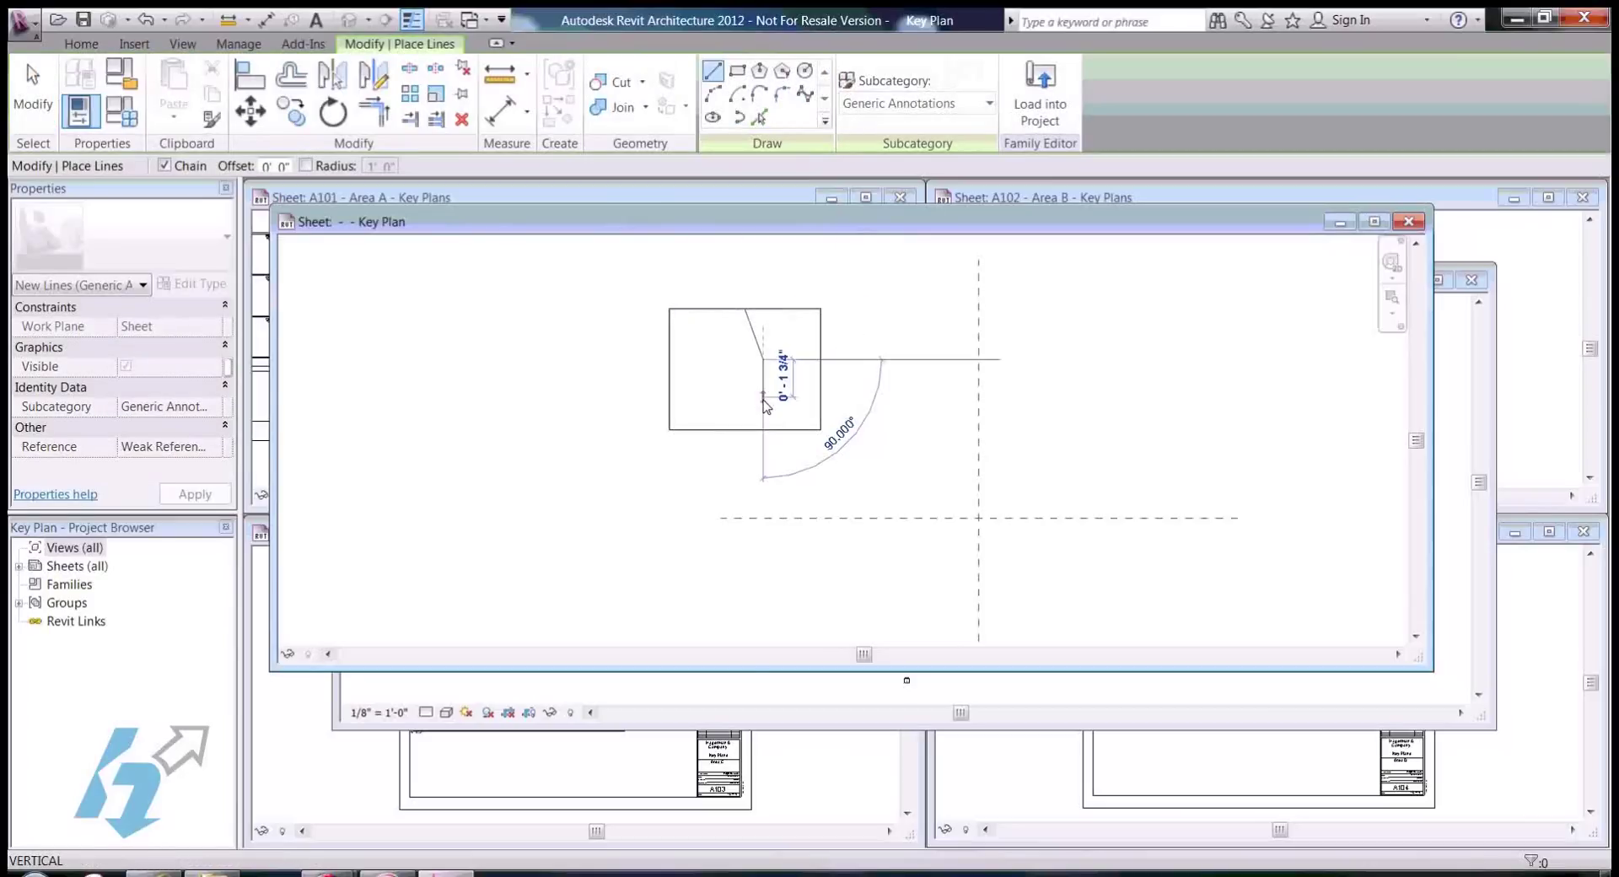
{"action": "left_click", "coordinate": [764, 358]}
{"action": "key", "text": "Escape"}
{"action": "key", "text": "Escape"}
{"action": "left_click", "coordinate": [753, 335]}
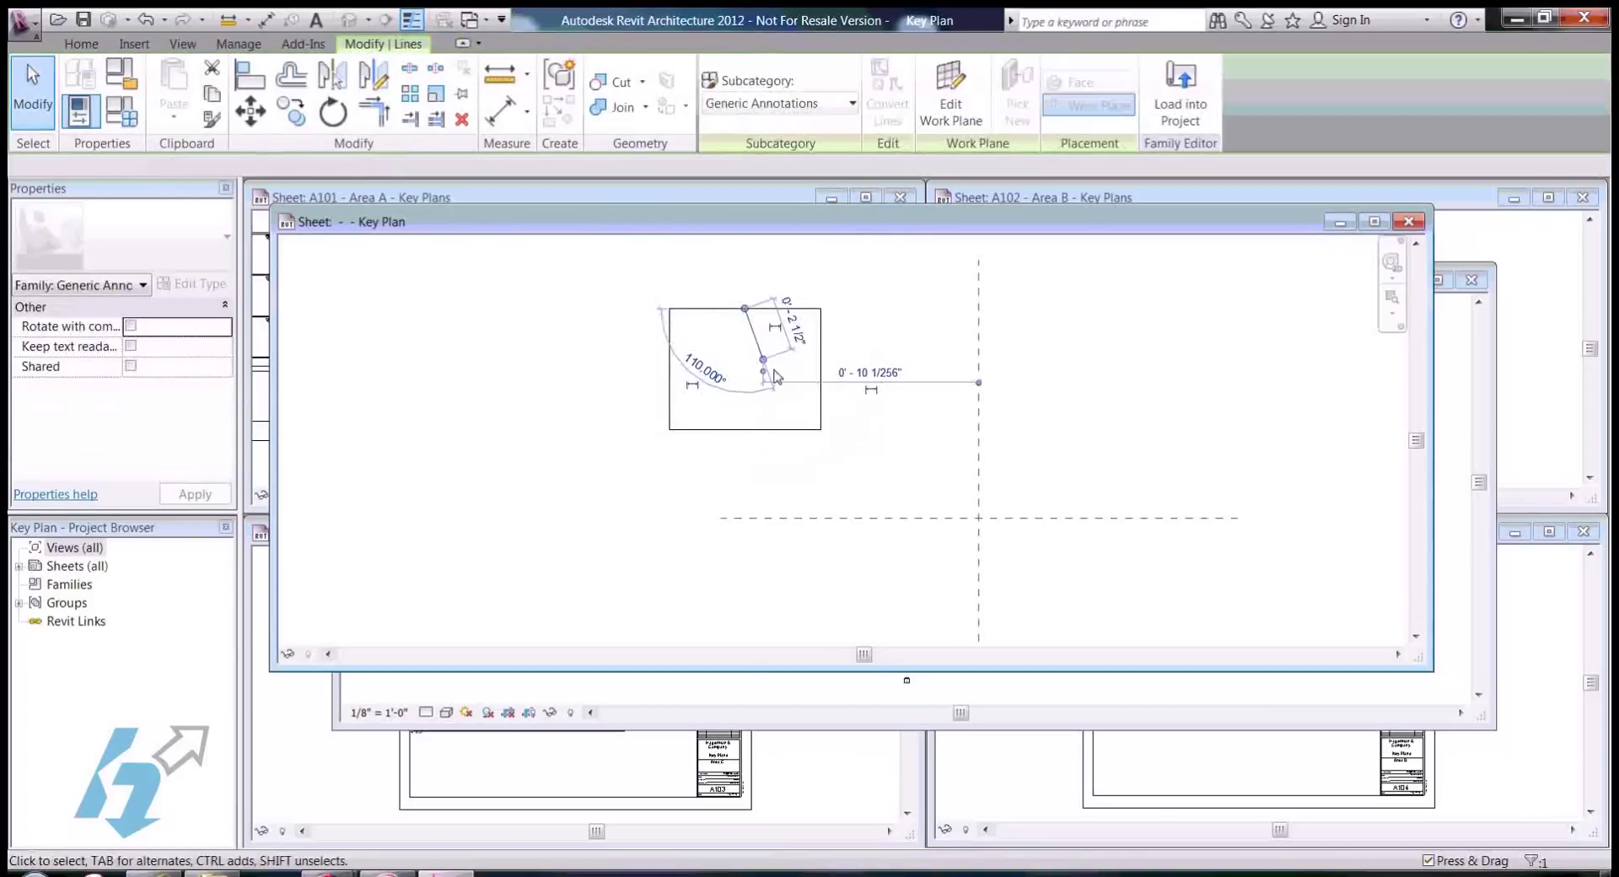
{"action": "left_click_drag", "start_coordinate": [763, 358], "coordinate": [745, 447]}
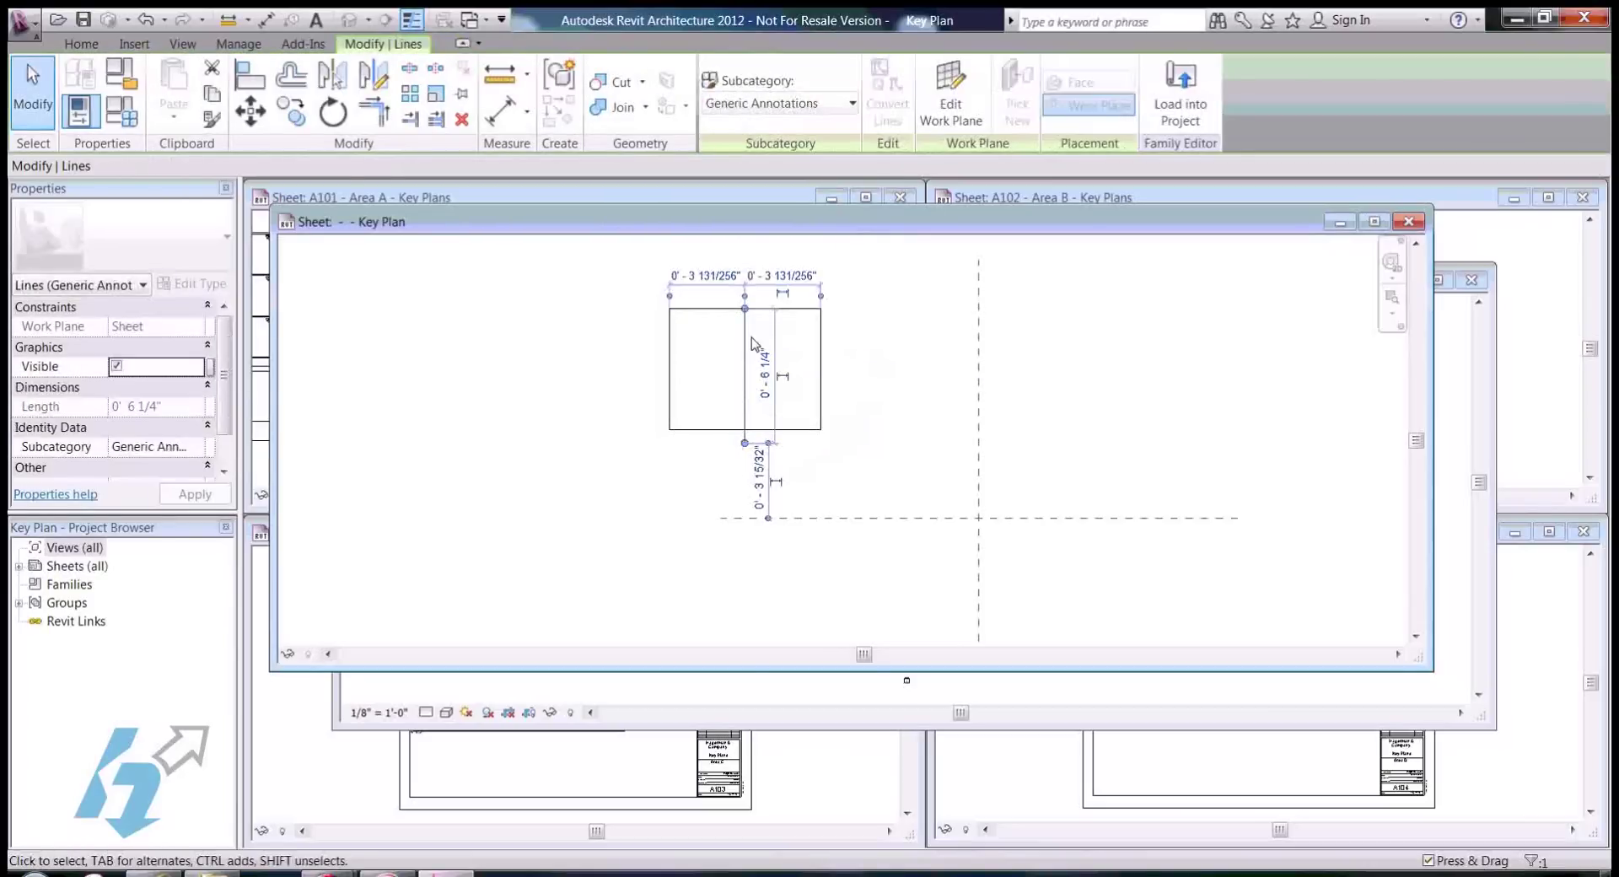
{"action": "scroll", "coordinate": [750, 324], "scroll_direction": "up", "scroll_amount": 2}
{"action": "left_click_drag", "start_coordinate": [742, 300], "coordinate": [741, 268]}
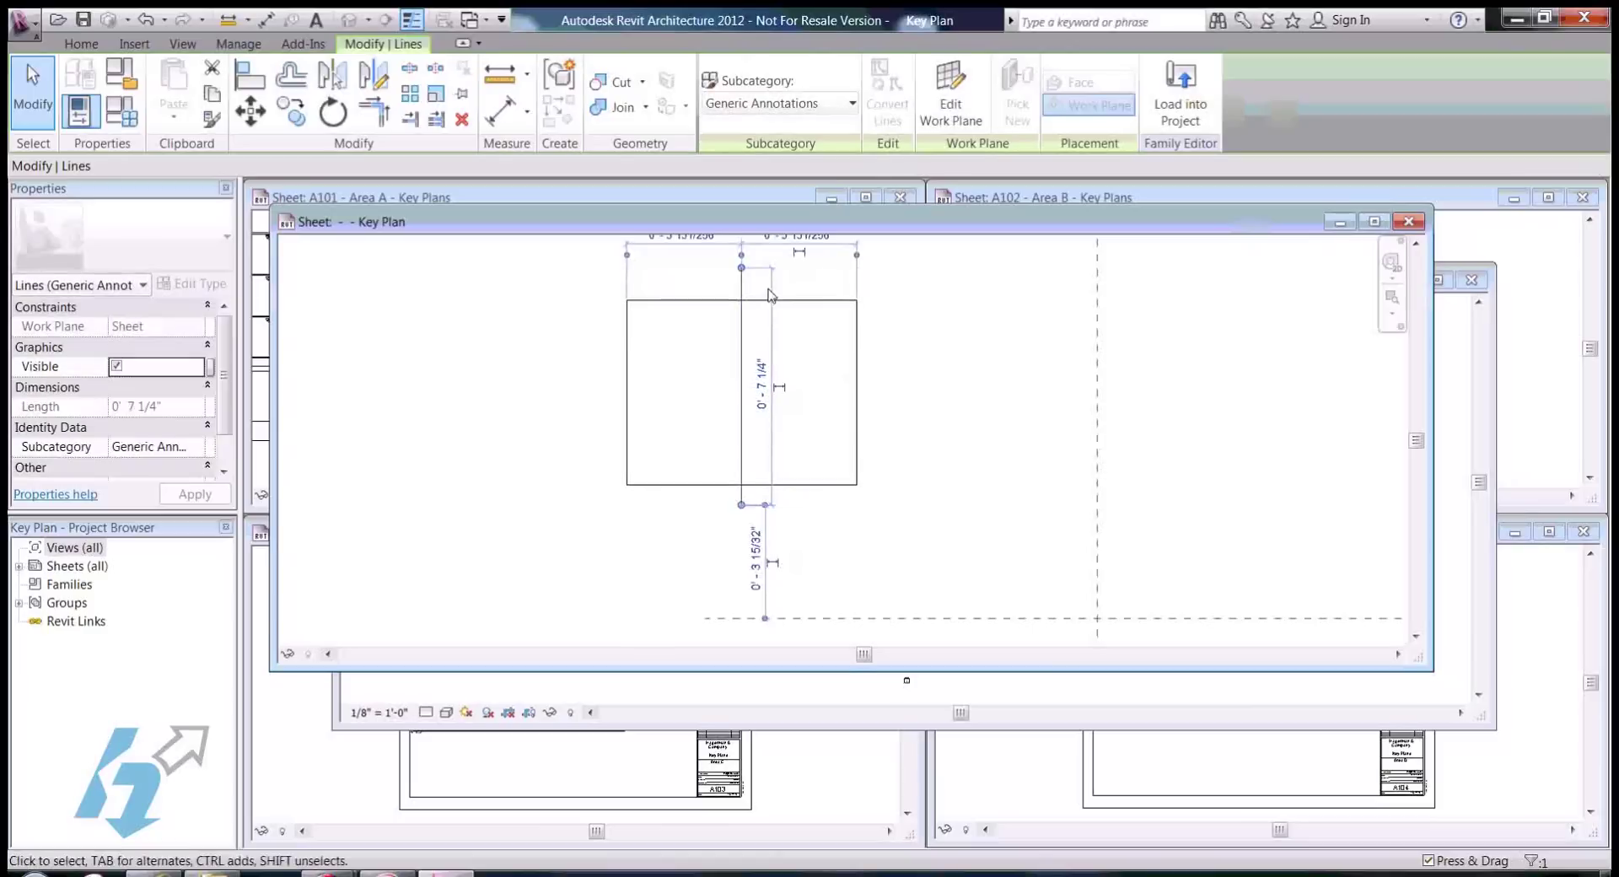
{"action": "left_click", "coordinate": [698, 321]}
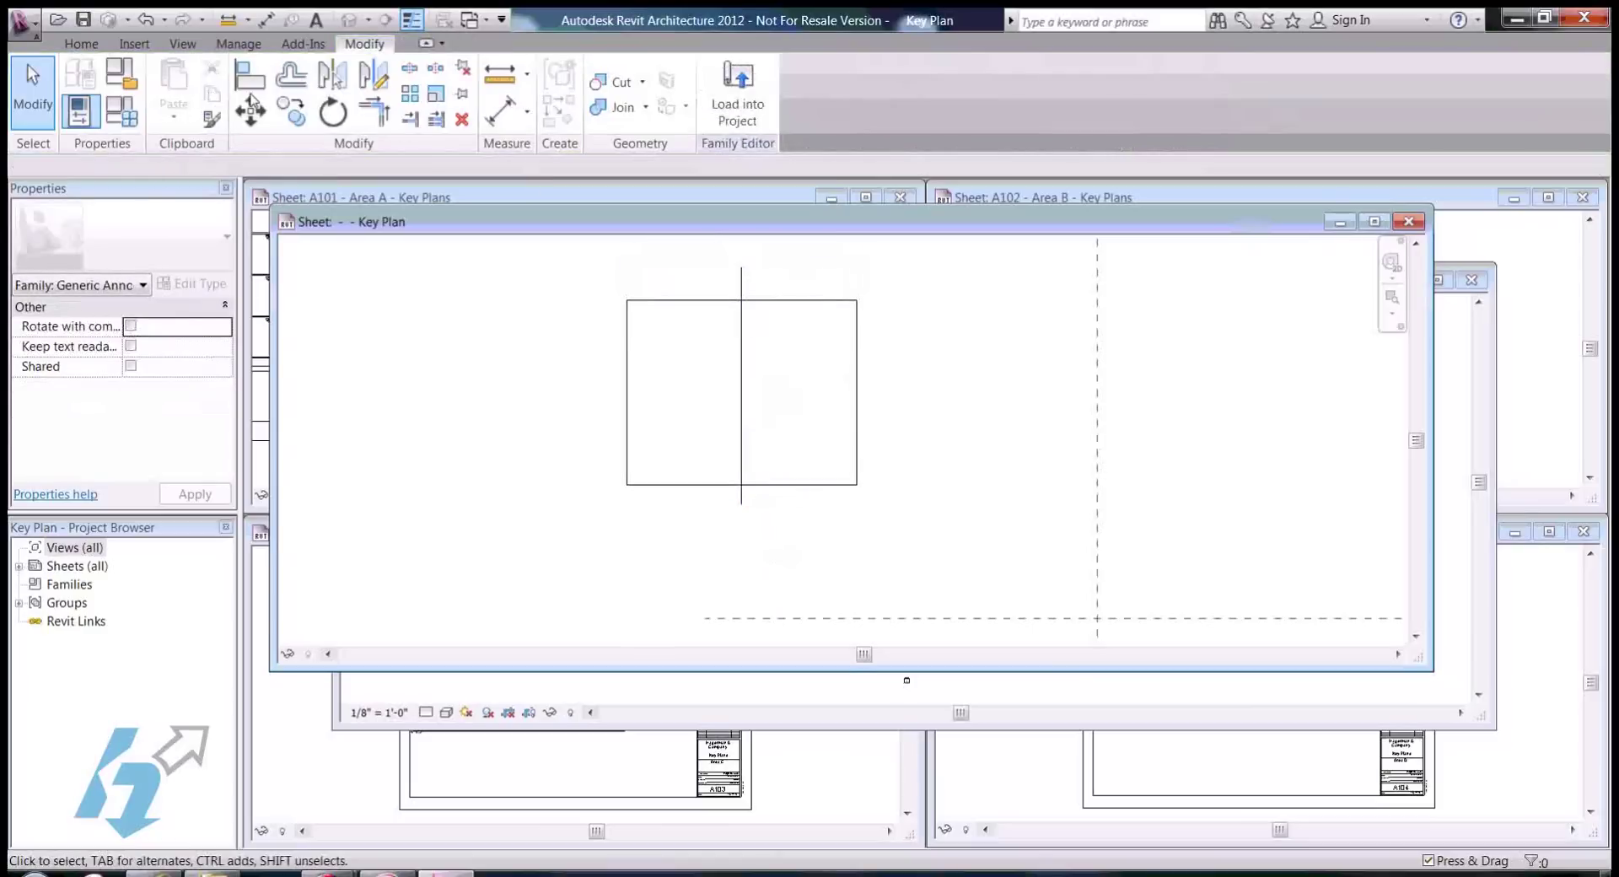
Step: Draw a horizontal line about 8 1/2" long crossing the square past both sides
{"action": "left_click", "coordinate": [82, 47]}
{"action": "left_click", "coordinate": [168, 85]}
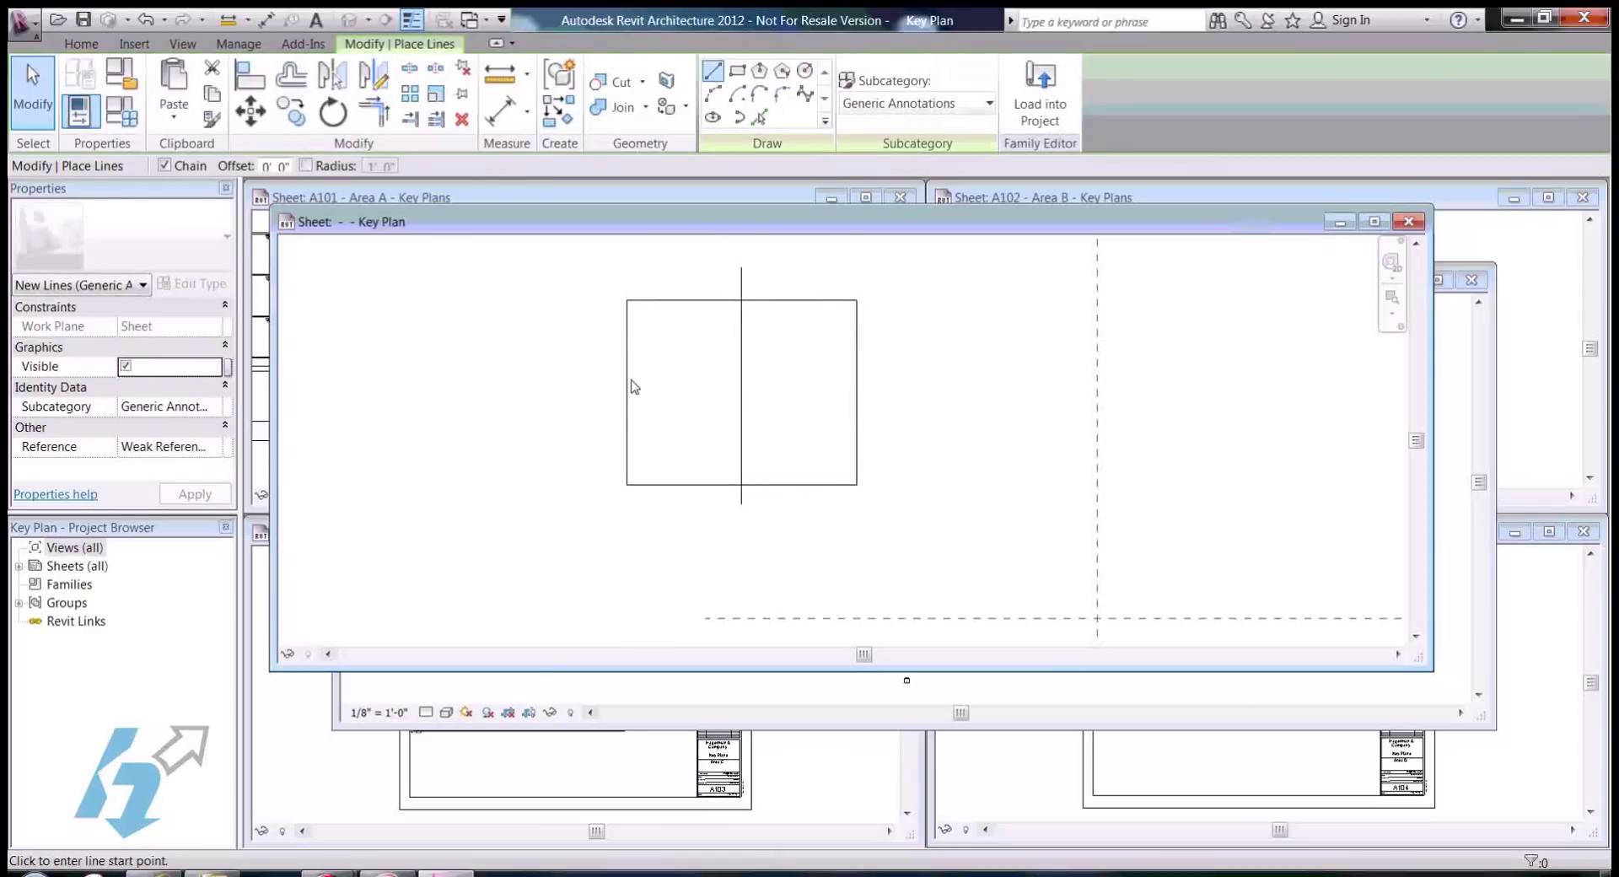
{"action": "left_click", "coordinate": [626, 392]}
{"action": "left_click", "coordinate": [888, 393]}
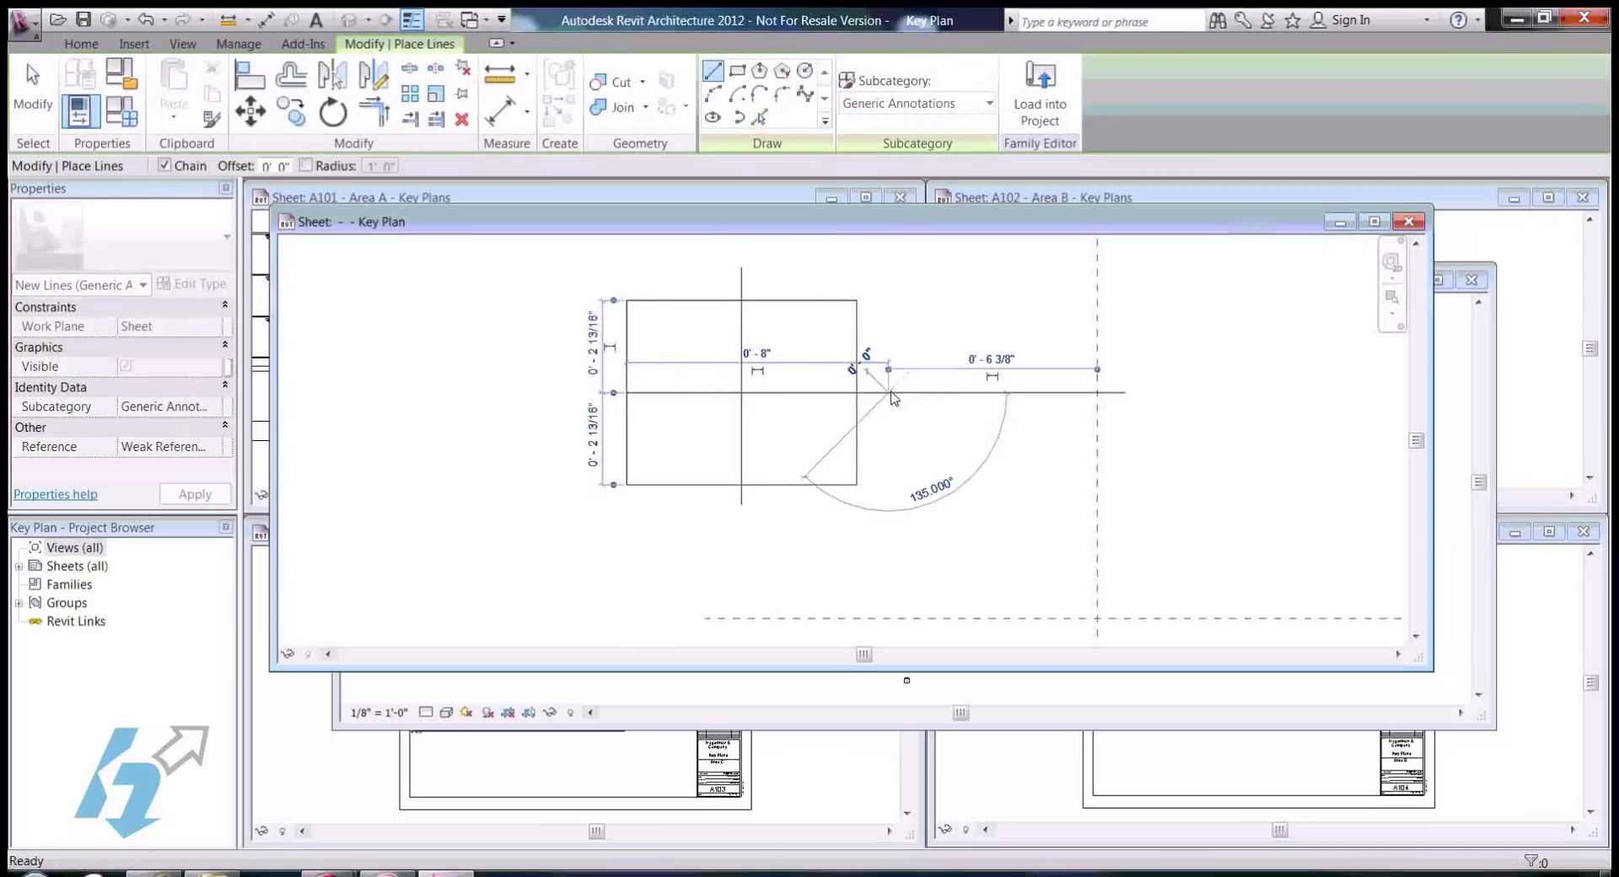
{"action": "key", "text": "Escape"}
{"action": "key", "text": "Escape"}
{"action": "left_click", "coordinate": [672, 393]}
{"action": "left_click_drag", "start_coordinate": [628, 398], "coordinate": [599, 396]}
{"action": "left_click", "coordinate": [523, 381]}
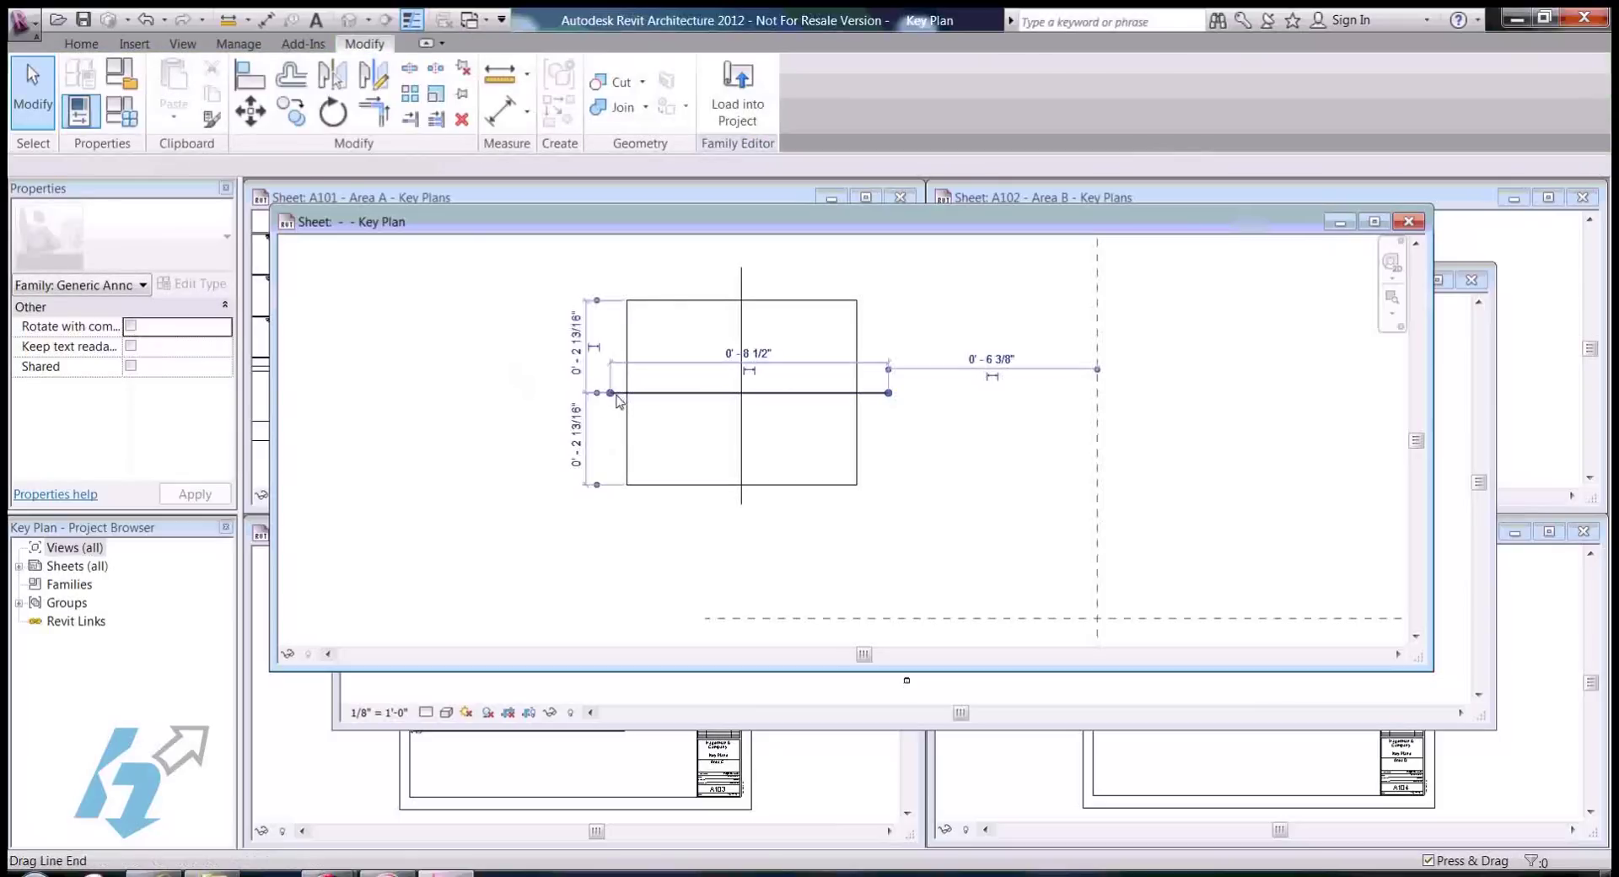
{"action": "left_click", "coordinate": [533, 377]}
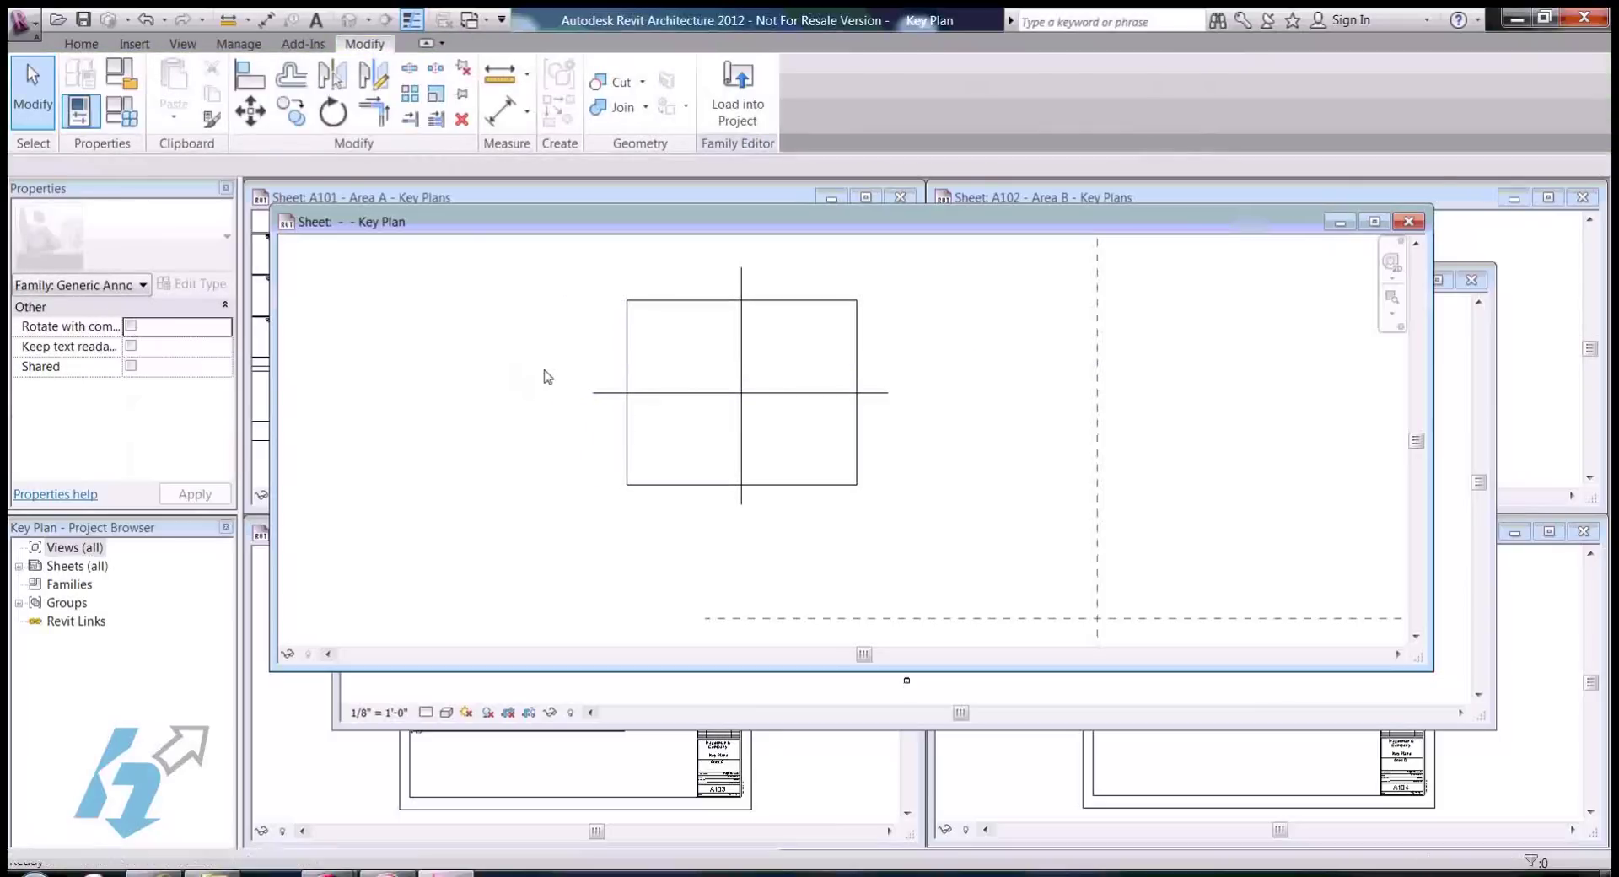
{"action": "scroll", "coordinate": [705, 371], "scroll_direction": "up", "scroll_amount": 1}
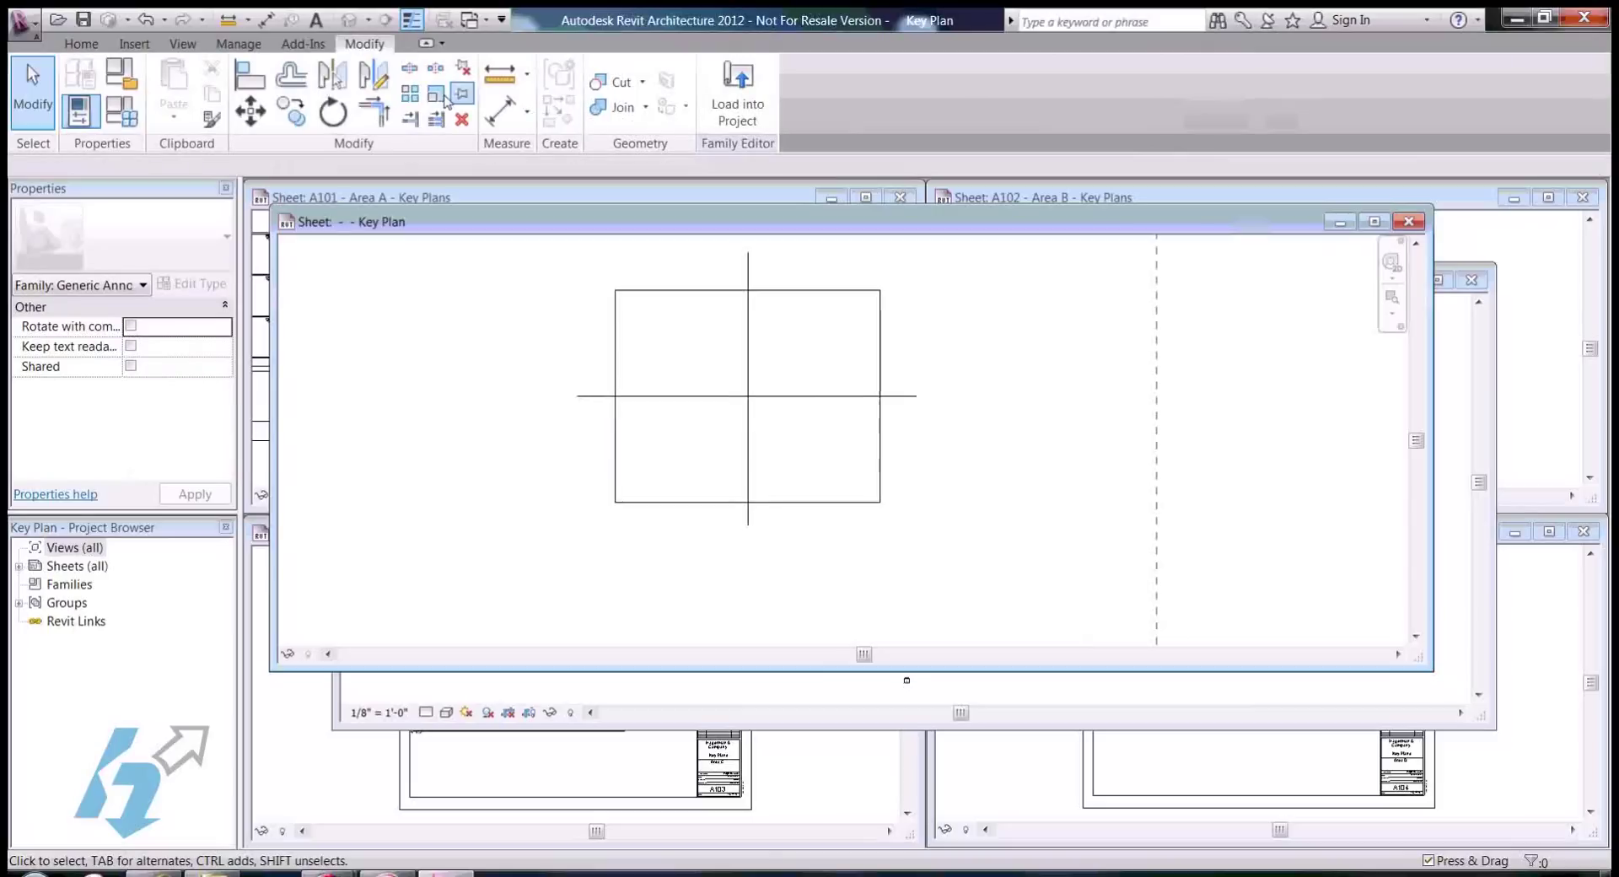
{"action": "left_click", "coordinate": [95, 48]}
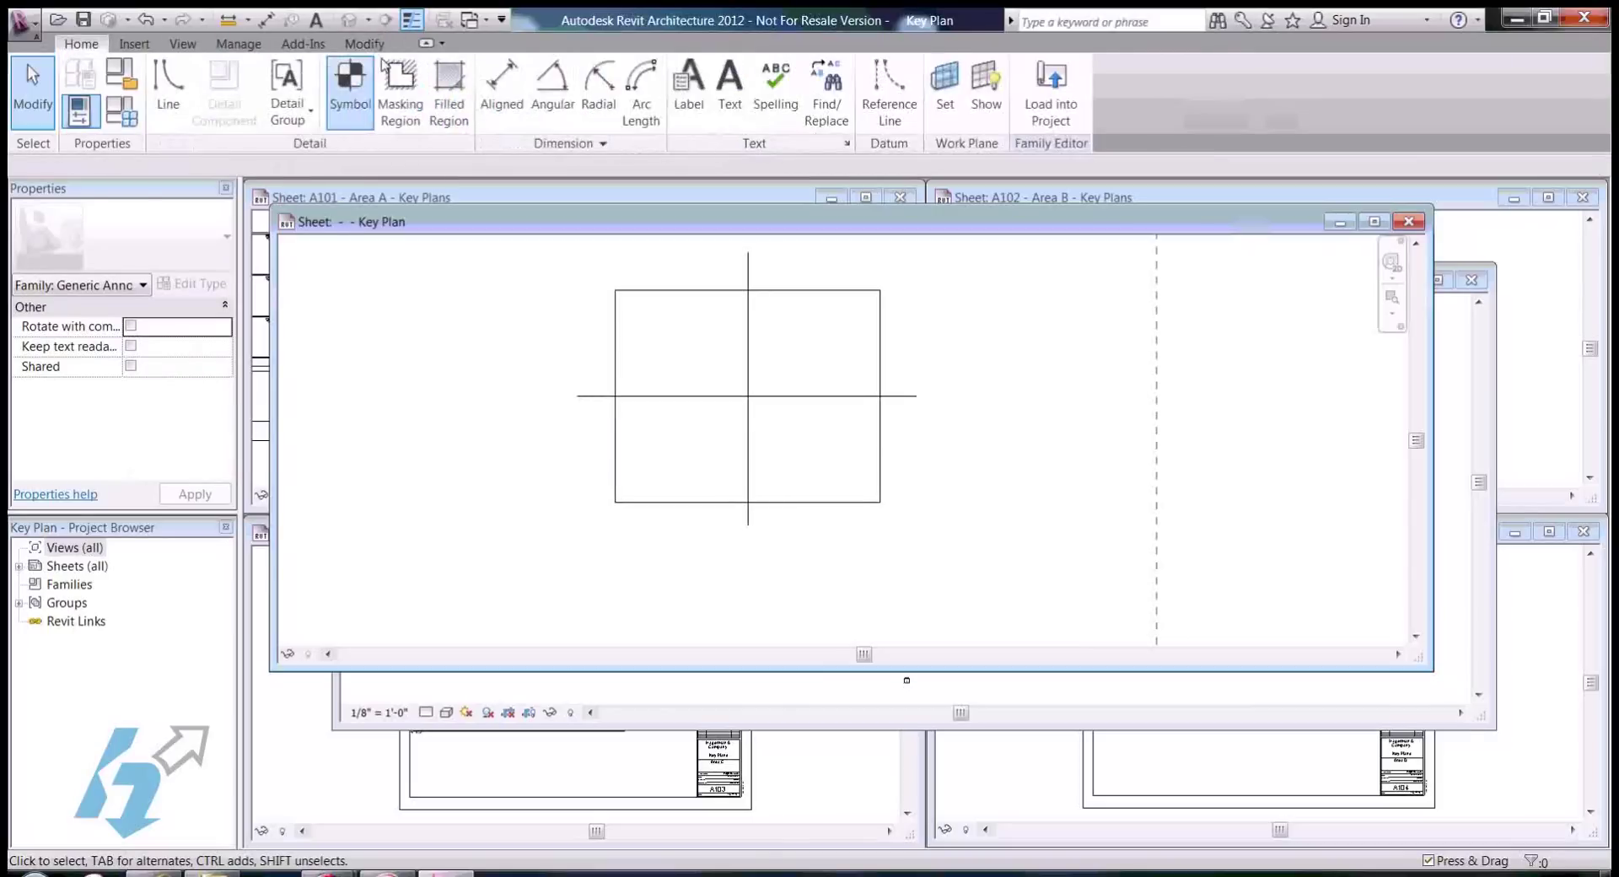
Step: Rename the 3/32" text type to 1/4" in its type properties
{"action": "left_click", "coordinate": [732, 77]}
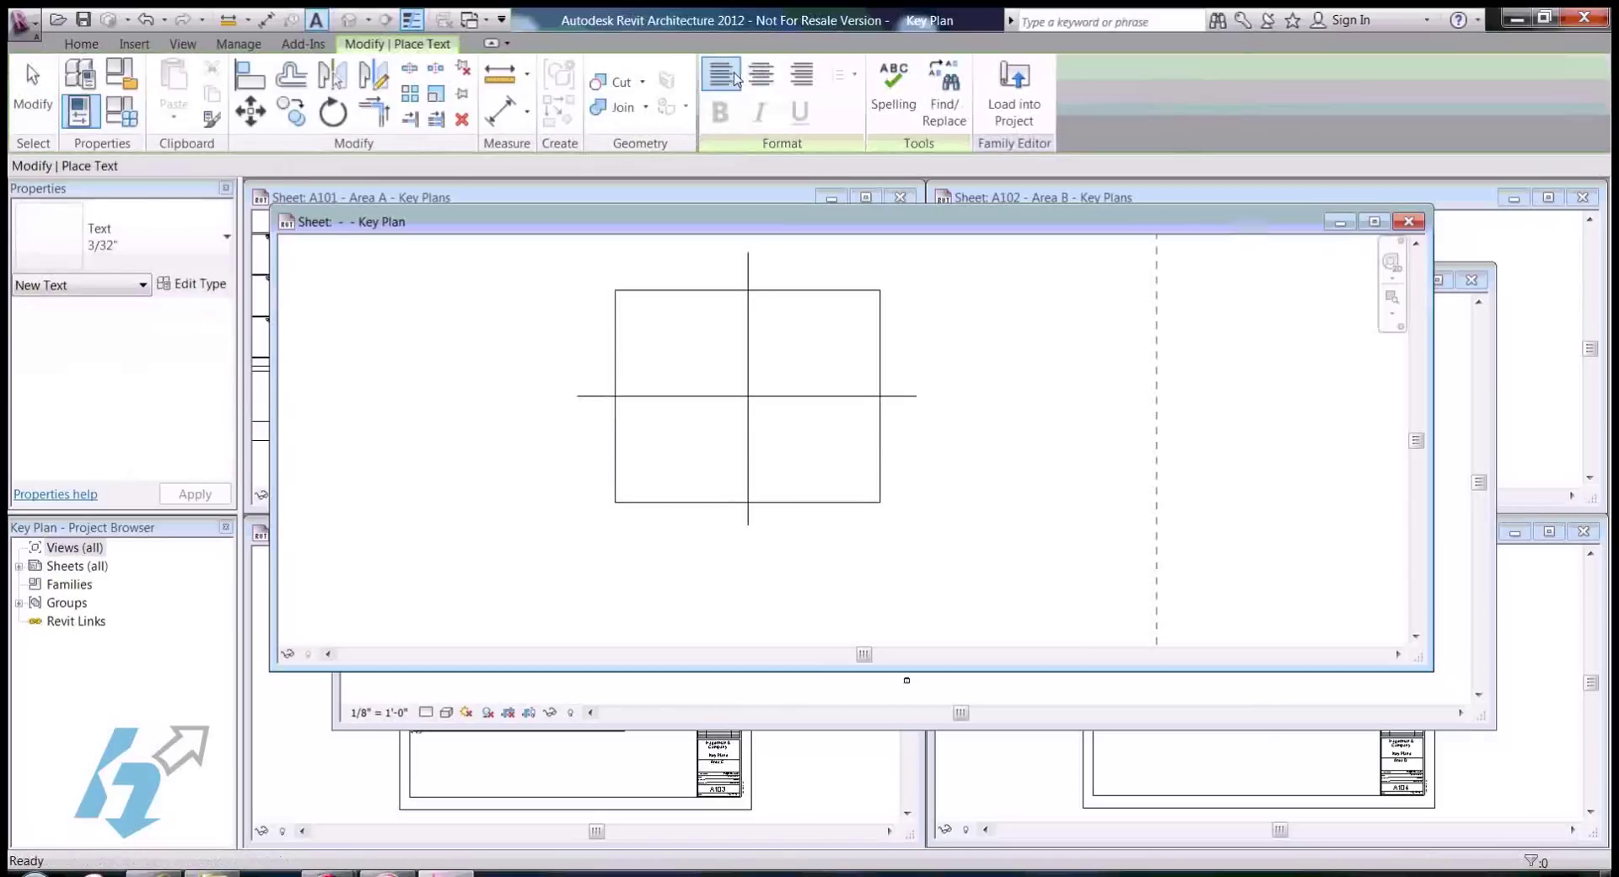
{"action": "left_click", "coordinate": [202, 251]}
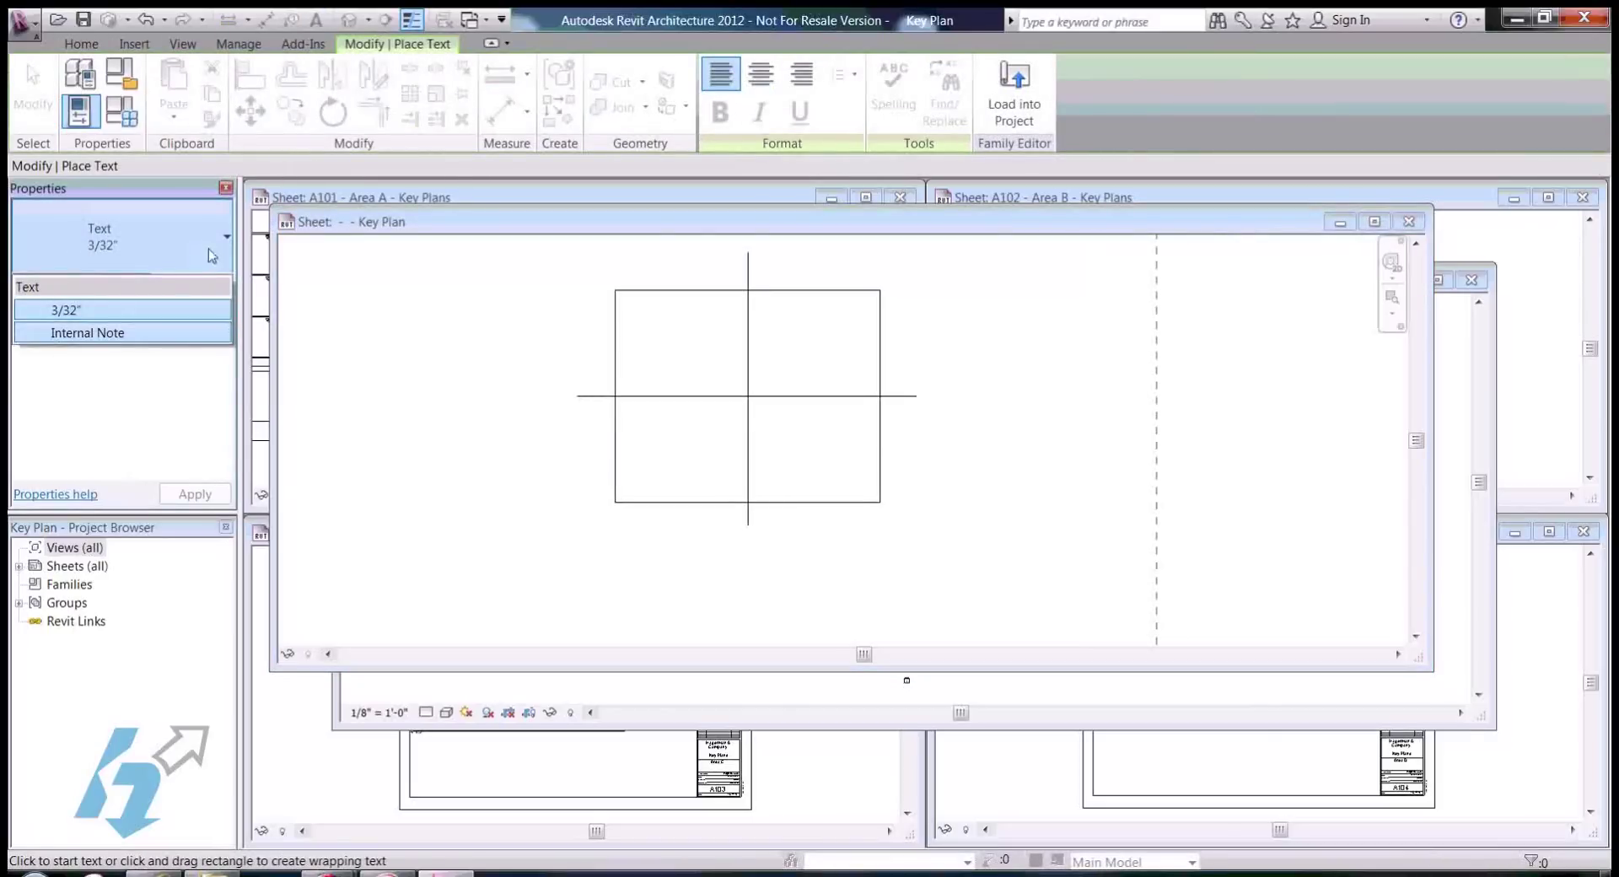
{"action": "left_click", "coordinate": [211, 253]}
{"action": "left_click", "coordinate": [192, 283]}
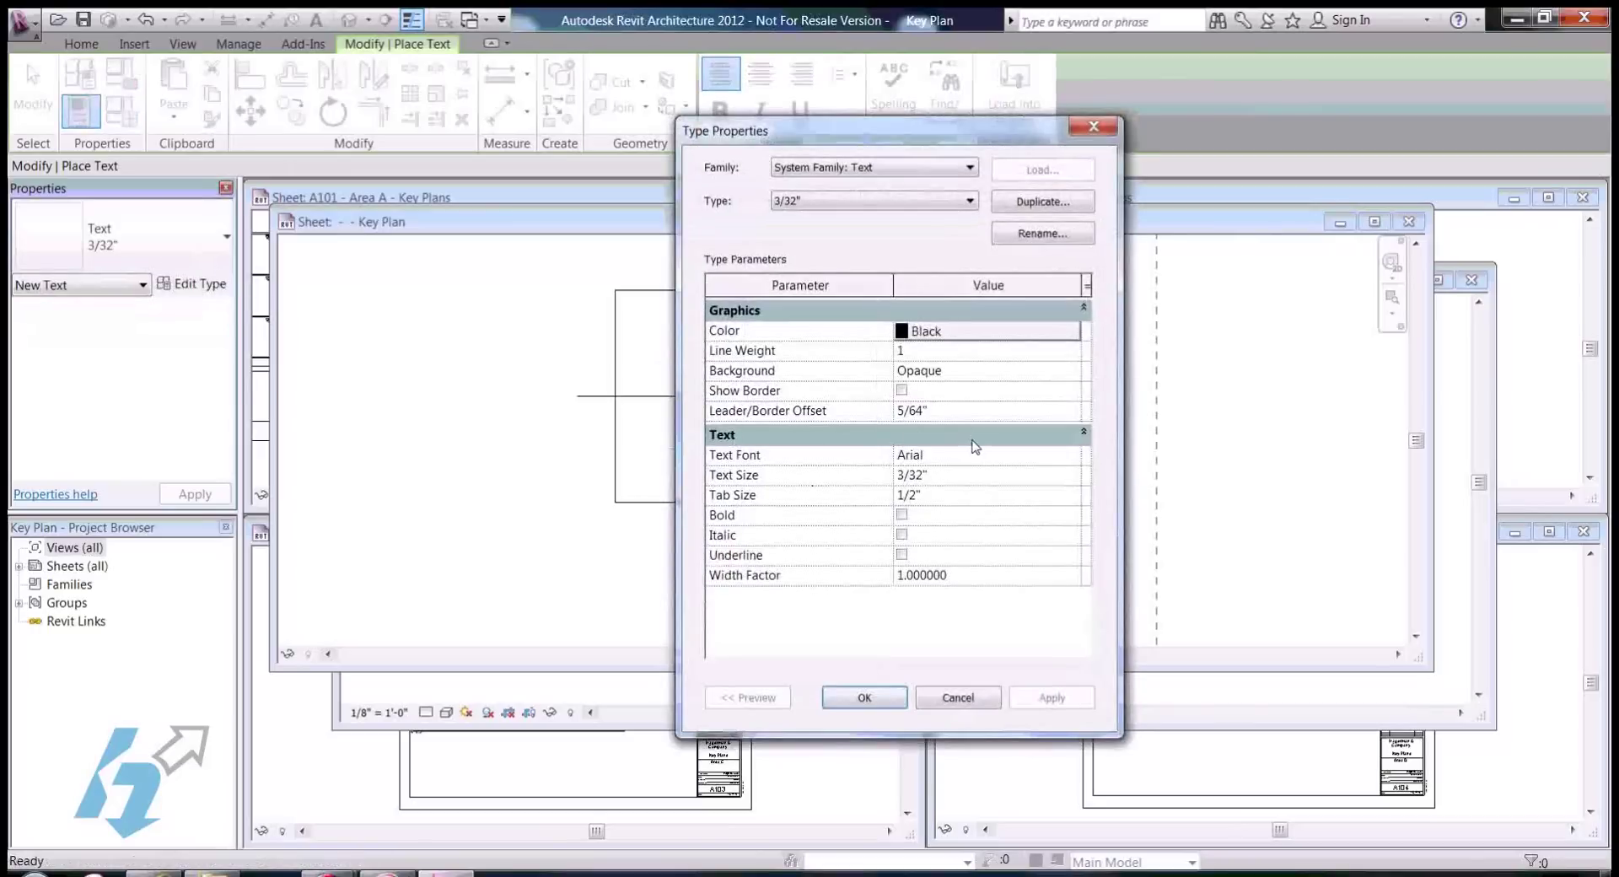
{"action": "left_click", "coordinate": [1022, 236]}
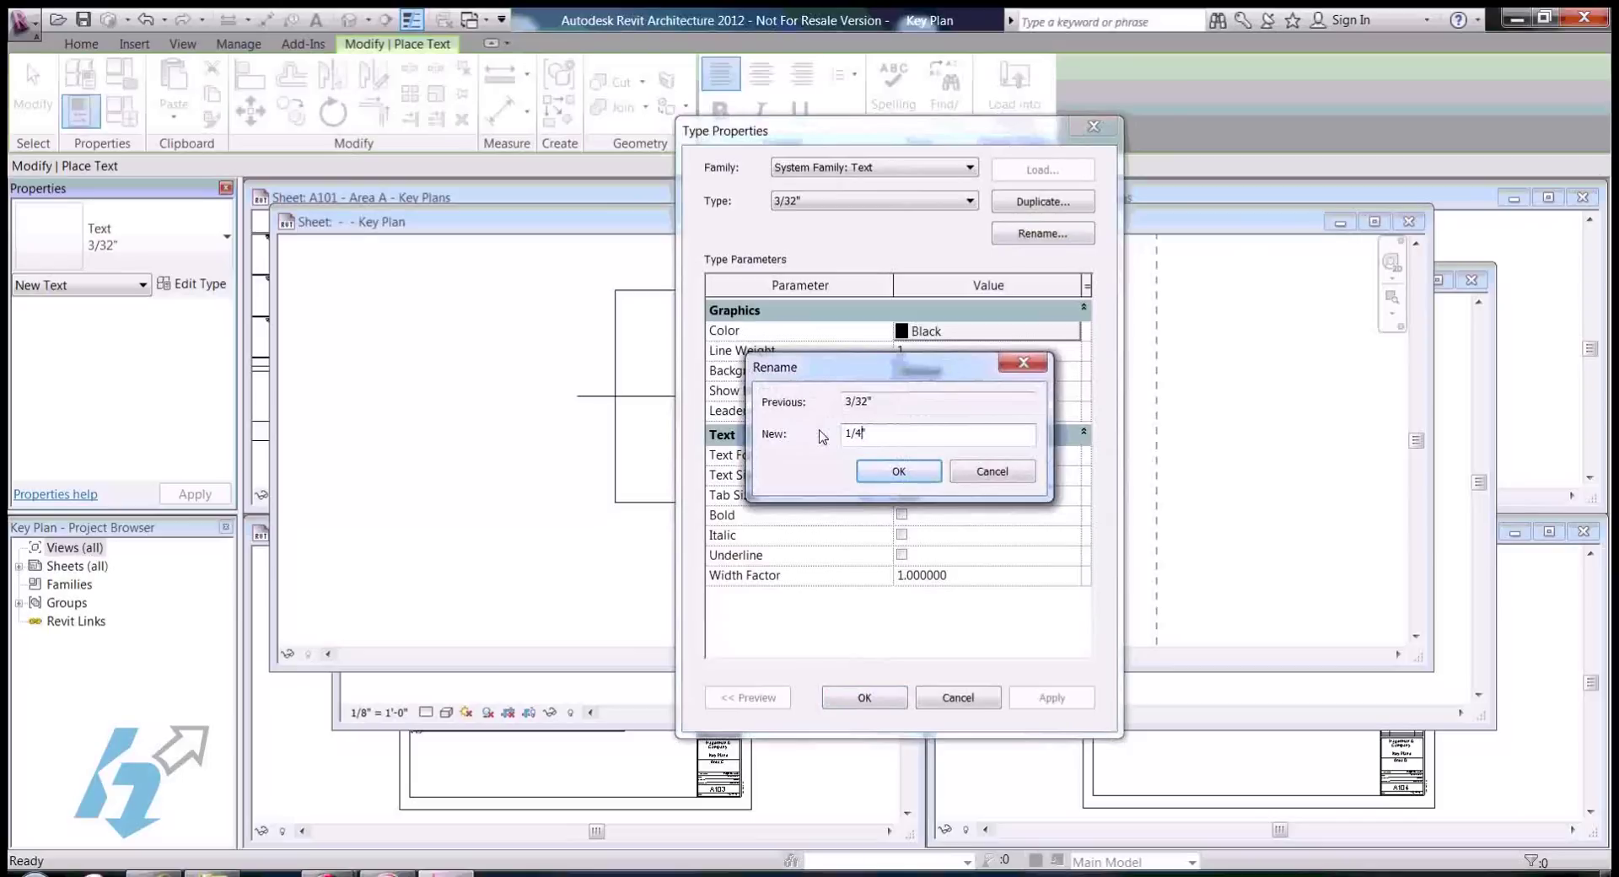
{"action": "left_click", "coordinate": [899, 472]}
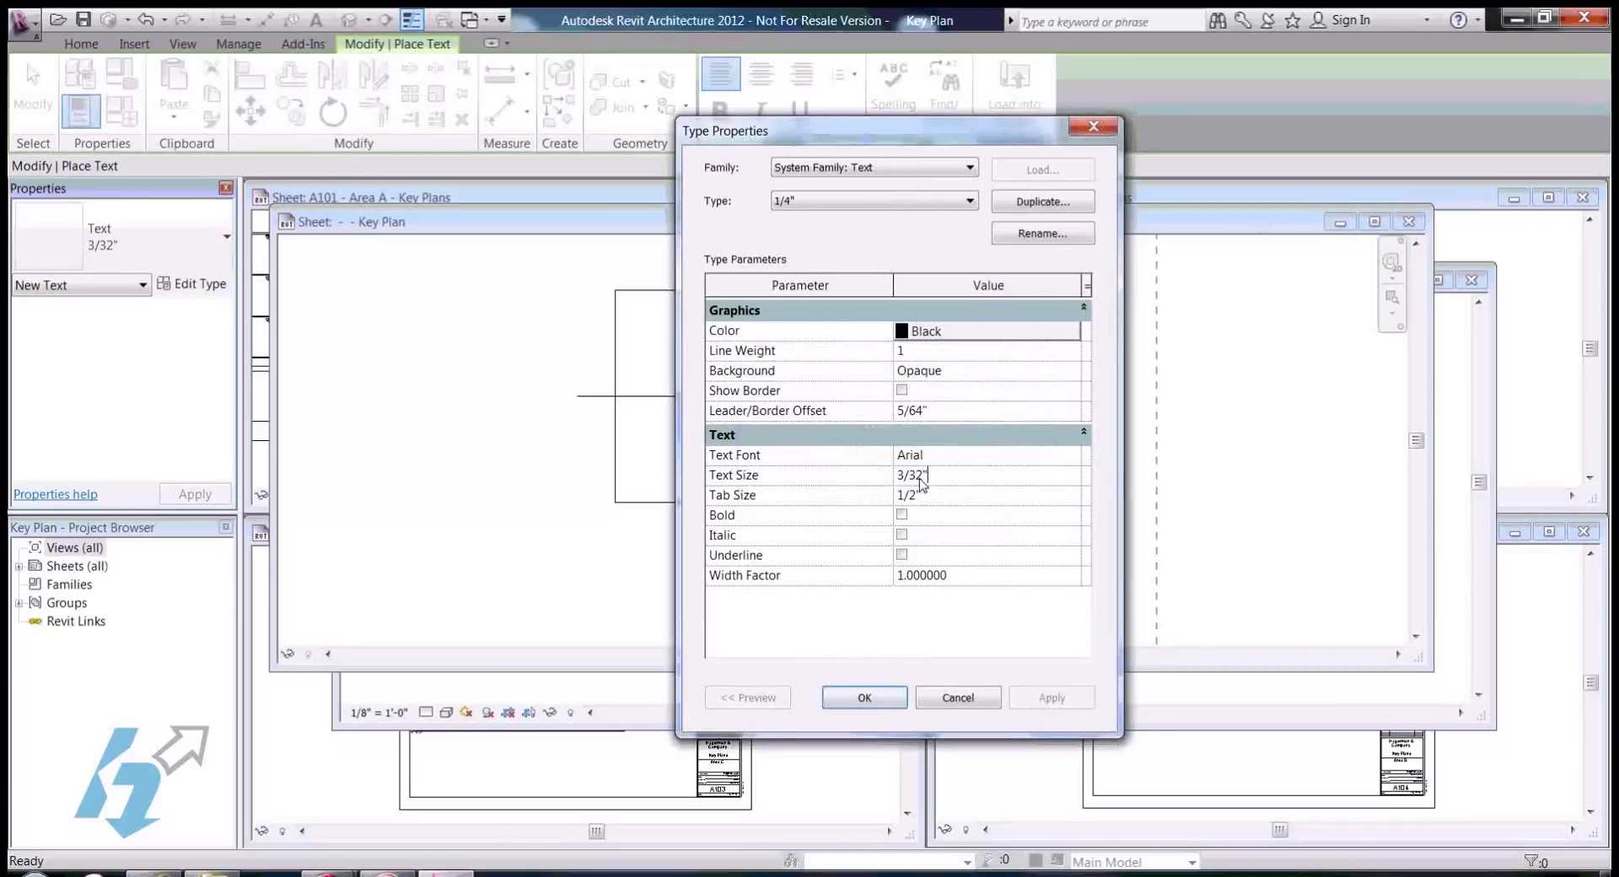
{"action": "type", "text": "1/4"}
{"action": "left_click", "coordinate": [864, 697]}
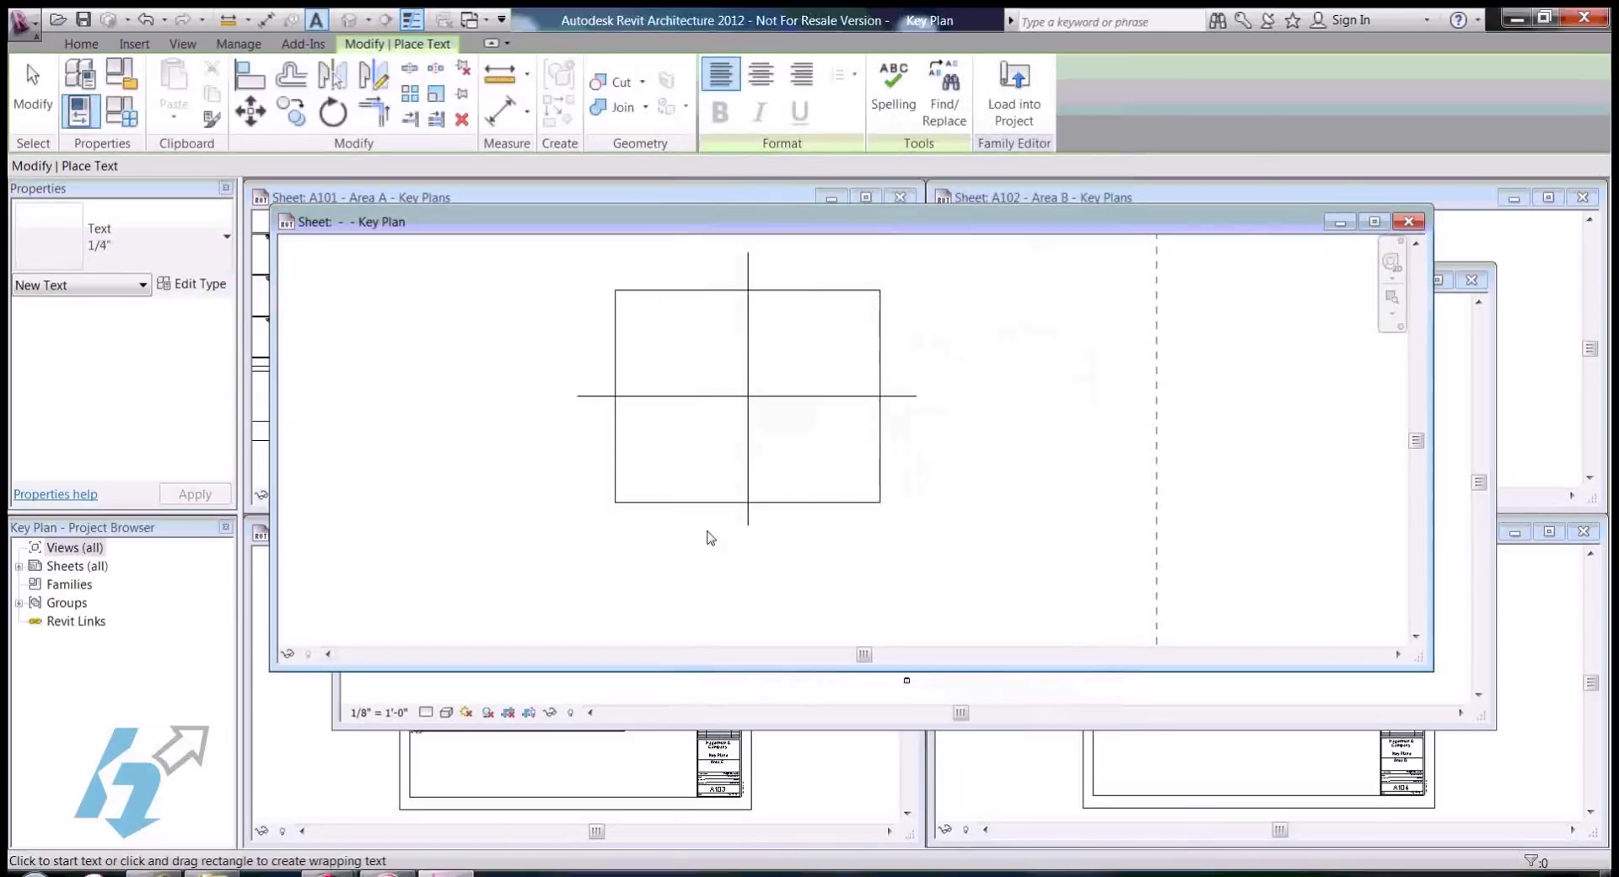
Step: Place a KEY PLAN text note below the quartered square, cancelling the accidental move
{"action": "left_click", "coordinate": [631, 563]}
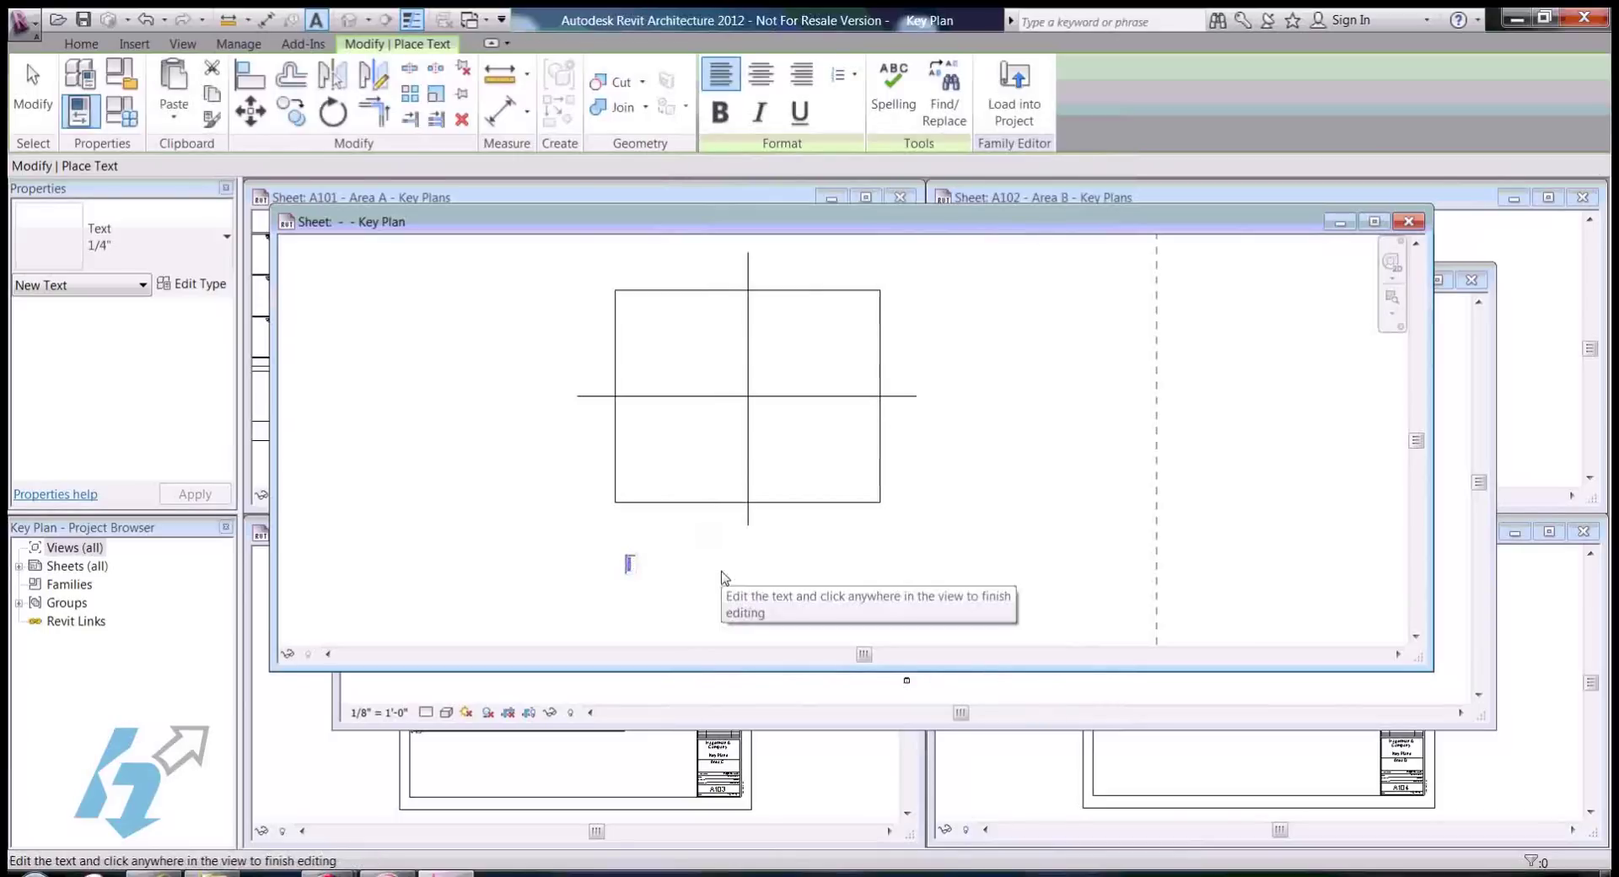
{"action": "type", "text": "kw"}
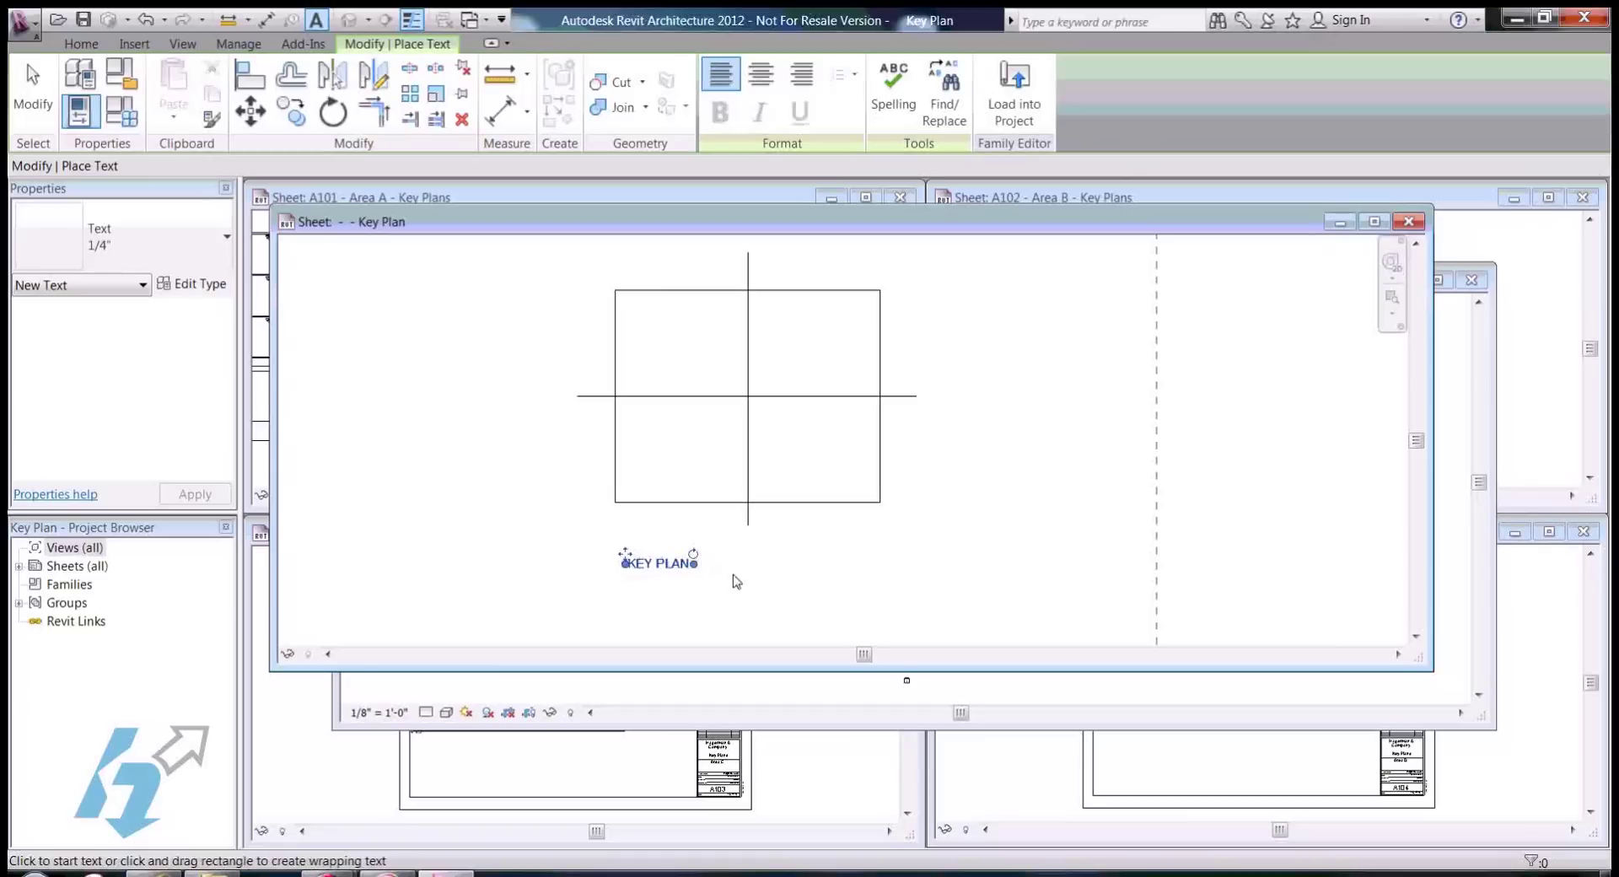
{"action": "key", "text": "Escape"}
{"action": "key", "text": "Escape"}
{"action": "scroll", "coordinate": [679, 573], "scroll_direction": "up", "scroll_amount": 2}
{"action": "left_click", "coordinate": [680, 572]}
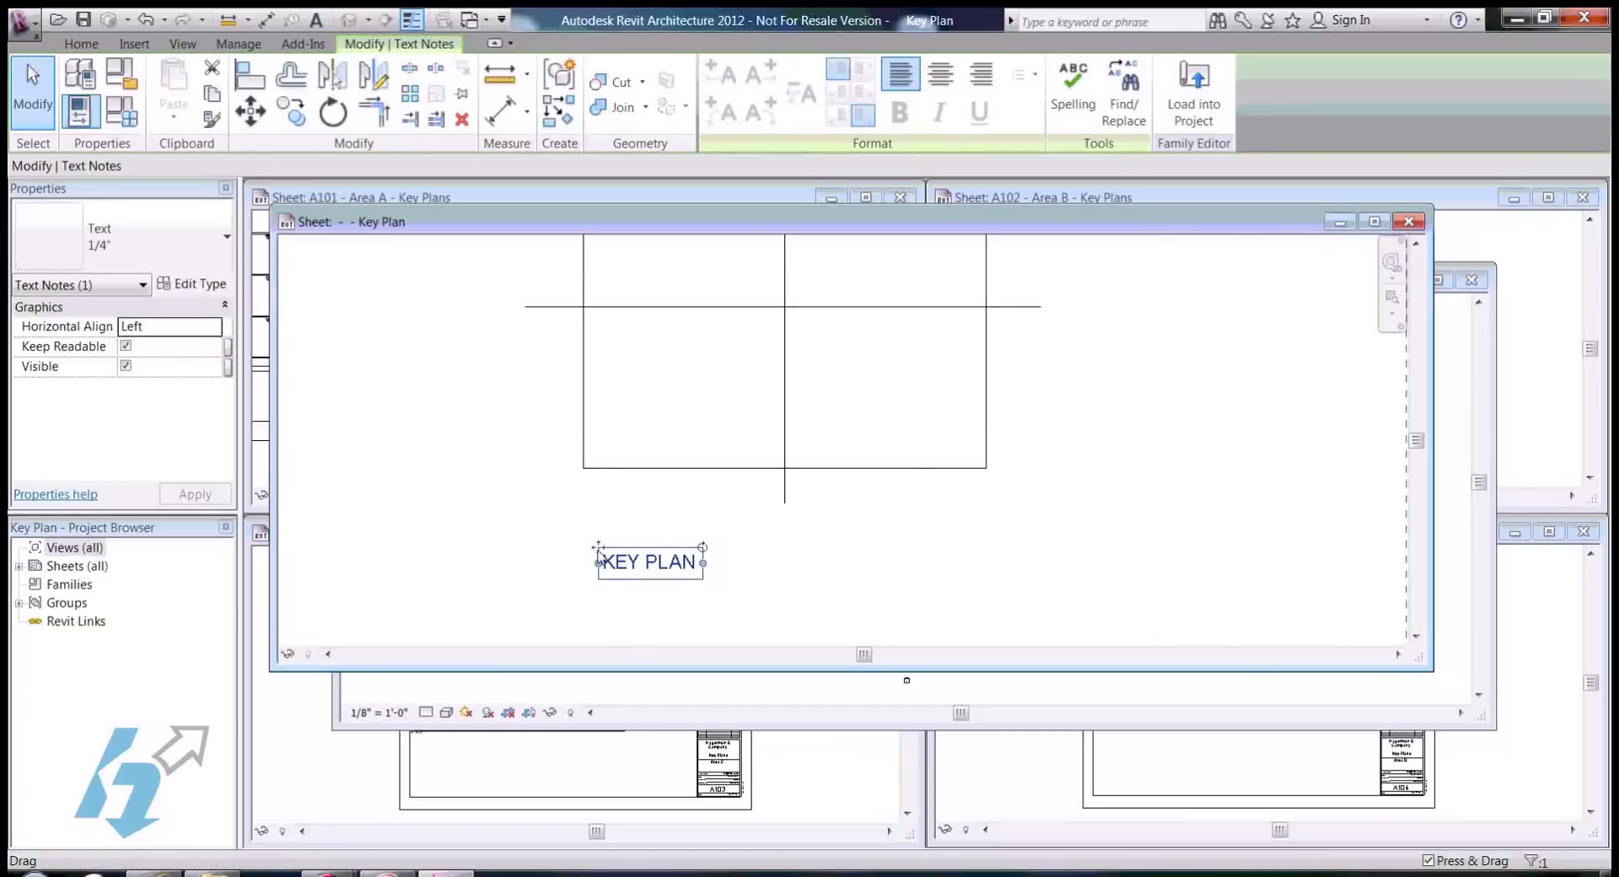
{"action": "left_click_drag", "start_coordinate": [680, 571], "coordinate": [663, 540], "text": "ctrl"}
{"action": "key", "text": "Escape"}
{"action": "key", "text": "Escape"}
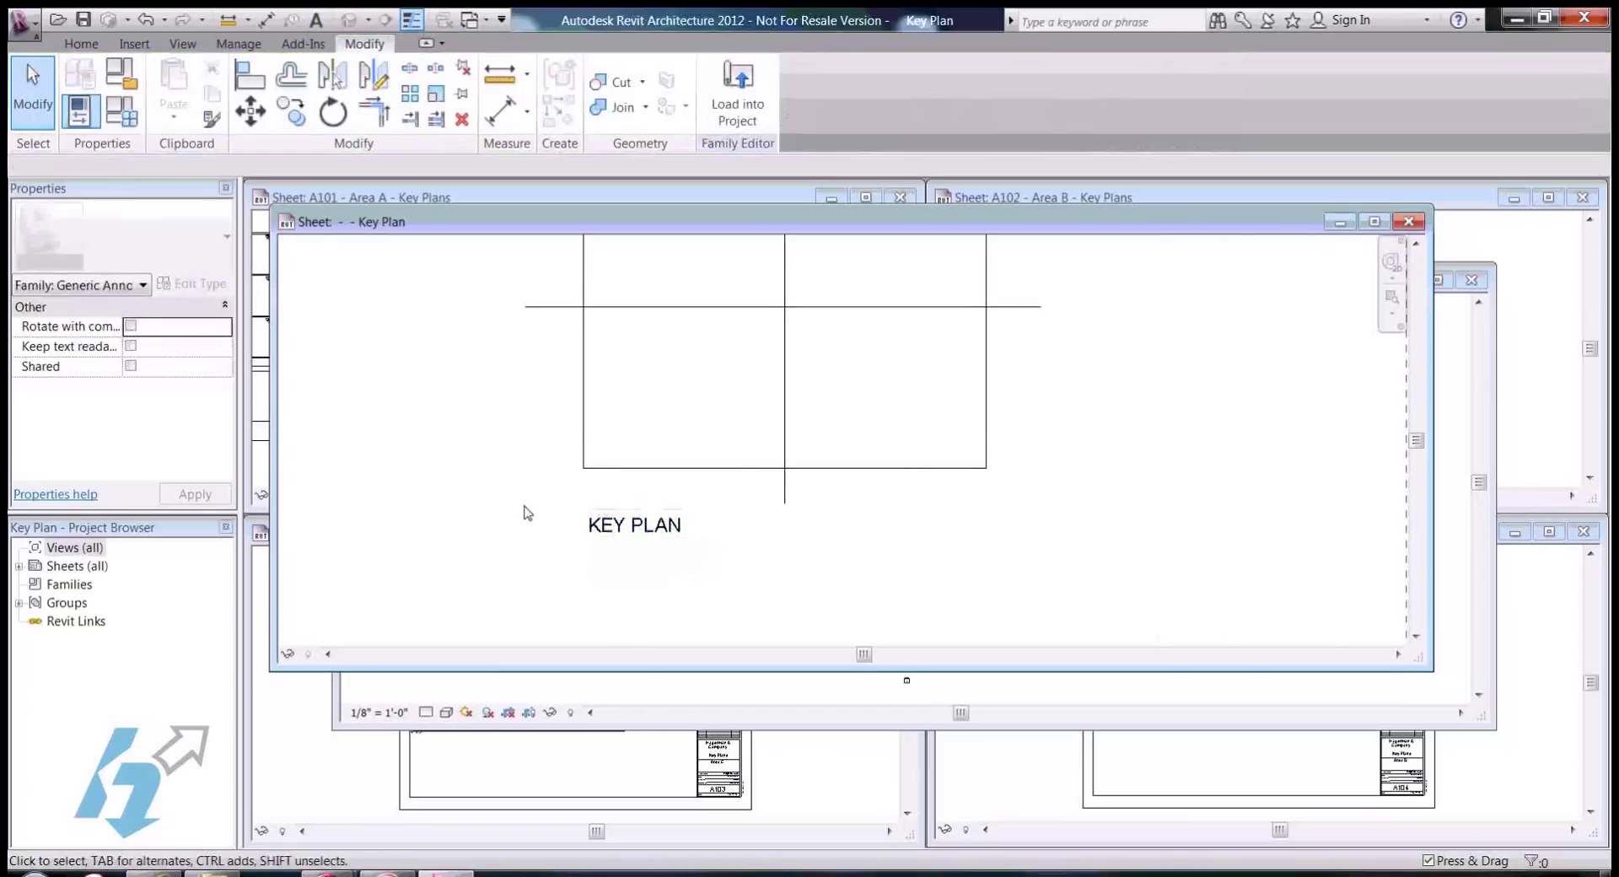
{"action": "scroll", "coordinate": [608, 527], "scroll_direction": "down", "scroll_amount": 2}
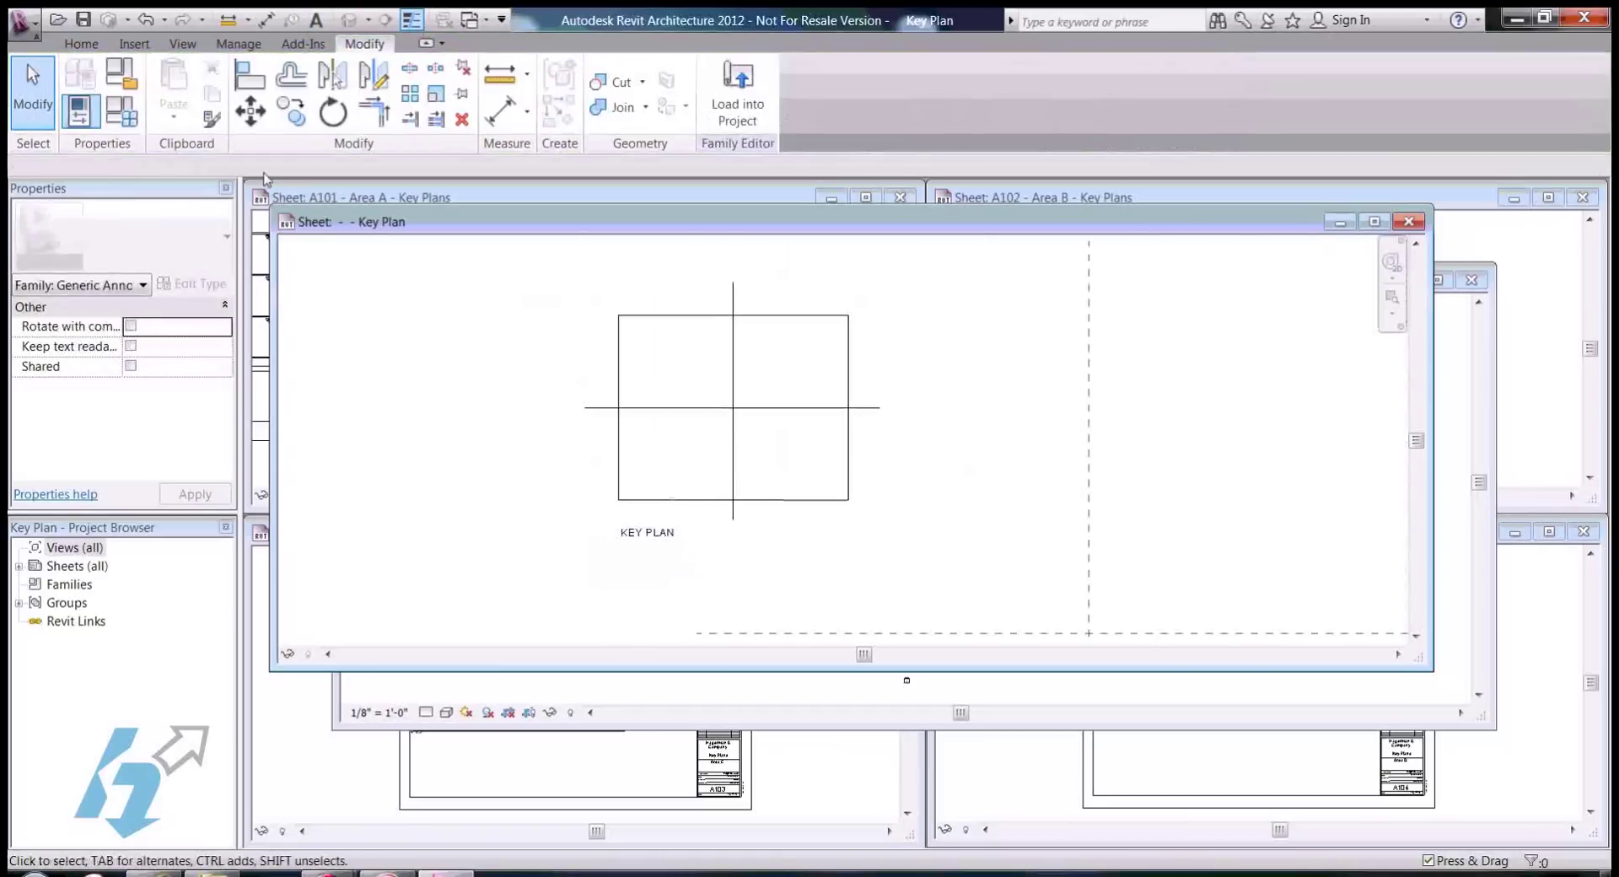
Step: In Family Types, create a new type named Default in place of Type 1
{"action": "left_click", "coordinate": [125, 113]}
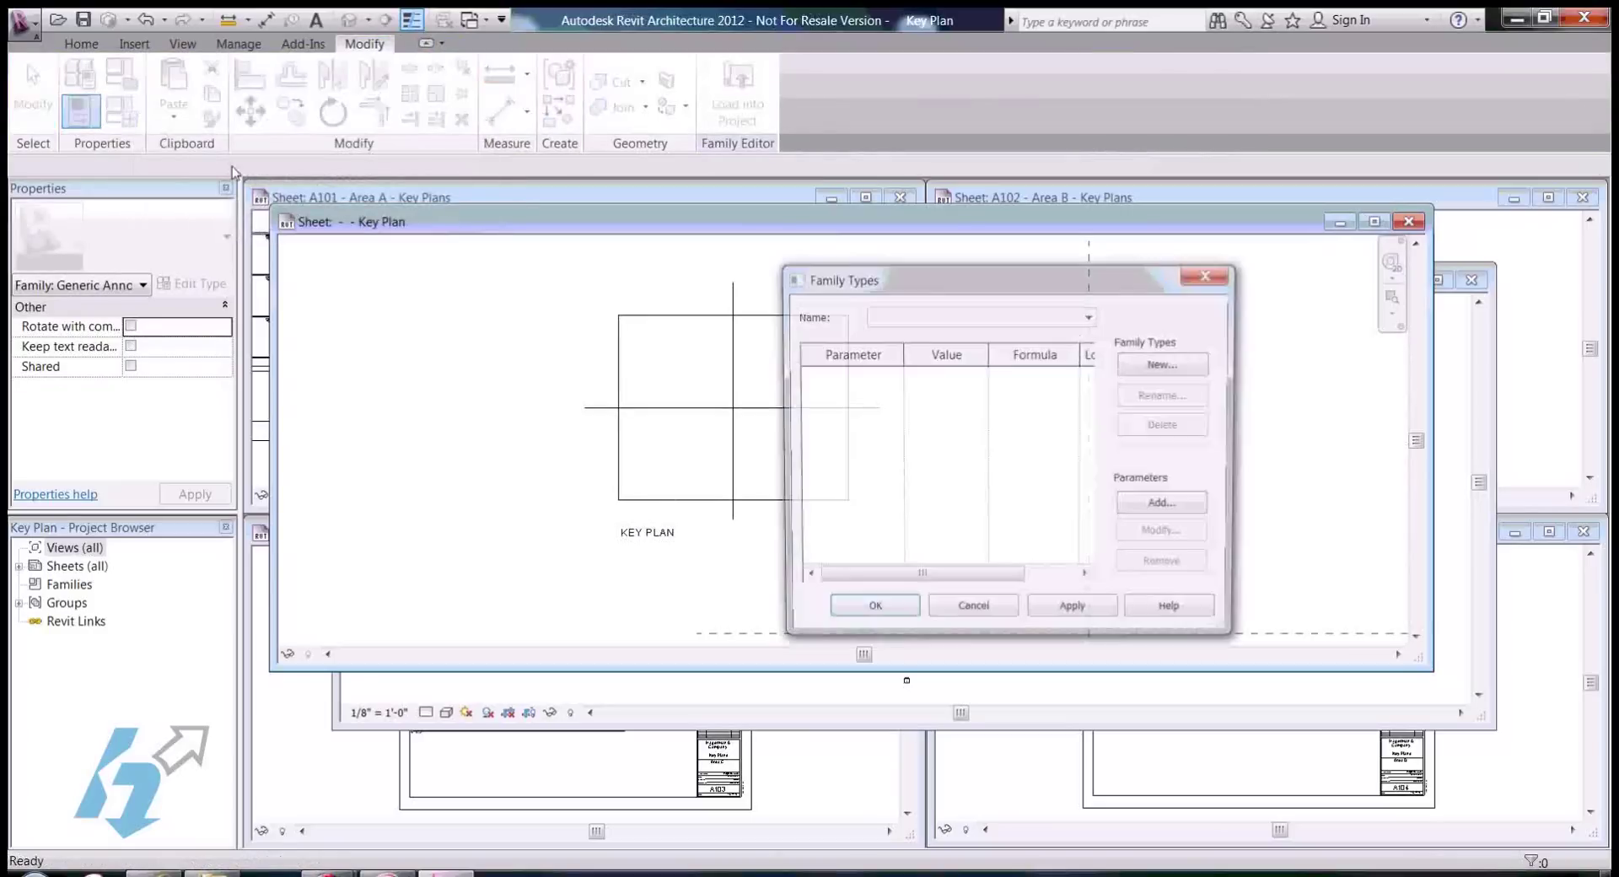
{"action": "left_click", "coordinate": [1167, 364]}
{"action": "left_click", "coordinate": [1036, 449]}
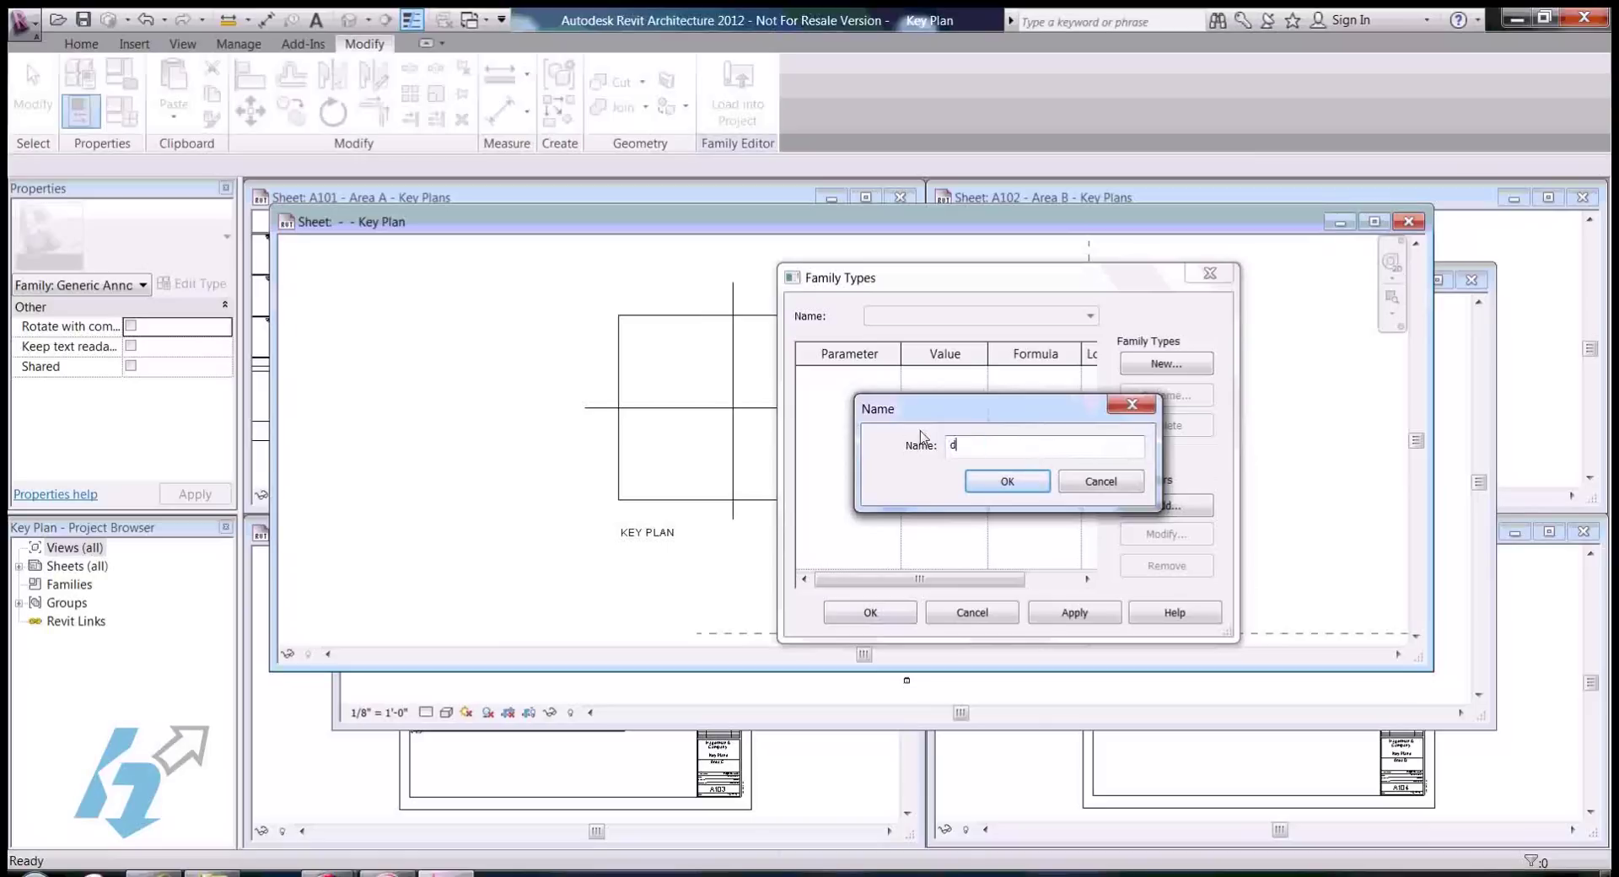
{"action": "key", "text": "BackSpace"}
{"action": "key", "text": "BackSpace"}
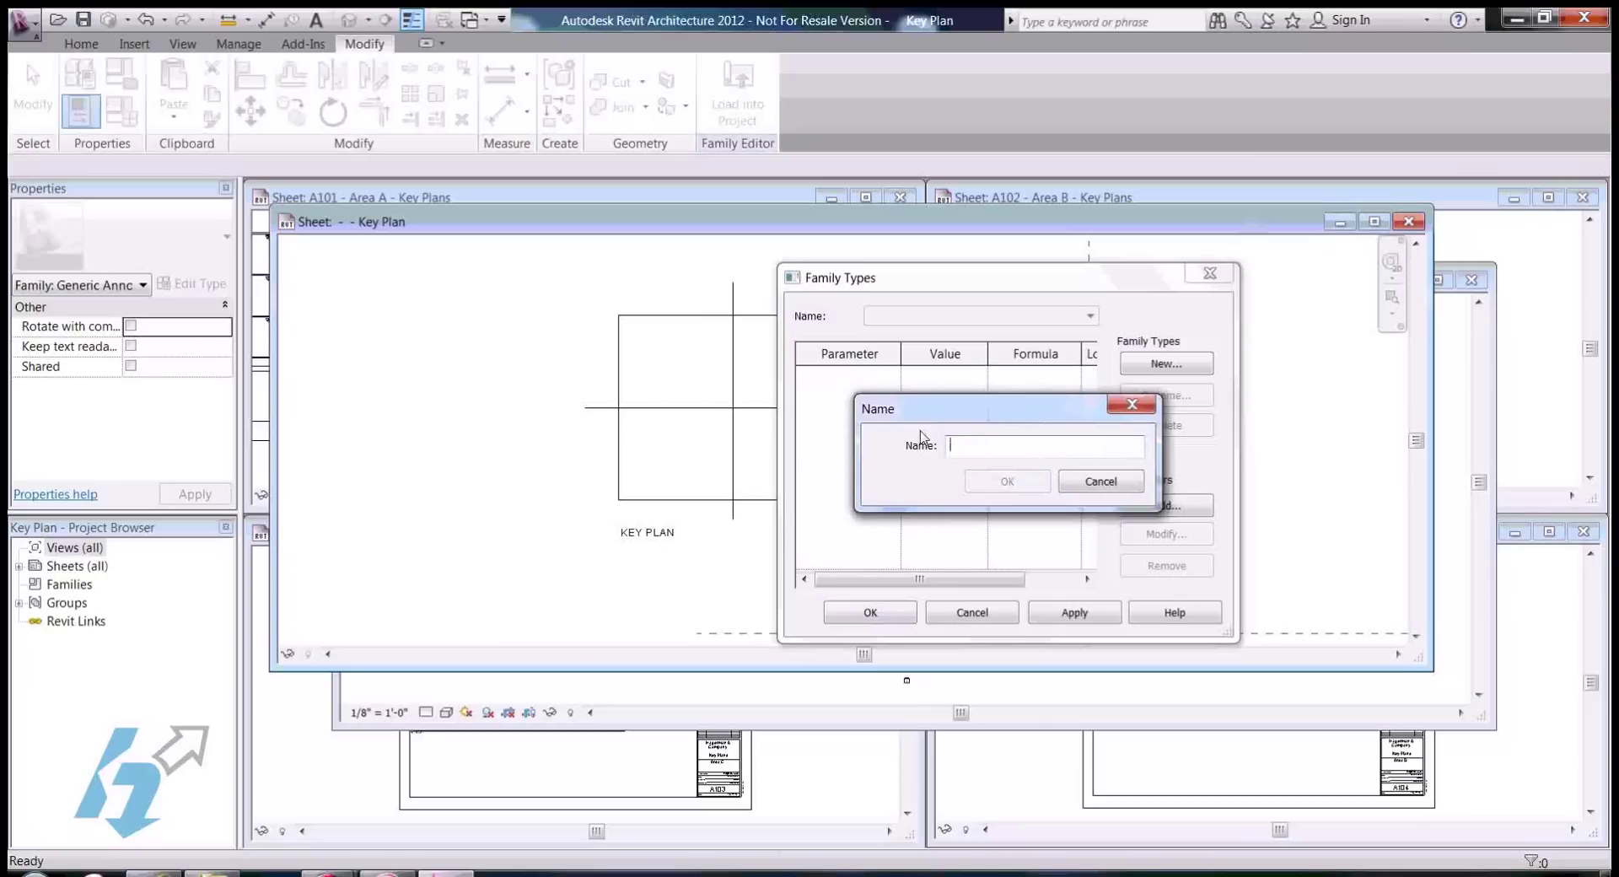
{"action": "type", "text": "Default"}
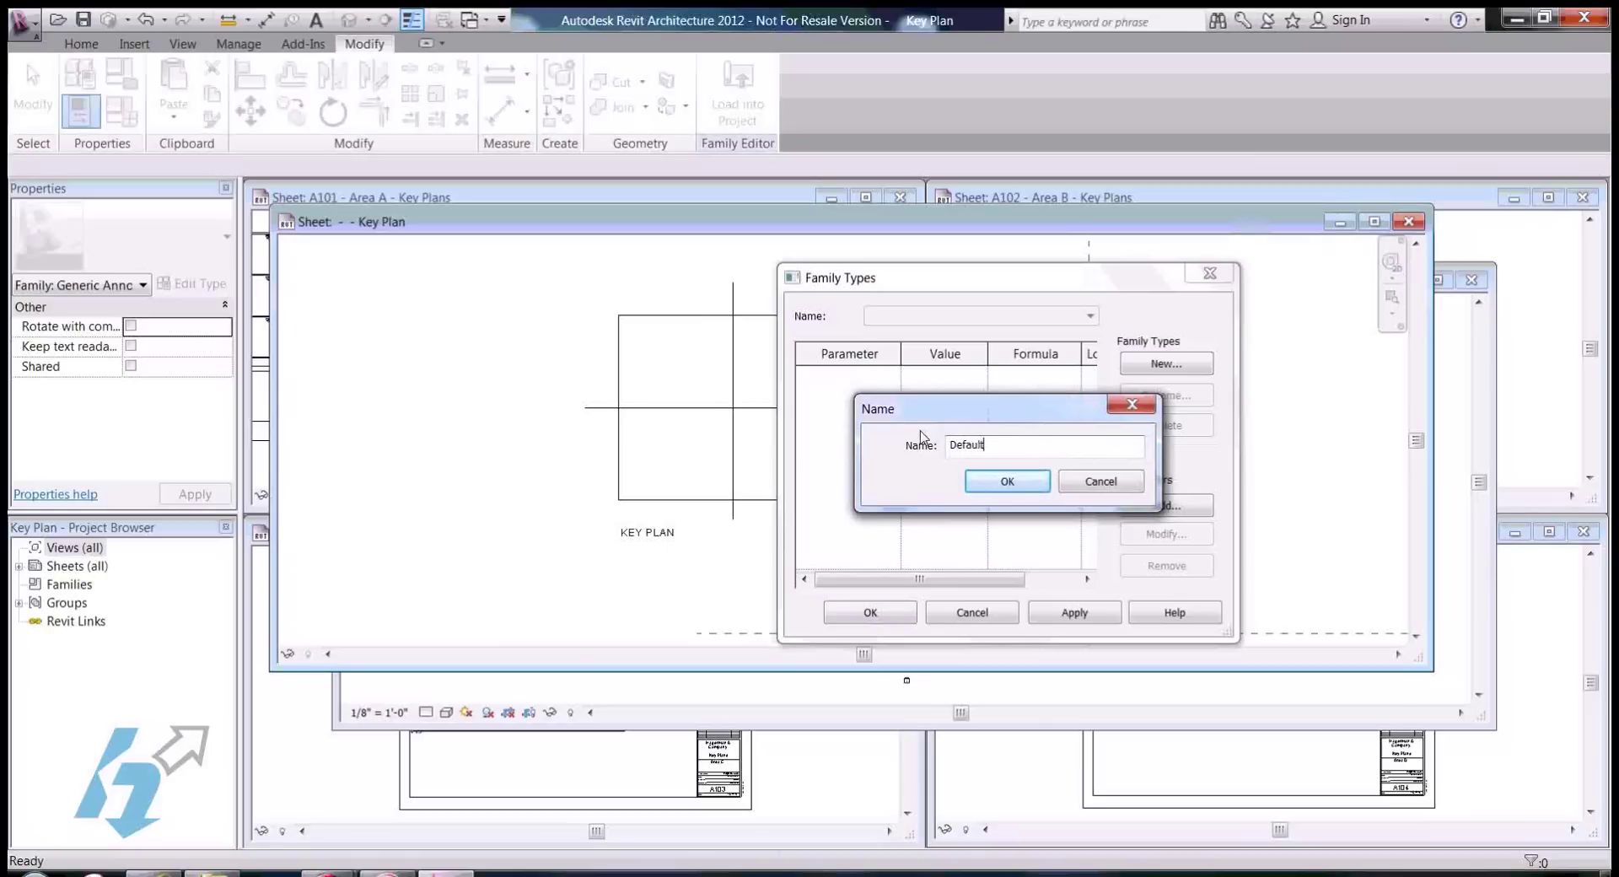
{"action": "left_click", "coordinate": [1006, 484]}
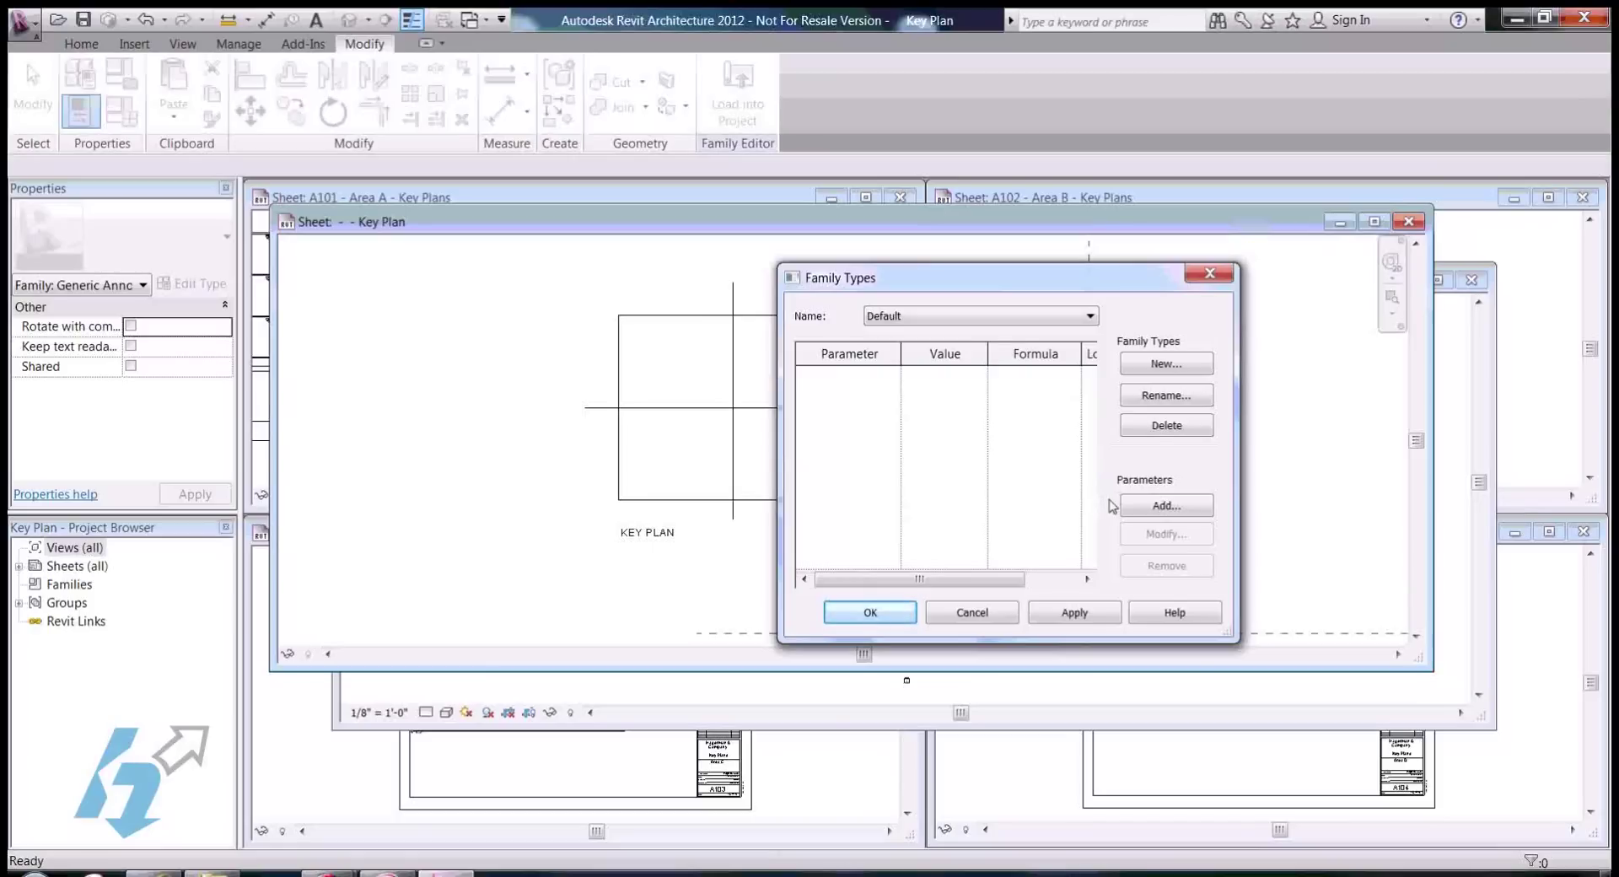
Step: Add a Yes/No instance parameter named Area D
{"action": "left_click", "coordinate": [1149, 510]}
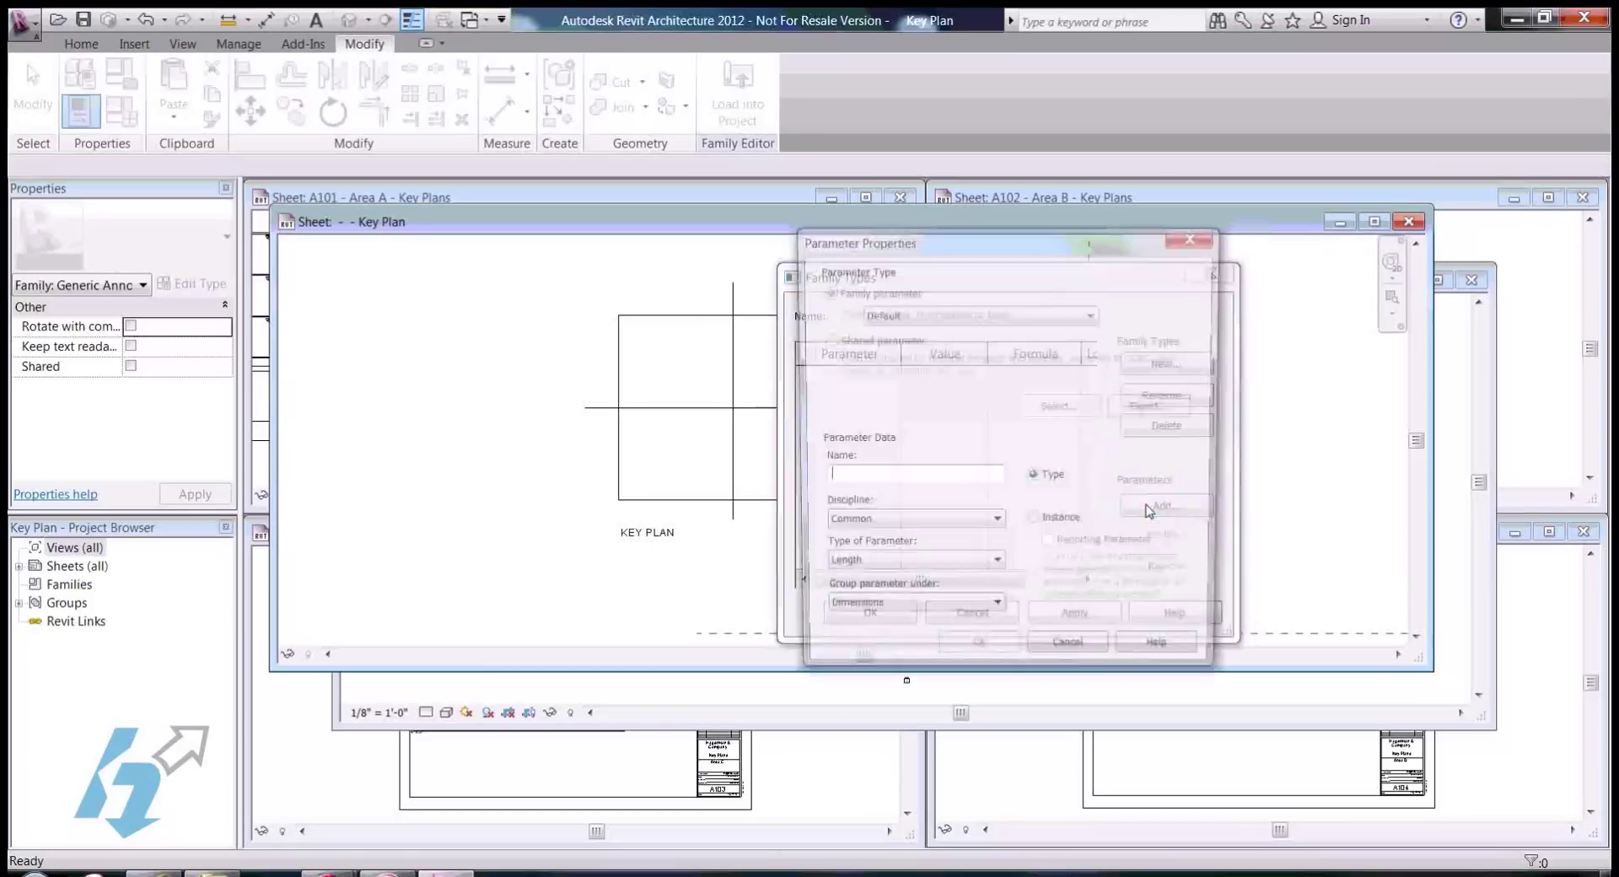
{"action": "left_click", "coordinate": [1034, 525]}
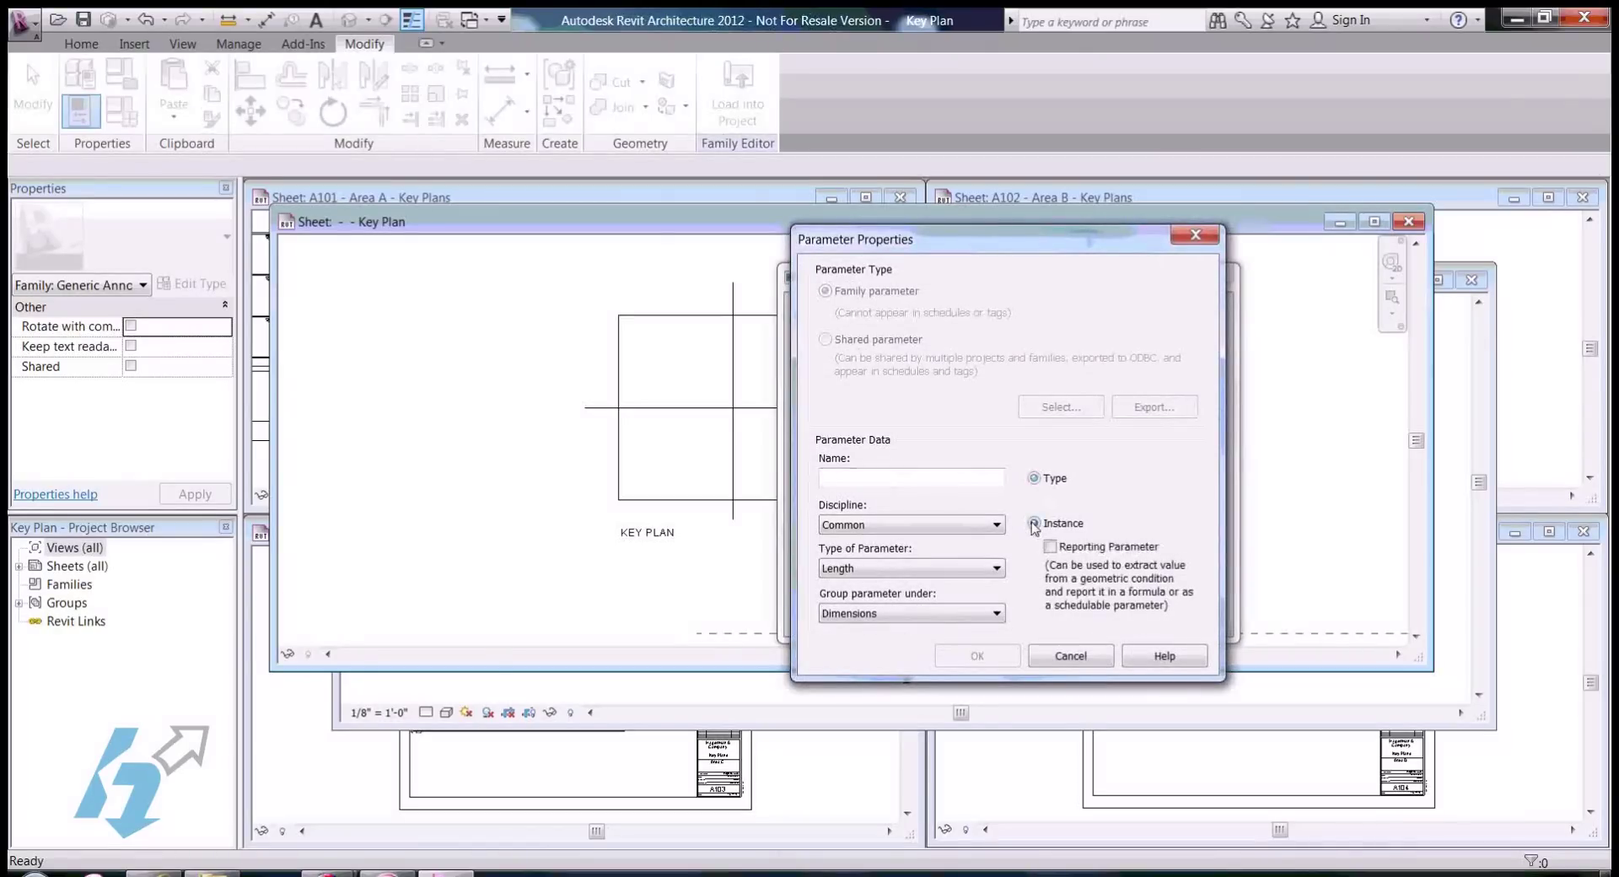
{"action": "left_click", "coordinate": [890, 484]}
{"action": "type", "text": "Area D"}
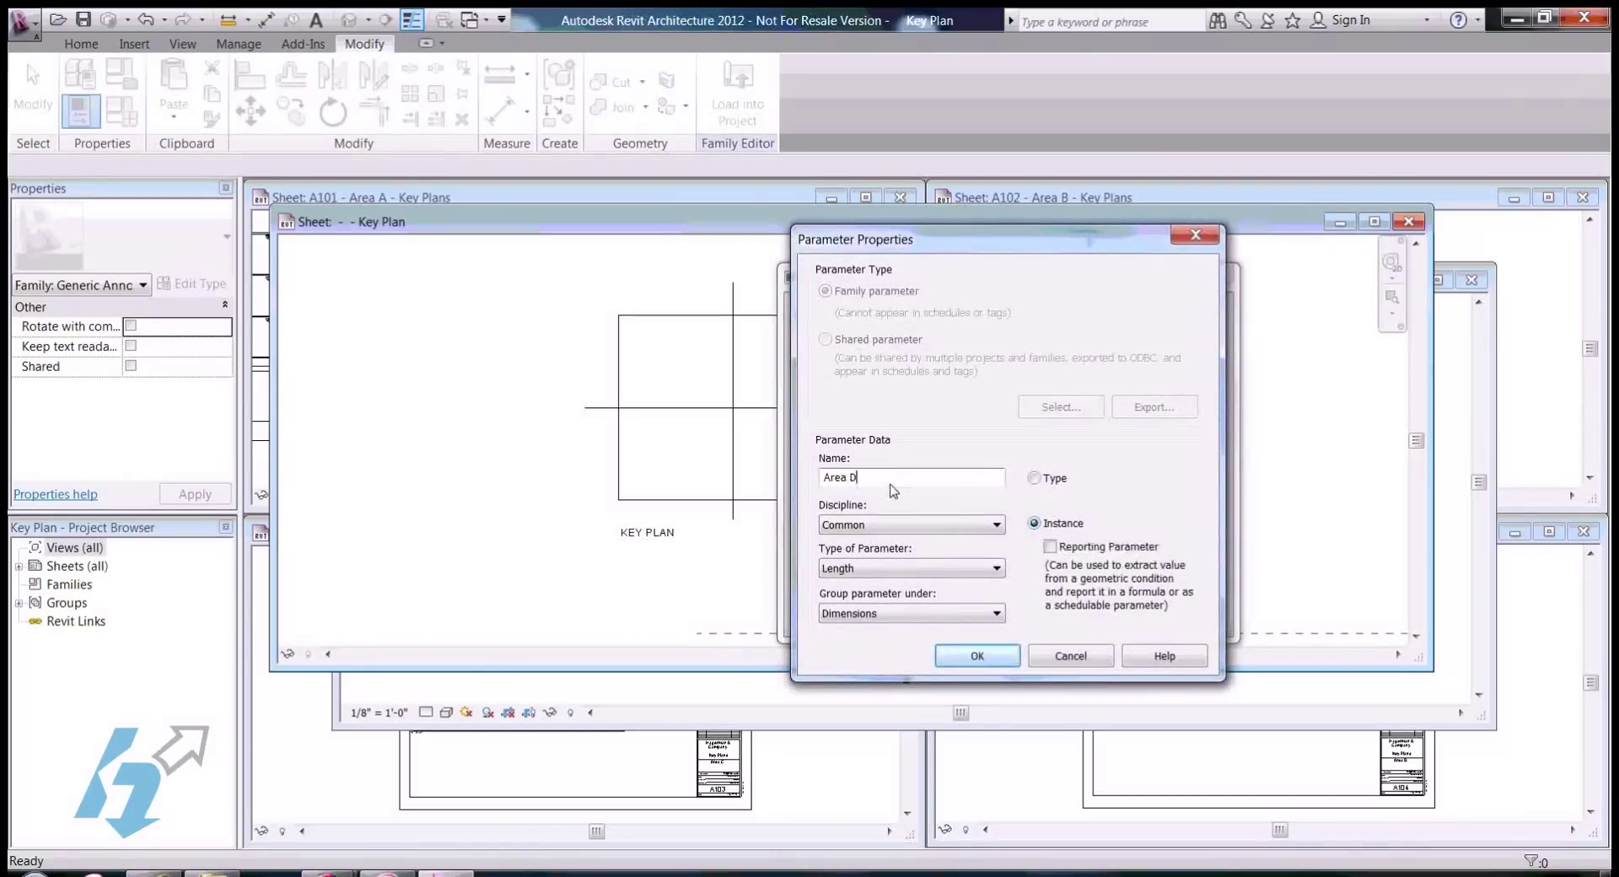
{"action": "left_click", "coordinate": [995, 568]}
{"action": "left_click", "coordinate": [860, 735]}
{"action": "left_click", "coordinate": [962, 664]}
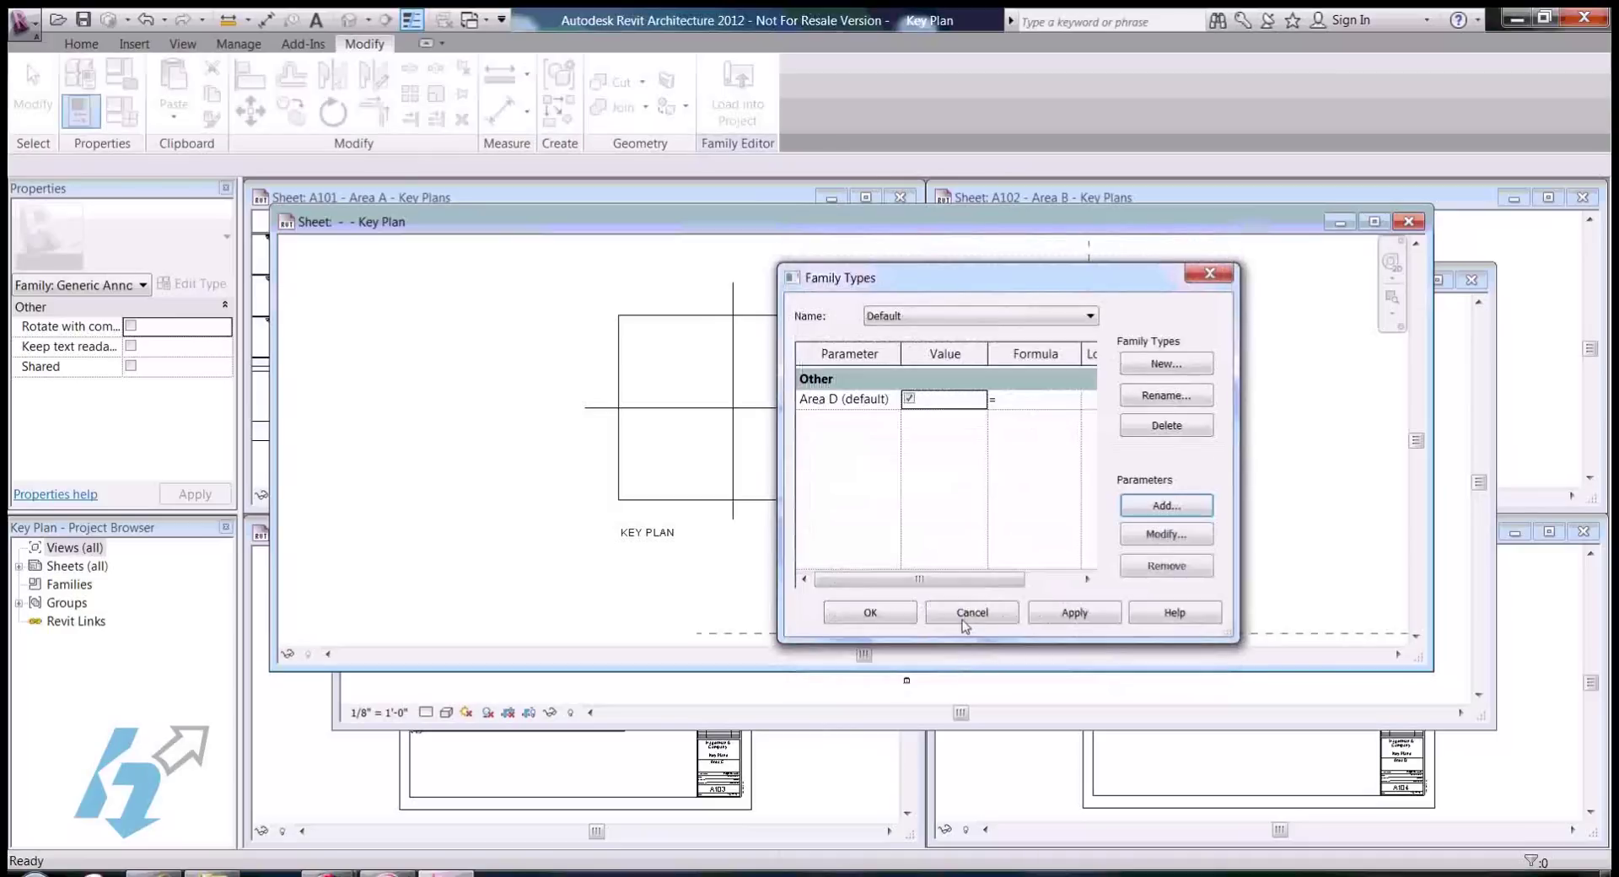
Step: Add a Yes/No instance parameter named Area C
{"action": "left_click", "coordinate": [1147, 507]}
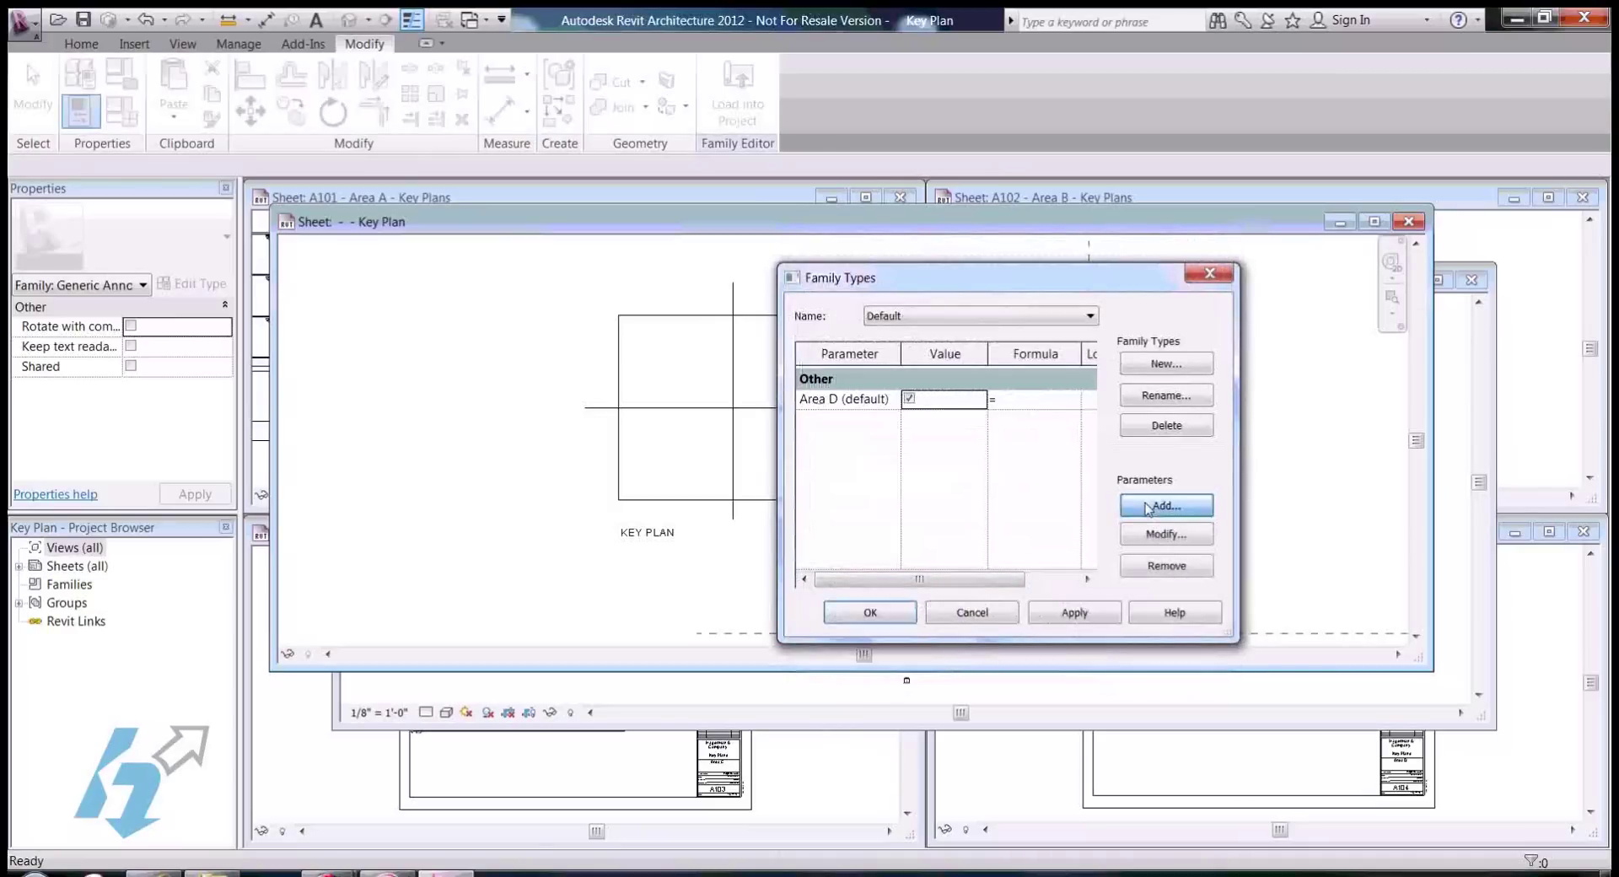
{"action": "type", "text": "Area C"}
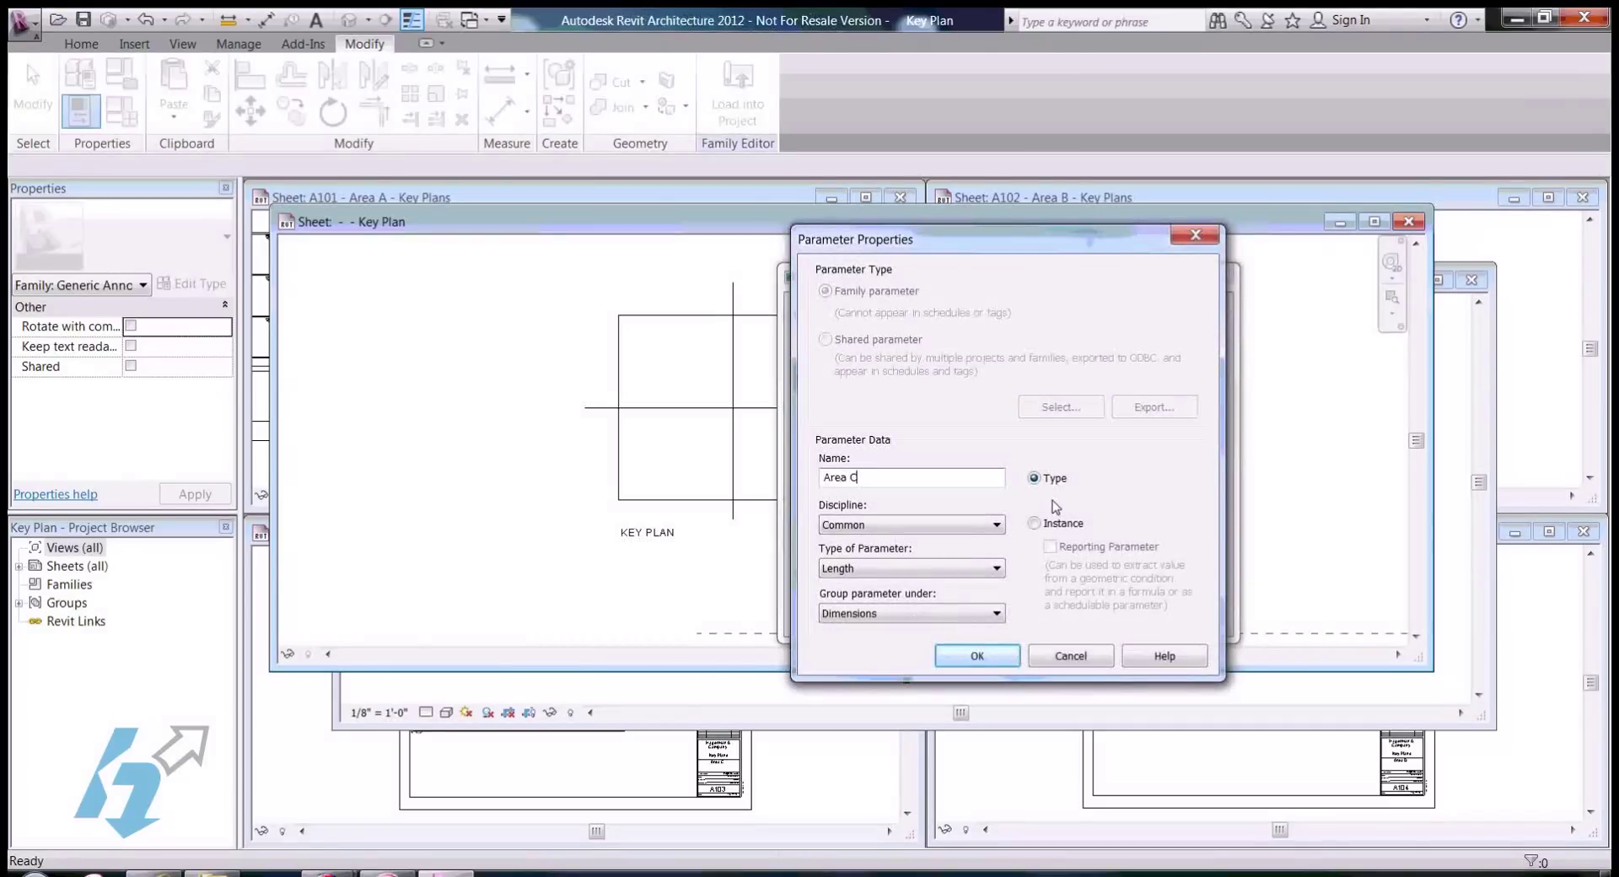
{"action": "left_click", "coordinate": [1036, 523]}
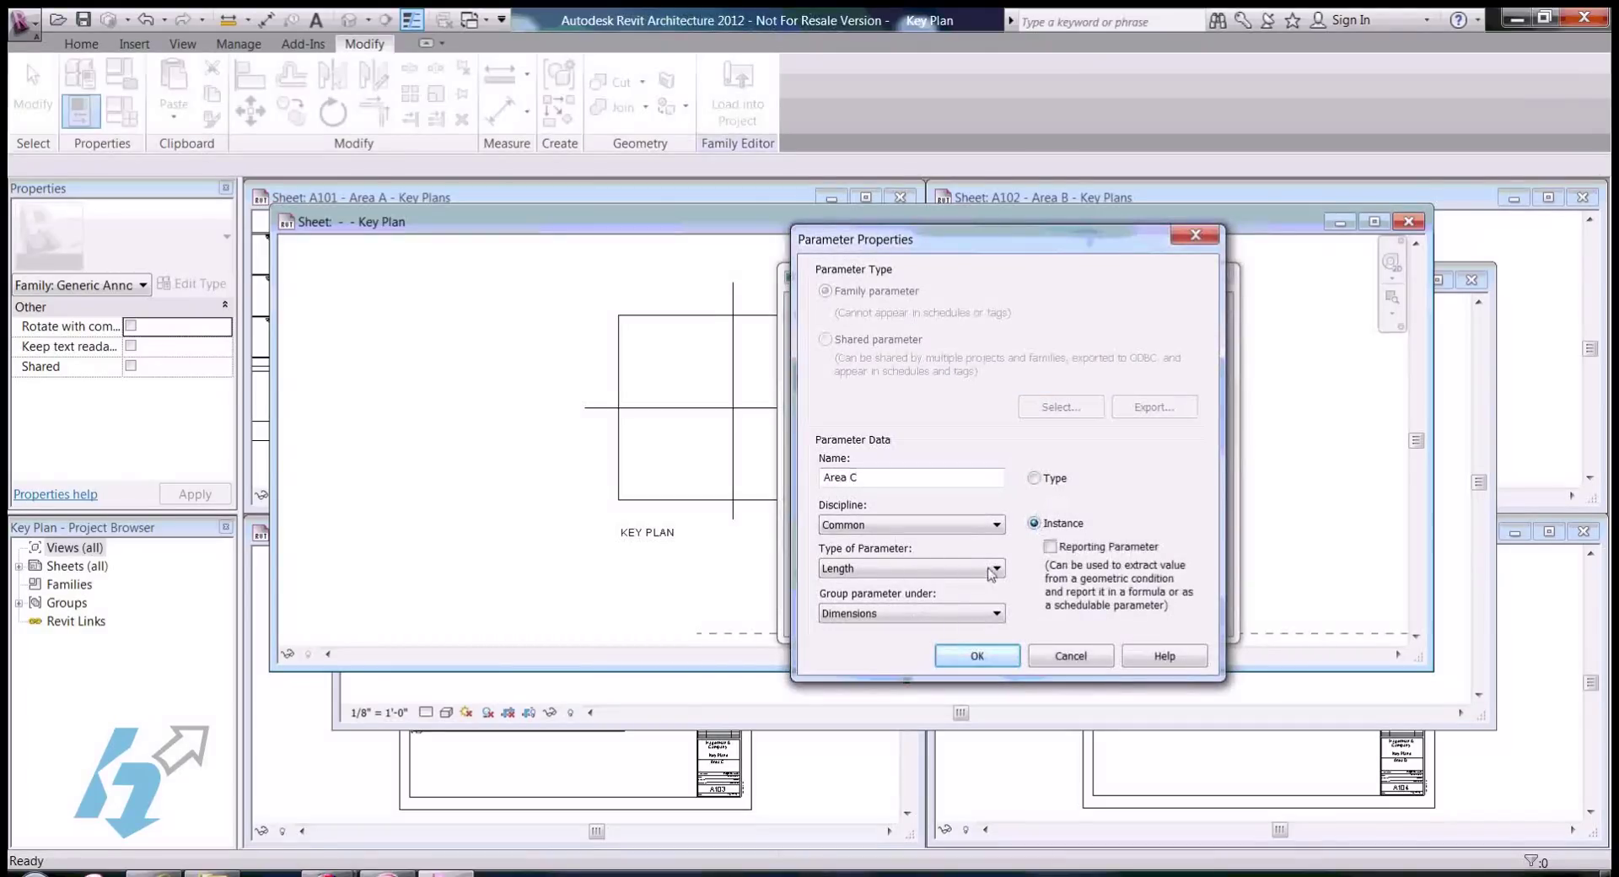
{"action": "left_click", "coordinate": [996, 567]}
{"action": "left_click", "coordinate": [873, 730]}
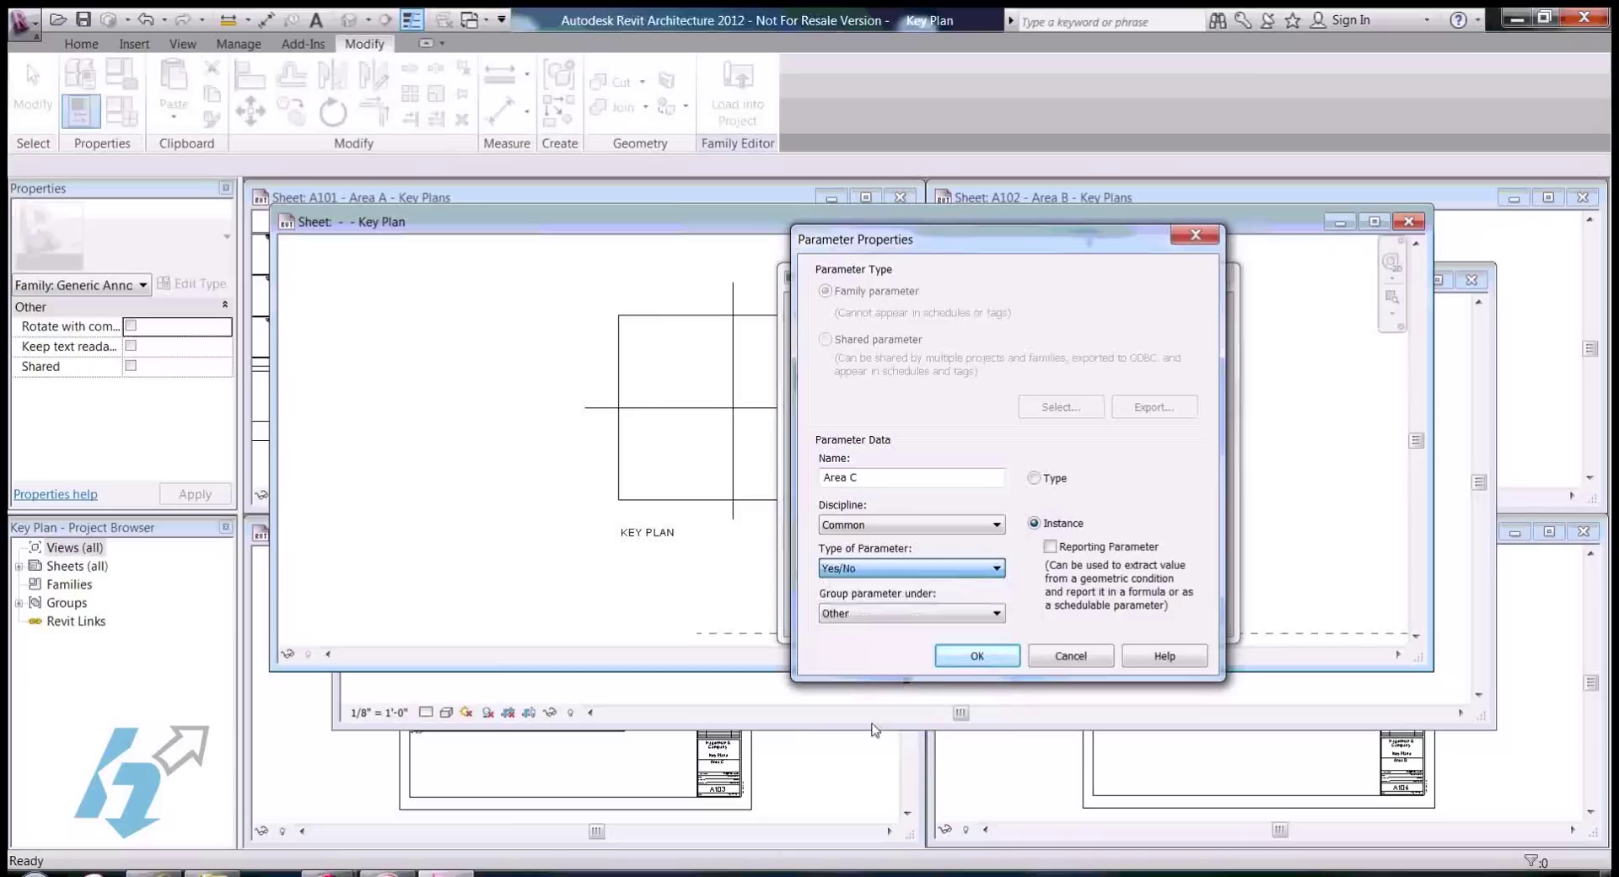
{"action": "left_click", "coordinate": [977, 657]}
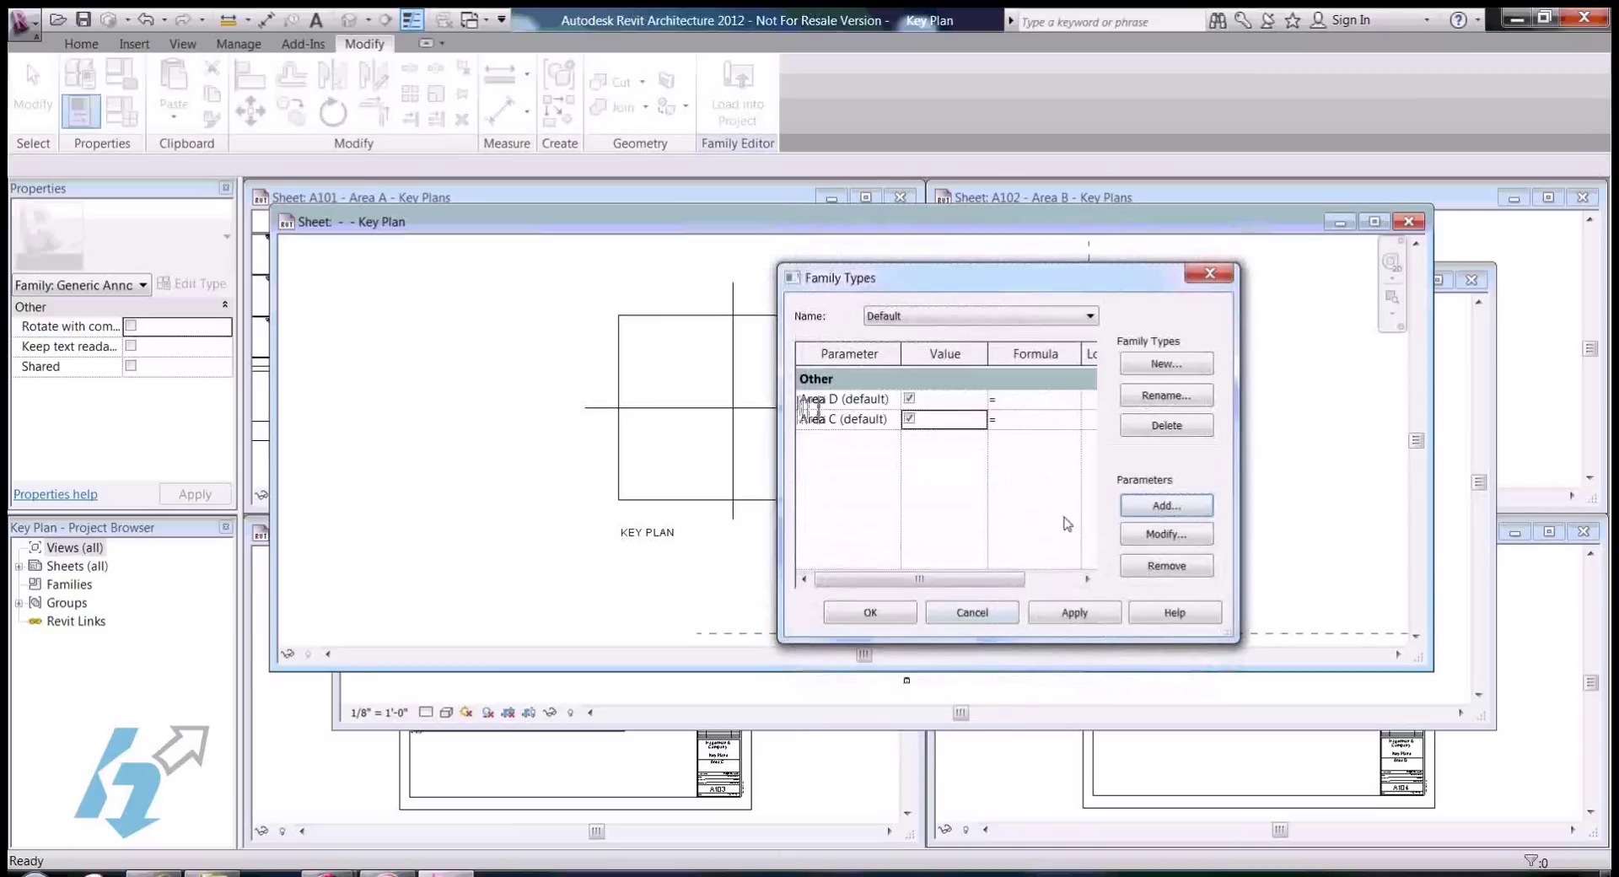
Step: Add a Yes/No instance parameter named Area B
{"action": "left_click", "coordinate": [1151, 509]}
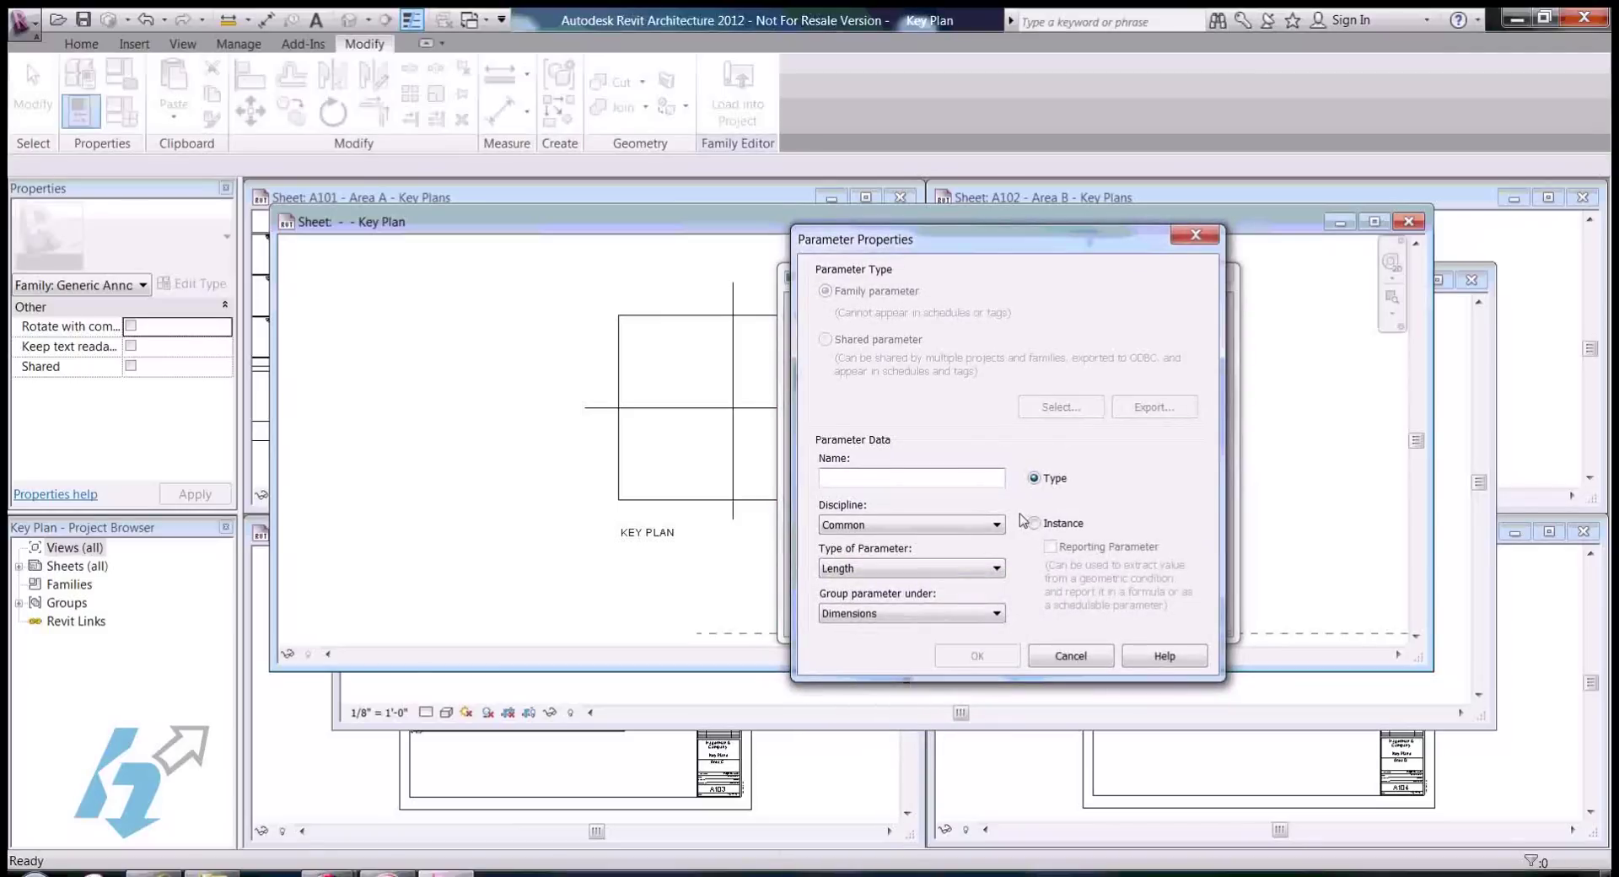
{"action": "left_click", "coordinate": [1036, 523]}
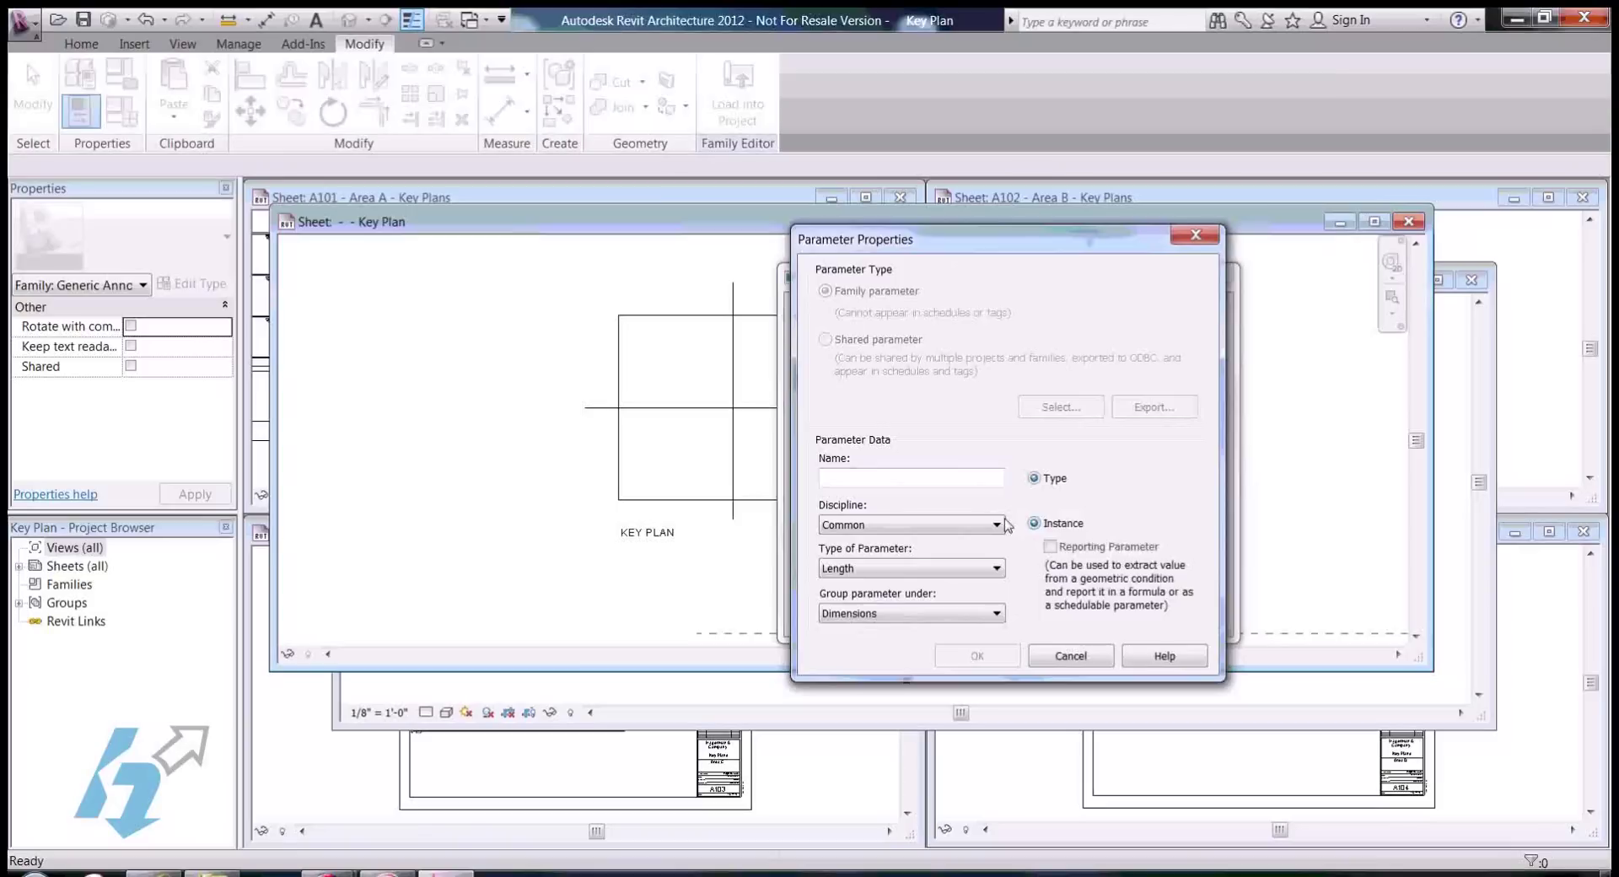
{"action": "left_click", "coordinate": [912, 479]}
{"action": "type", "text": "Area B"}
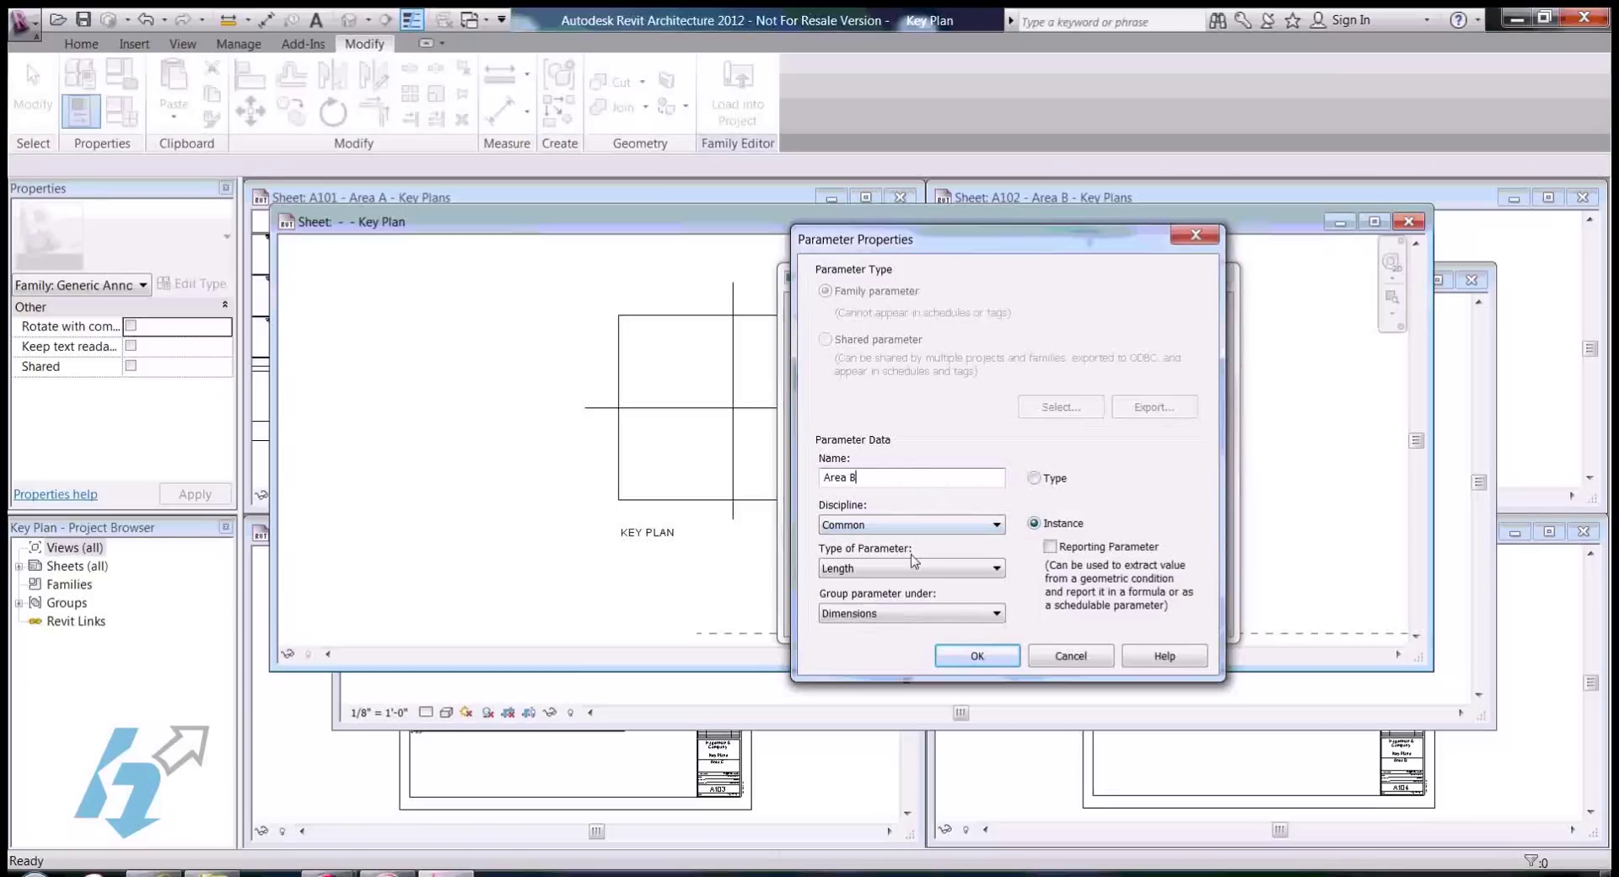
{"action": "left_click", "coordinate": [913, 565]}
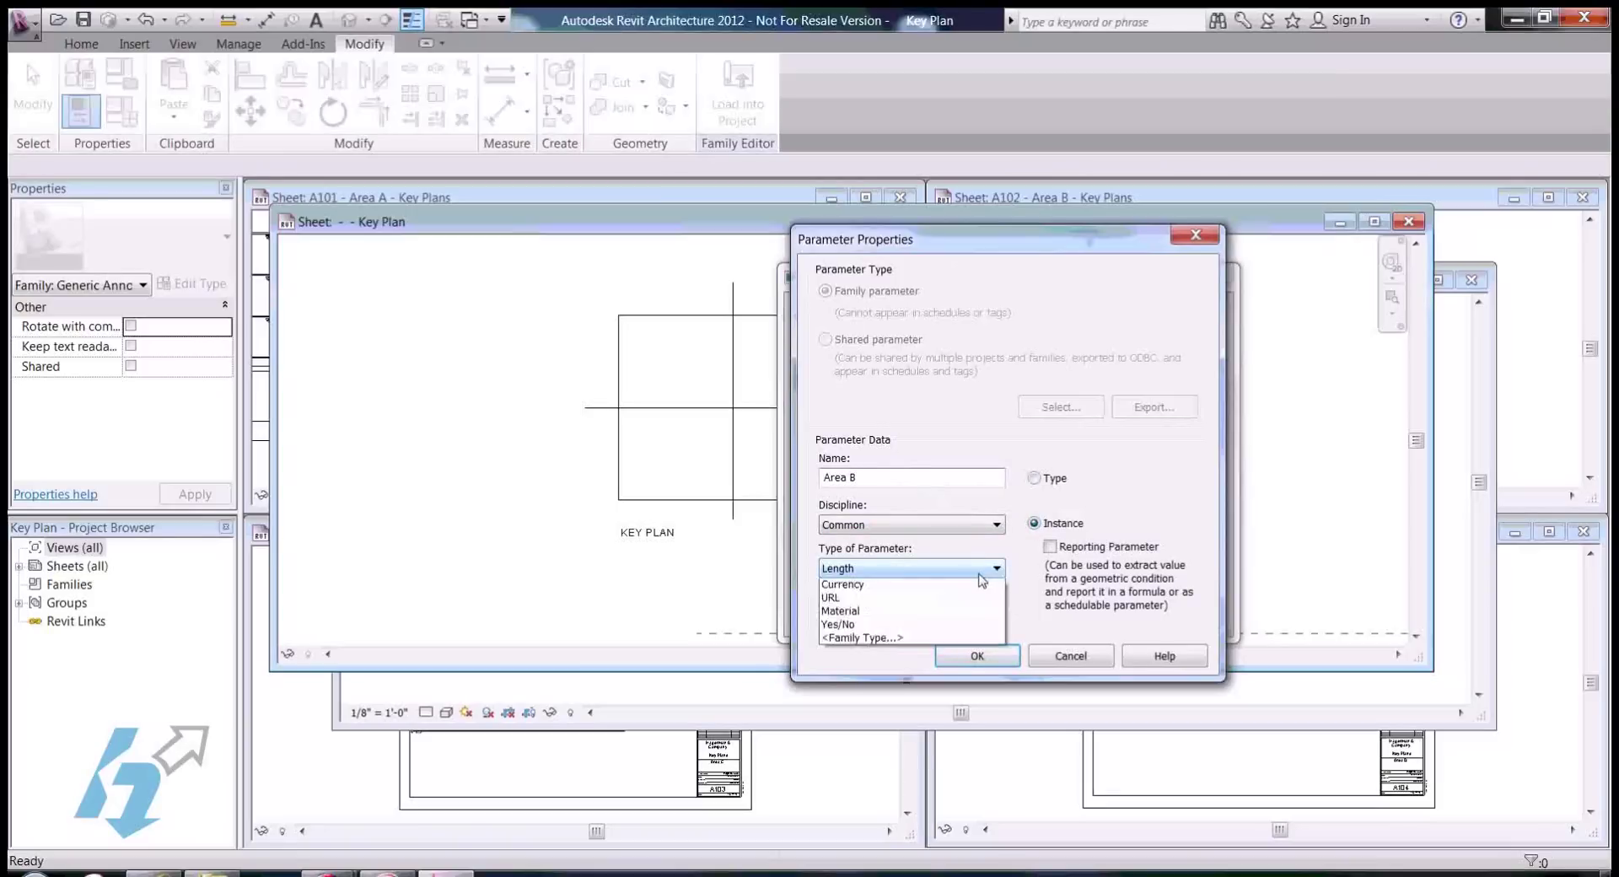
{"action": "left_click", "coordinate": [888, 736]}
{"action": "left_click", "coordinate": [977, 656]}
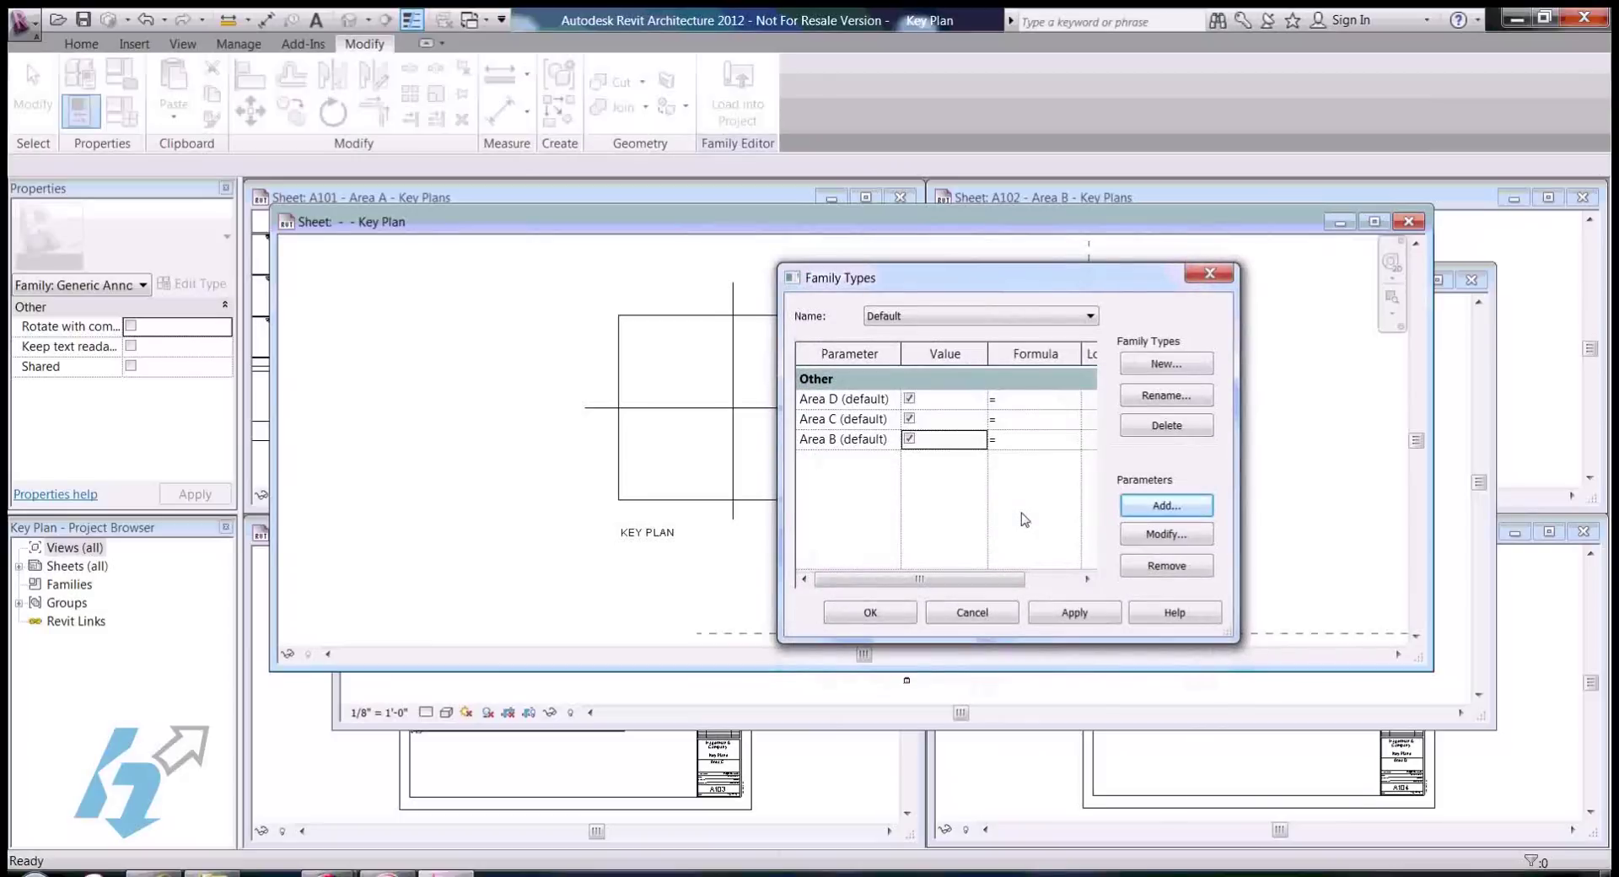
Step: Add a Yes/No instance parameter named Area A and close Family Types
{"action": "left_click", "coordinate": [1146, 508]}
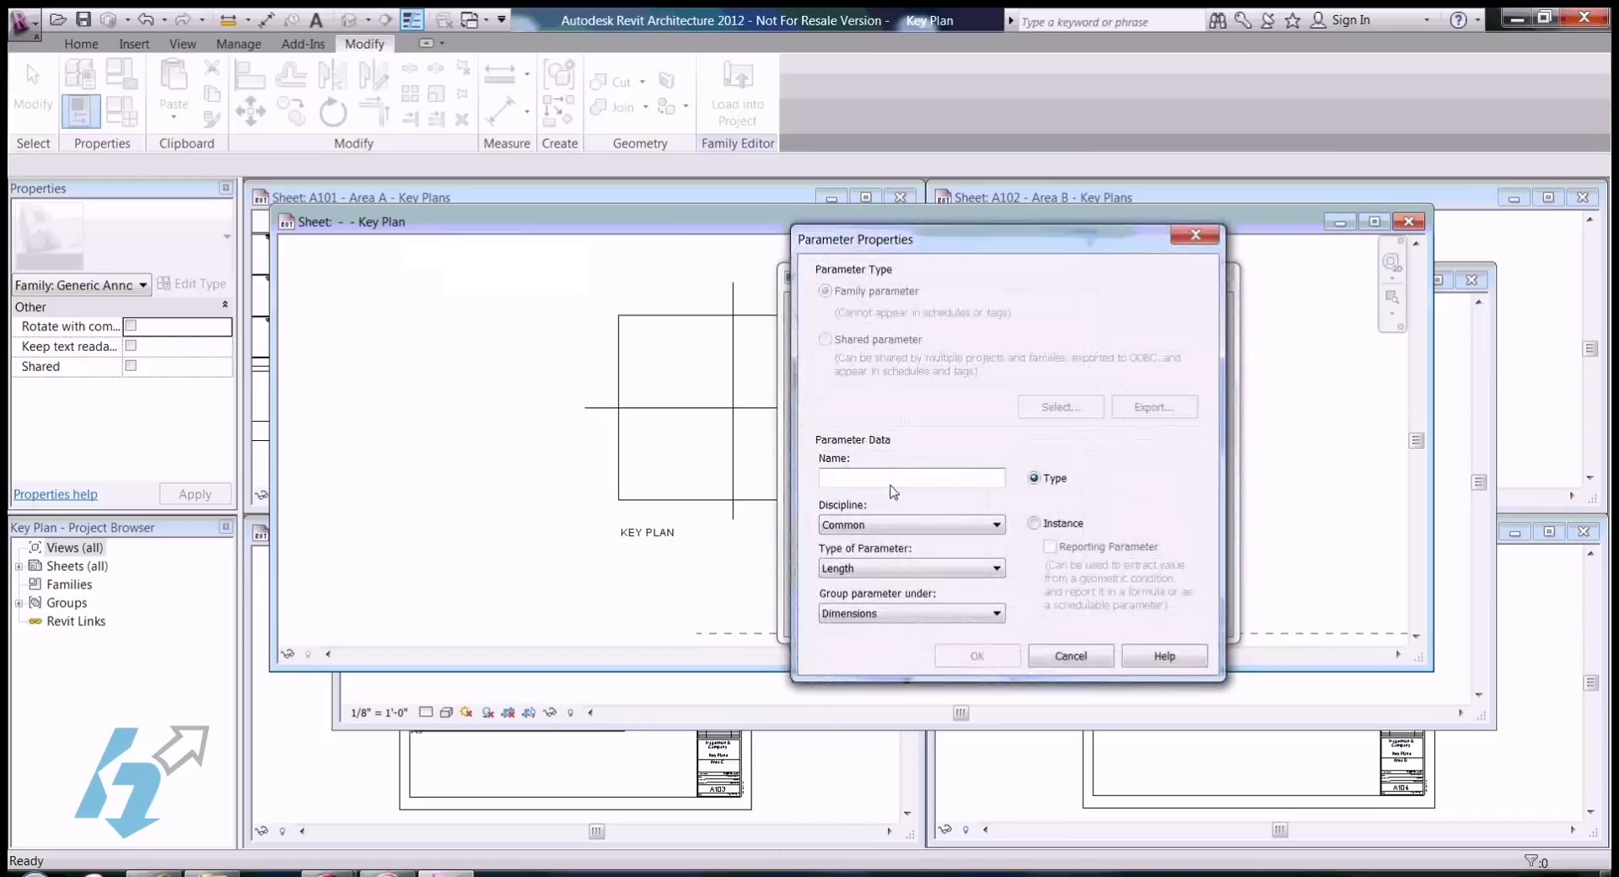
{"action": "type", "text": "Area A"}
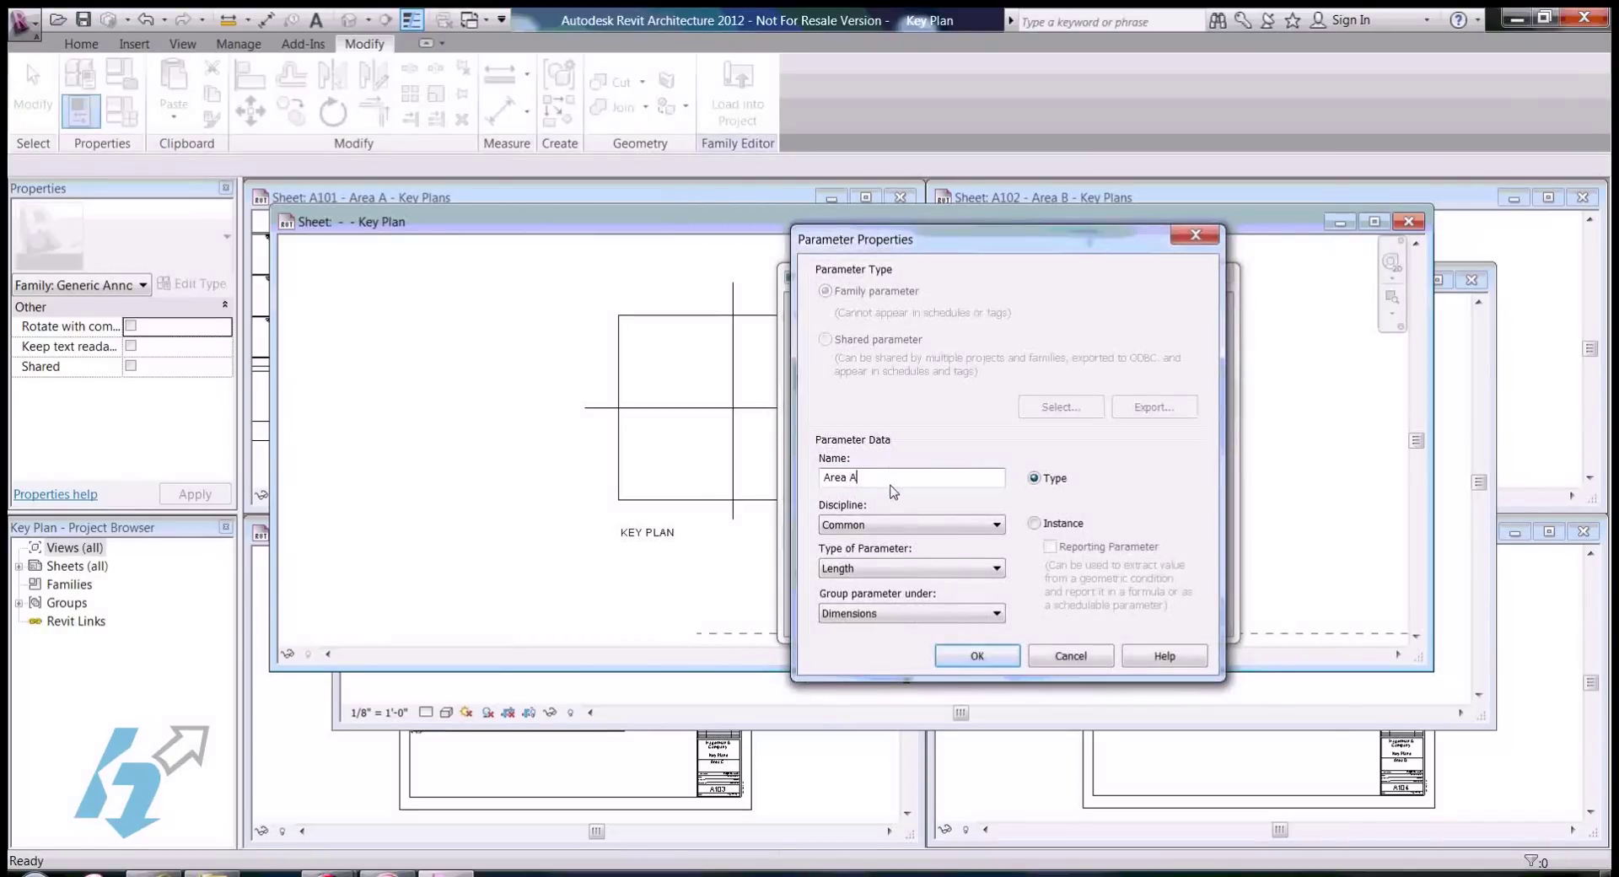
{"action": "left_click", "coordinate": [1034, 524]}
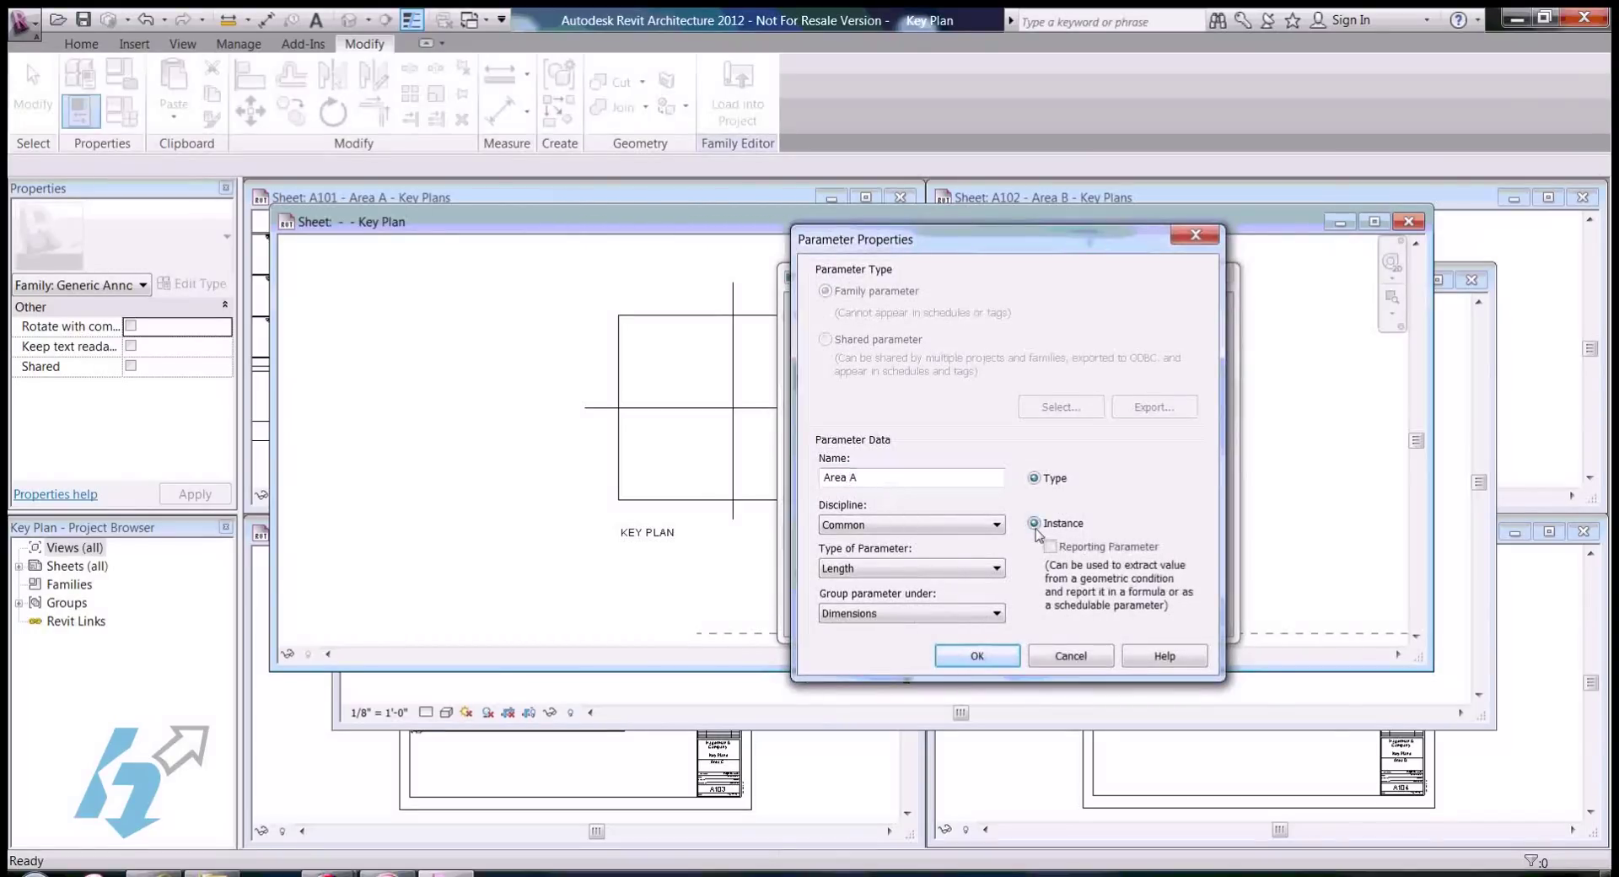
{"action": "left_click", "coordinate": [981, 574]}
{"action": "left_click", "coordinate": [935, 727]}
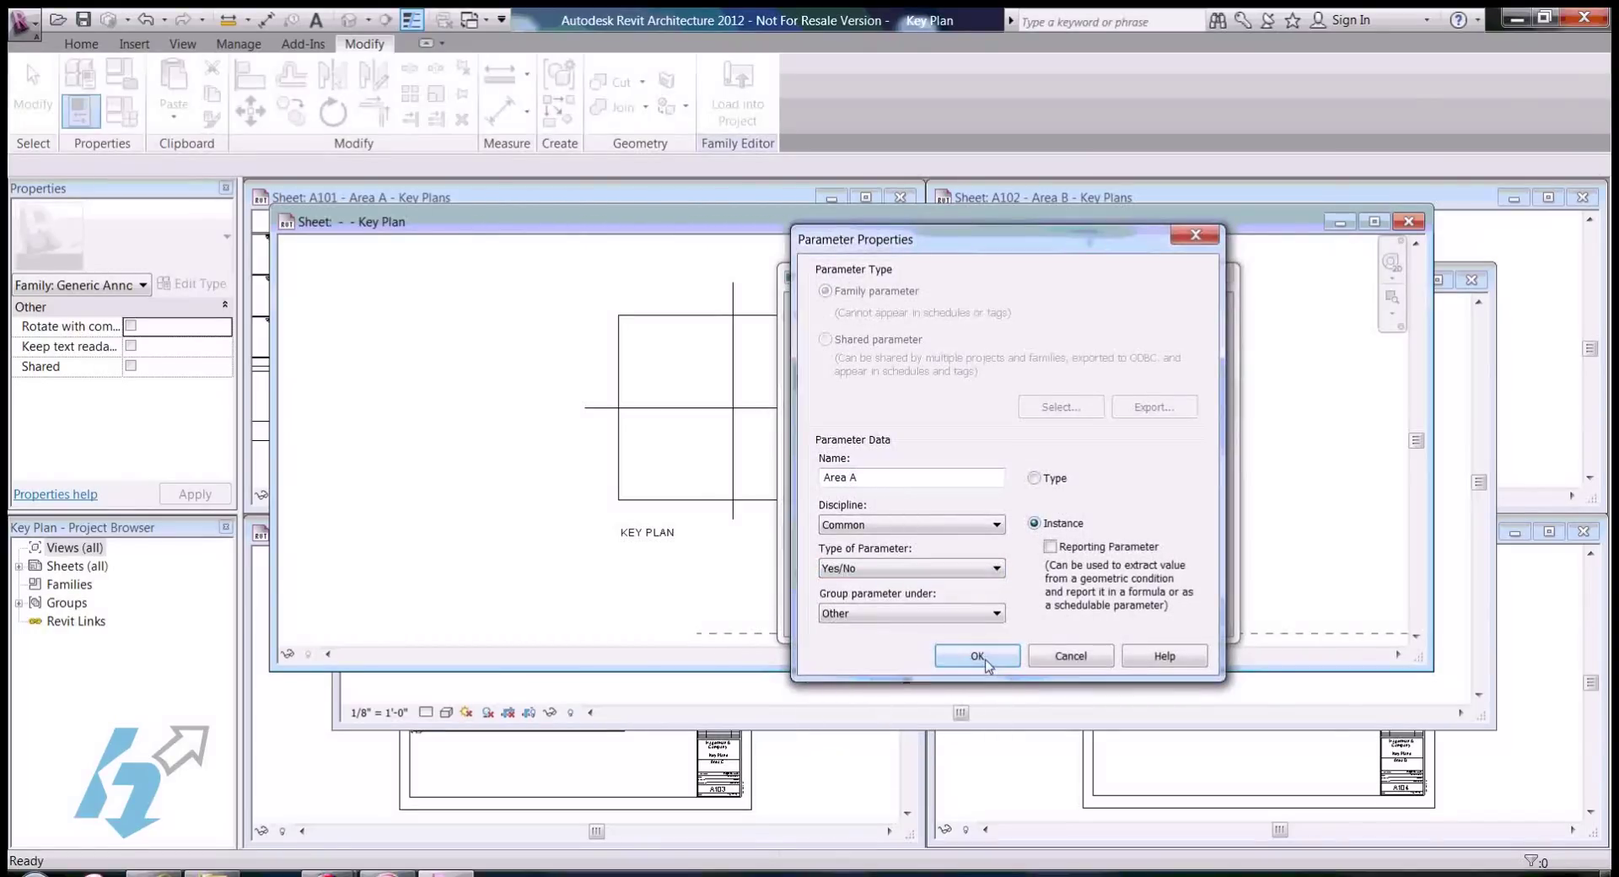
{"action": "left_click", "coordinate": [983, 659]}
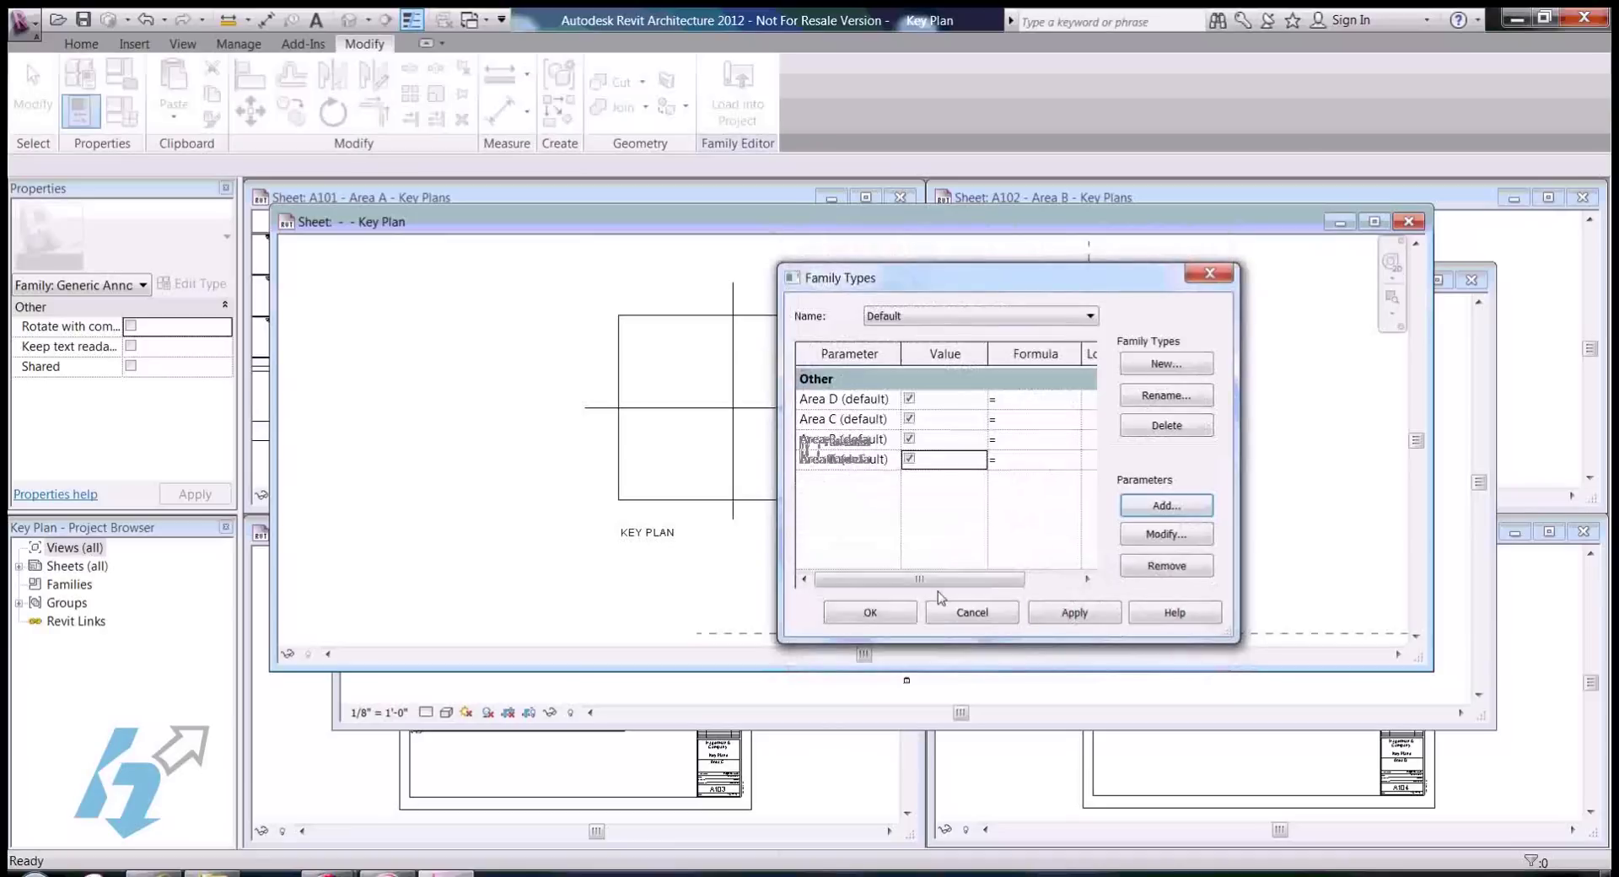
{"action": "left_click", "coordinate": [897, 618]}
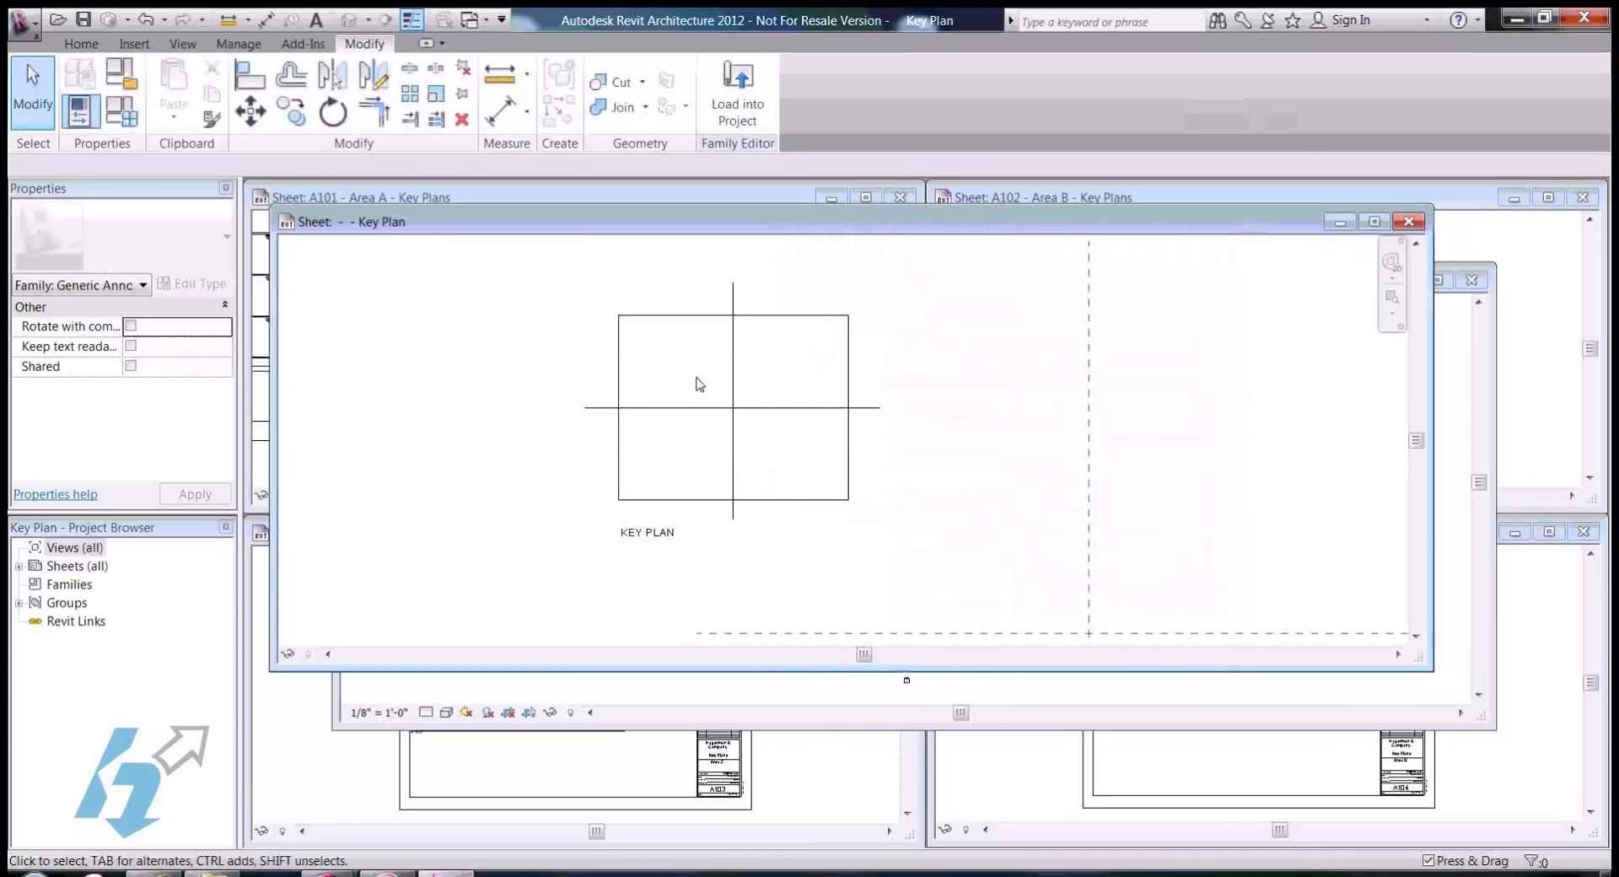
Step: Sketch a rectangular filled-region boundary from the top-left corner to the centre crossing, then view its Solid Black type properties
{"action": "scroll", "coordinate": [699, 384], "scroll_direction": "up", "scroll_amount": 1}
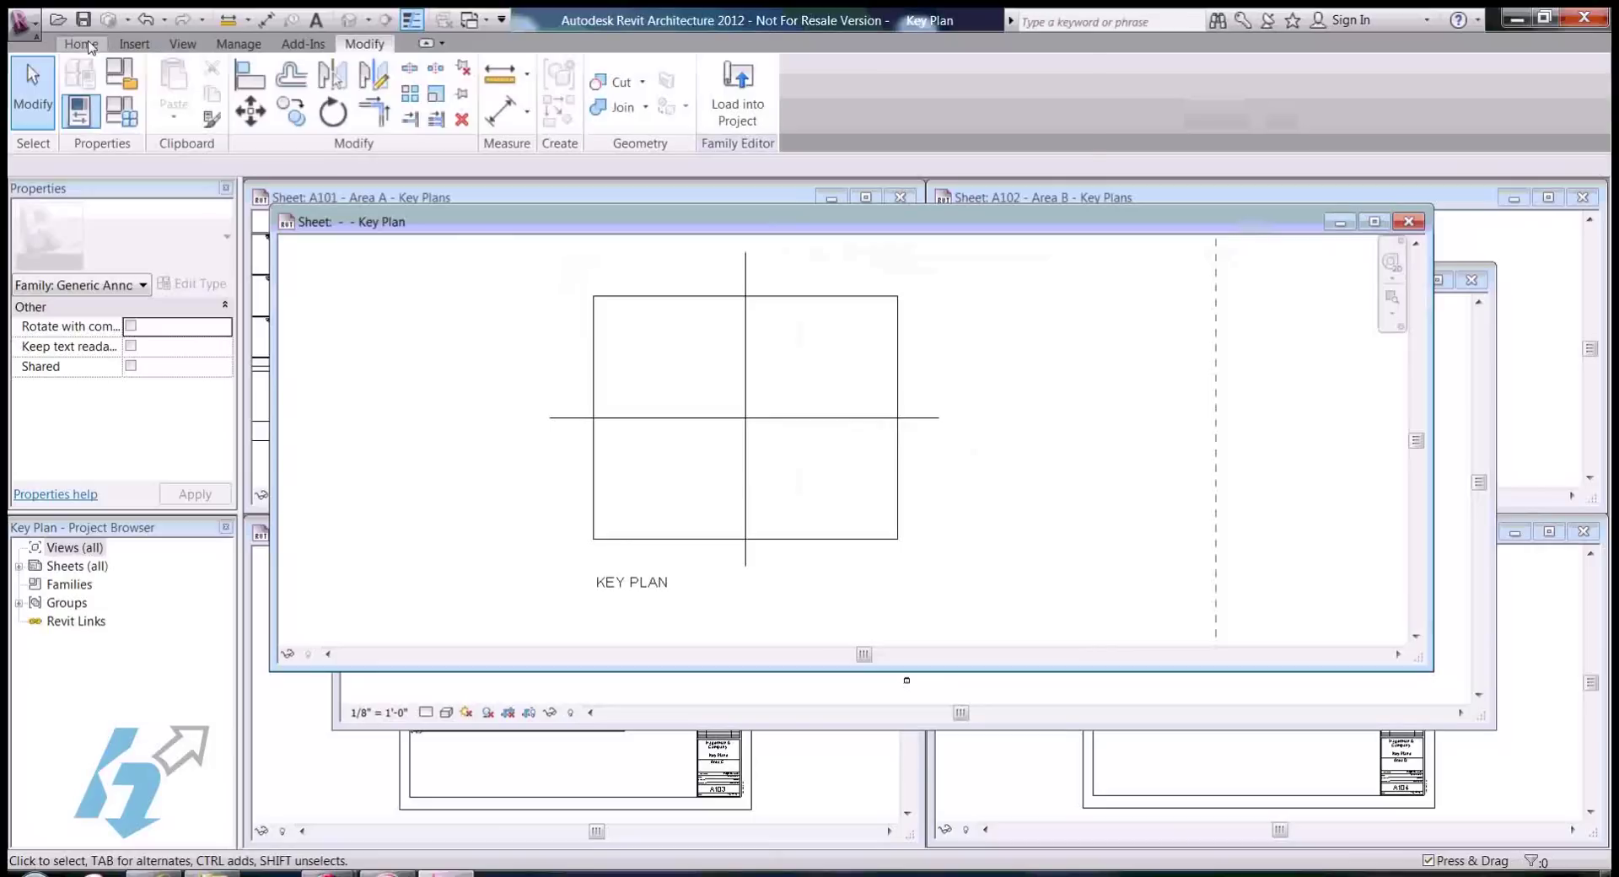
{"action": "left_click", "coordinate": [81, 43]}
{"action": "left_click", "coordinate": [448, 94]}
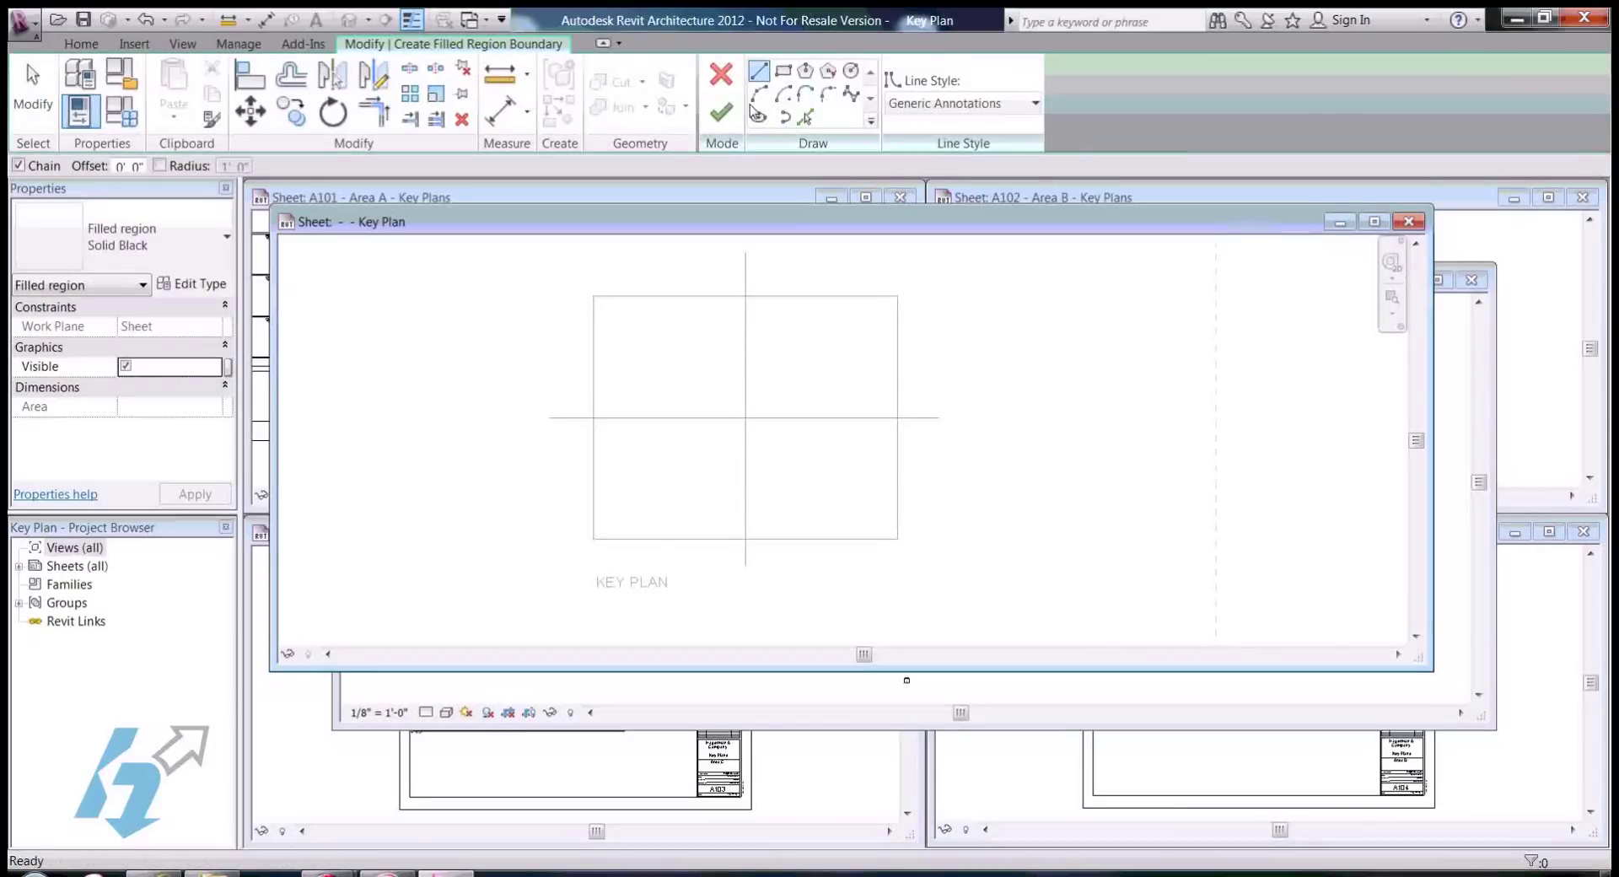
{"action": "left_click", "coordinate": [789, 76]}
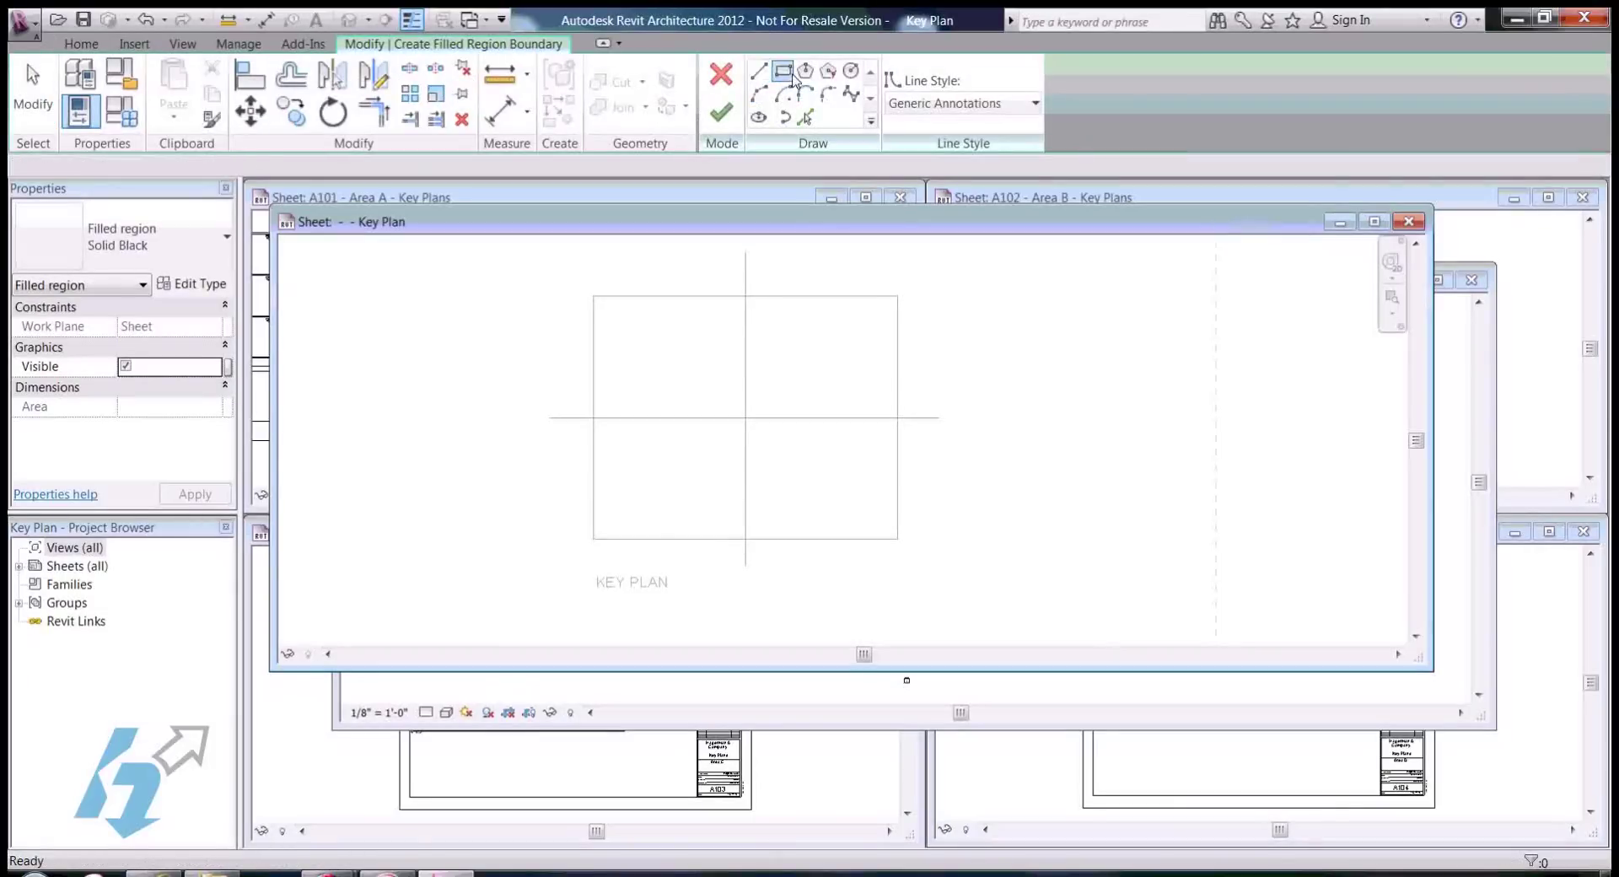
{"action": "left_click", "coordinate": [595, 296]}
{"action": "left_click", "coordinate": [625, 317]}
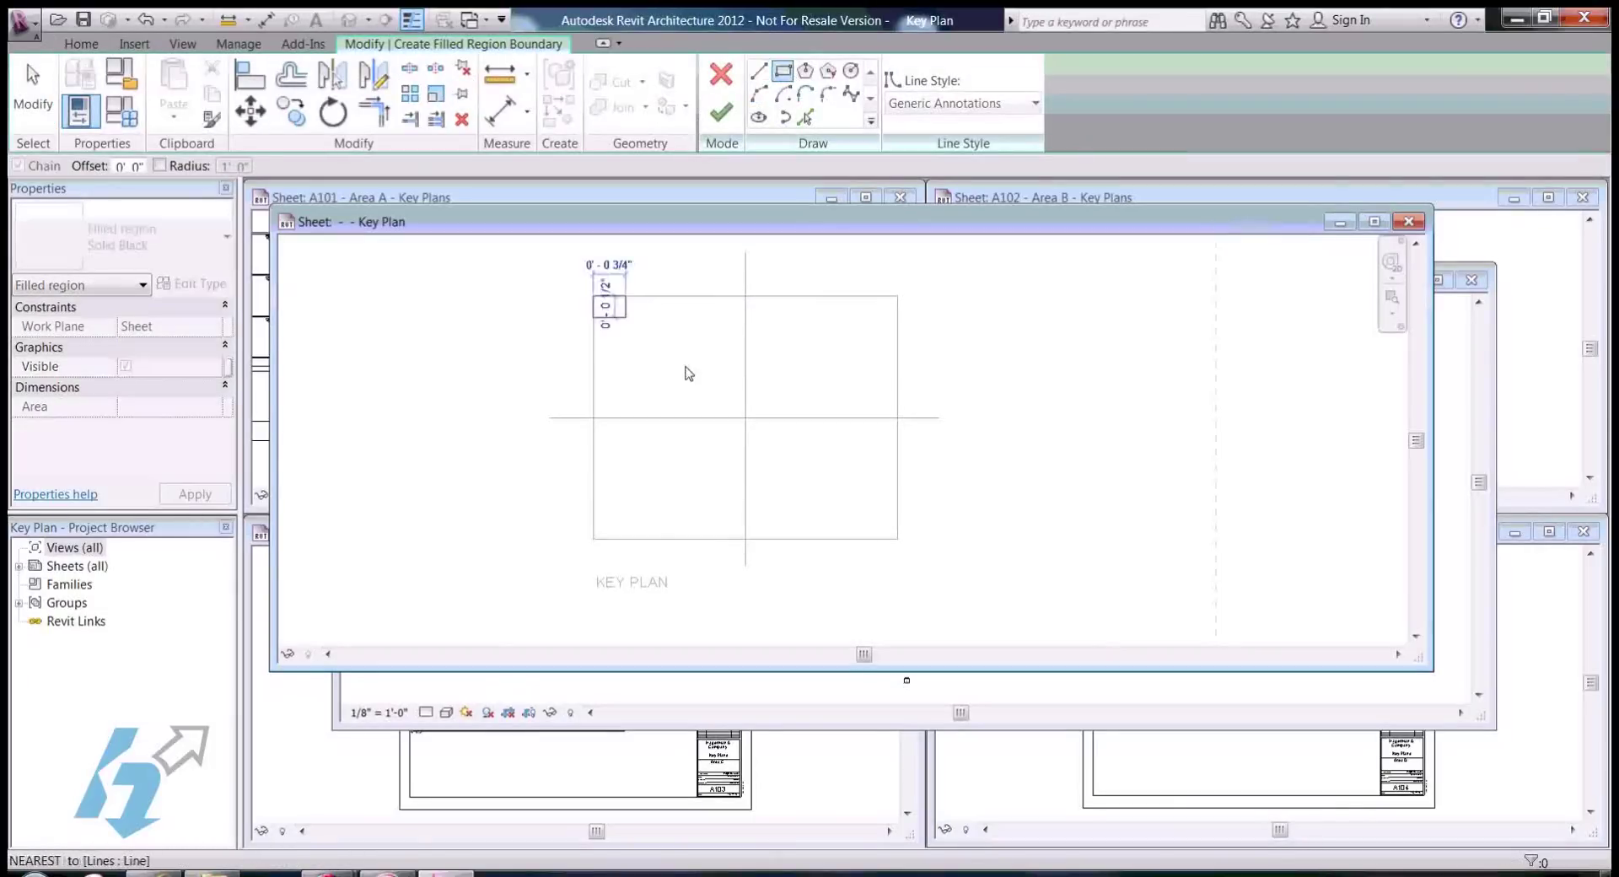
{"action": "left_click", "coordinate": [745, 417]}
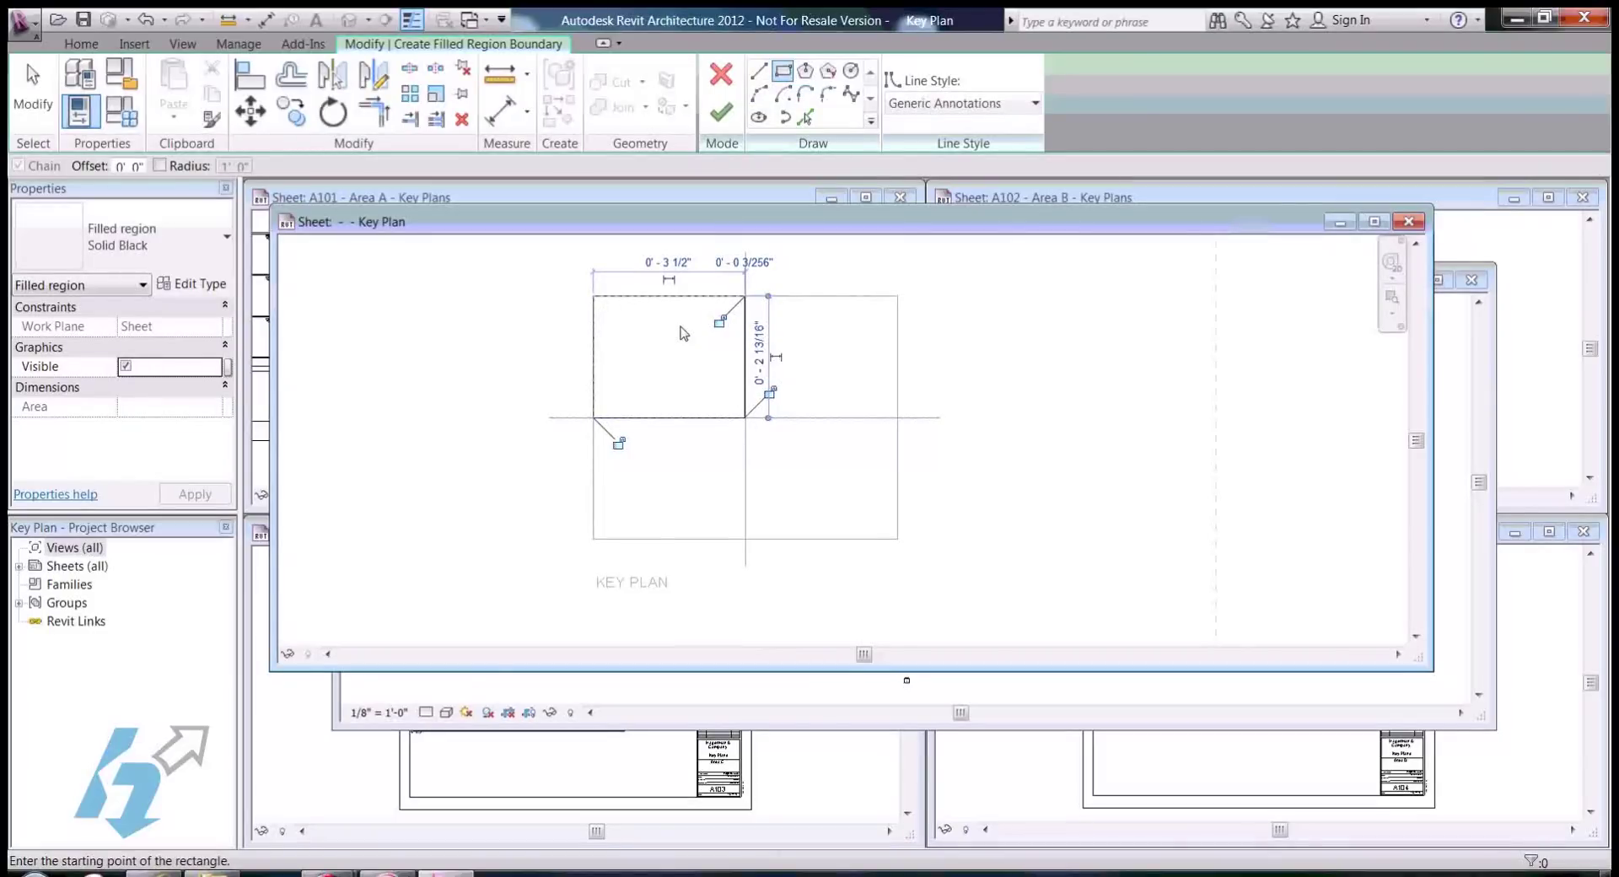
{"action": "key", "text": "Escape"}
{"action": "scroll", "coordinate": [681, 318], "scroll_direction": "up", "scroll_amount": 2}
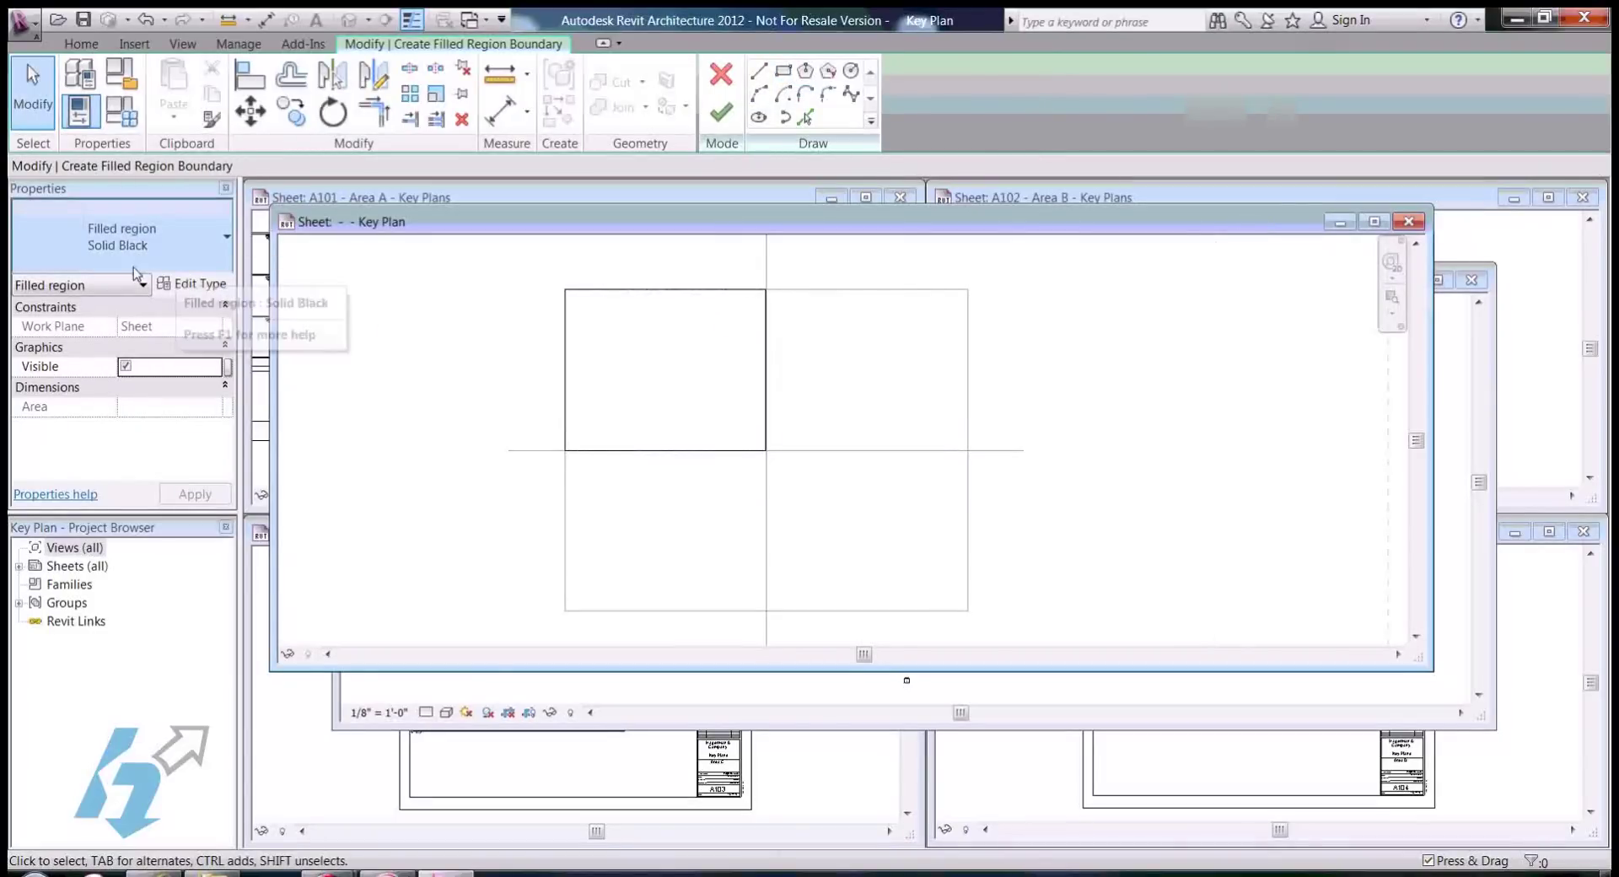
{"action": "left_click", "coordinate": [191, 283]}
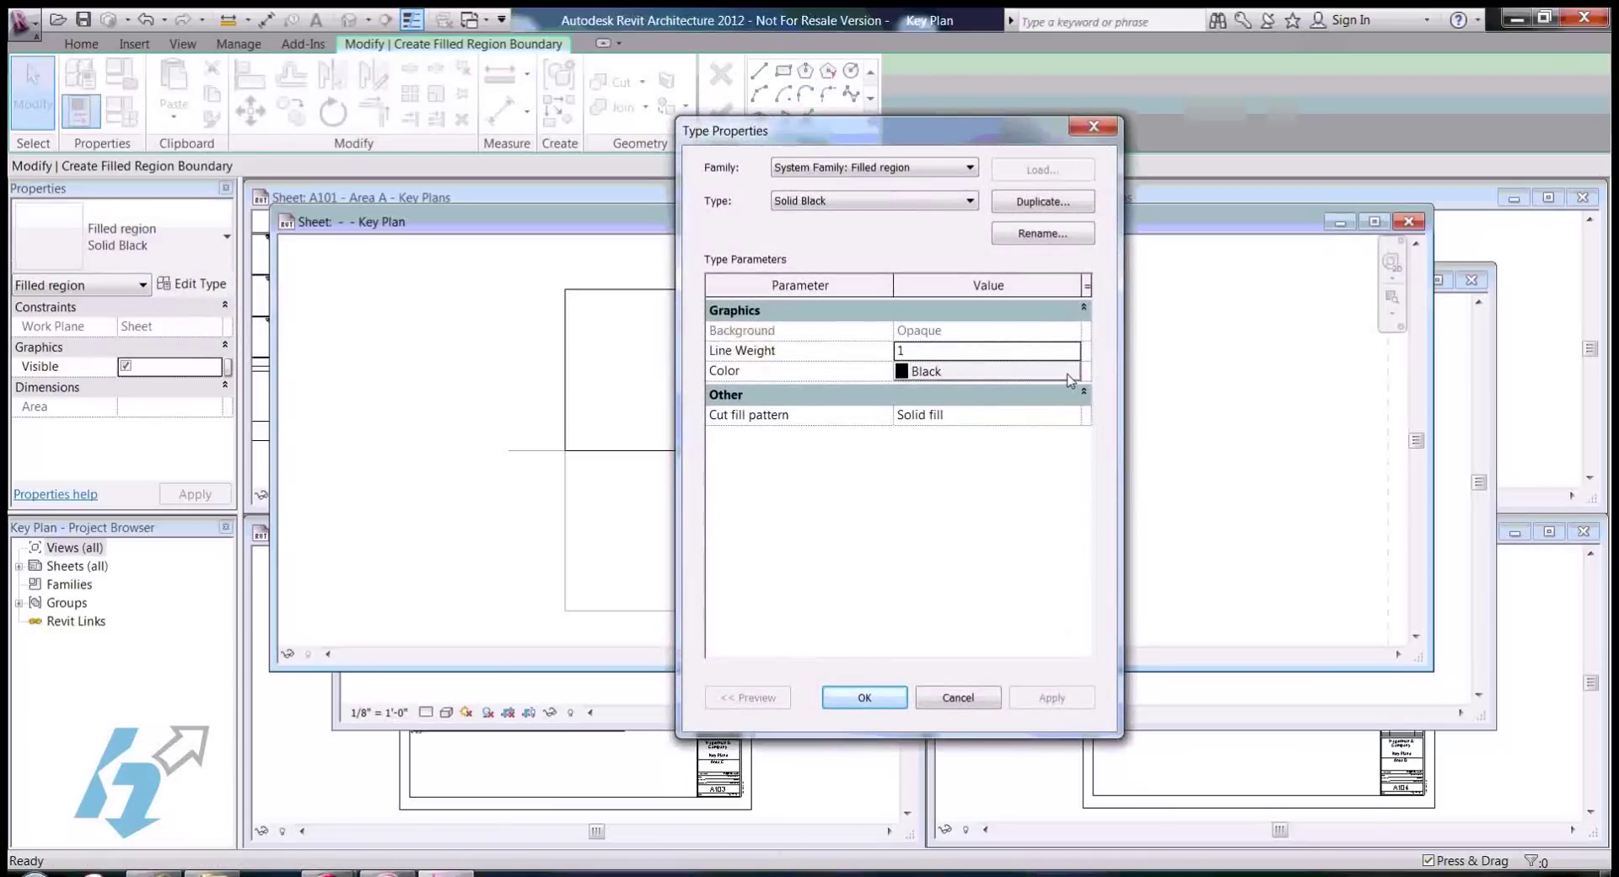
Step: Duplicate the region type as Diagonal Up with a Diagonal up cut fill pattern, then finish the sketch
{"action": "left_click", "coordinate": [1044, 203]}
{"action": "type", "text": "Diagonal Up"}
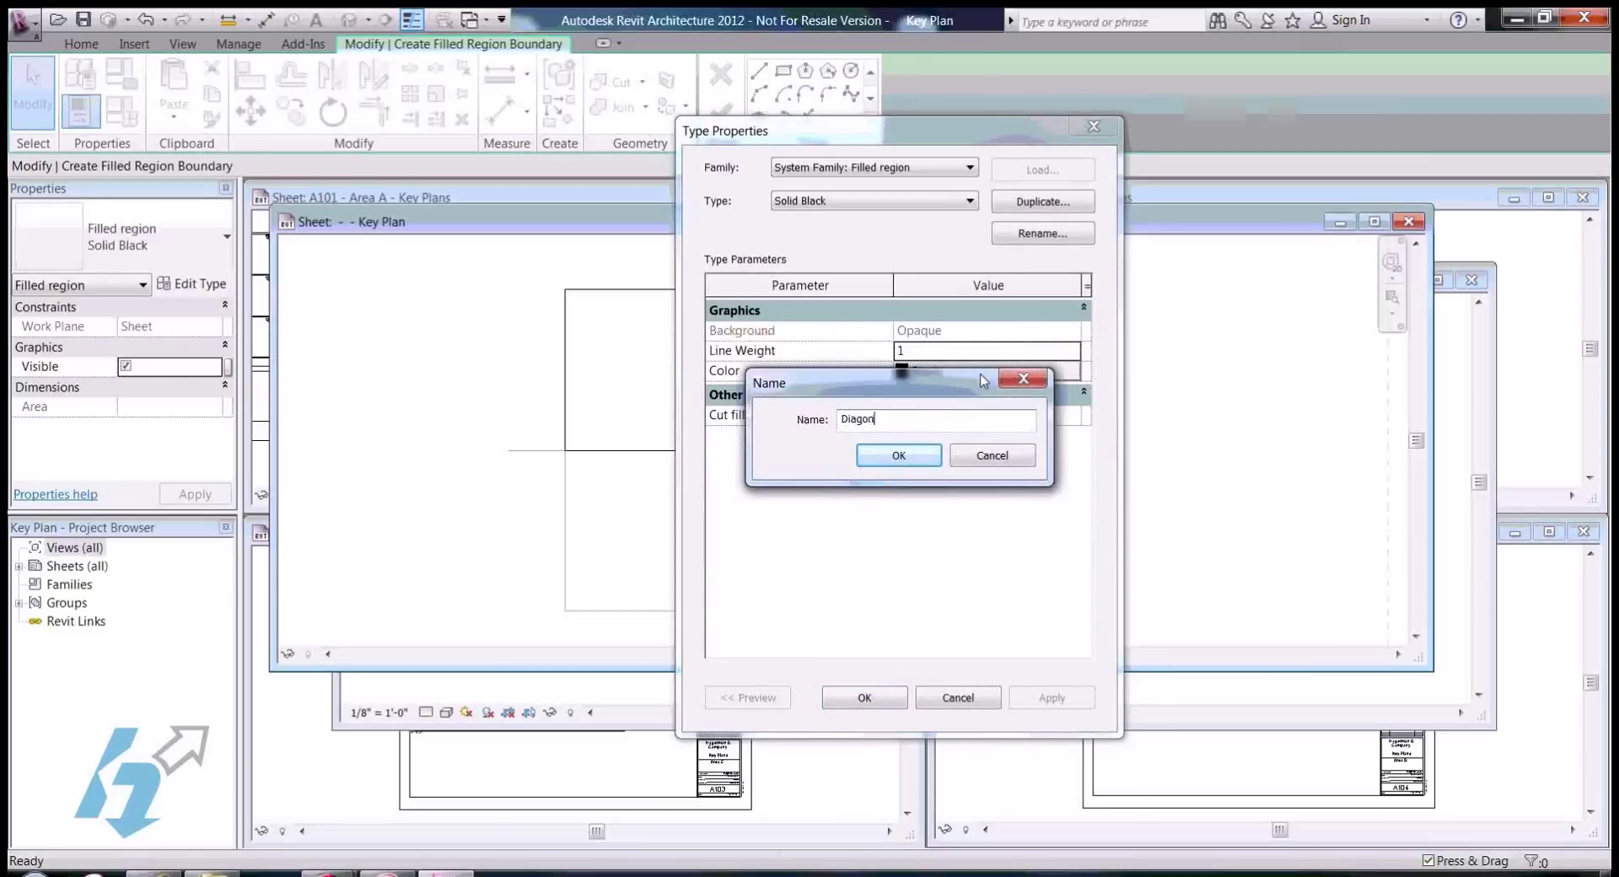
{"action": "left_click", "coordinate": [928, 458]}
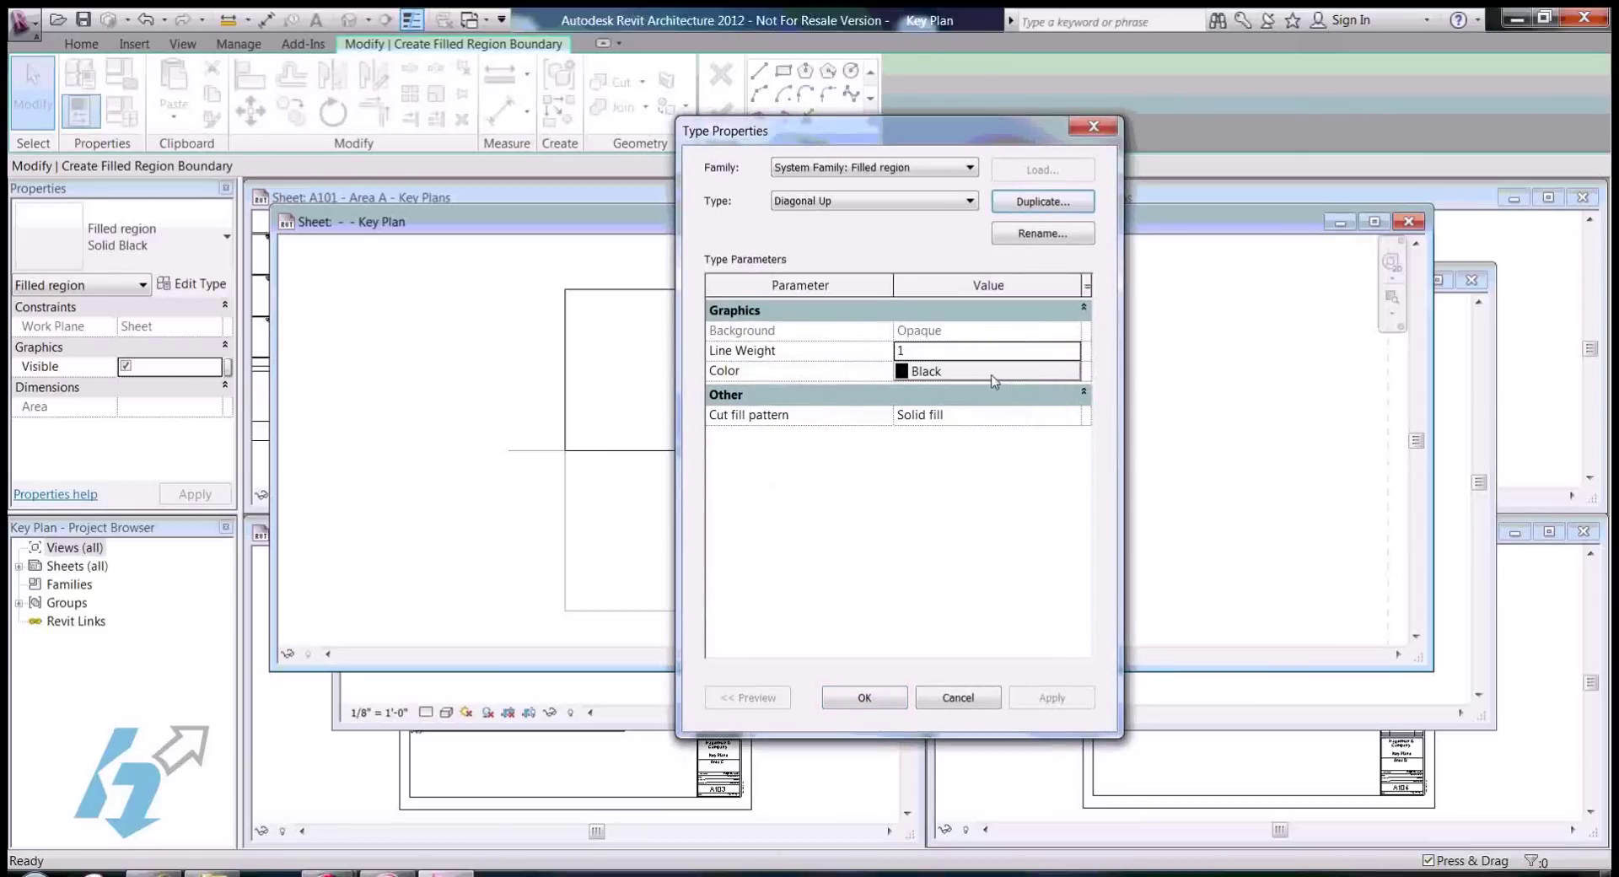
{"action": "left_click", "coordinate": [1079, 419]}
{"action": "left_click", "coordinate": [958, 407]}
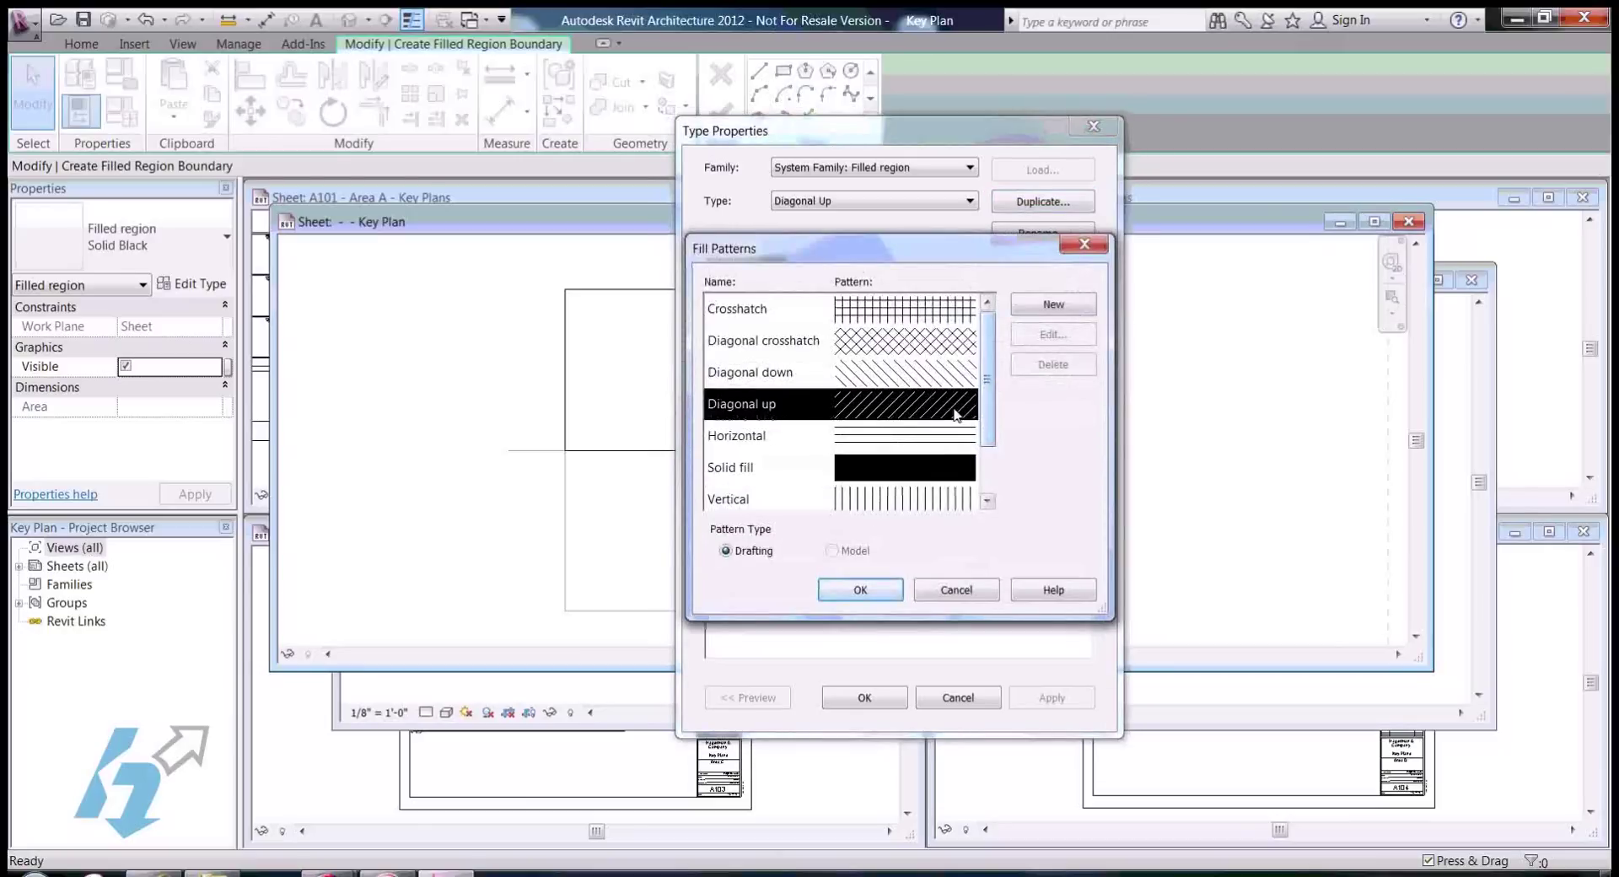
{"action": "left_click", "coordinate": [869, 583]}
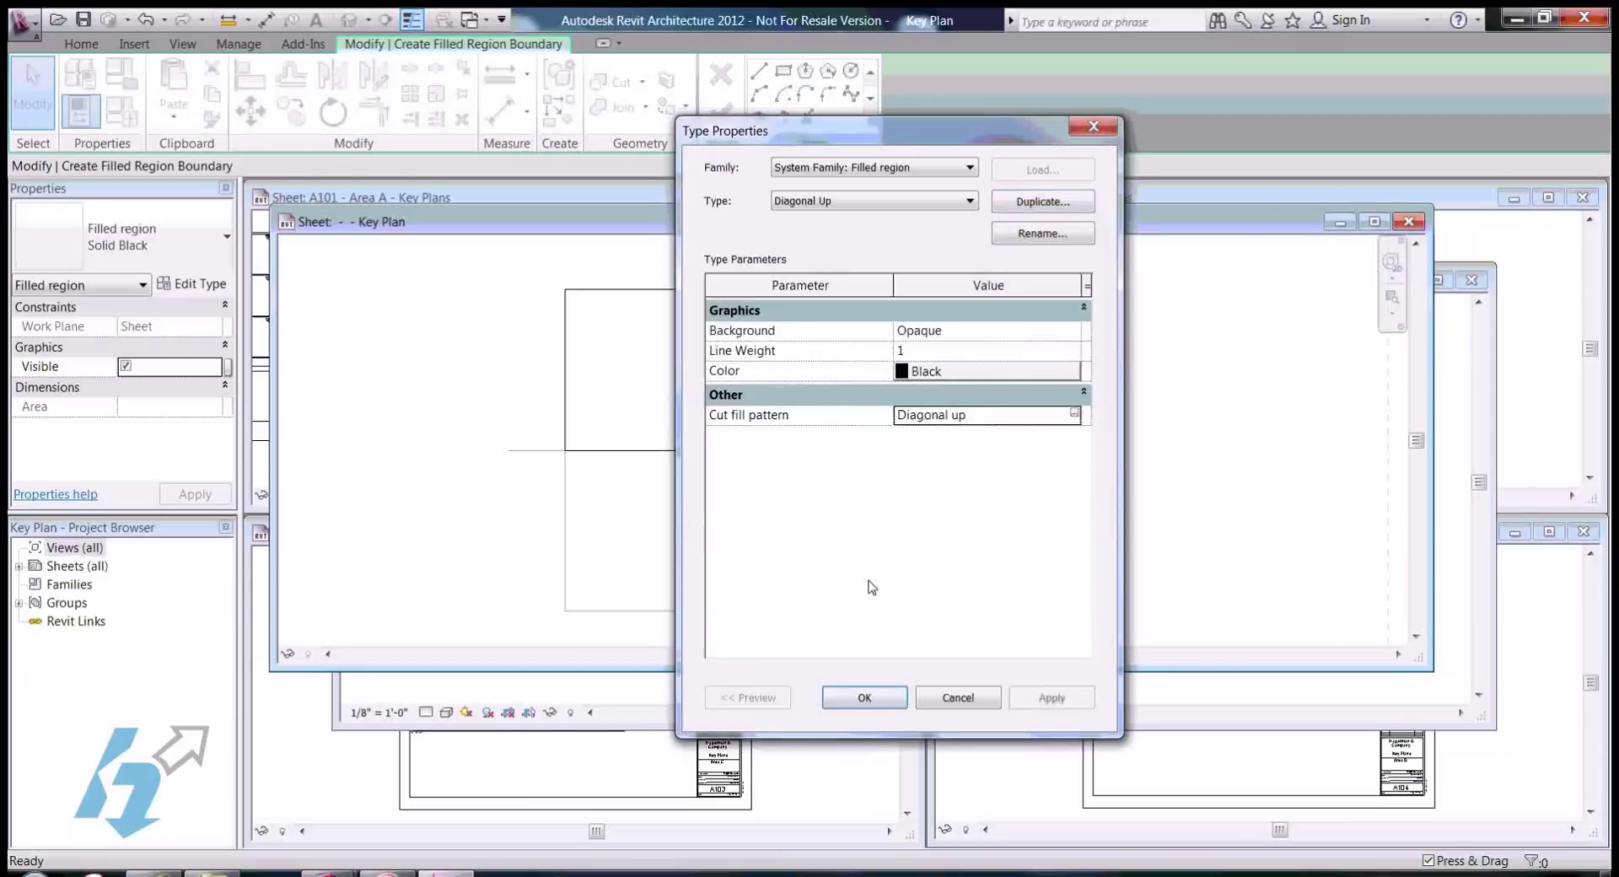
{"action": "left_click", "coordinate": [866, 697]}
{"action": "left_click", "coordinate": [721, 112]}
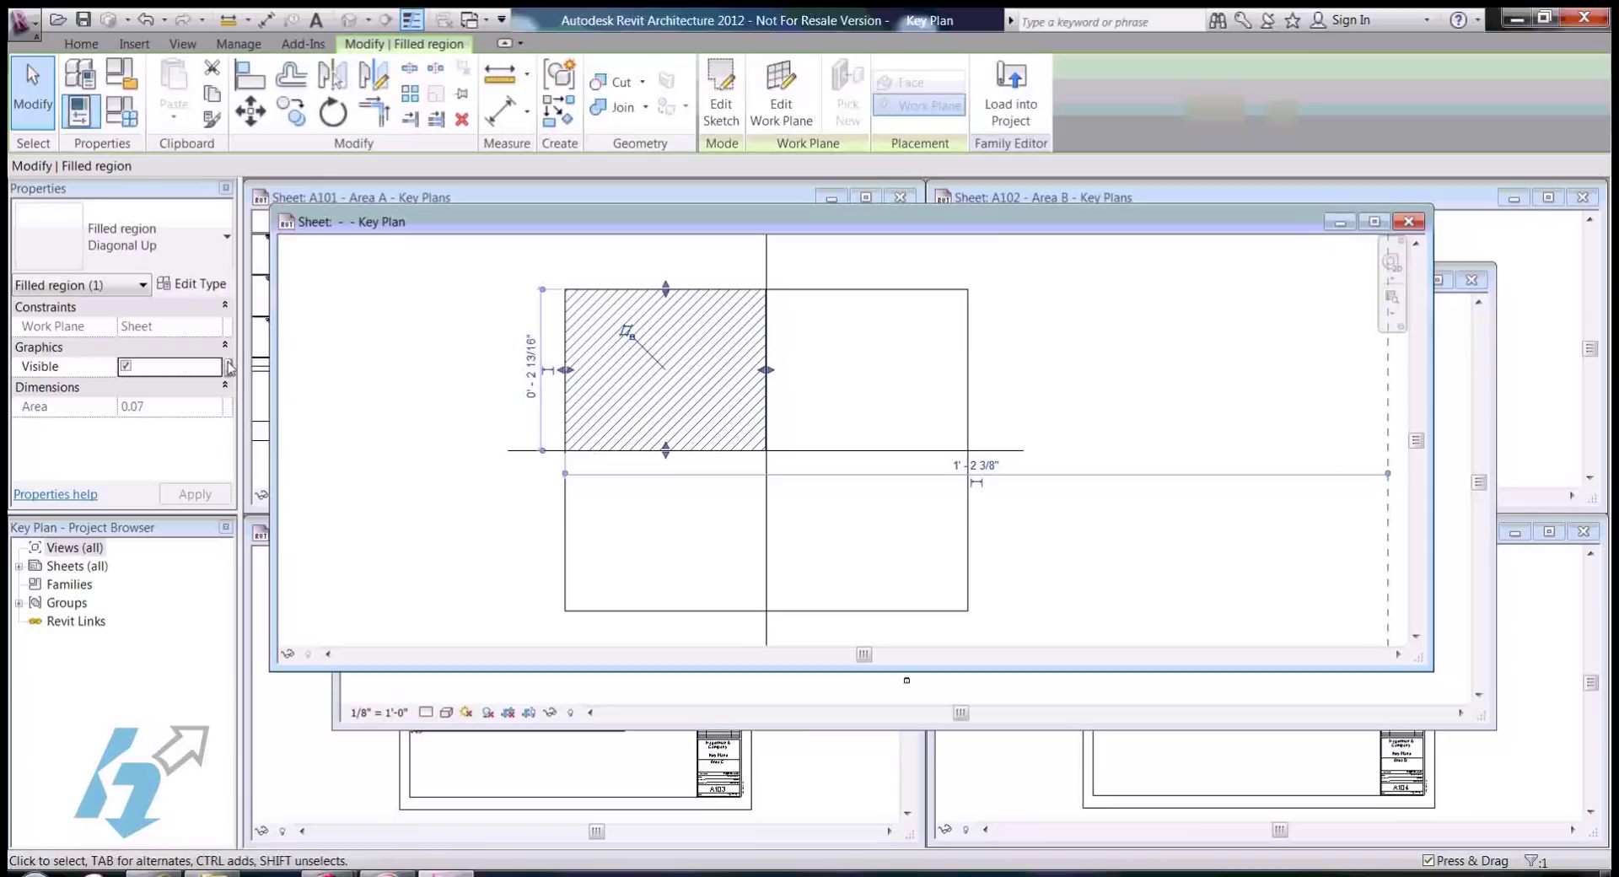
Step: Associate the top-left region's Visible property with the Area A parameter
{"action": "left_click", "coordinate": [228, 367]}
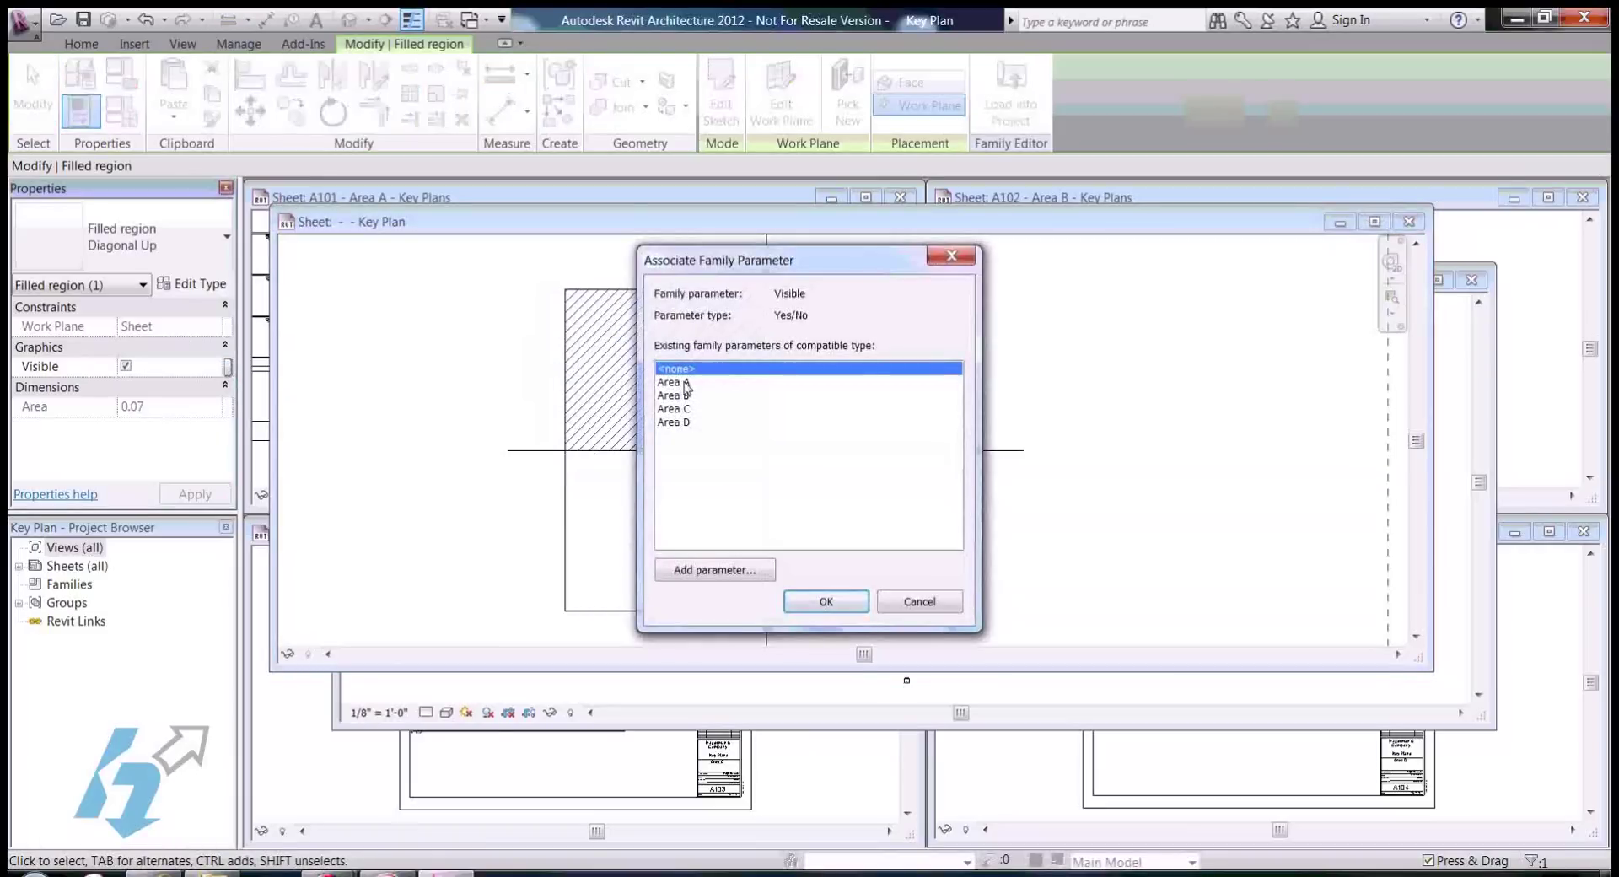
{"action": "left_click", "coordinate": [685, 384]}
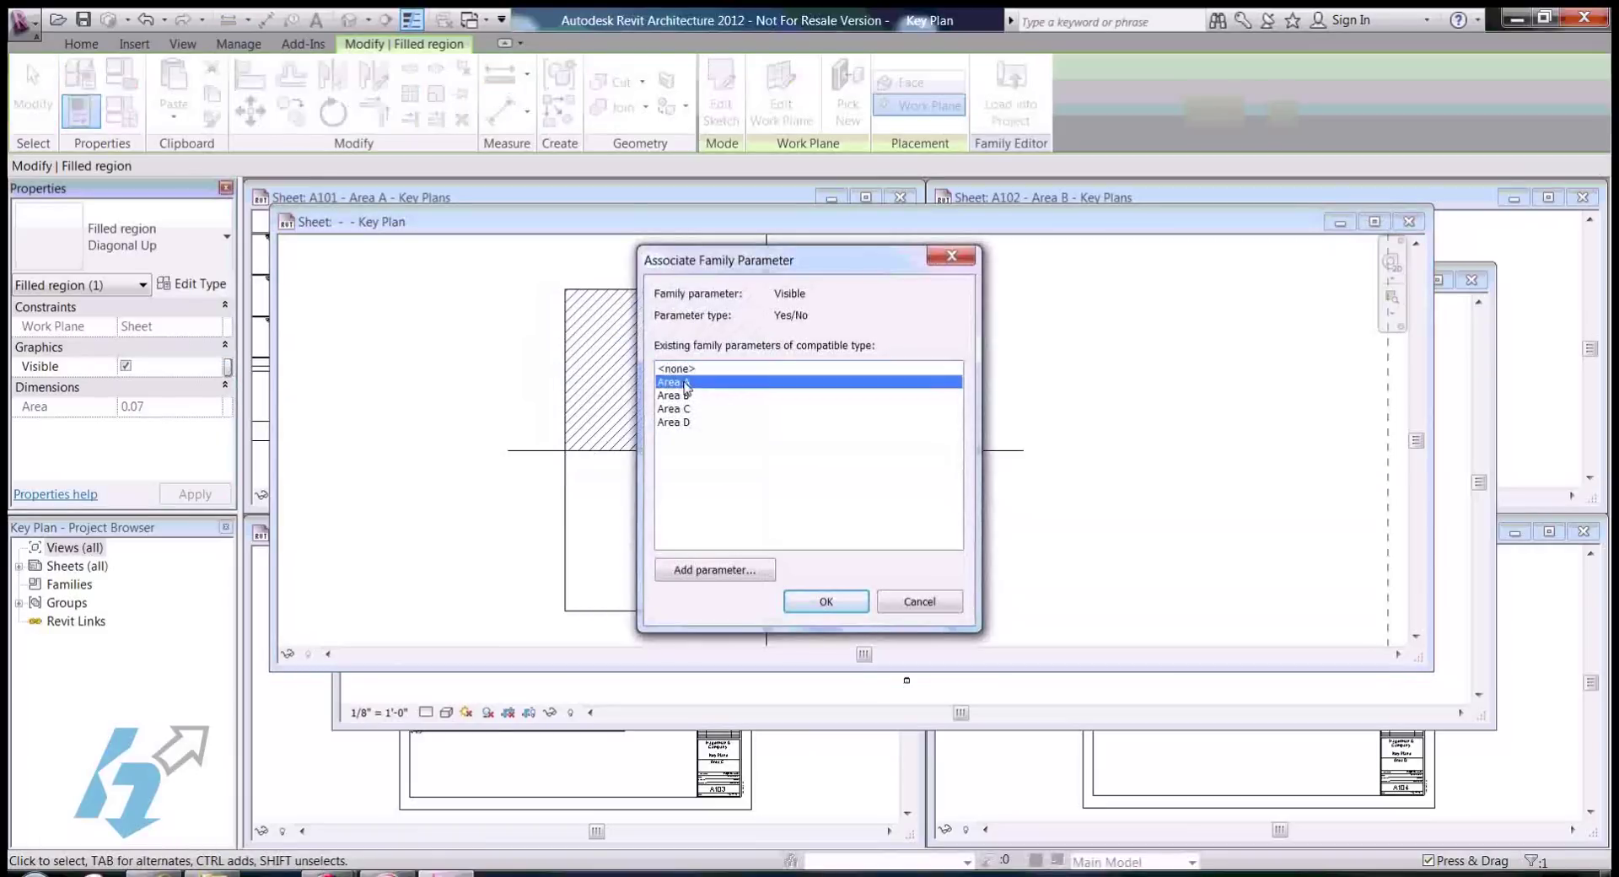
{"action": "left_click", "coordinate": [826, 602]}
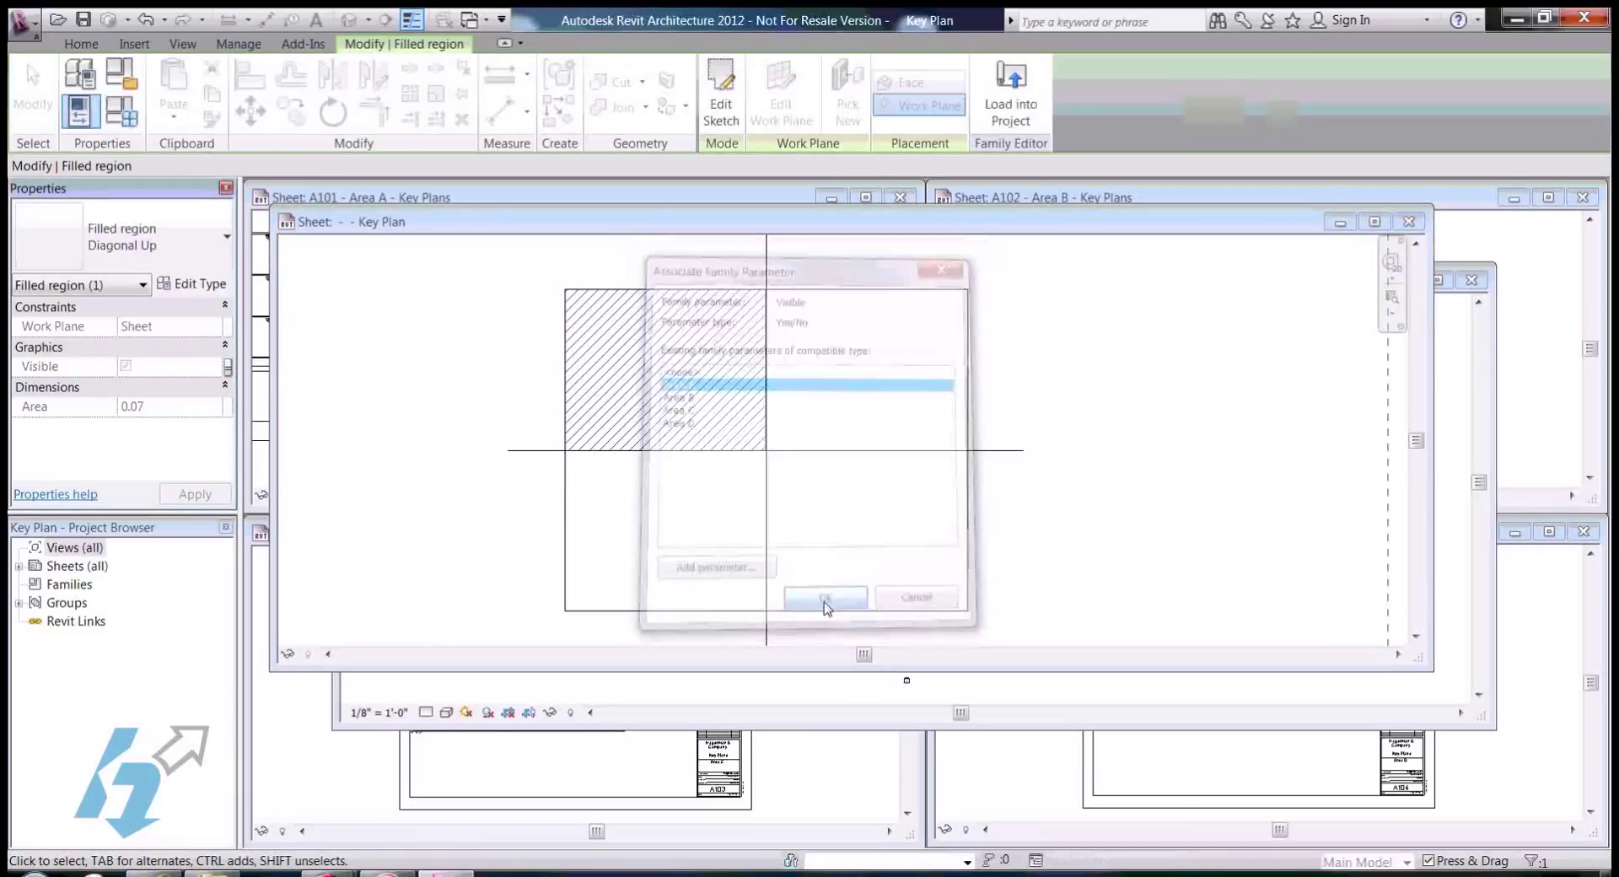
{"action": "left_click", "coordinate": [479, 372]}
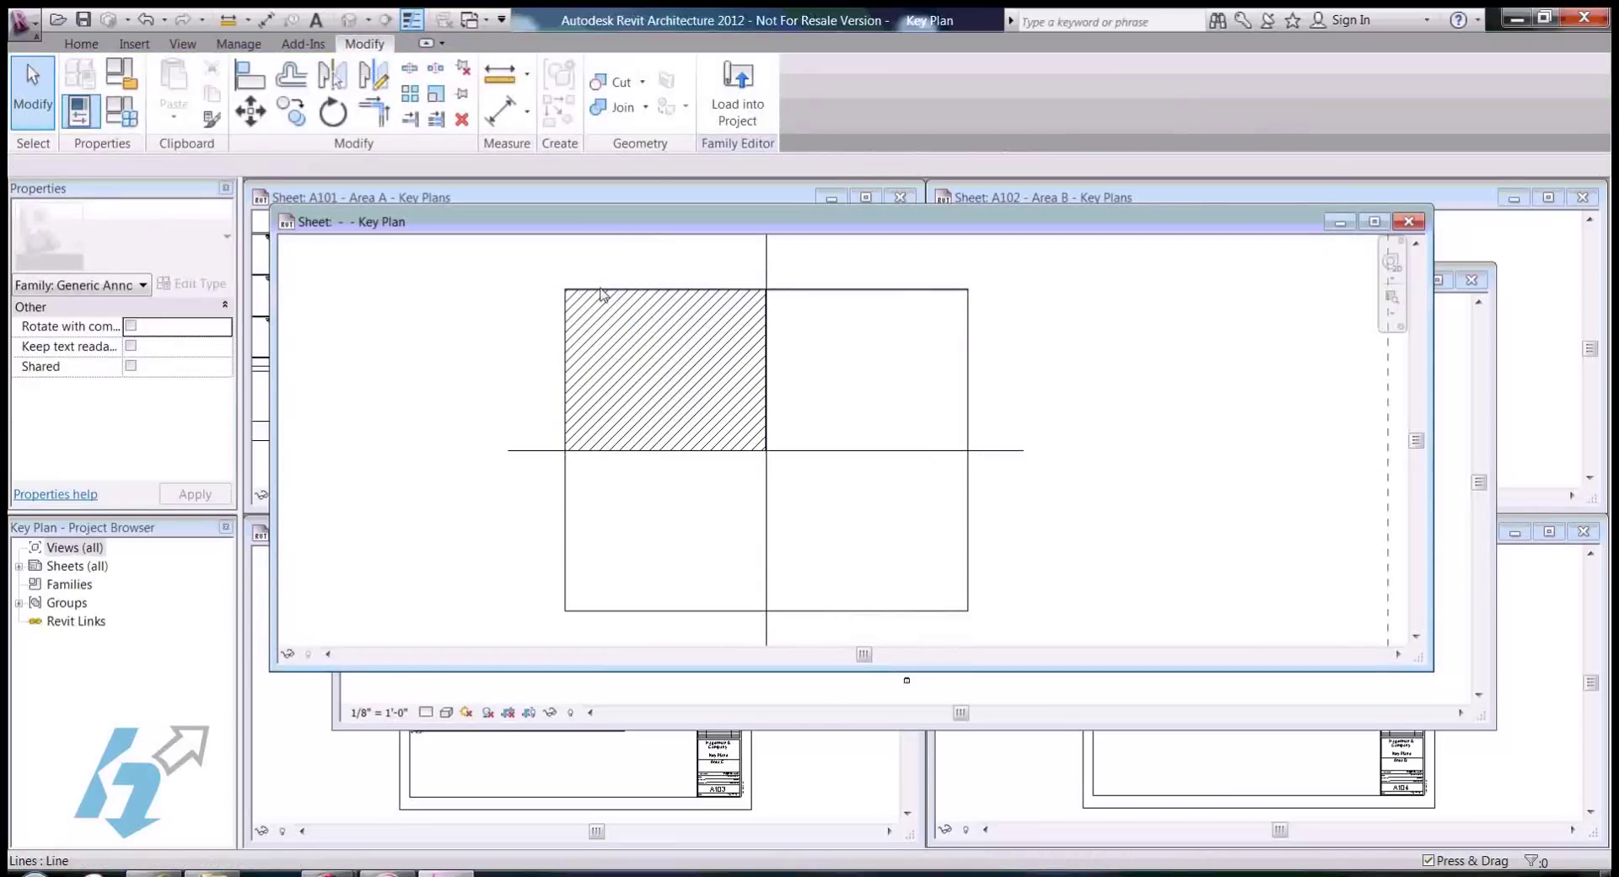
{"action": "left_click", "coordinate": [593, 296]}
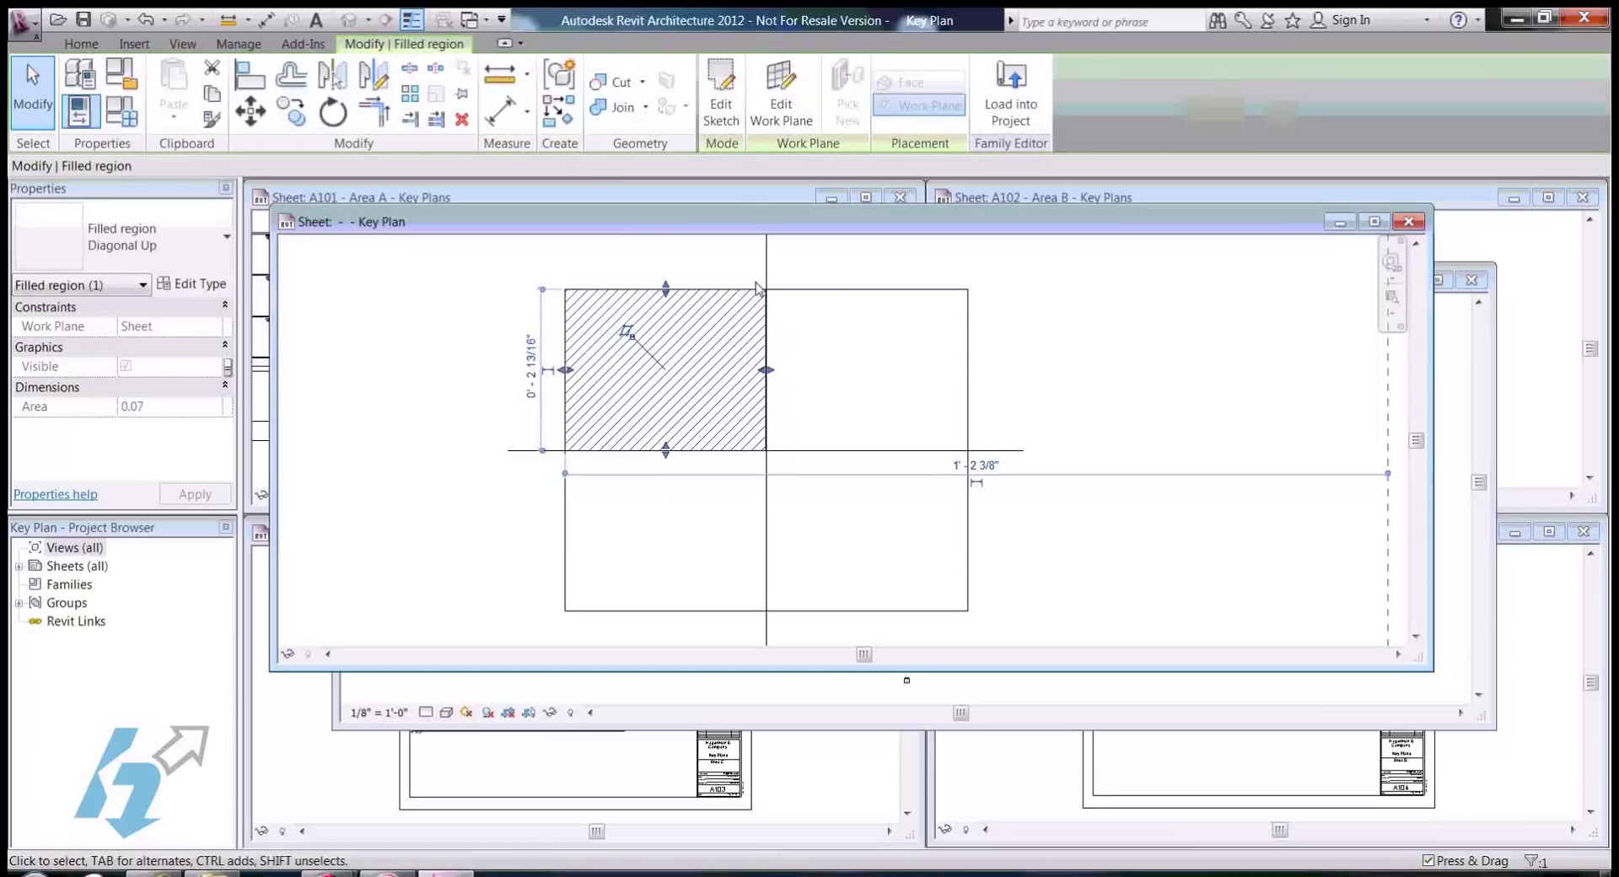
Step: Create a similar Diagonal Up filled region as a rectangle over the top-right quadrant
{"action": "right_click", "coordinate": [763, 313]}
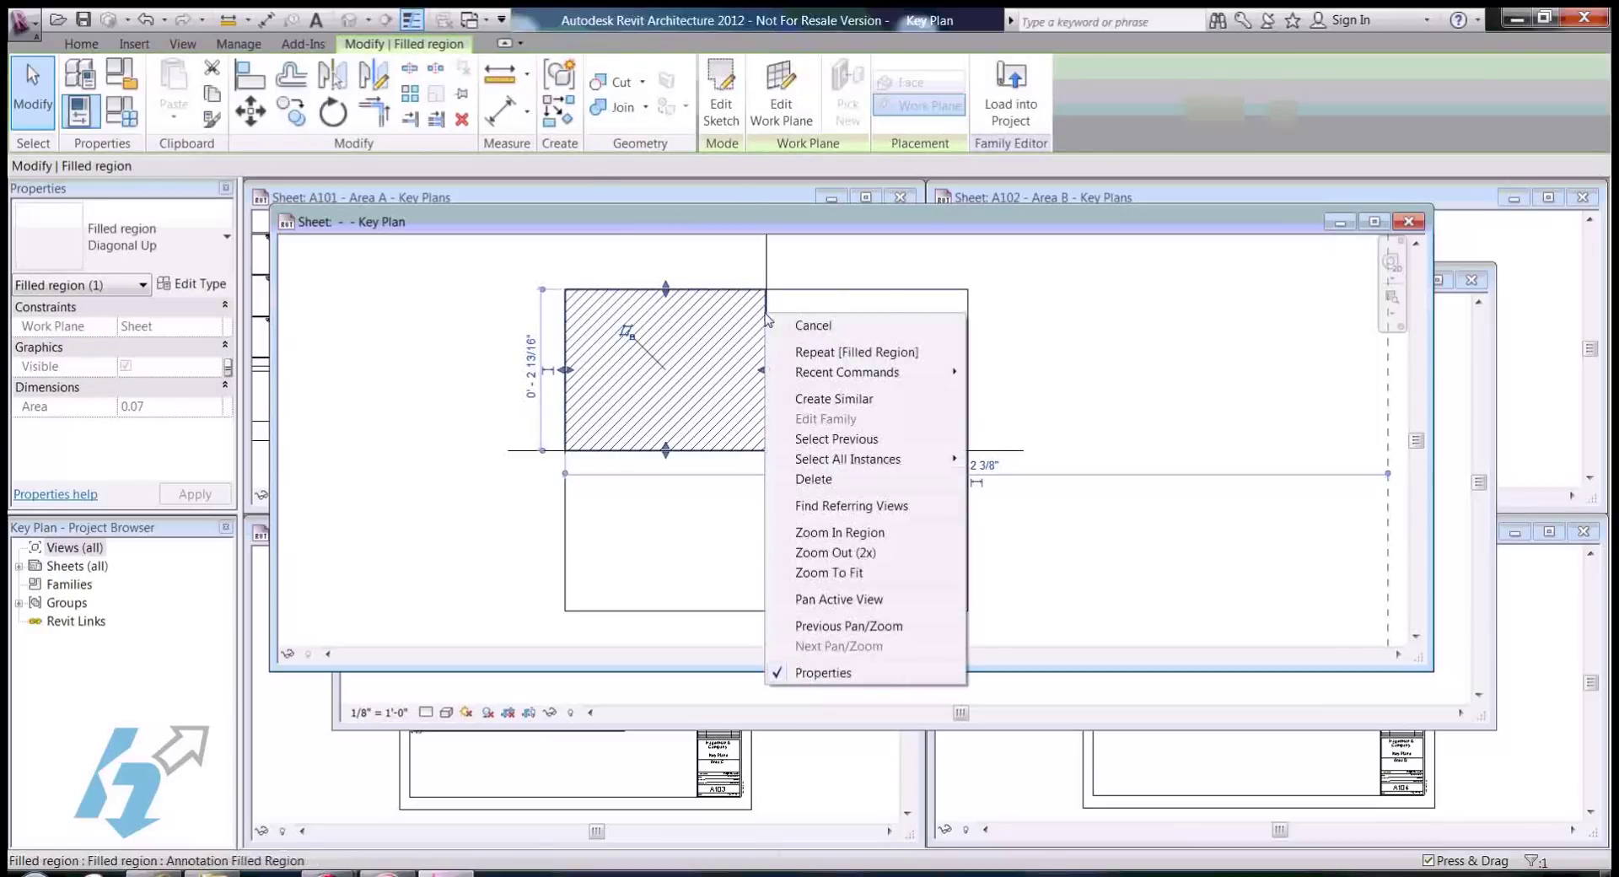
{"action": "left_click", "coordinate": [808, 401]}
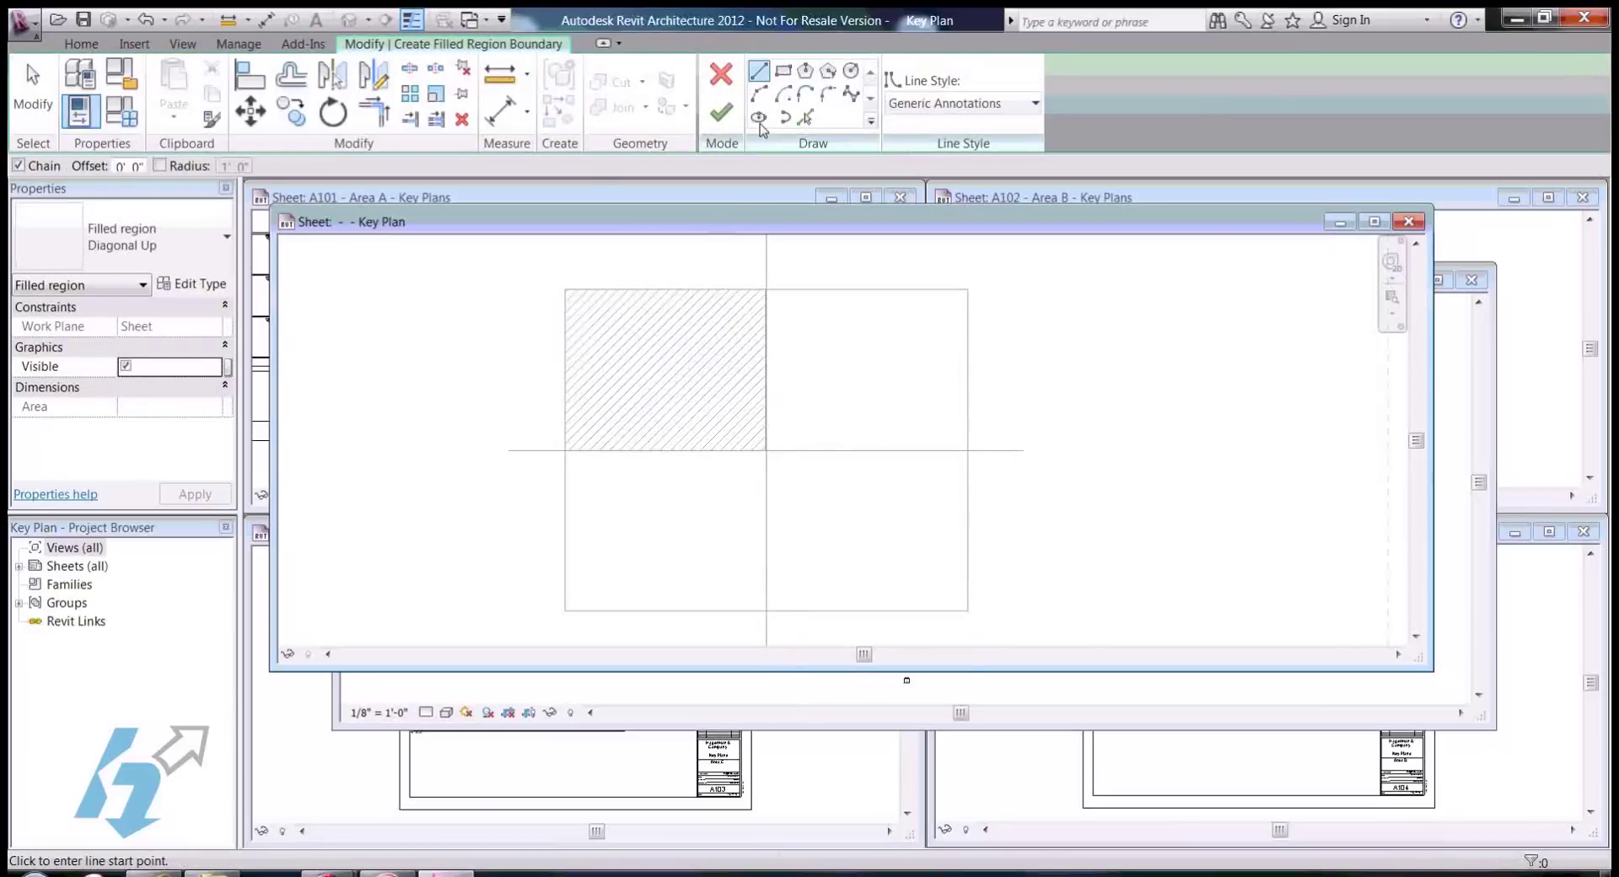
{"action": "left_click", "coordinate": [765, 289]}
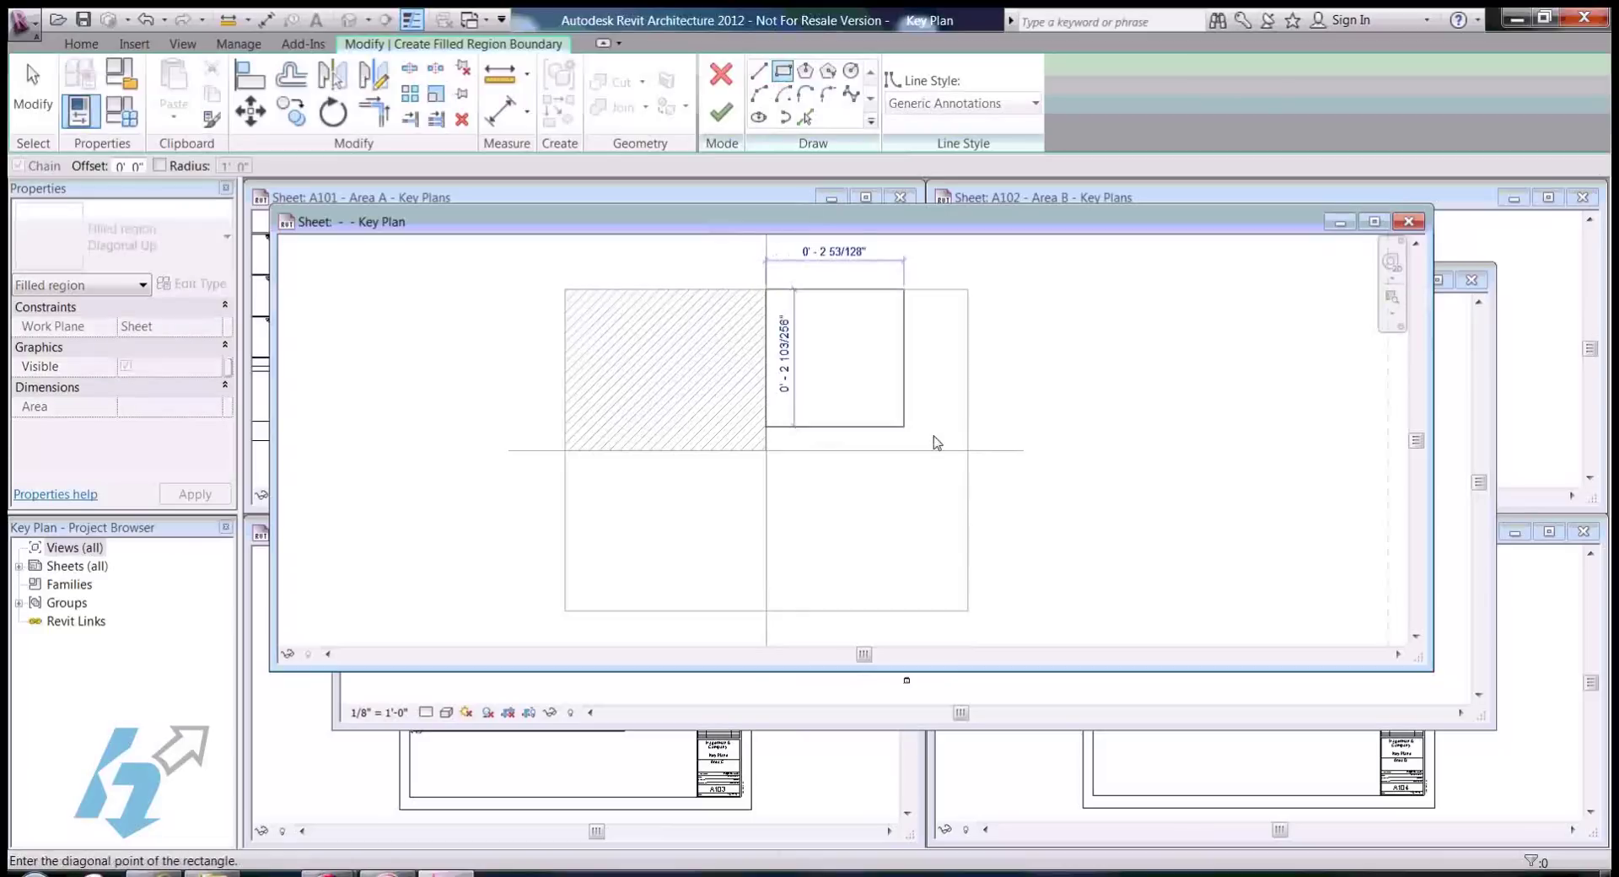
{"action": "left_click", "coordinate": [967, 450]}
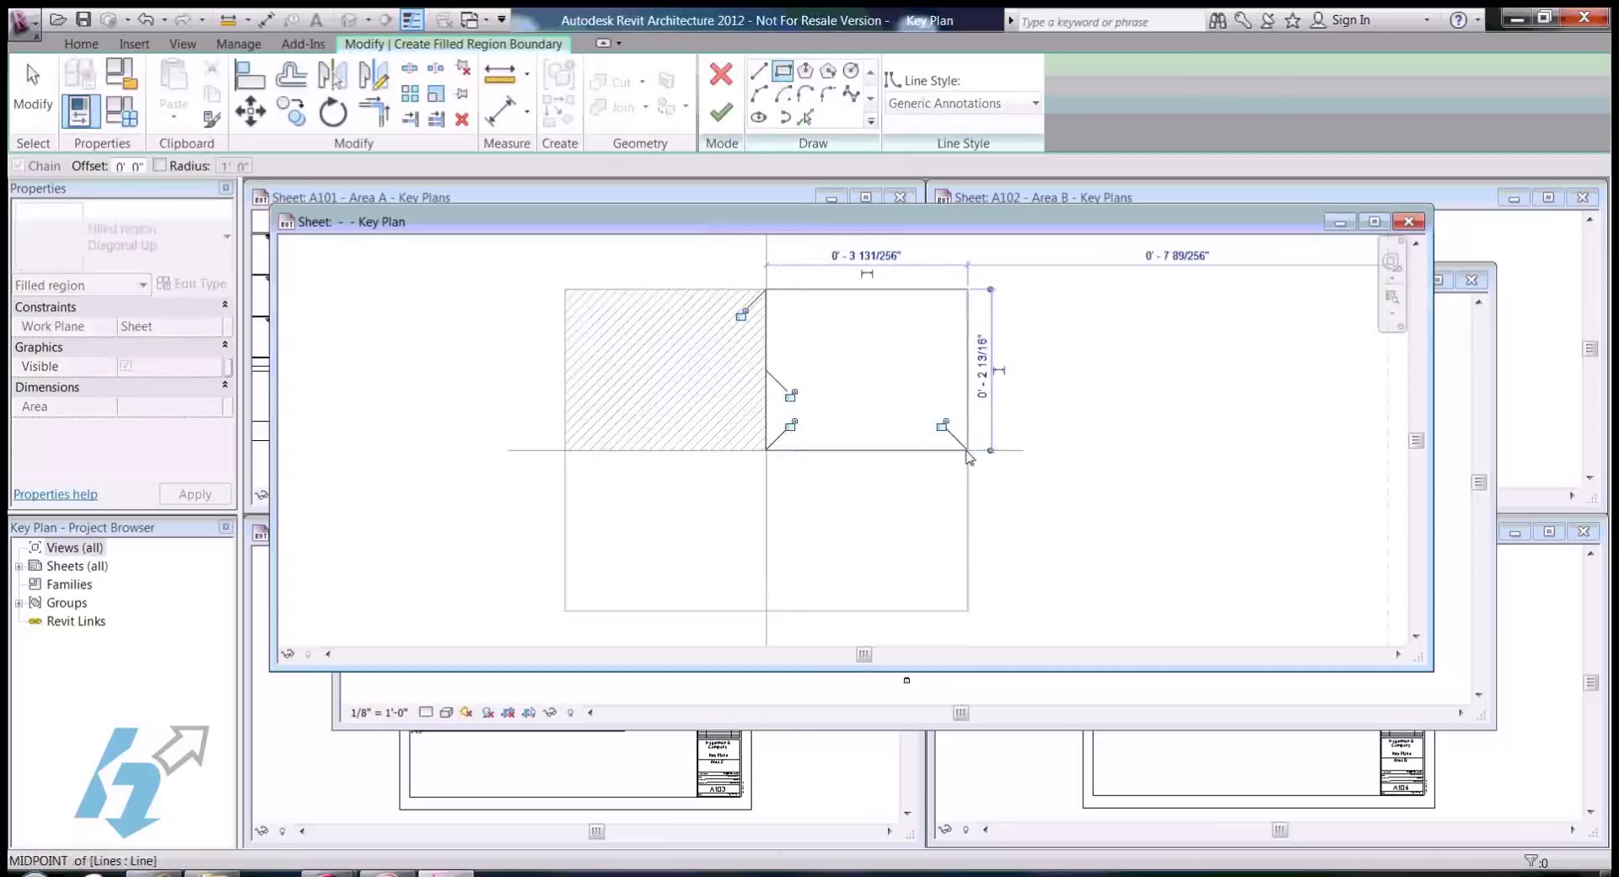
{"action": "left_click", "coordinate": [721, 112]}
Step: Associate the top-right region's Visible property with the Area B parameter
{"action": "left_click", "coordinate": [992, 364]}
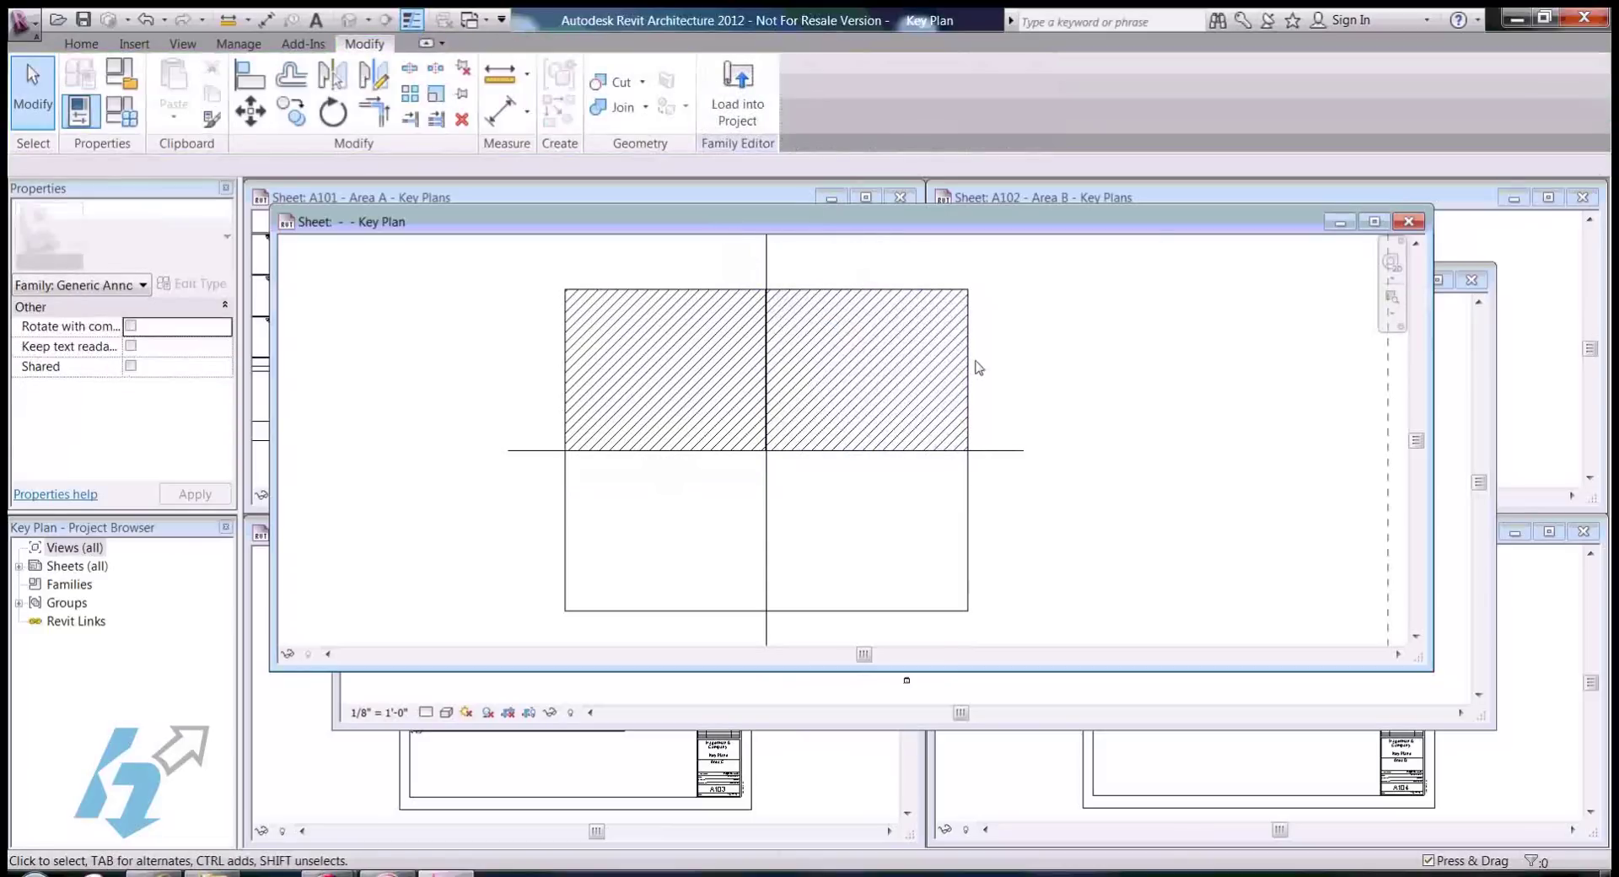
{"action": "left_click", "coordinate": [968, 367]}
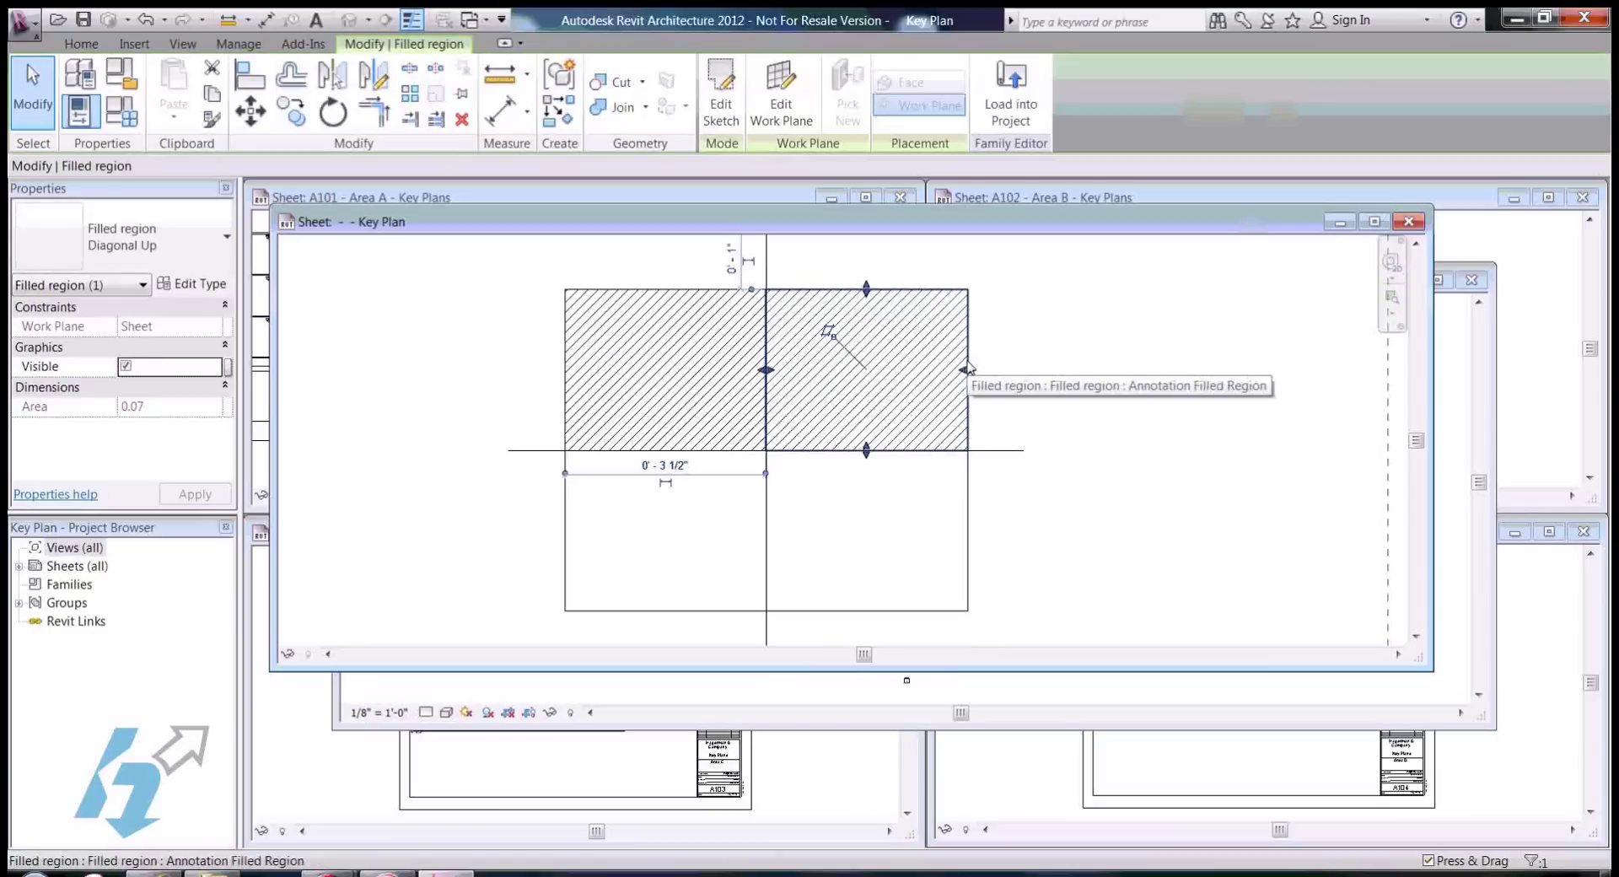
{"action": "left_click", "coordinate": [228, 366]}
{"action": "left_click", "coordinate": [679, 409]}
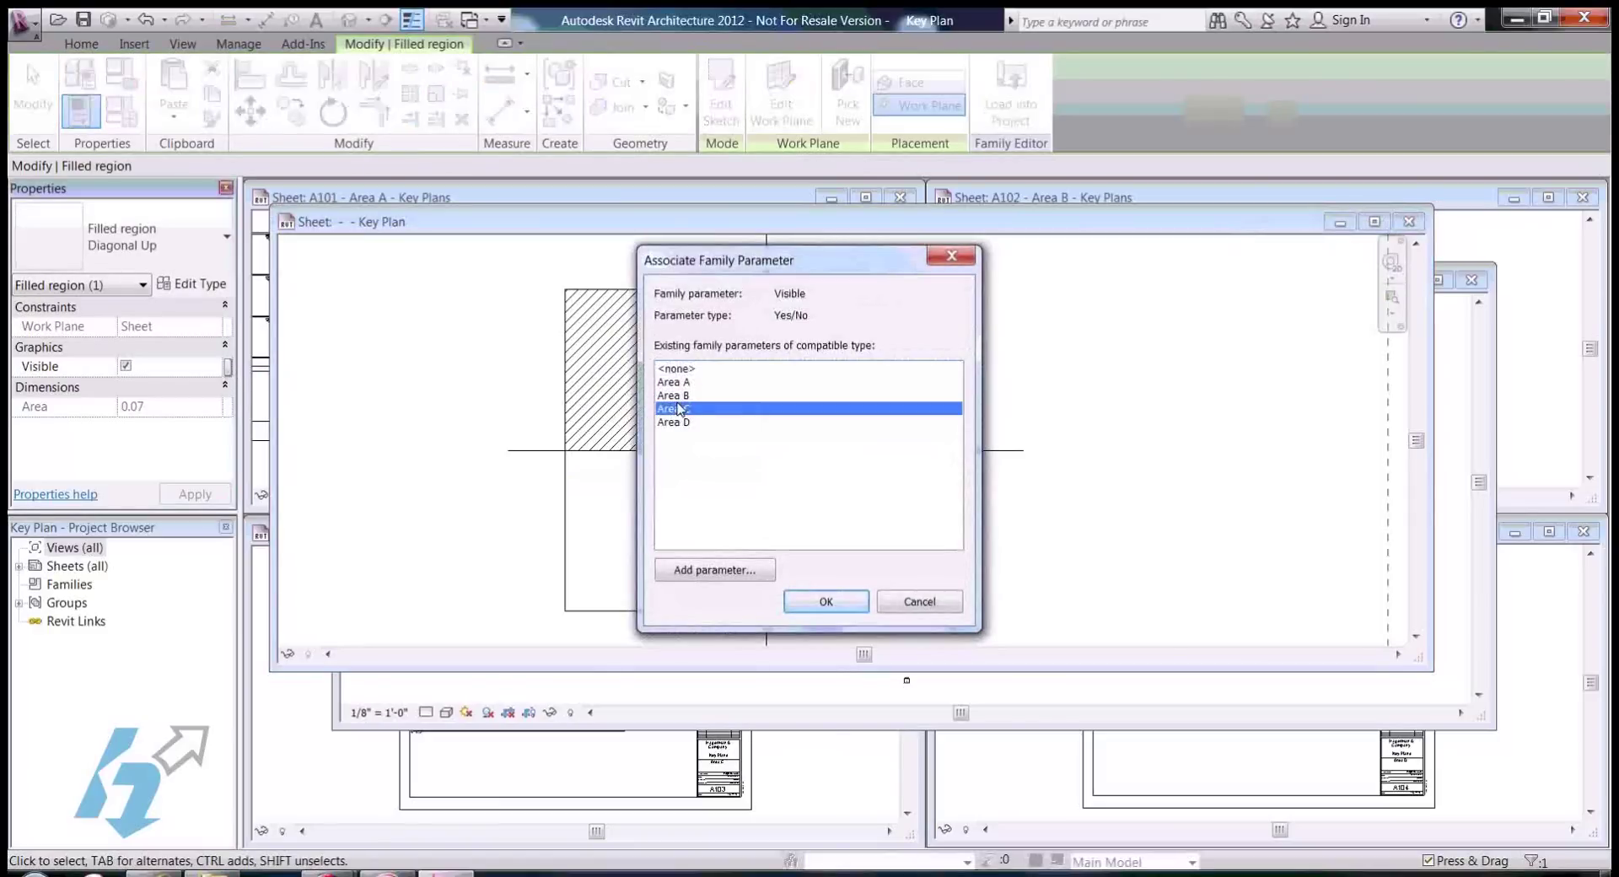
{"action": "left_click", "coordinate": [675, 396]}
{"action": "left_click", "coordinate": [814, 602]}
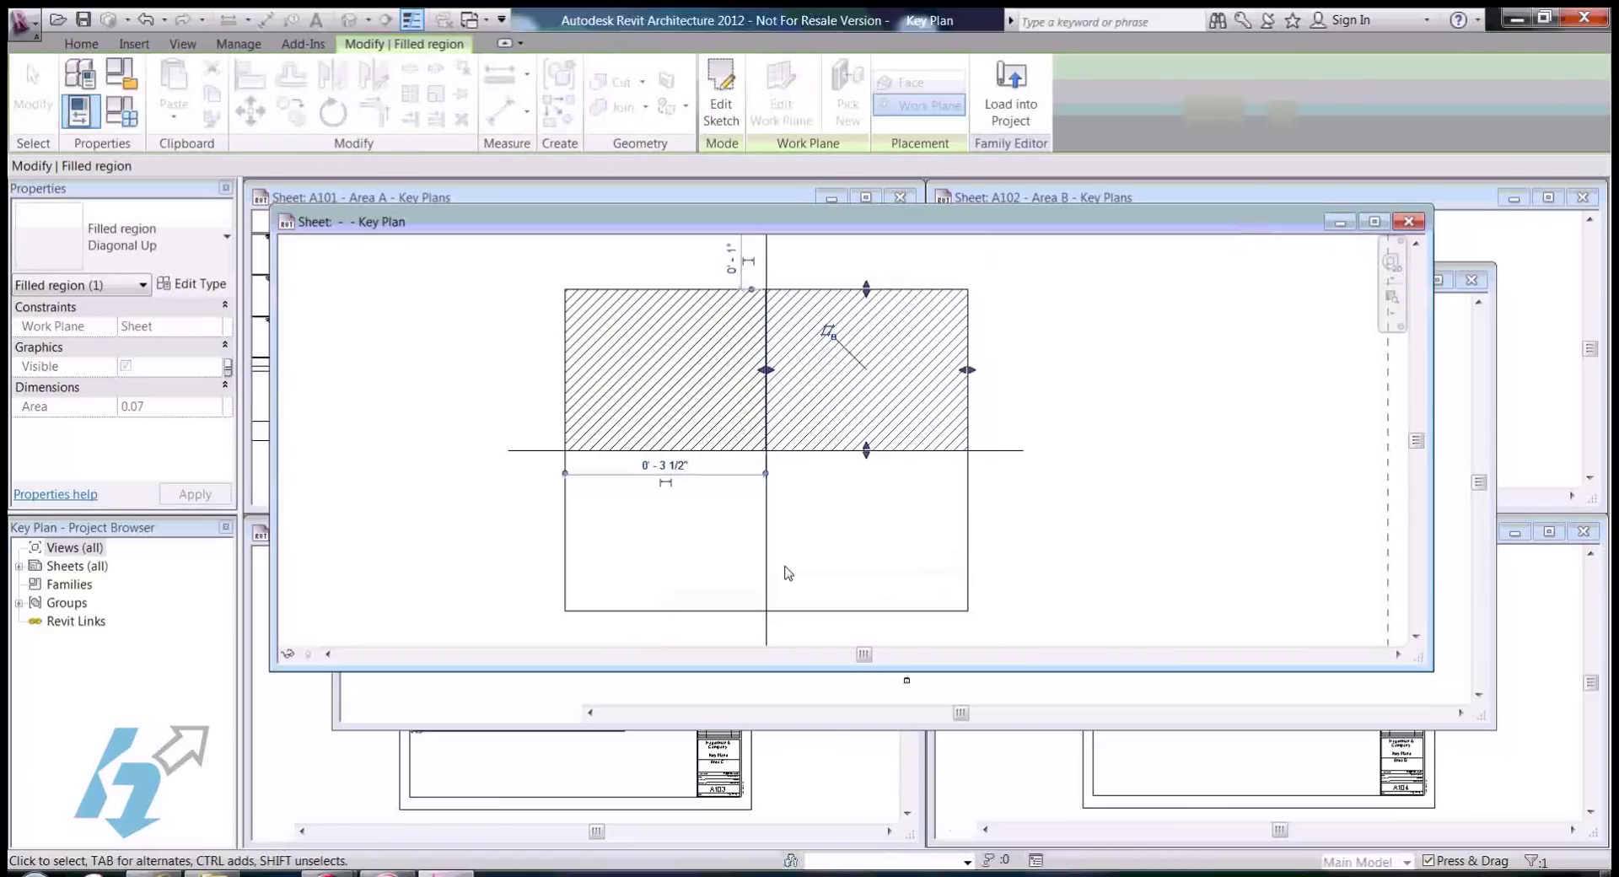
{"action": "left_click", "coordinate": [544, 510]}
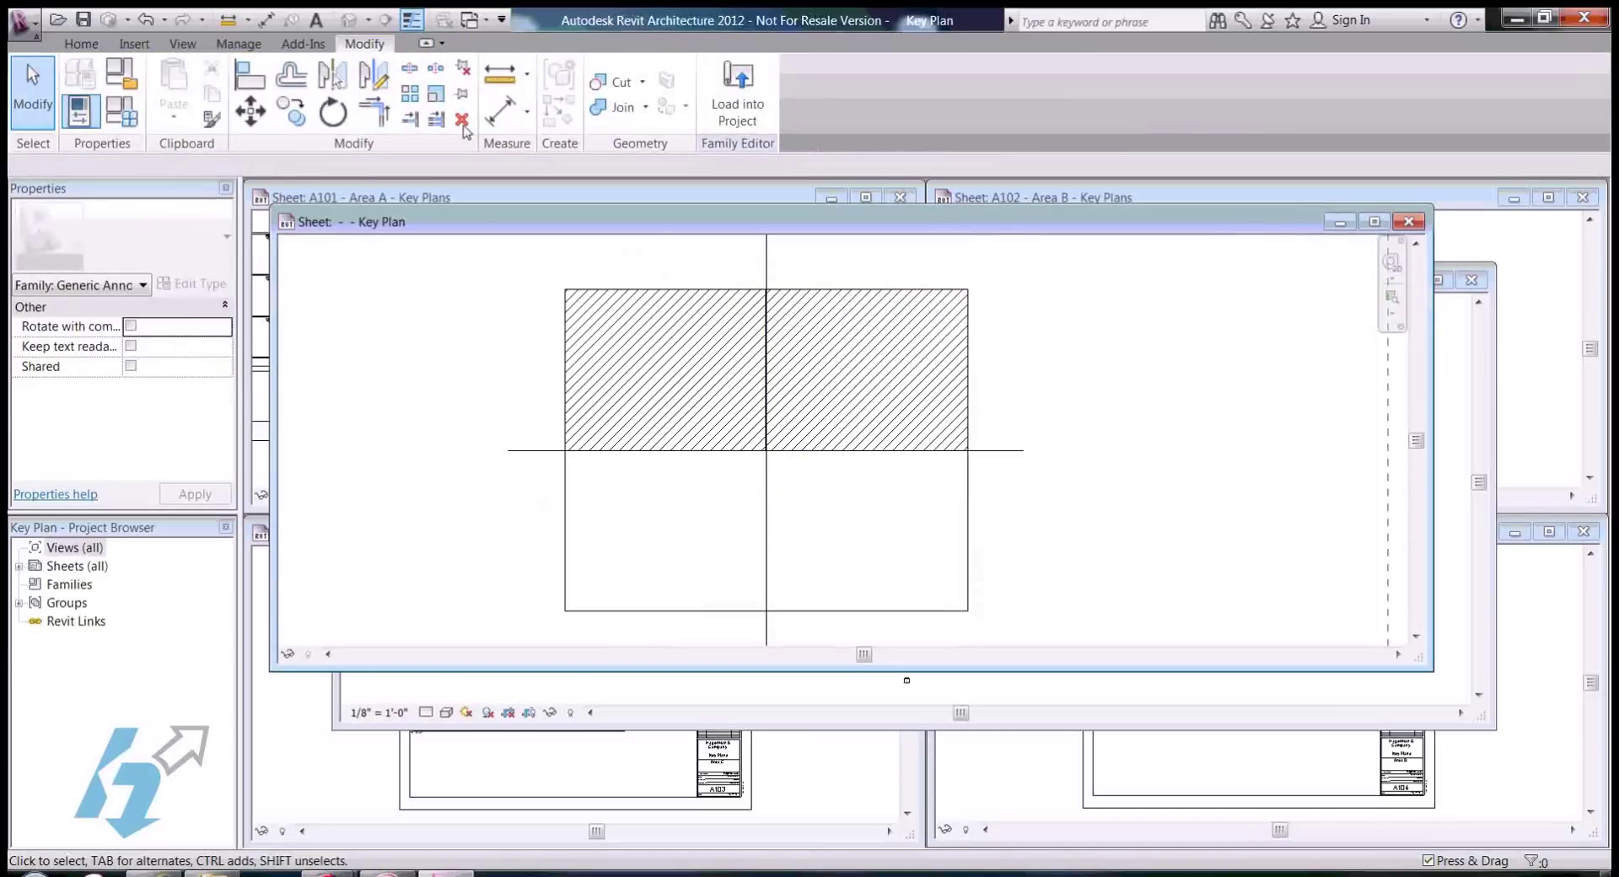
Step: Create a rectangular filled region over the lower-left quadrant, from the plan centre down-left
{"action": "scroll", "coordinate": [556, 232], "scroll_direction": "down", "scroll_amount": 1}
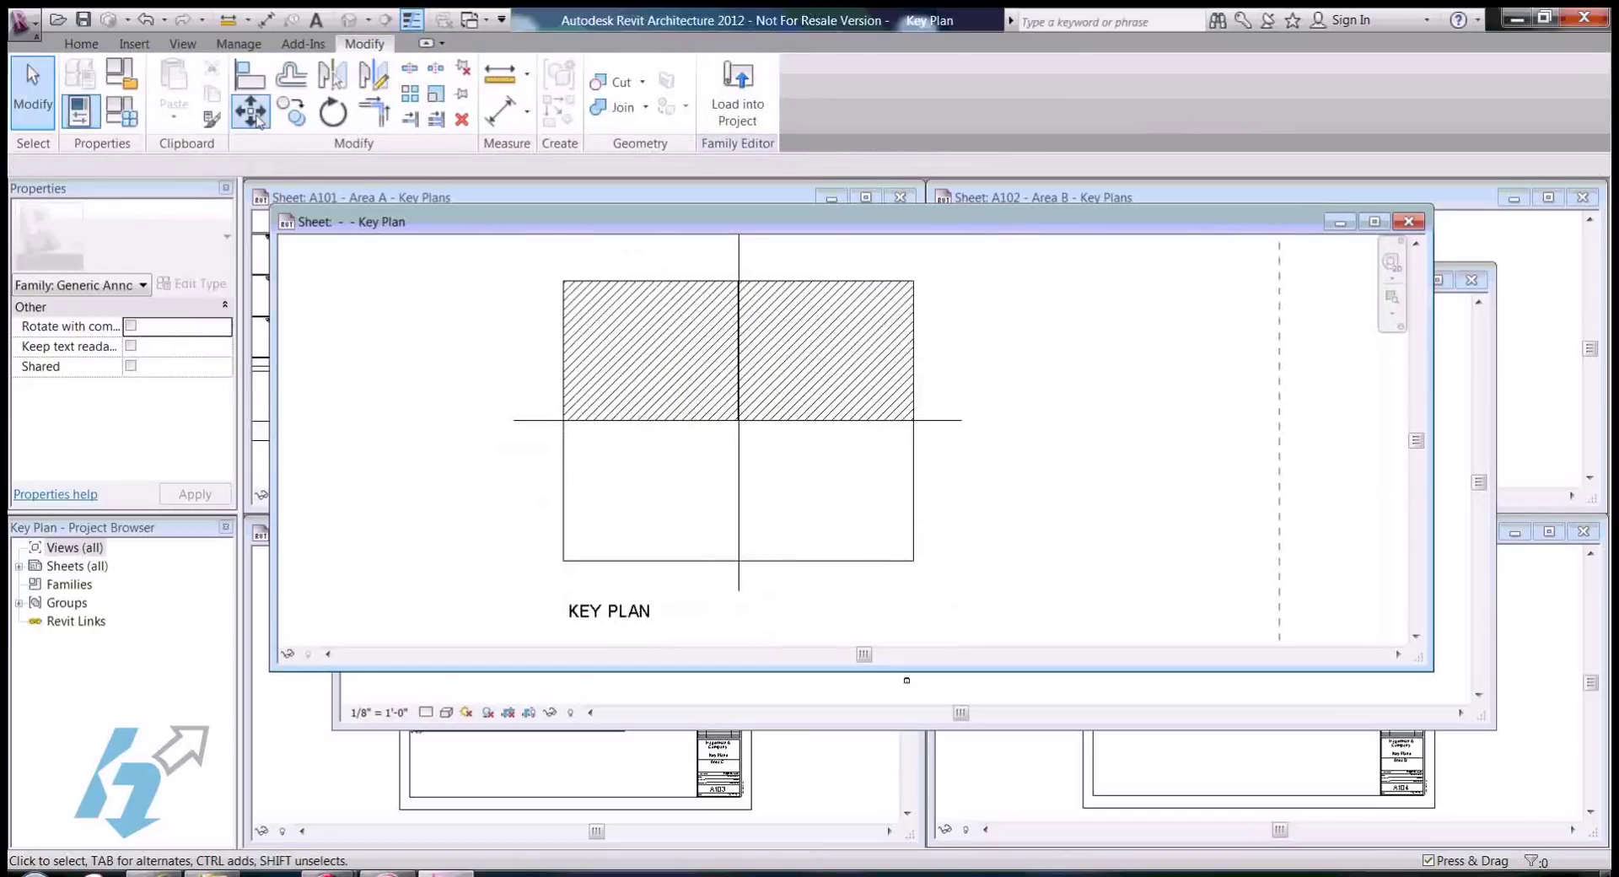
{"action": "left_click", "coordinate": [83, 44]}
{"action": "left_click", "coordinate": [132, 44]}
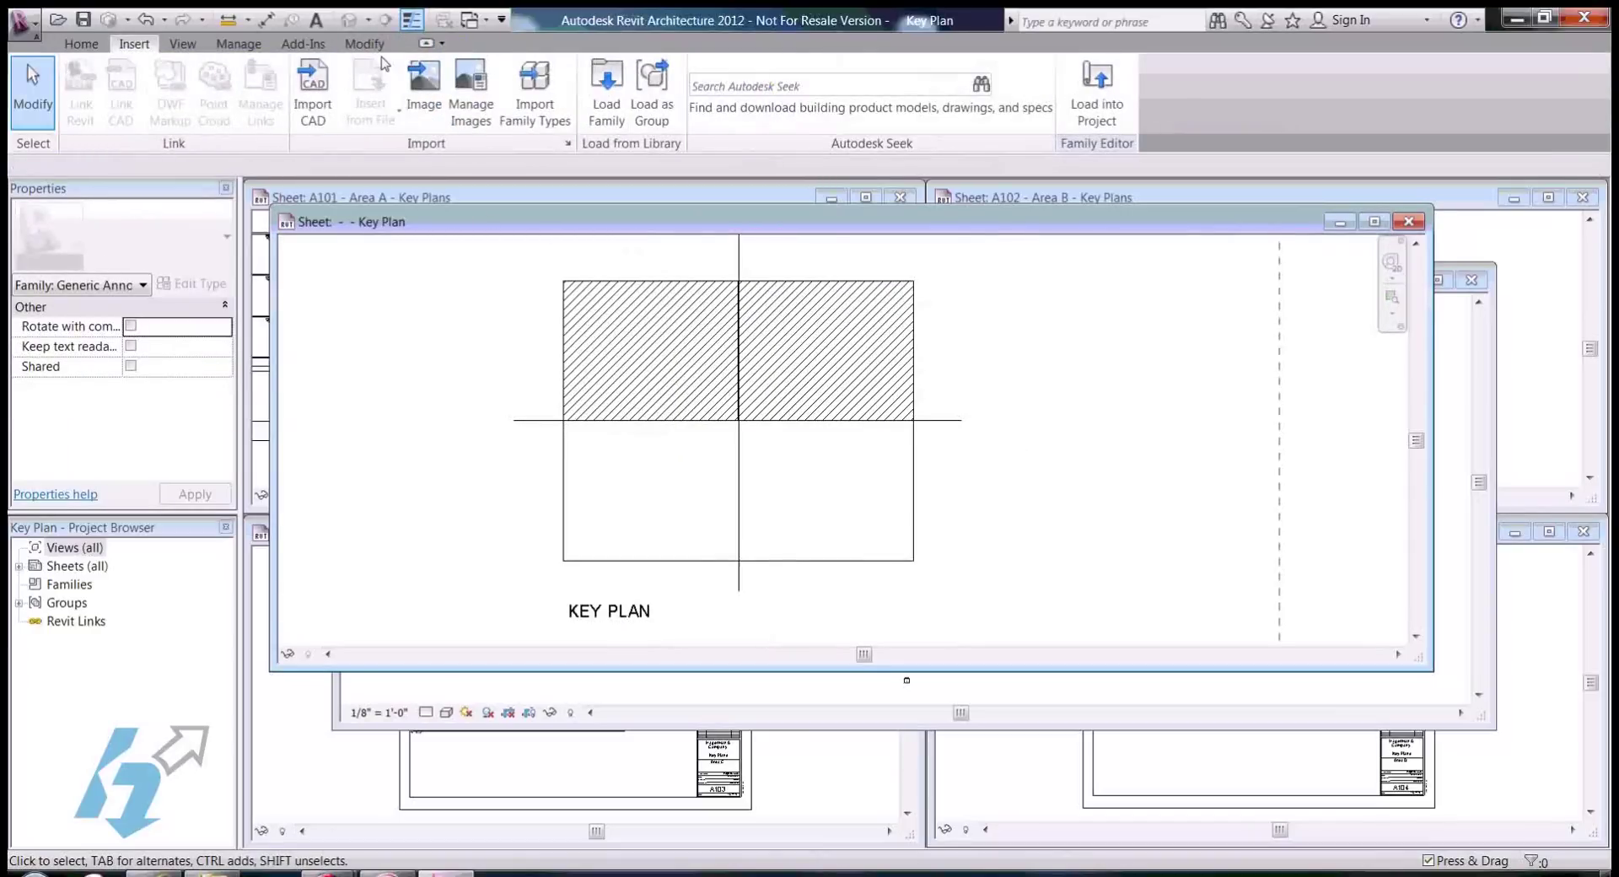
{"action": "left_click", "coordinate": [183, 43]}
{"action": "left_click", "coordinate": [132, 44]}
{"action": "left_click", "coordinate": [82, 43]}
{"action": "left_click", "coordinate": [456, 86]}
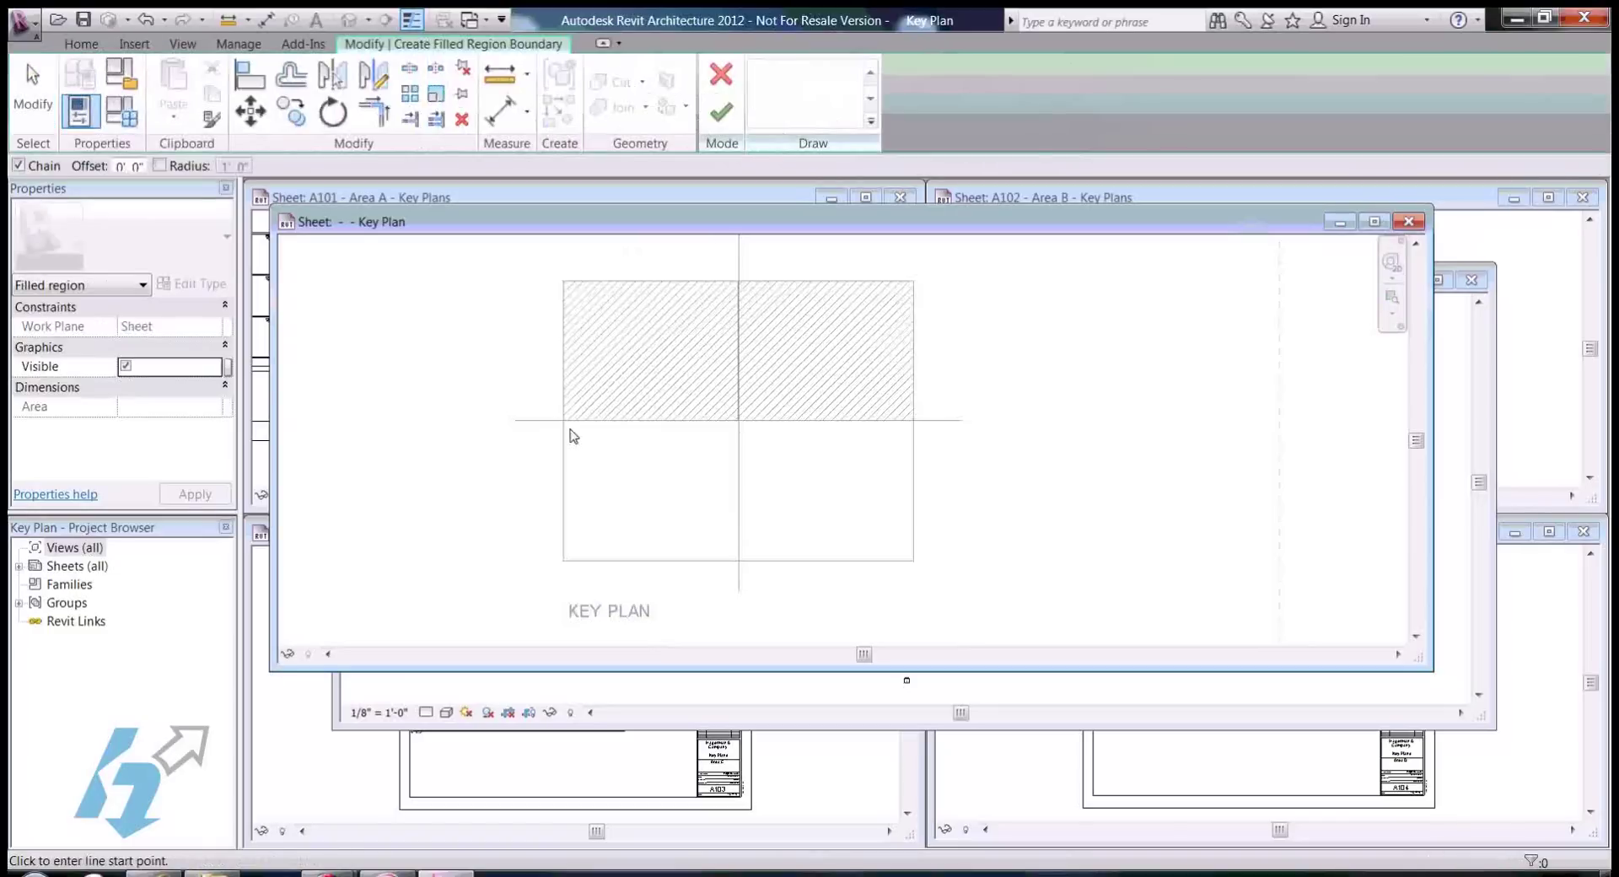
{"action": "left_click", "coordinate": [564, 420]}
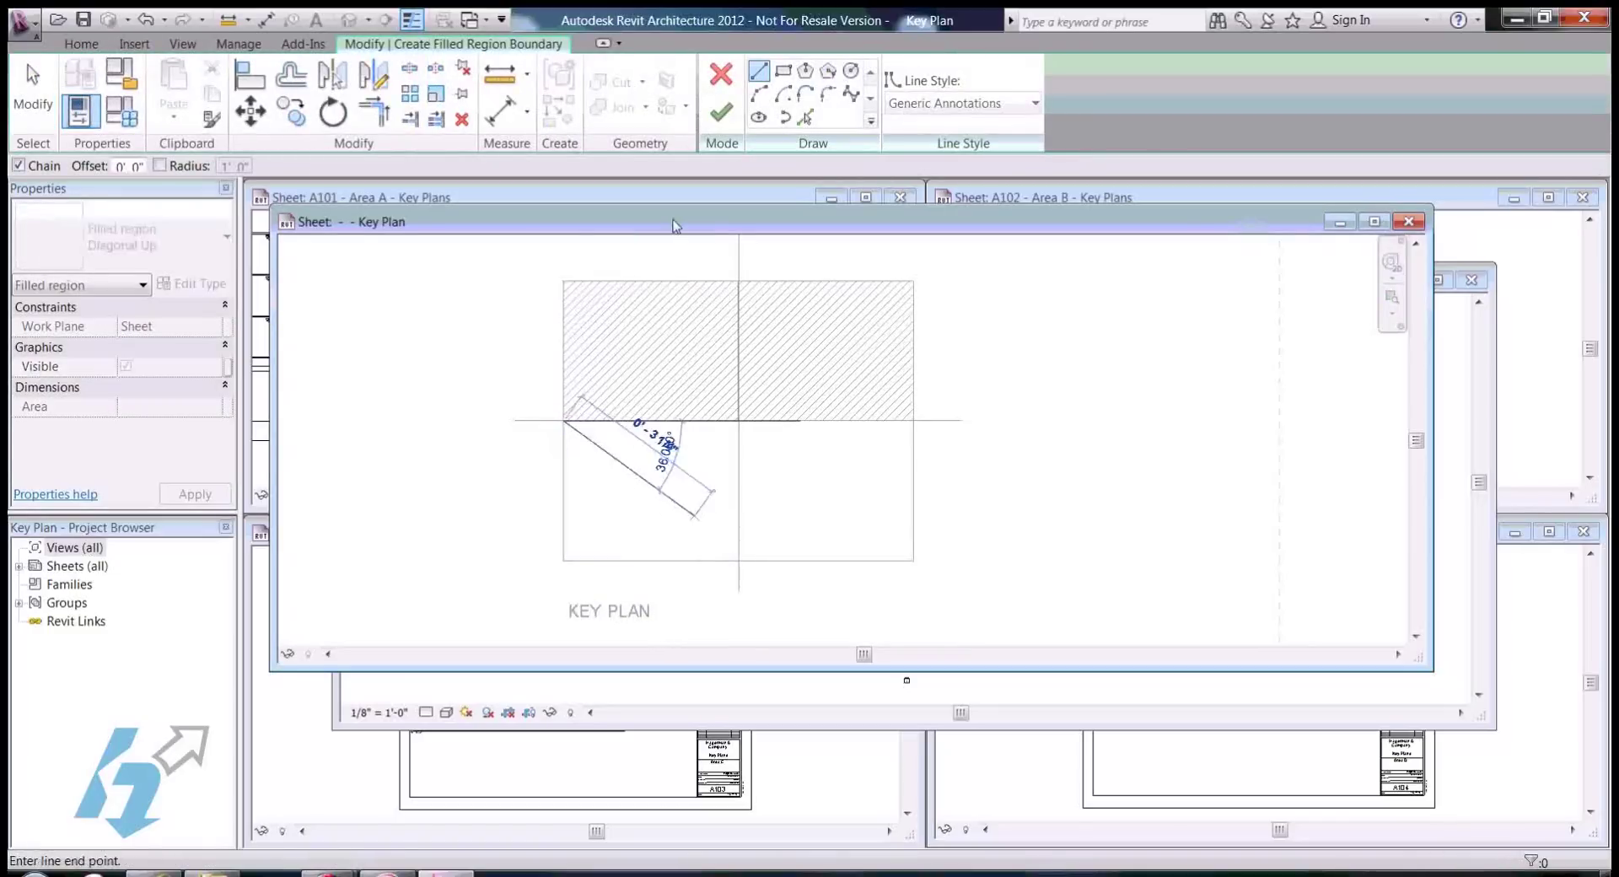
{"action": "left_click", "coordinate": [782, 71]}
{"action": "left_click", "coordinate": [563, 420]}
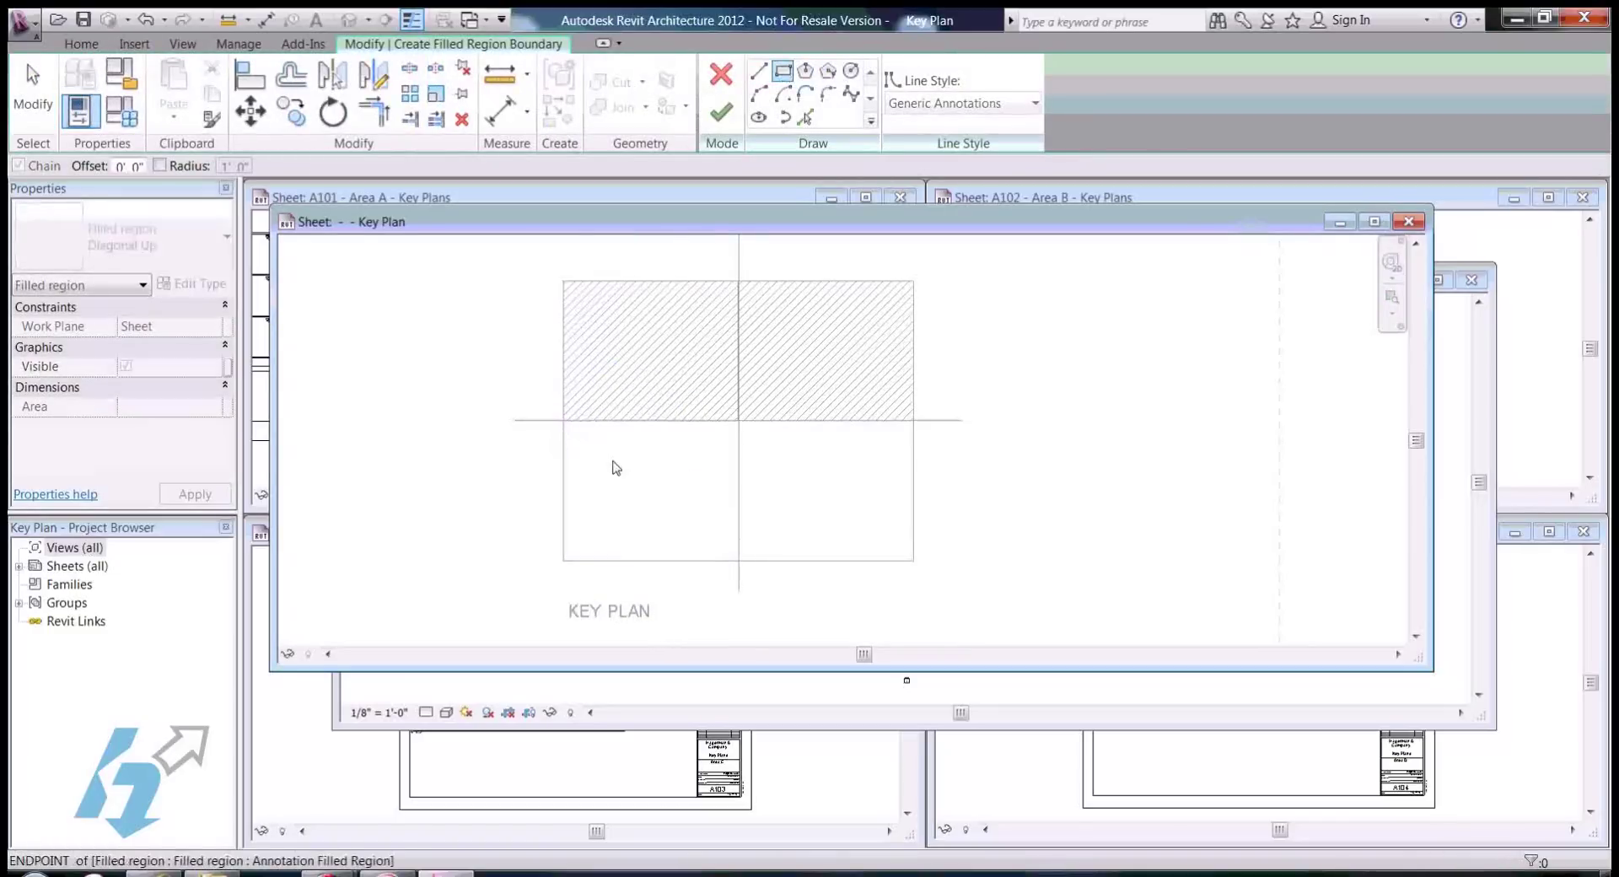
{"action": "left_click", "coordinate": [739, 561]}
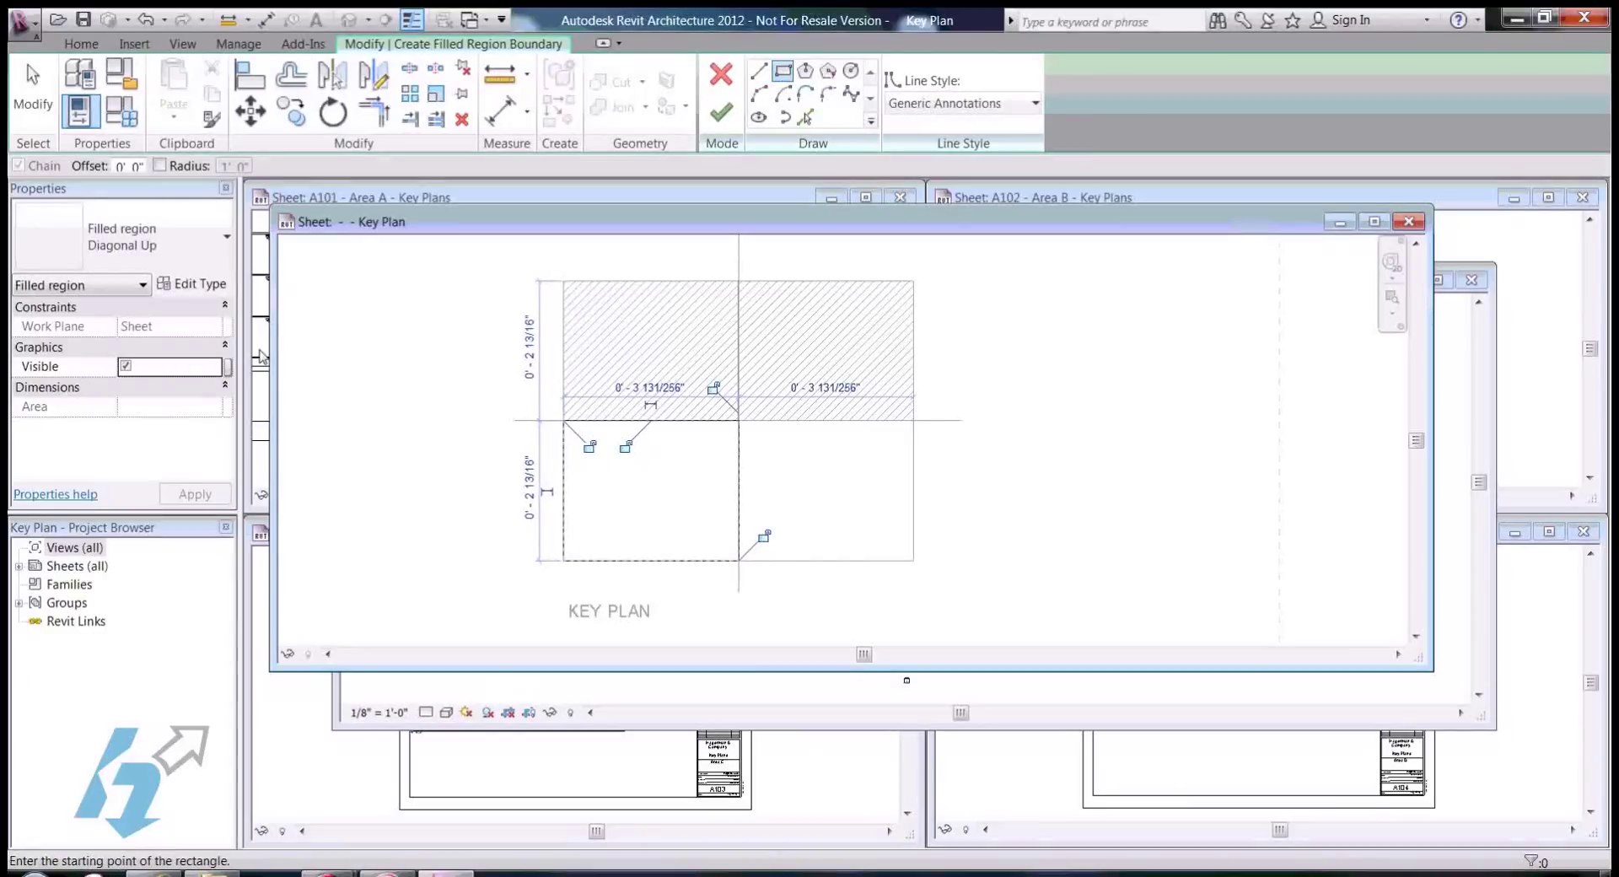
{"action": "left_click", "coordinate": [721, 112]}
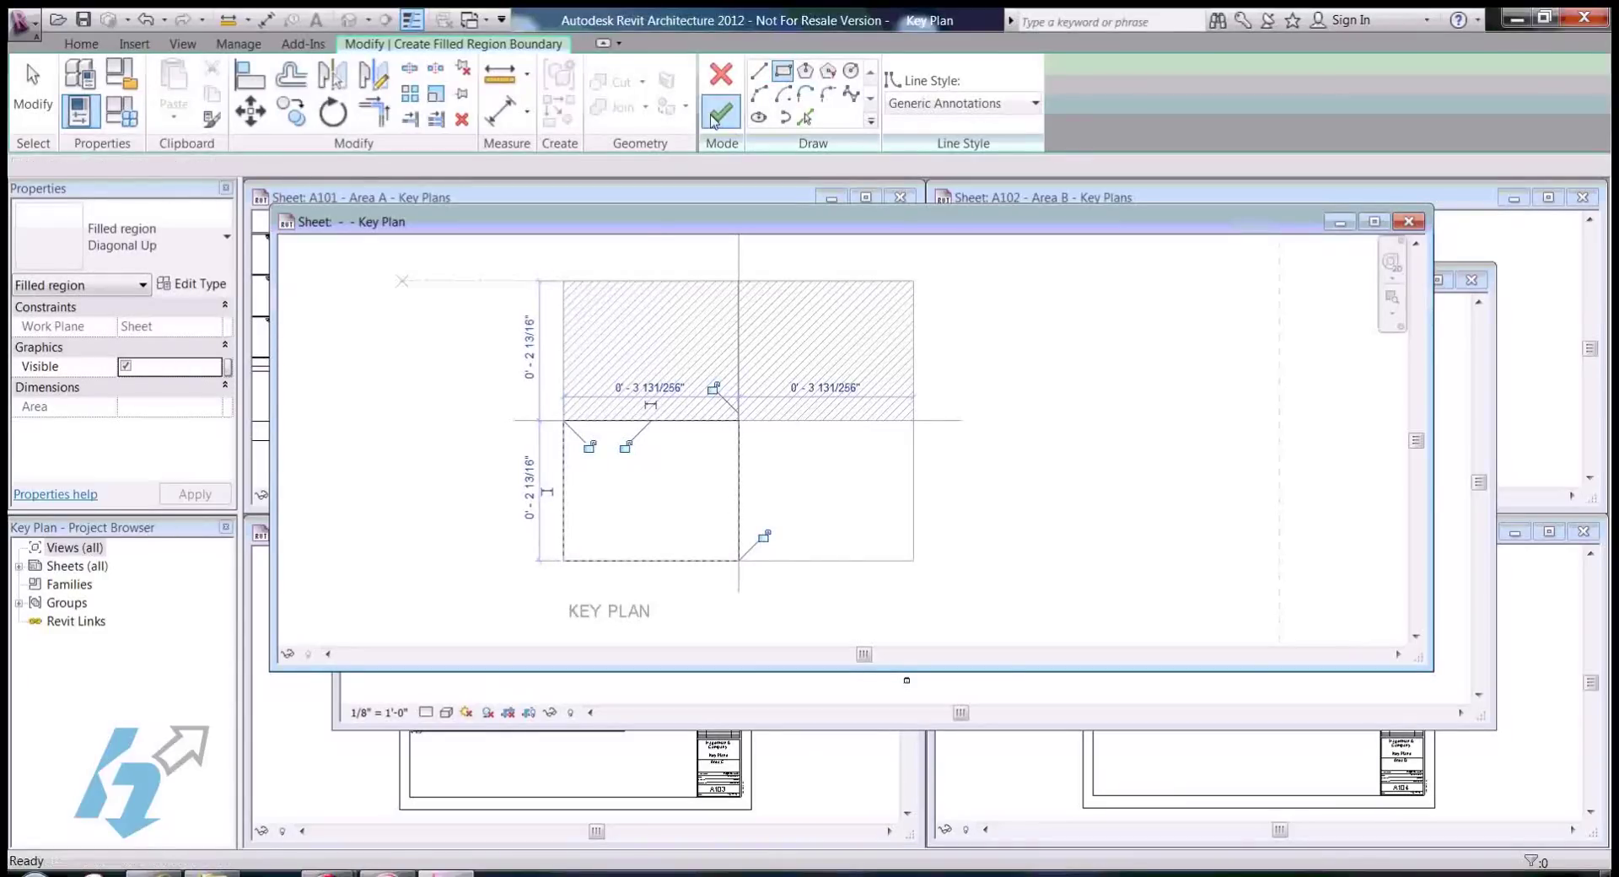
Step: Associate the lower-left region's Visible property with the Area C parameter
{"action": "left_click", "coordinate": [227, 368]}
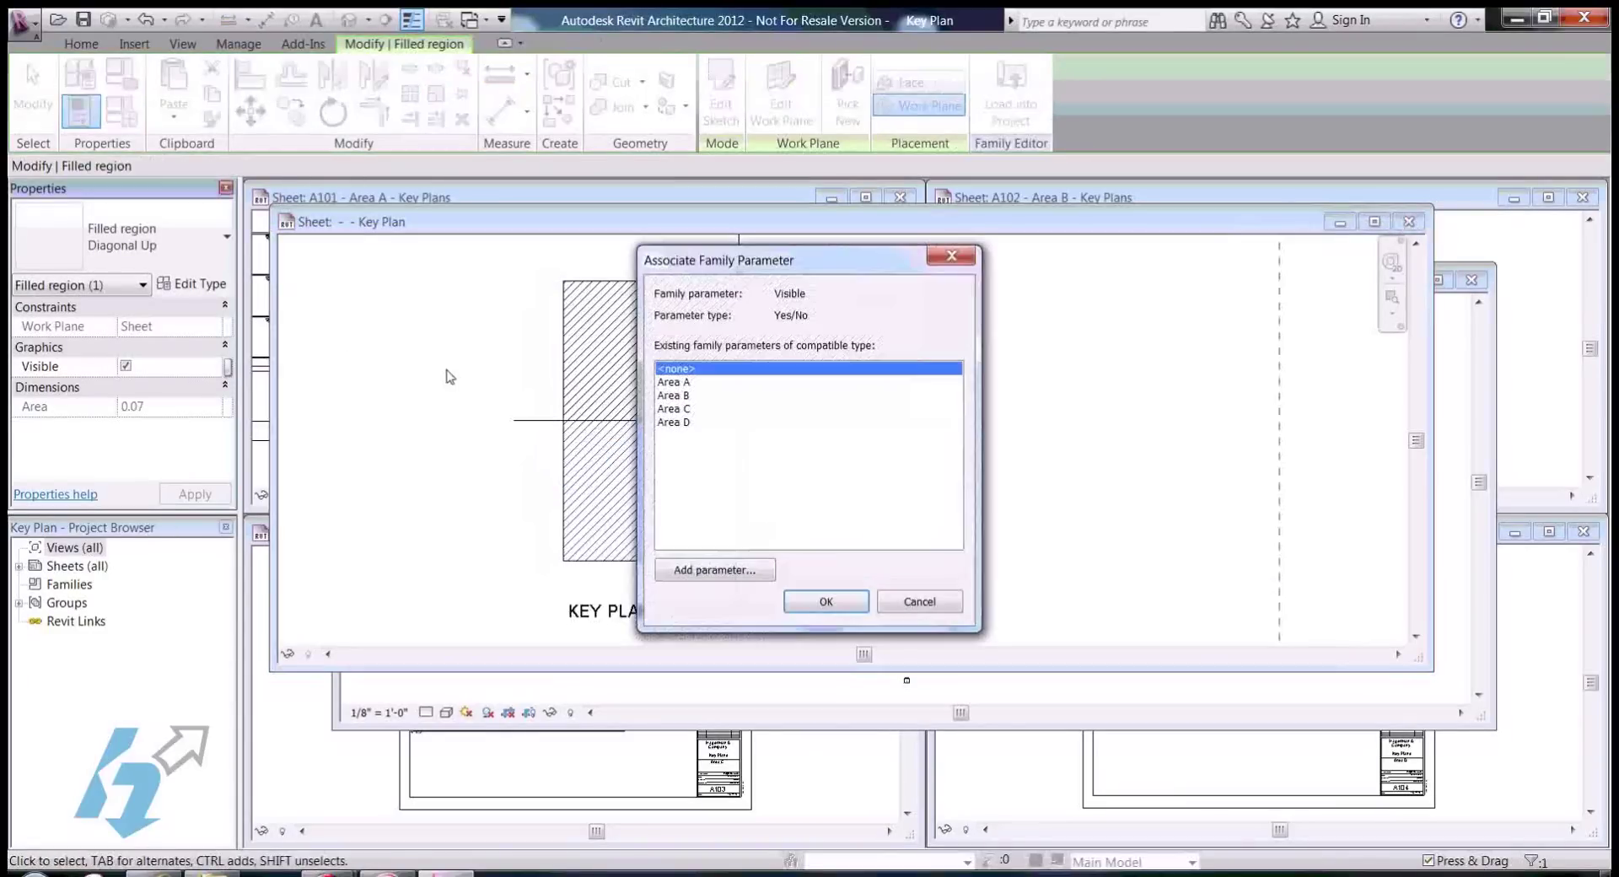
{"action": "left_click", "coordinate": [683, 409]}
{"action": "left_click", "coordinate": [827, 602]}
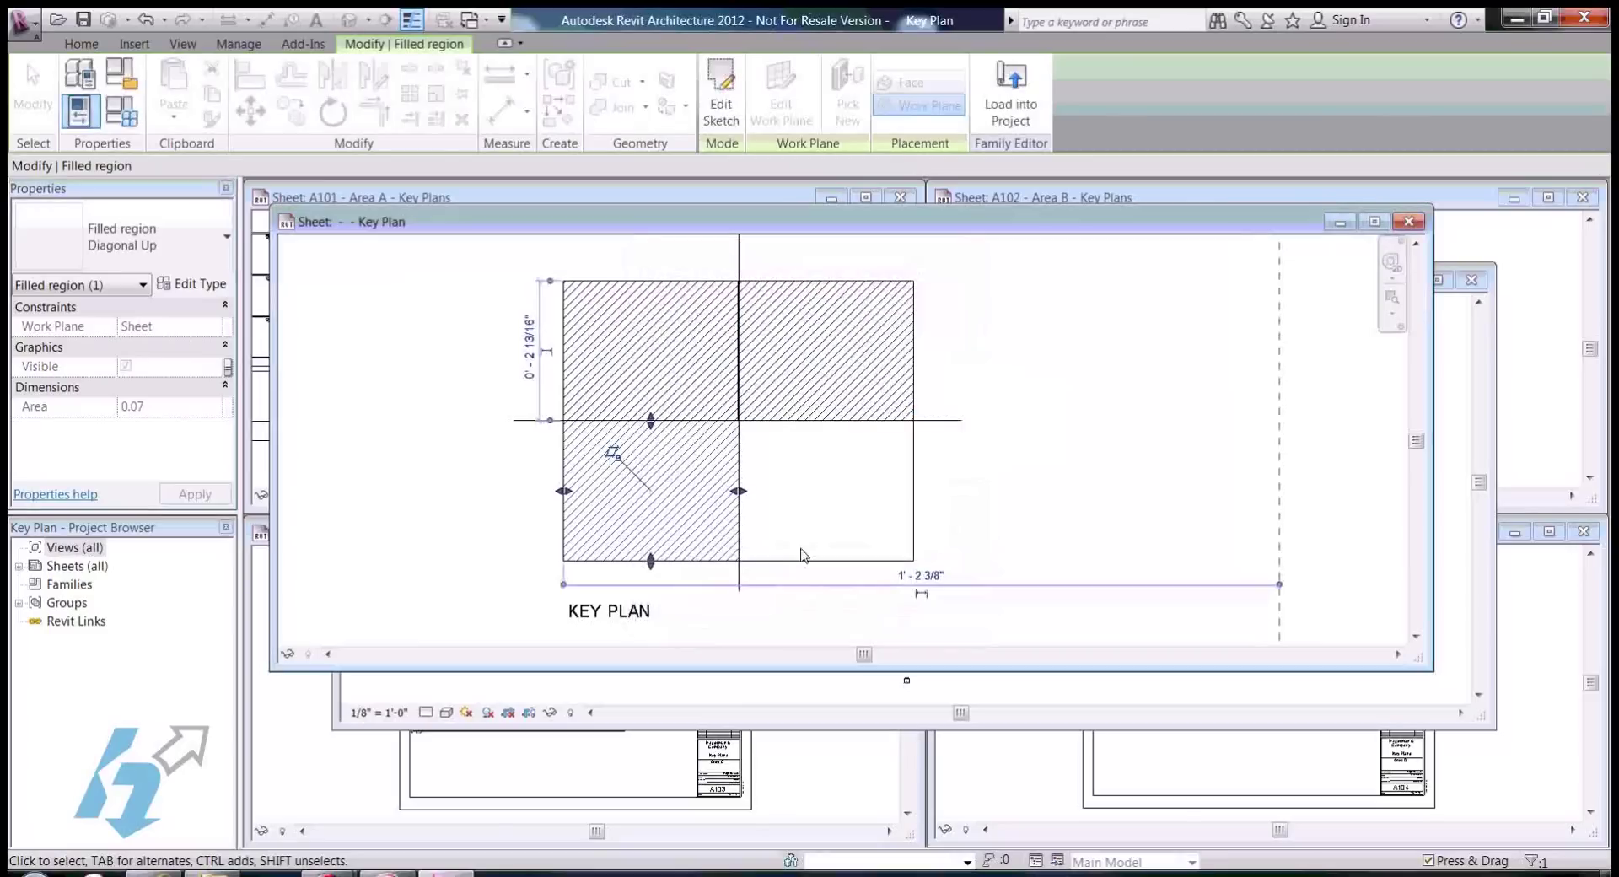
{"action": "left_click", "coordinate": [524, 376]}
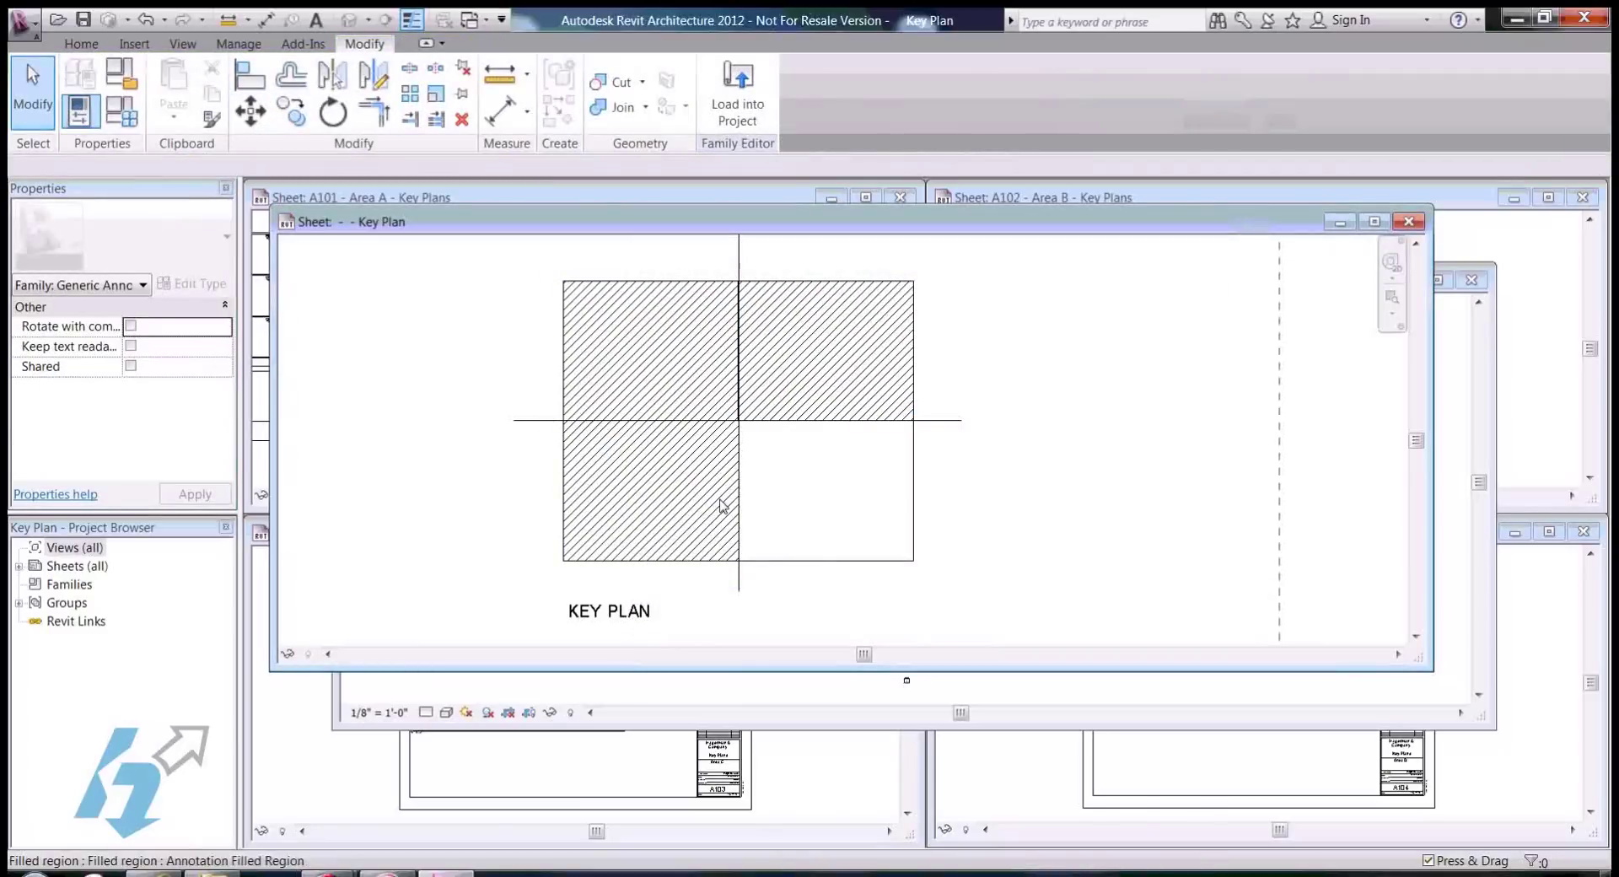
Step: Start a similar filled region for the lower-right quadrant, beginning at the plan centre
{"action": "left_click", "coordinate": [735, 488]}
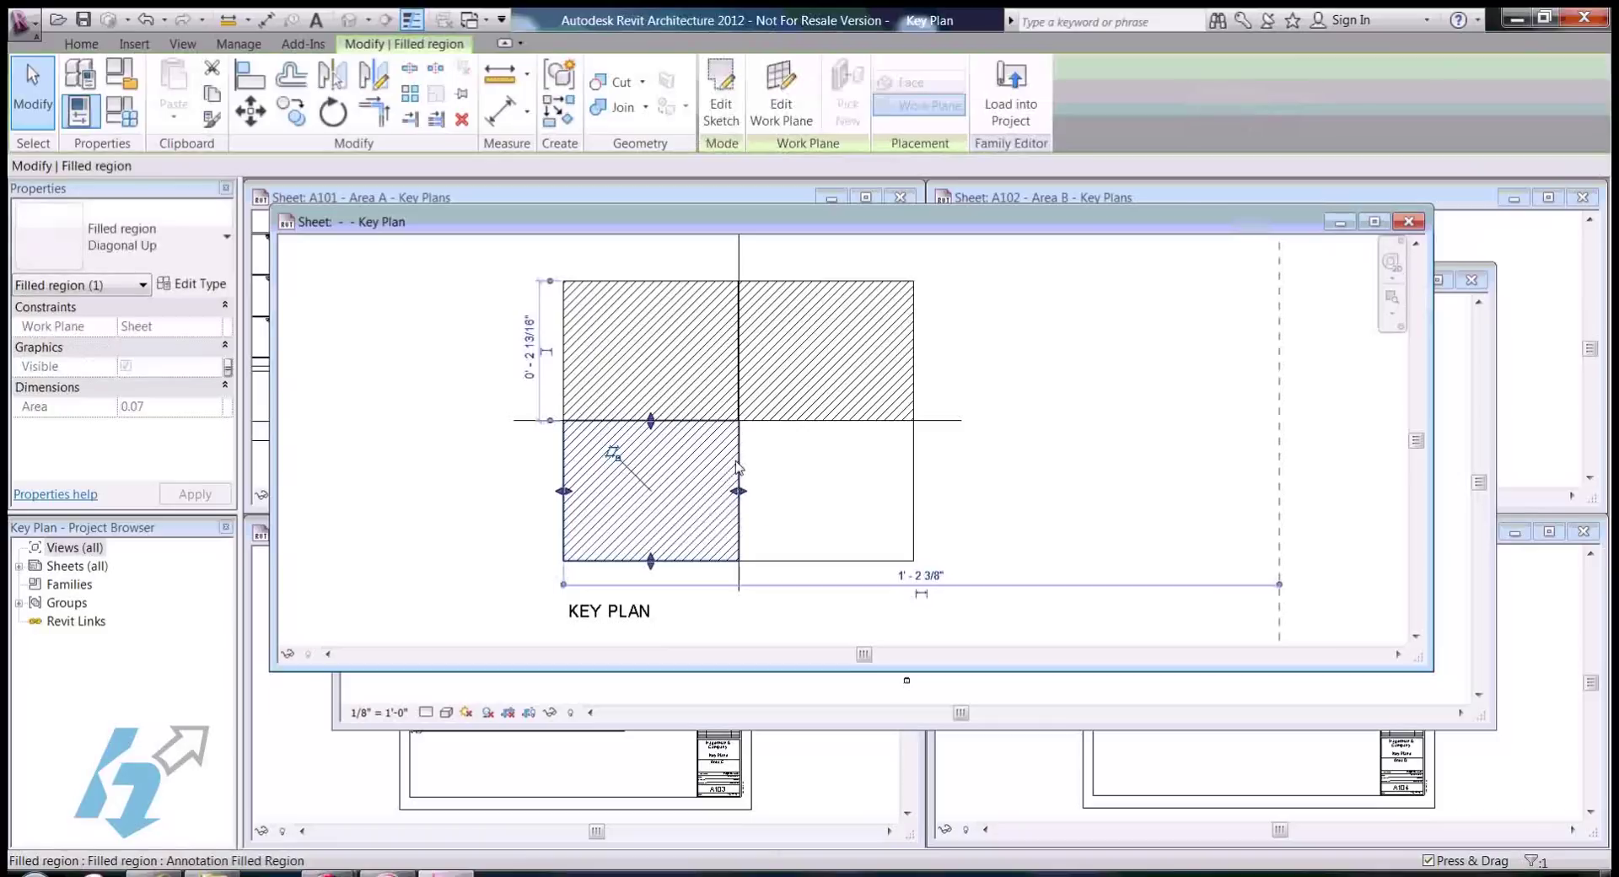
{"action": "right_click", "coordinate": [736, 466]}
{"action": "left_click", "coordinate": [780, 549]}
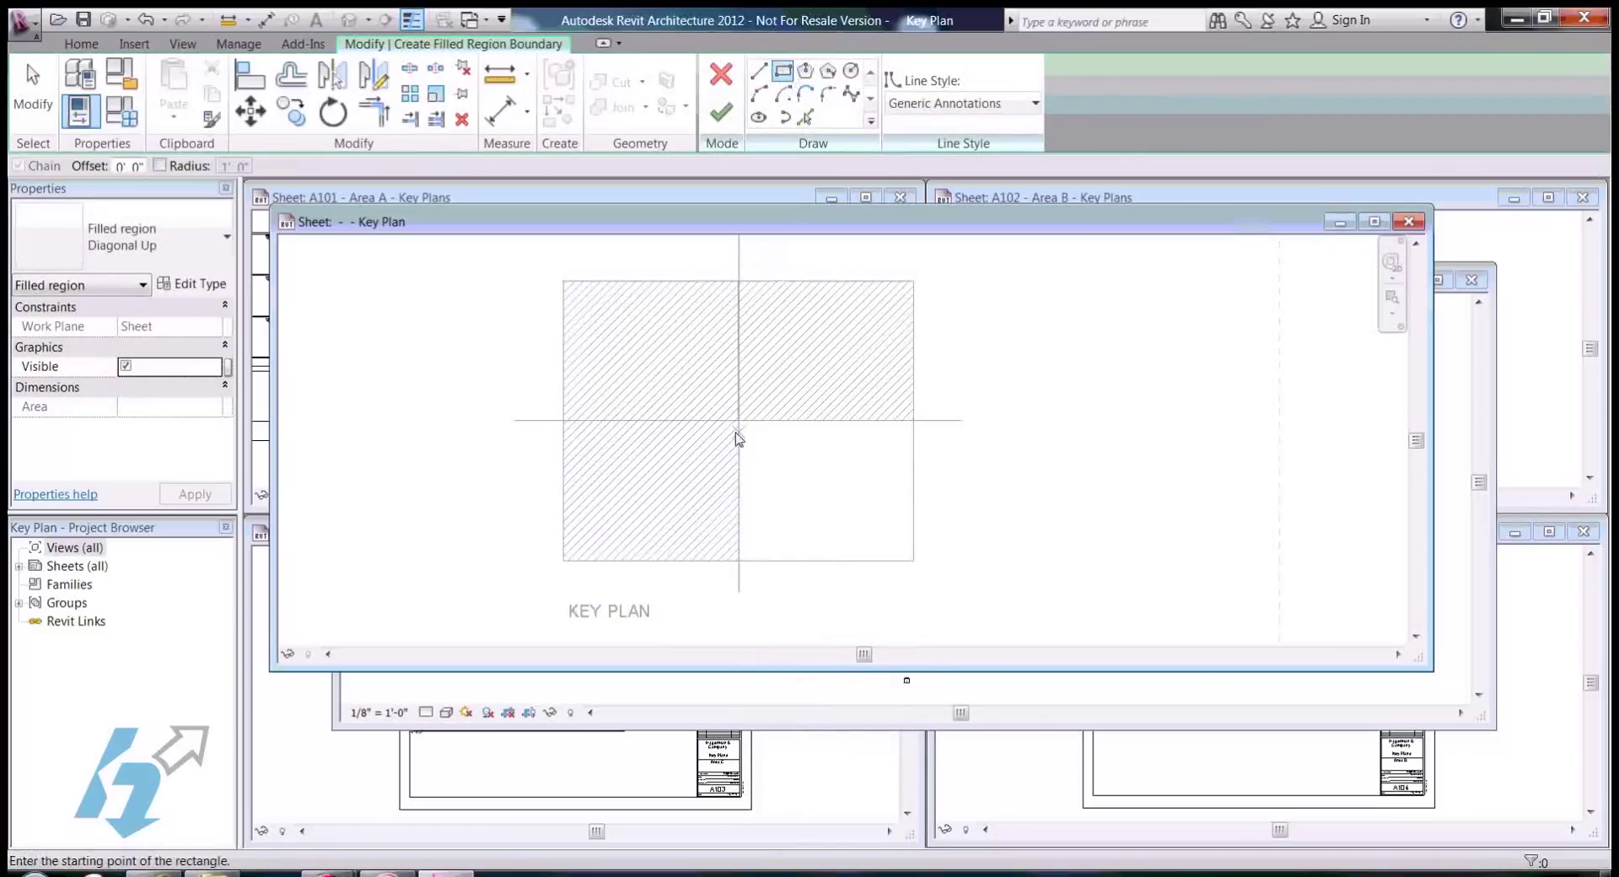
{"action": "left_click", "coordinate": [738, 421]}
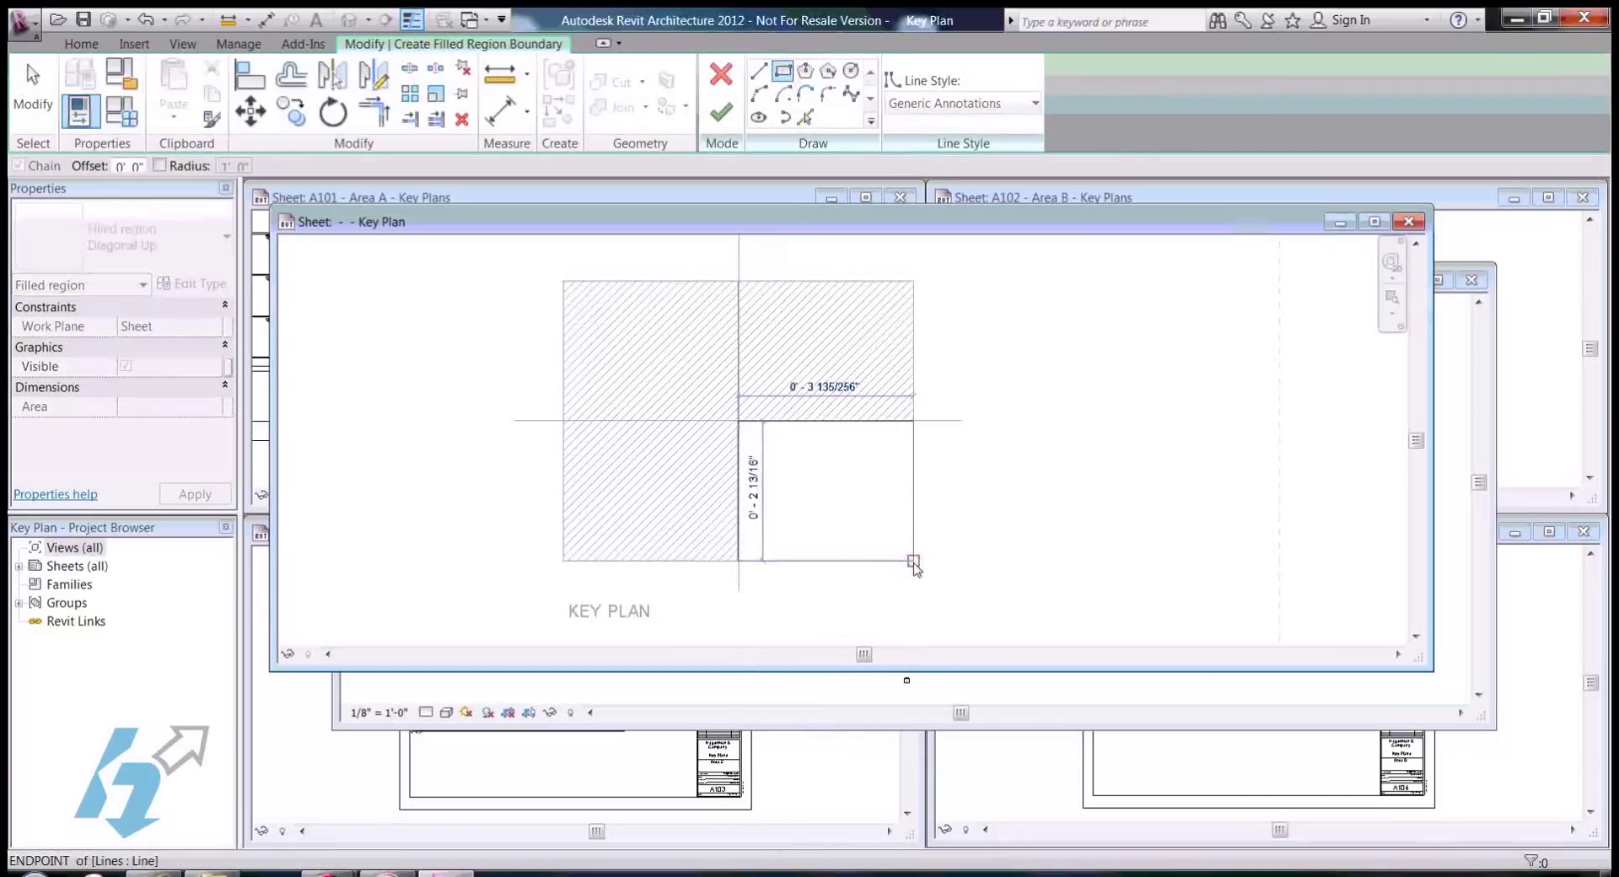
Step: Complete the lower-right quadrant filled region and tie its visibility to the Area D parameter
{"action": "left_click", "coordinate": [913, 560]}
{"action": "left_click", "coordinate": [720, 125]}
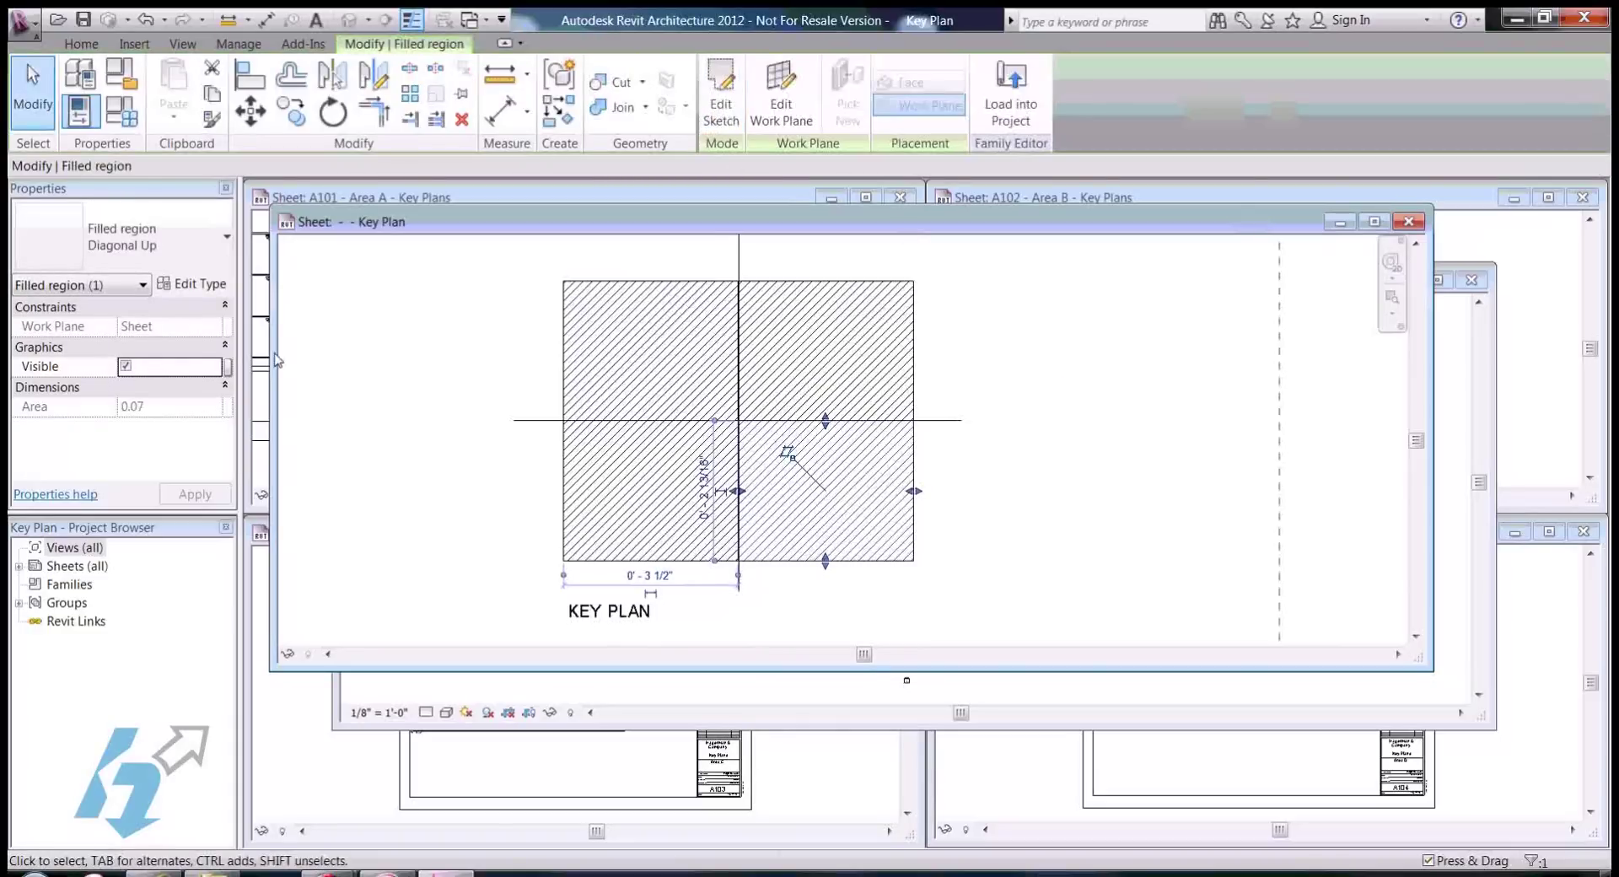
{"action": "left_click", "coordinate": [228, 366]}
{"action": "left_click", "coordinate": [675, 421]}
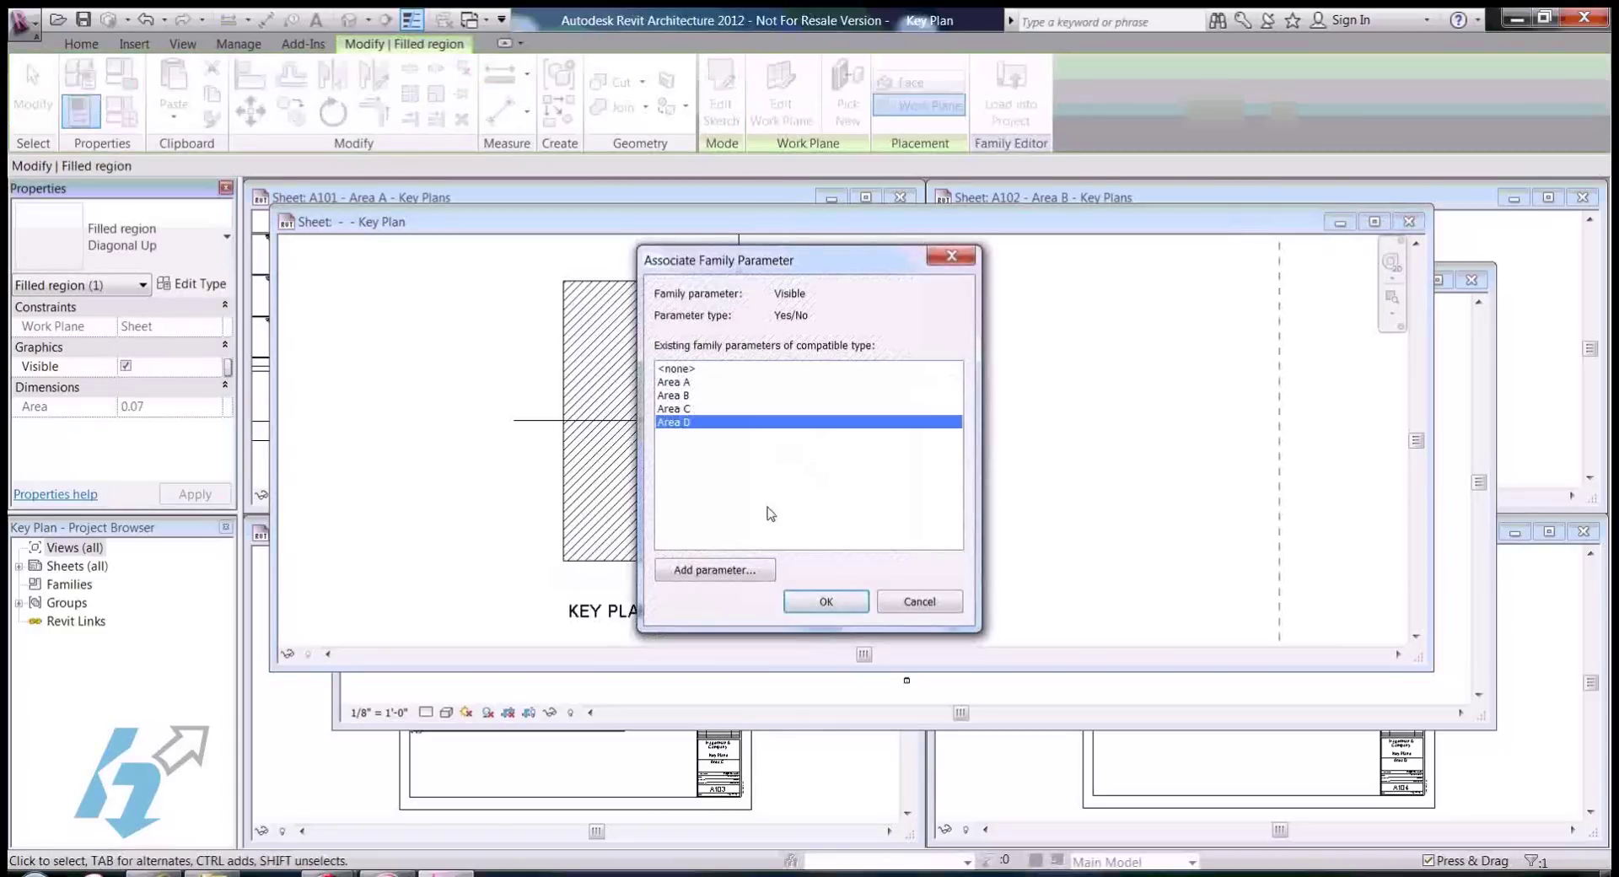
{"action": "left_click", "coordinate": [825, 601]}
{"action": "left_click", "coordinate": [542, 351]}
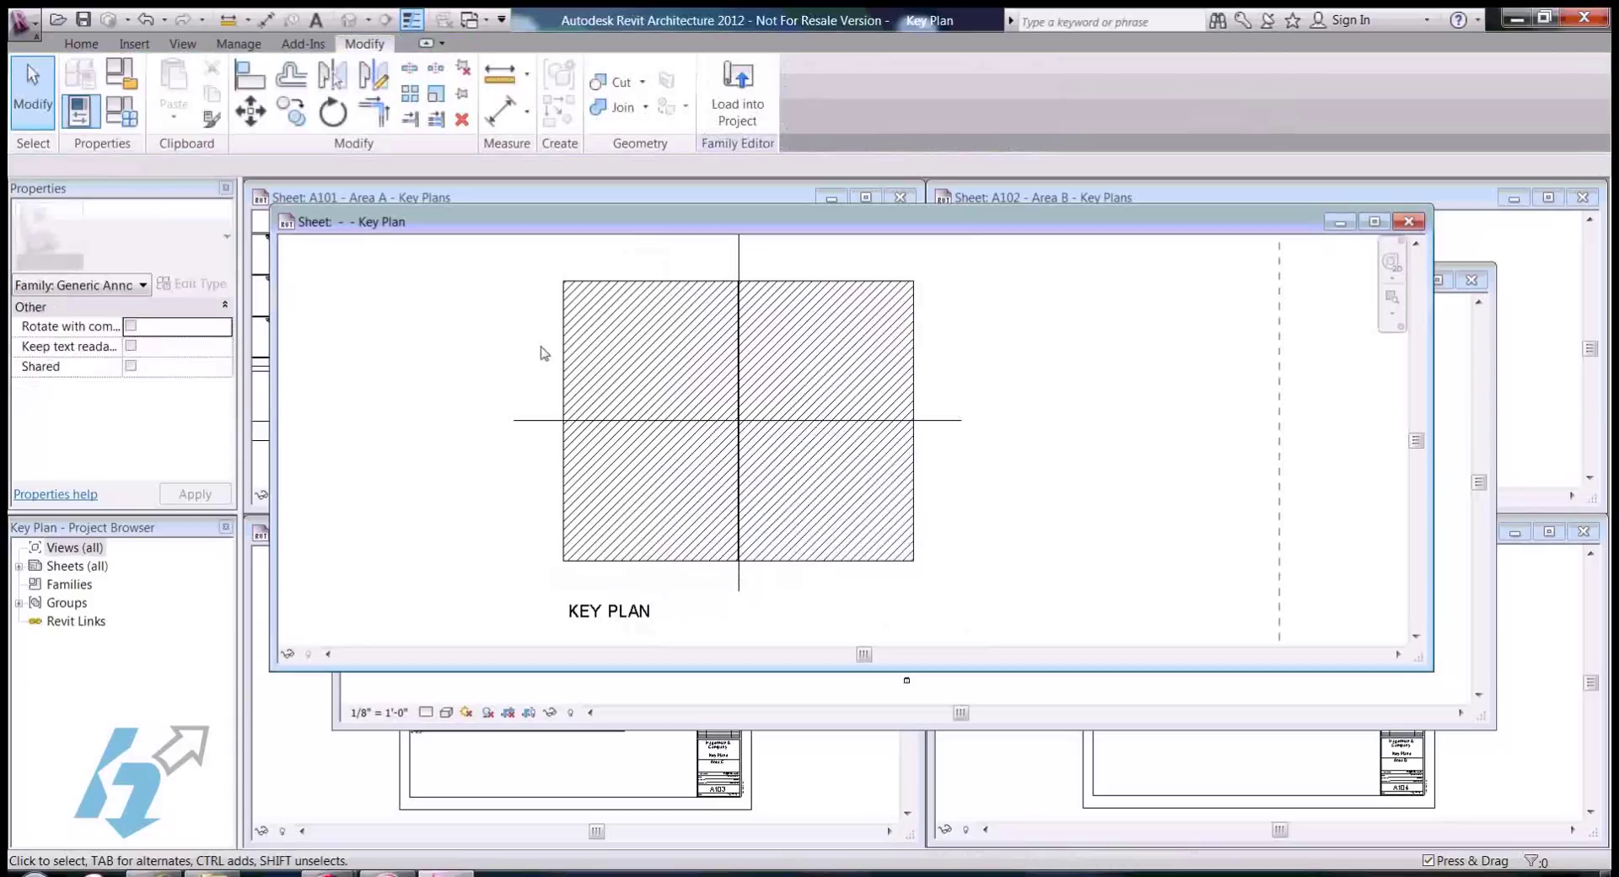
{"action": "scroll", "coordinate": [542, 353], "scroll_direction": "down", "scroll_amount": 2}
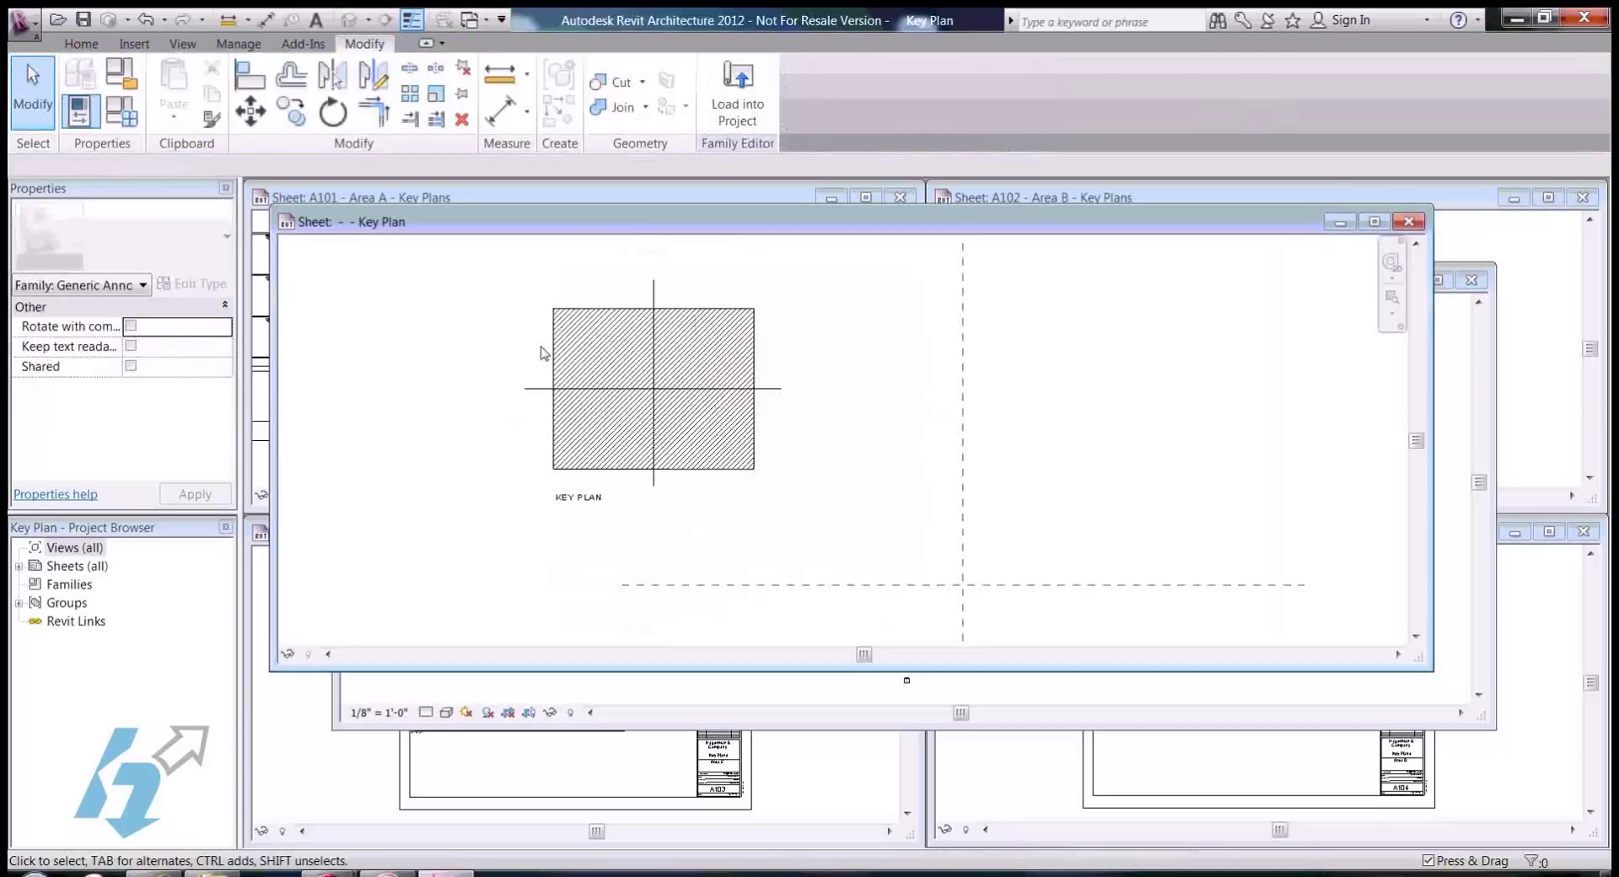
Step: Load the edited Key Plan family into the project, overwriting the existing version
{"action": "left_click", "coordinate": [742, 112]}
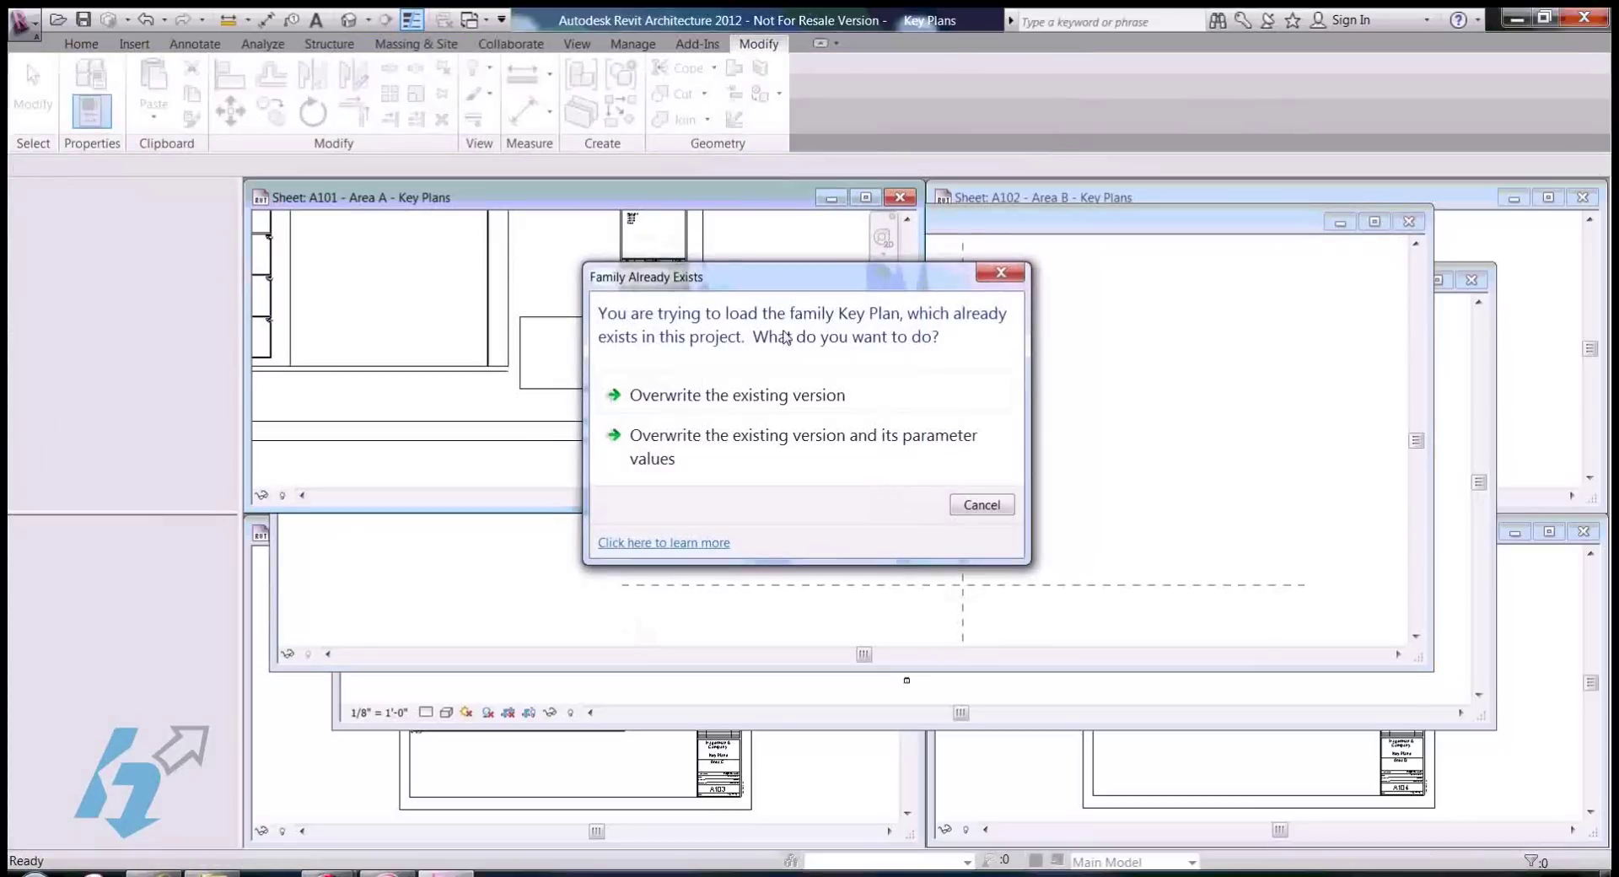
{"action": "left_click", "coordinate": [761, 397]}
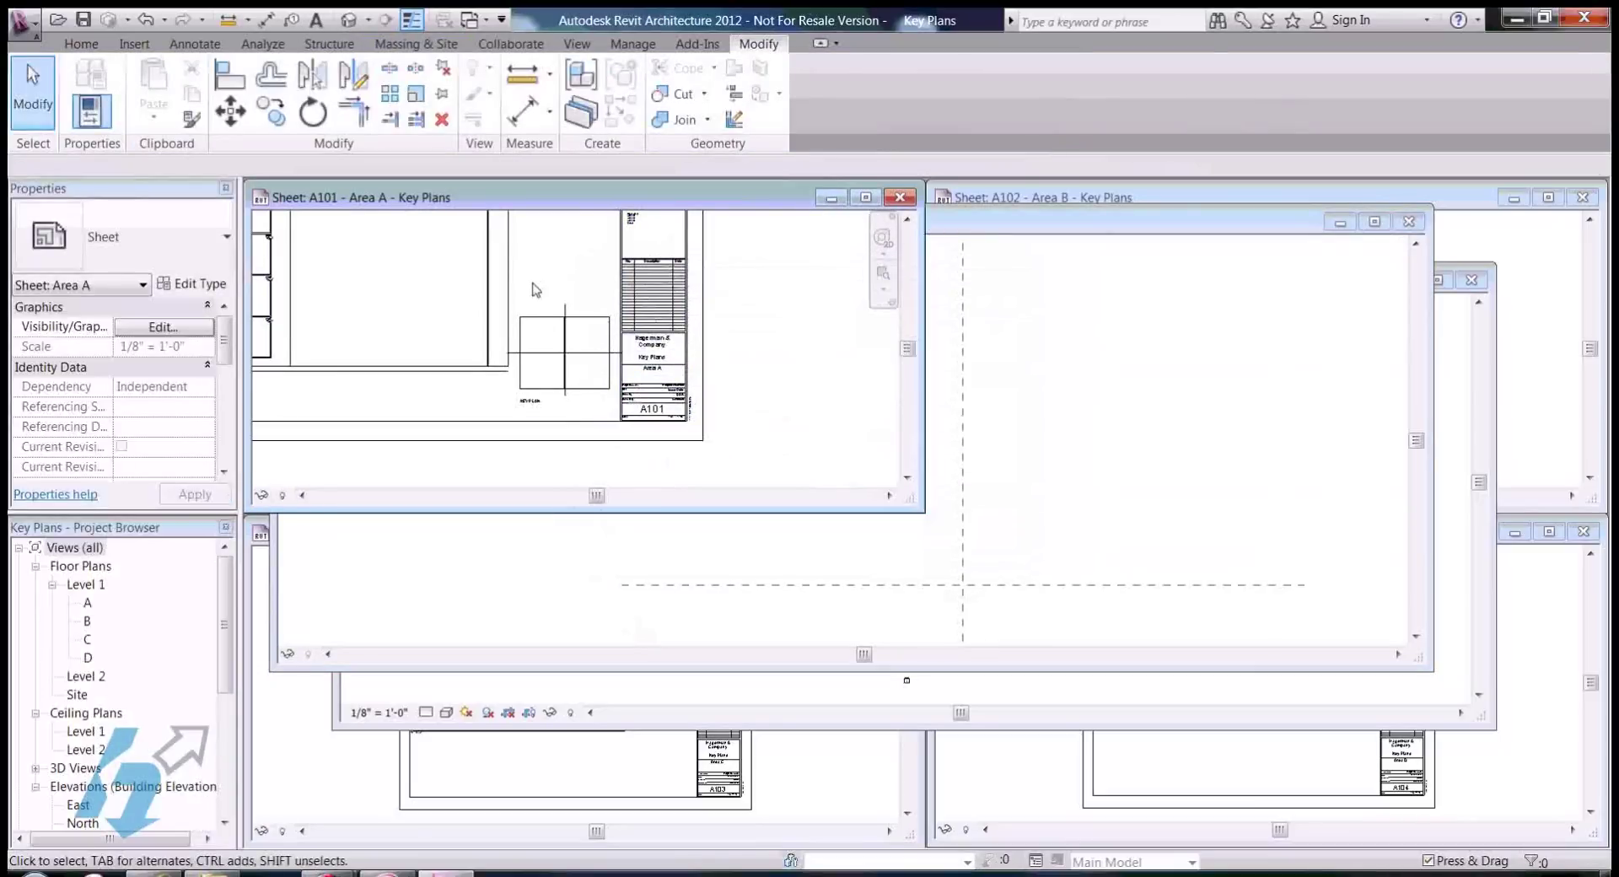
{"action": "scroll", "coordinate": [549, 377], "scroll_direction": "up", "scroll_amount": 4}
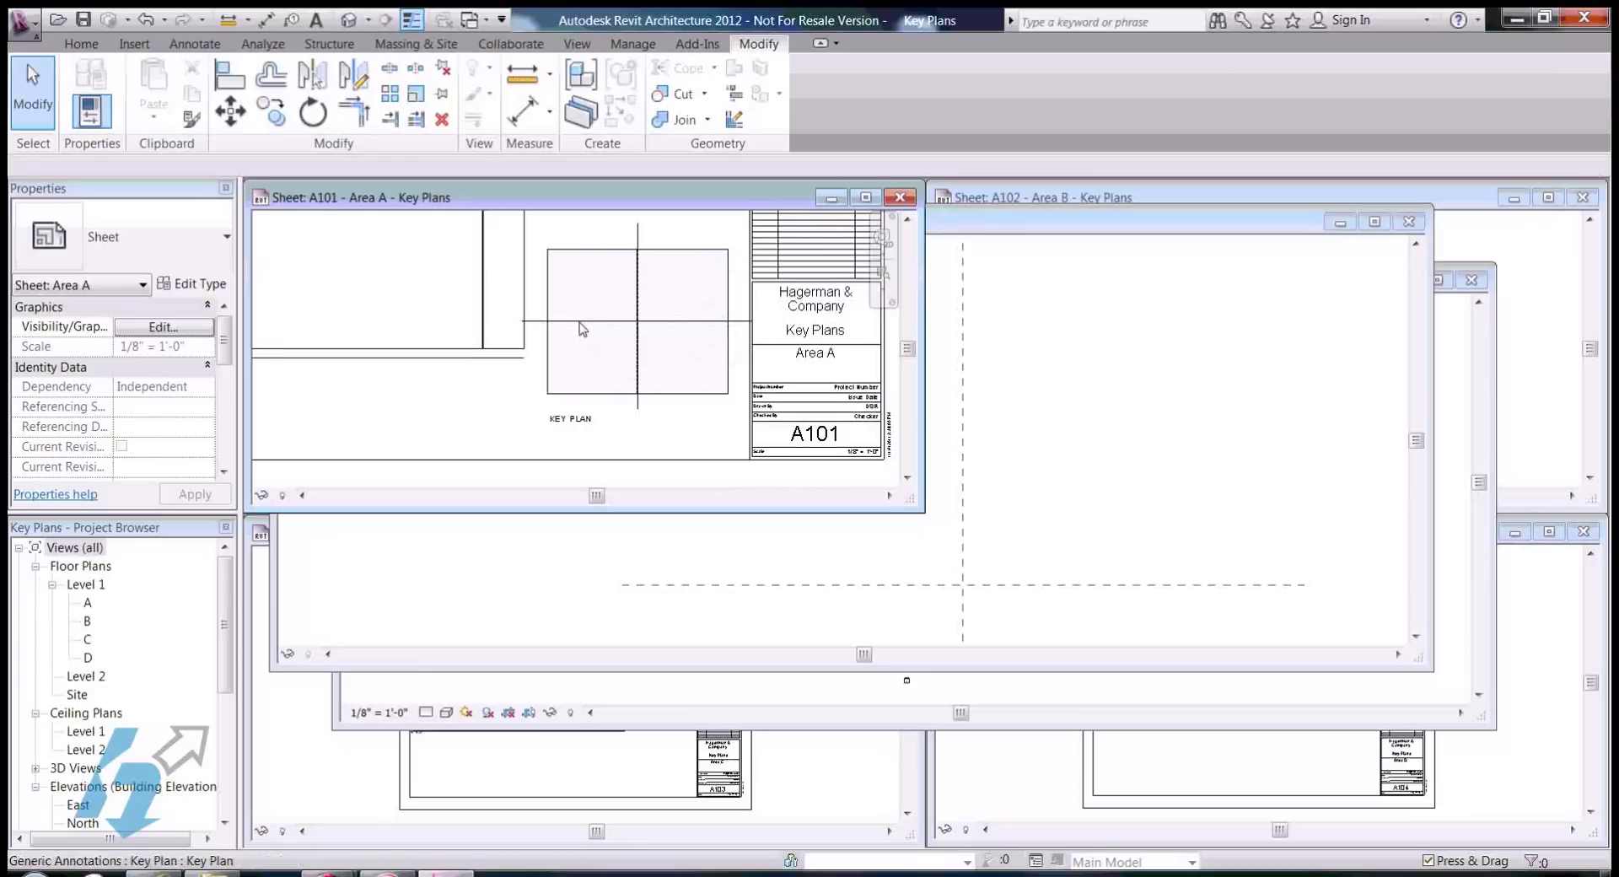
{"action": "scroll", "coordinate": [753, 326], "scroll_direction": "up", "scroll_amount": 2}
{"action": "scroll", "coordinate": [753, 327], "scroll_direction": "down", "scroll_amount": 3}
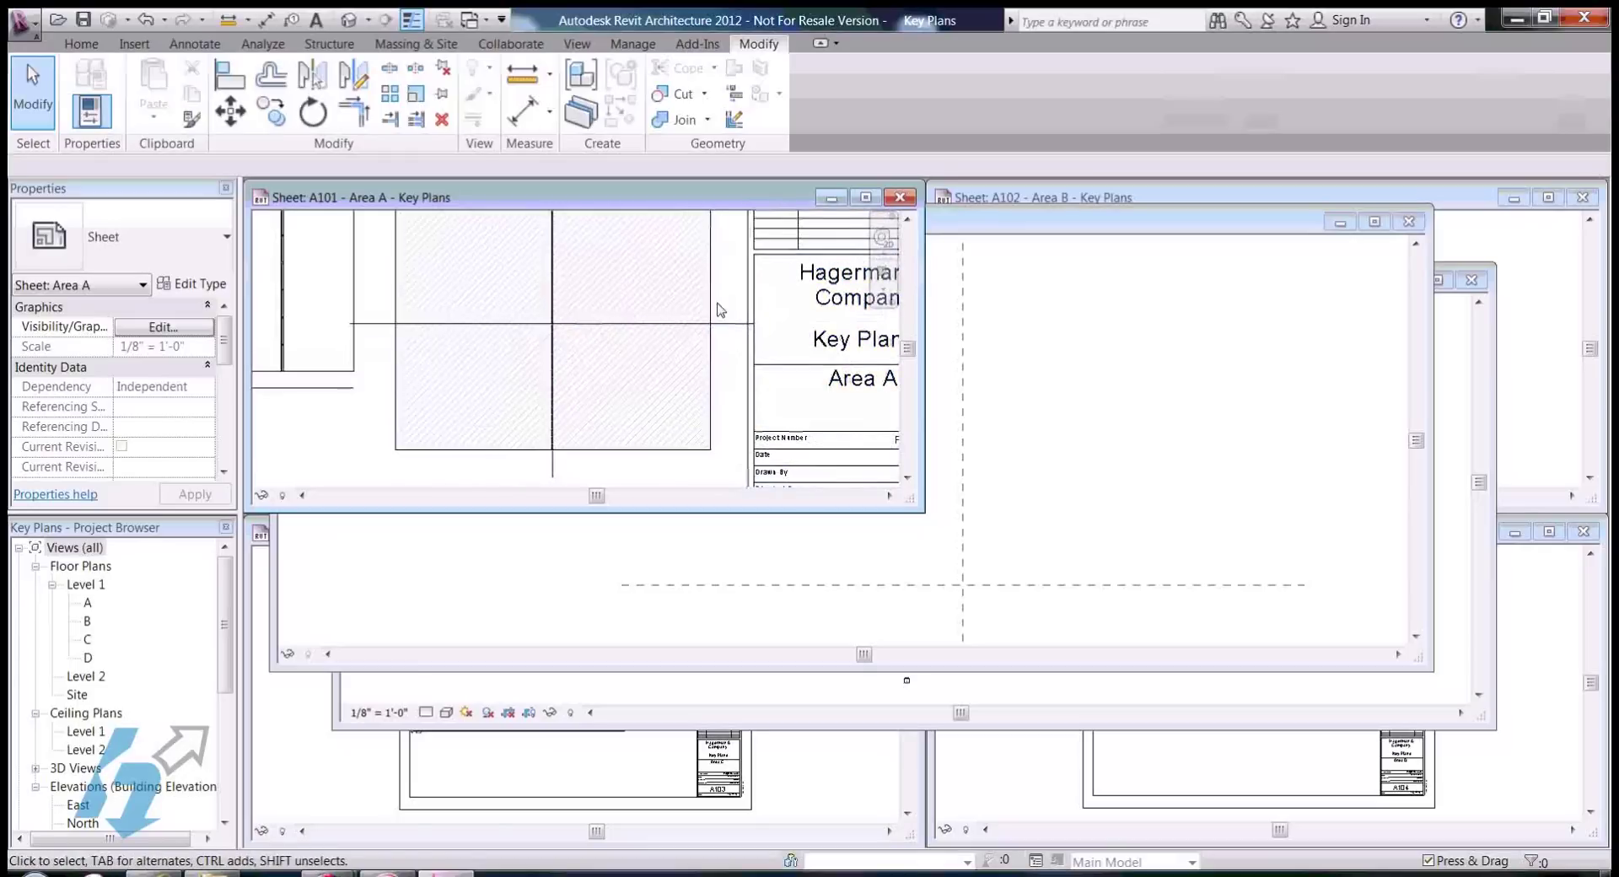
Step: Maximize sheet A101 and select its Key Plan annotation to review the Area A–D parameters
{"action": "left_click", "coordinate": [865, 199]}
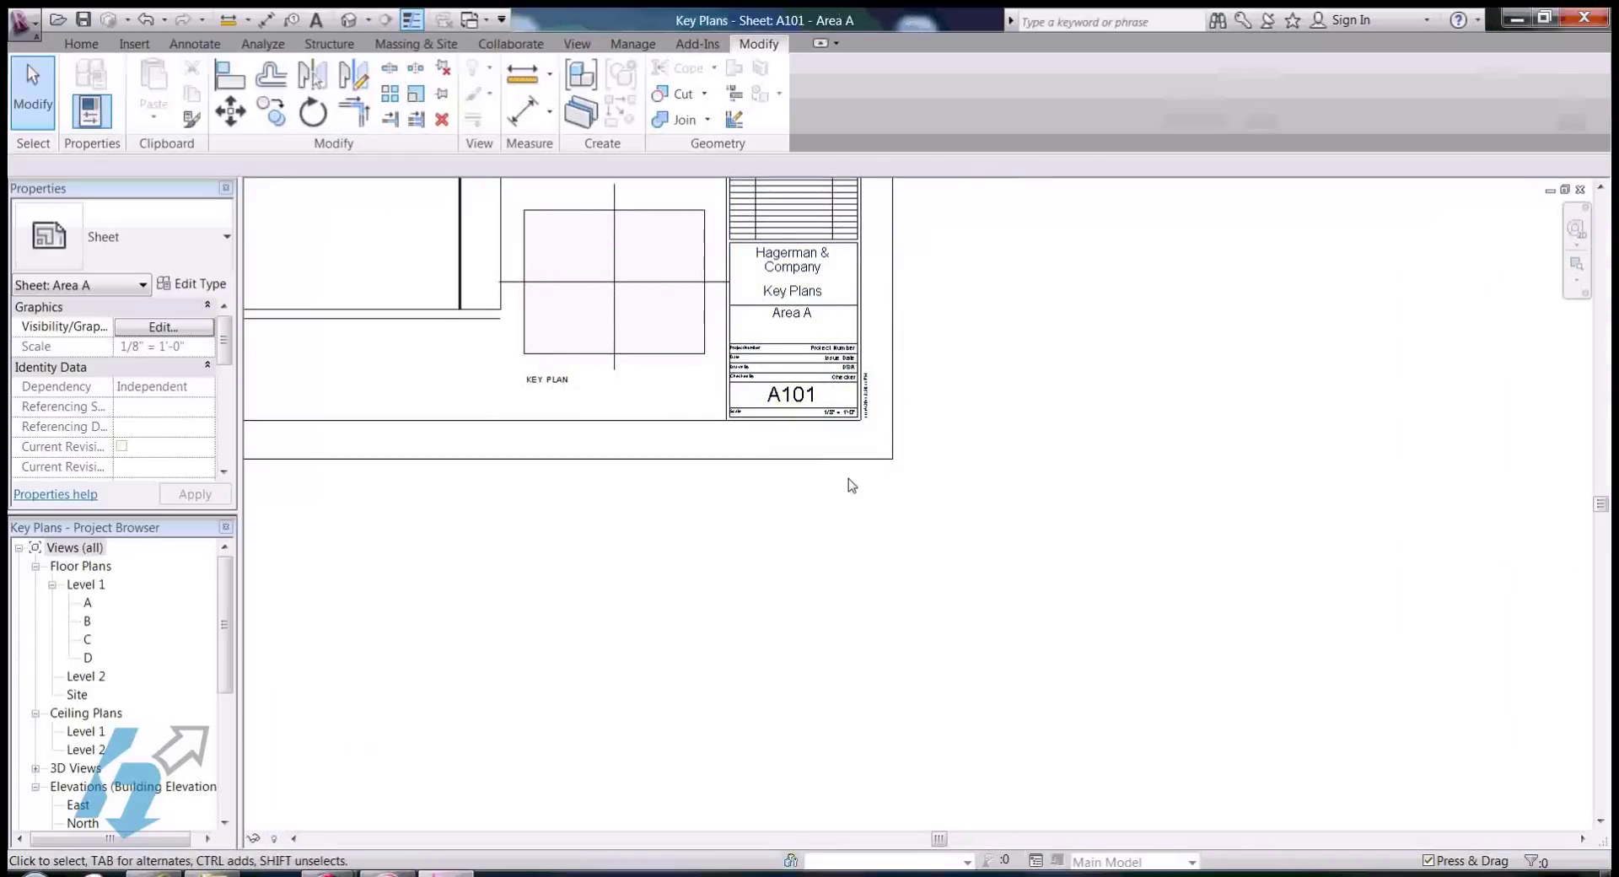
{"action": "scroll", "coordinate": [844, 481], "scroll_direction": "down", "scroll_amount": 2}
{"action": "scroll", "coordinate": [694, 305], "scroll_direction": "up", "scroll_amount": 2}
{"action": "scroll", "coordinate": [707, 321], "scroll_direction": "down", "scroll_amount": 3}
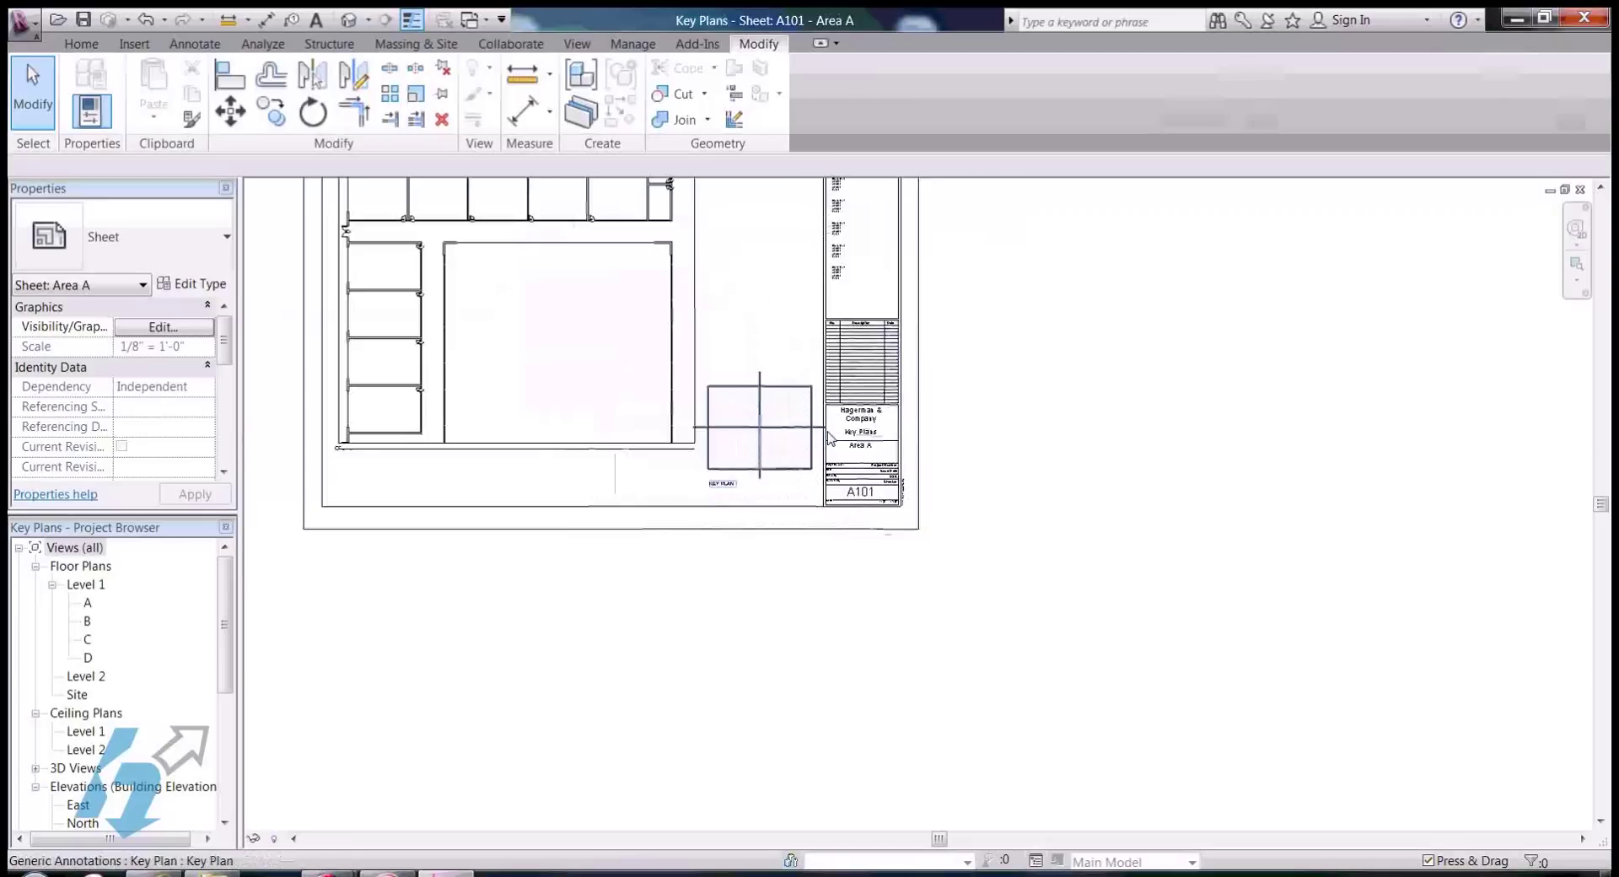
{"action": "scroll", "coordinate": [776, 395], "scroll_direction": "up", "scroll_amount": 2}
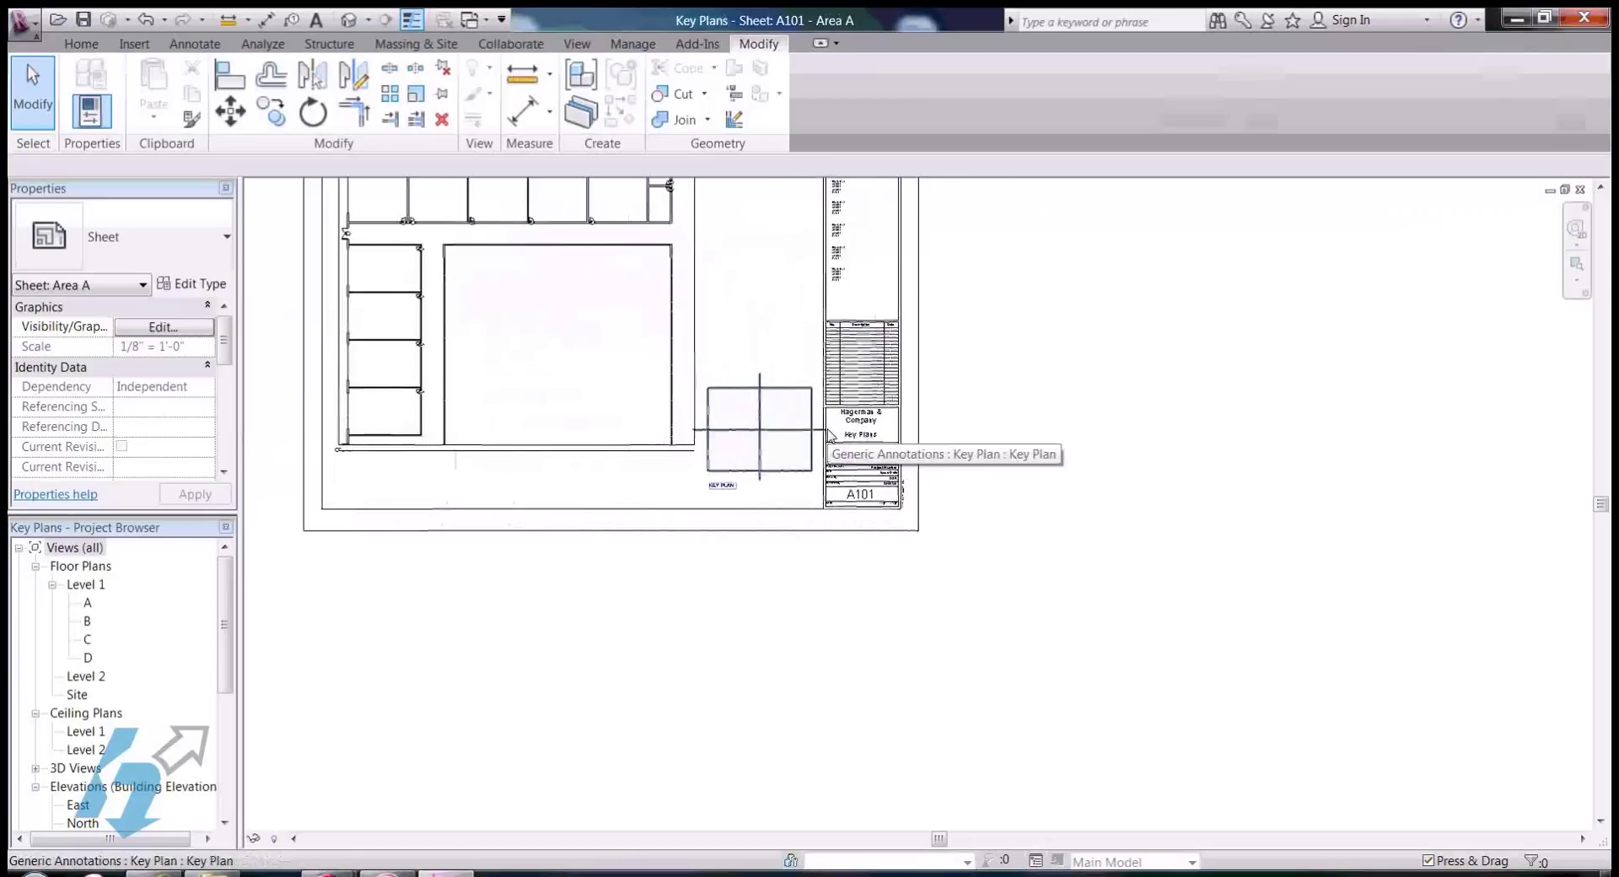
{"action": "left_click", "coordinate": [784, 406]}
{"action": "scroll", "coordinate": [772, 388], "scroll_direction": "up", "scroll_amount": 2}
{"action": "scroll", "coordinate": [787, 403], "scroll_direction": "up", "scroll_amount": 2}
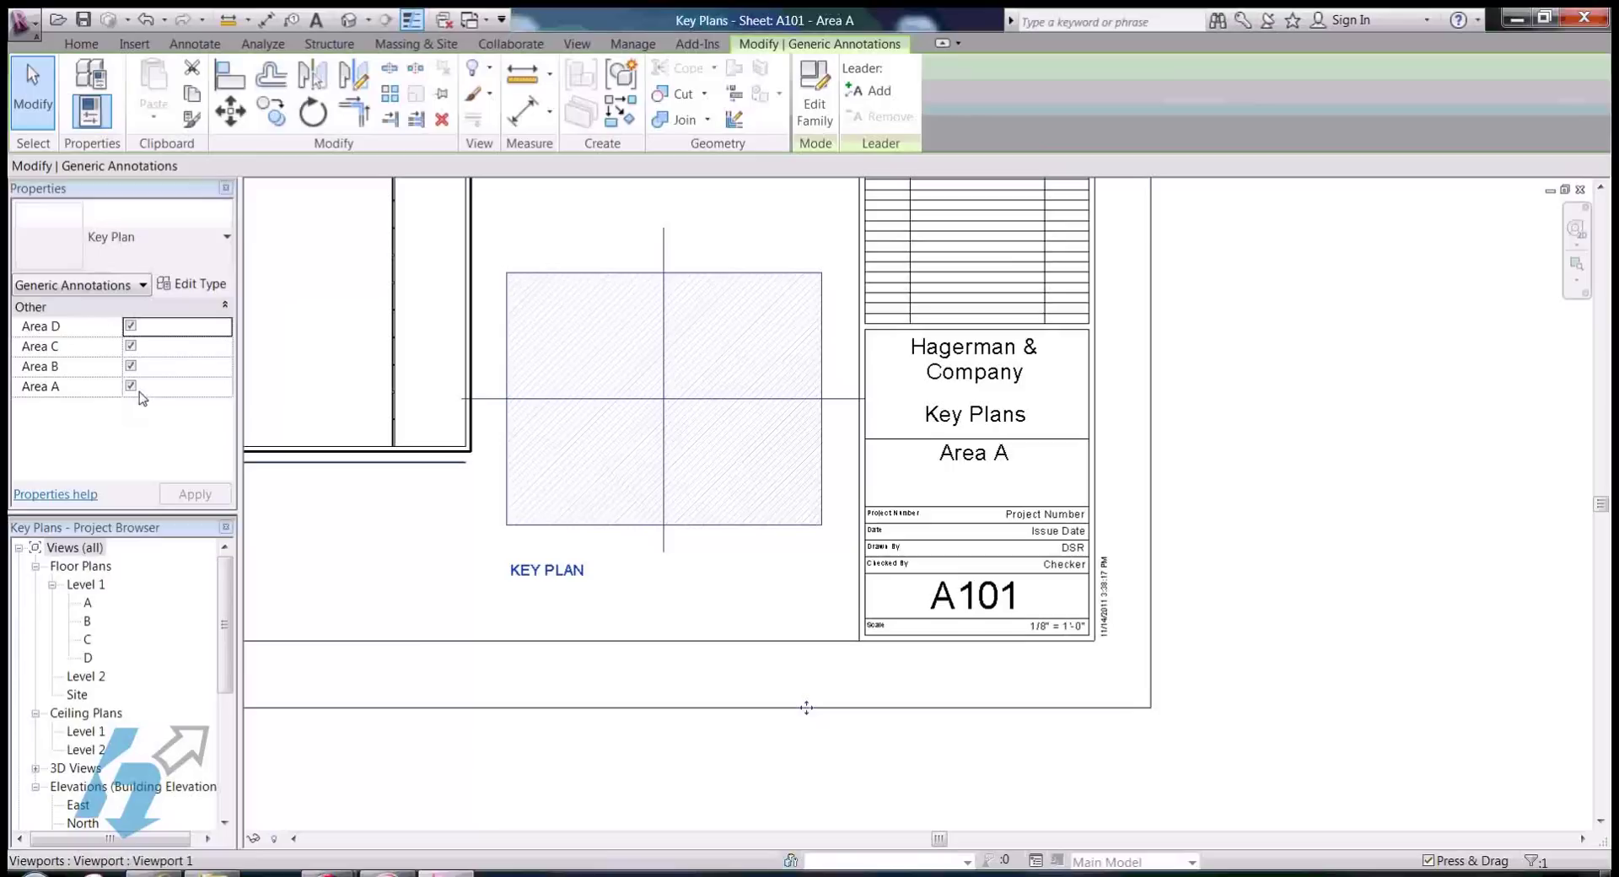
Step: Uncheck Area D, Area C and Area B on the A101 key plan, leaving only Area A
{"action": "left_click", "coordinate": [130, 327]}
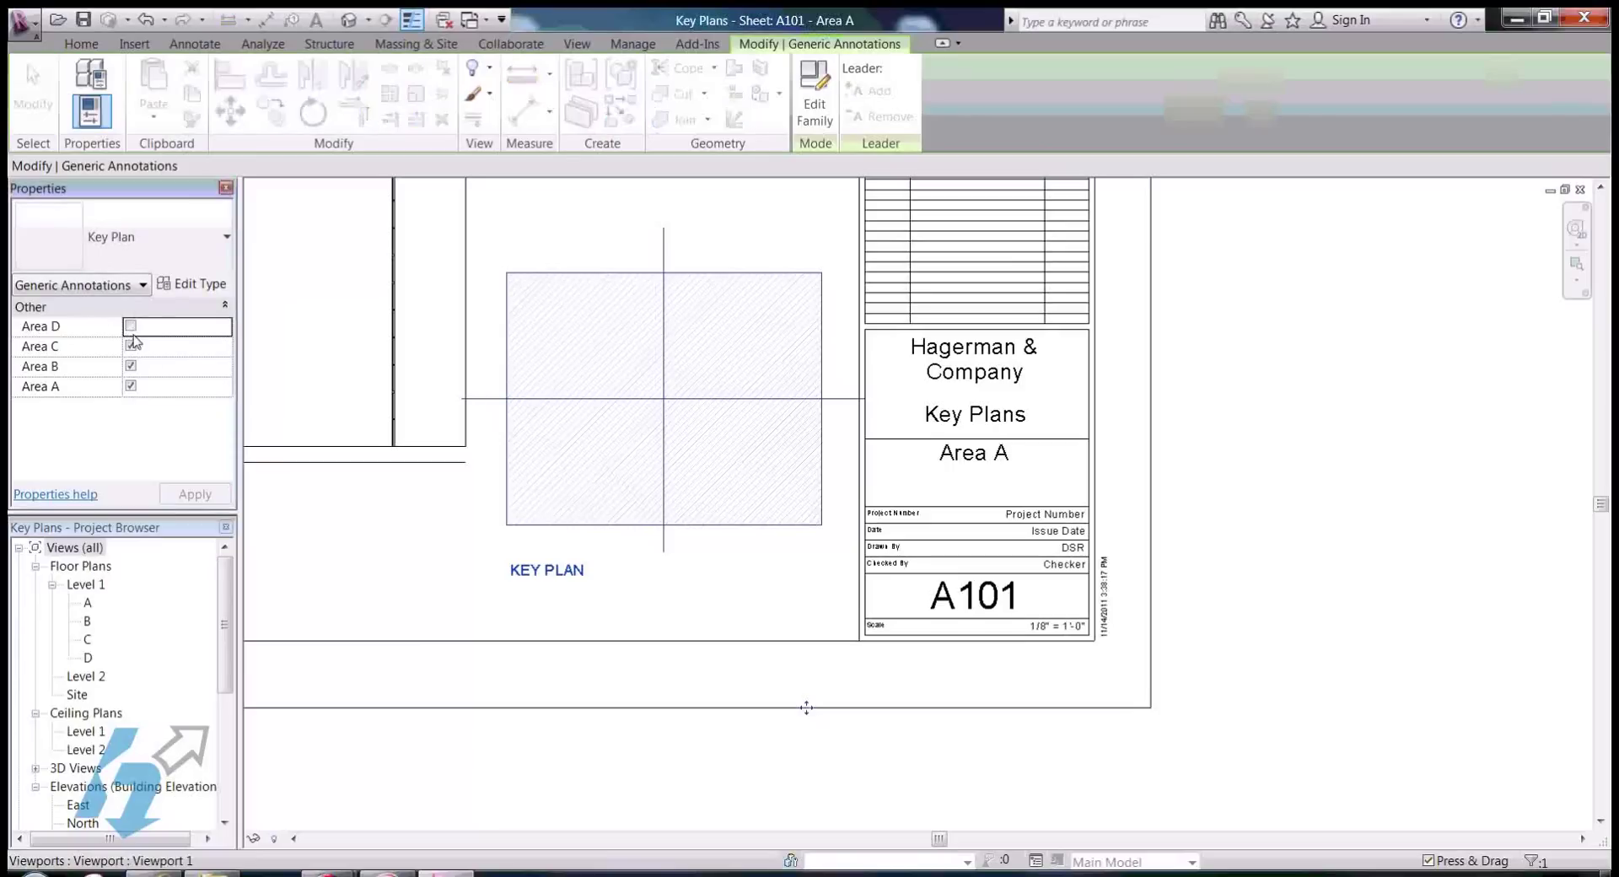
{"action": "left_click", "coordinate": [131, 347]}
{"action": "left_click", "coordinate": [132, 368]}
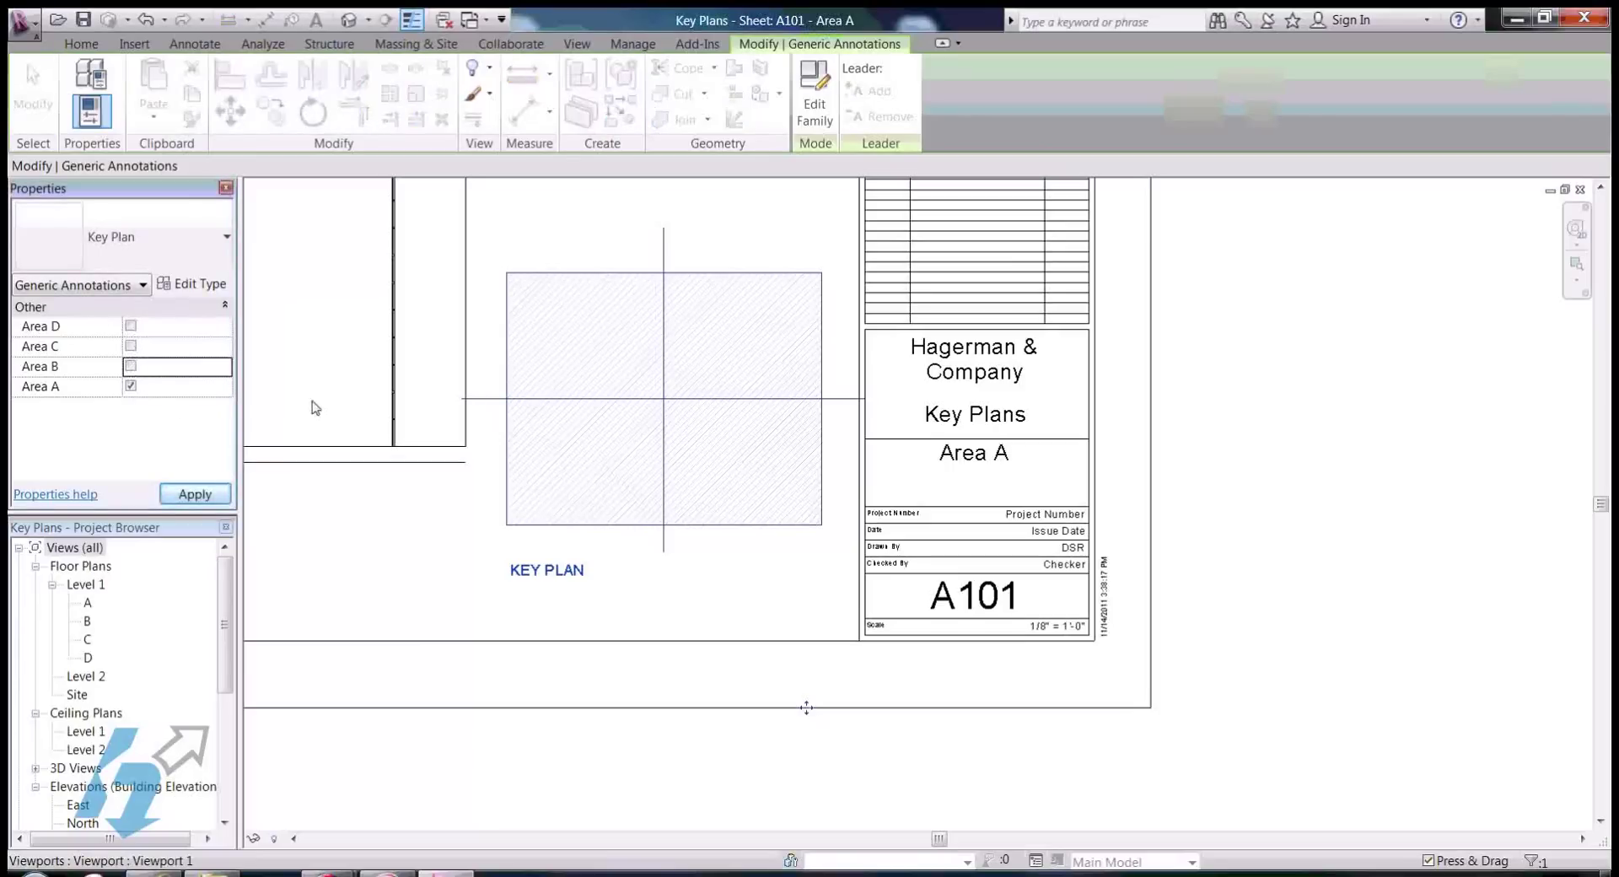
{"action": "key", "text": "Escape"}
Step: Reselect the A101 key plan to verify only Area A is checked, then deselect it
{"action": "scroll", "coordinate": [628, 271], "scroll_direction": "up", "scroll_amount": 3}
{"action": "scroll", "coordinate": [715, 396], "scroll_direction": "down", "scroll_amount": 3}
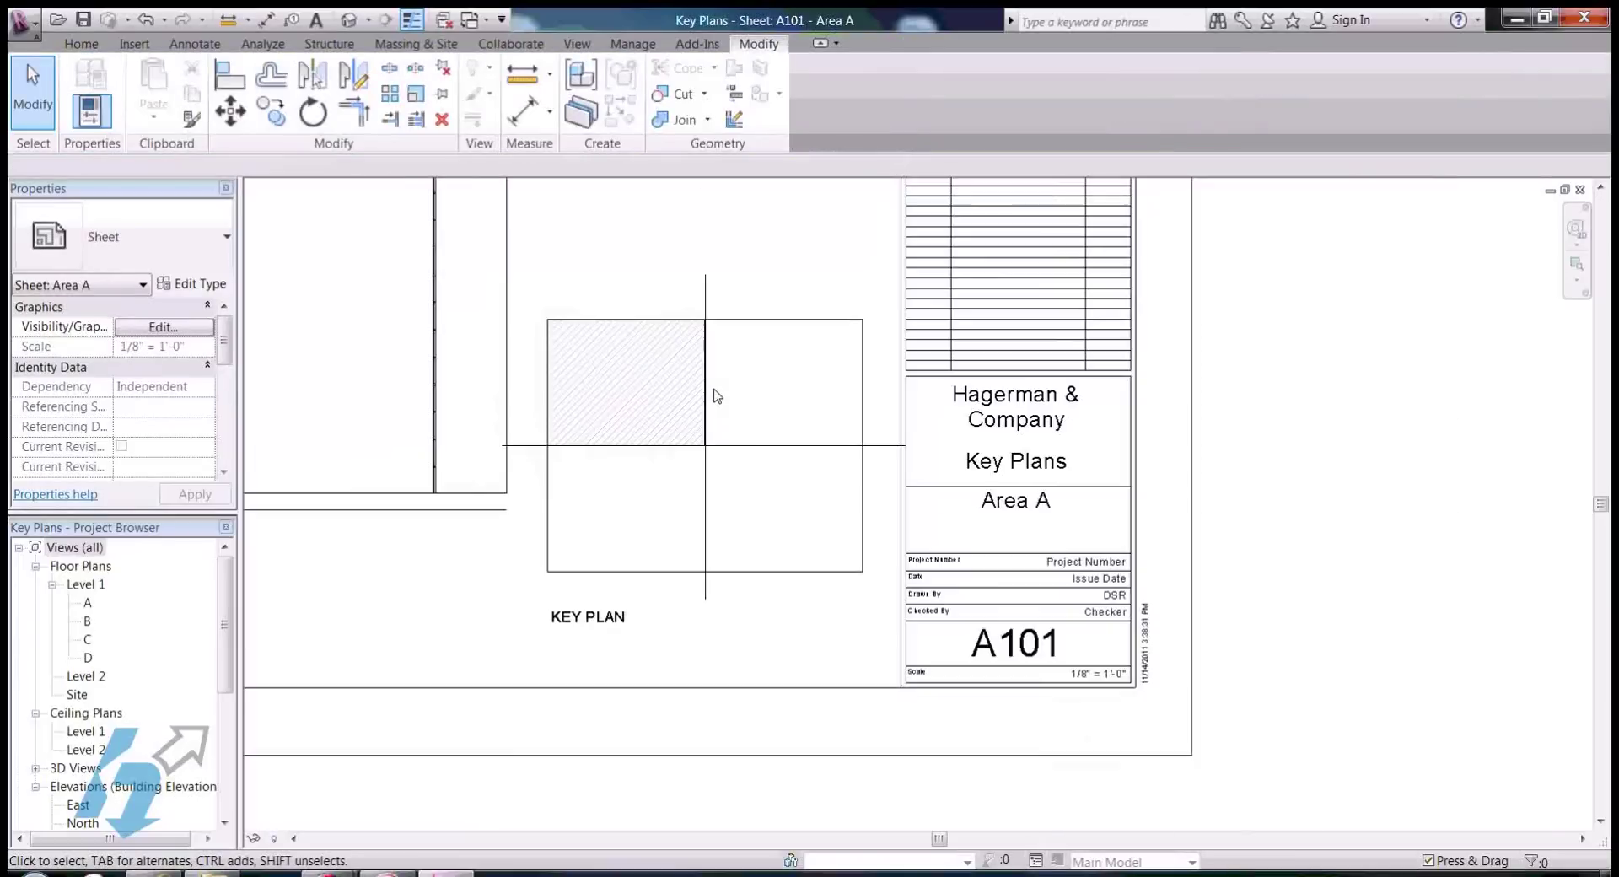
{"action": "scroll", "coordinate": [741, 452], "scroll_direction": "down", "scroll_amount": 1}
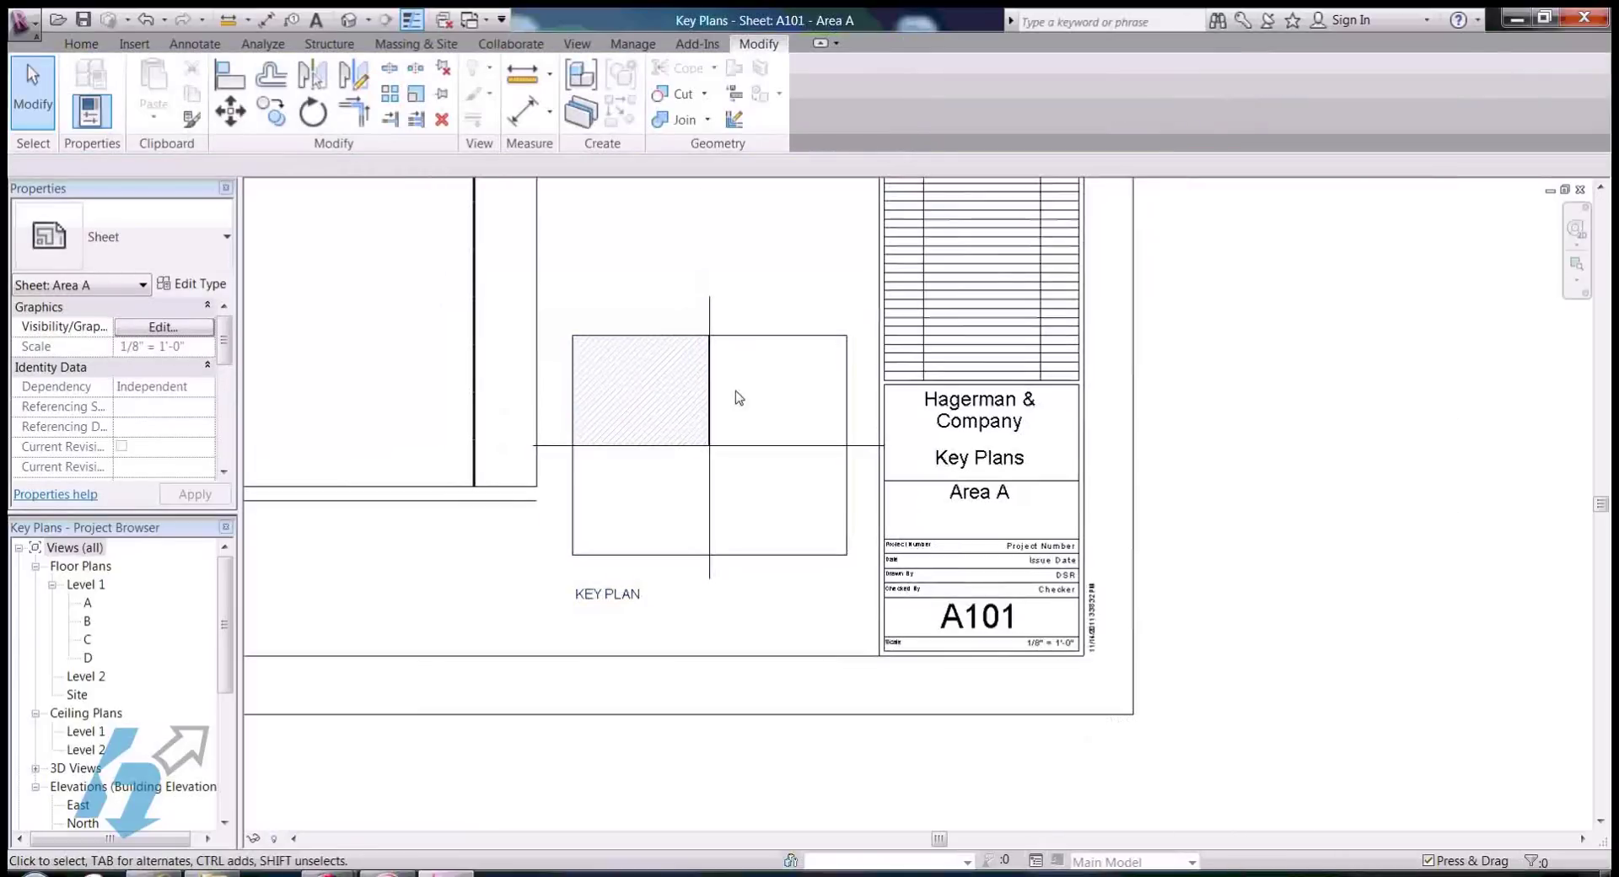
{"action": "scroll", "coordinate": [733, 421], "scroll_direction": "down", "scroll_amount": 2}
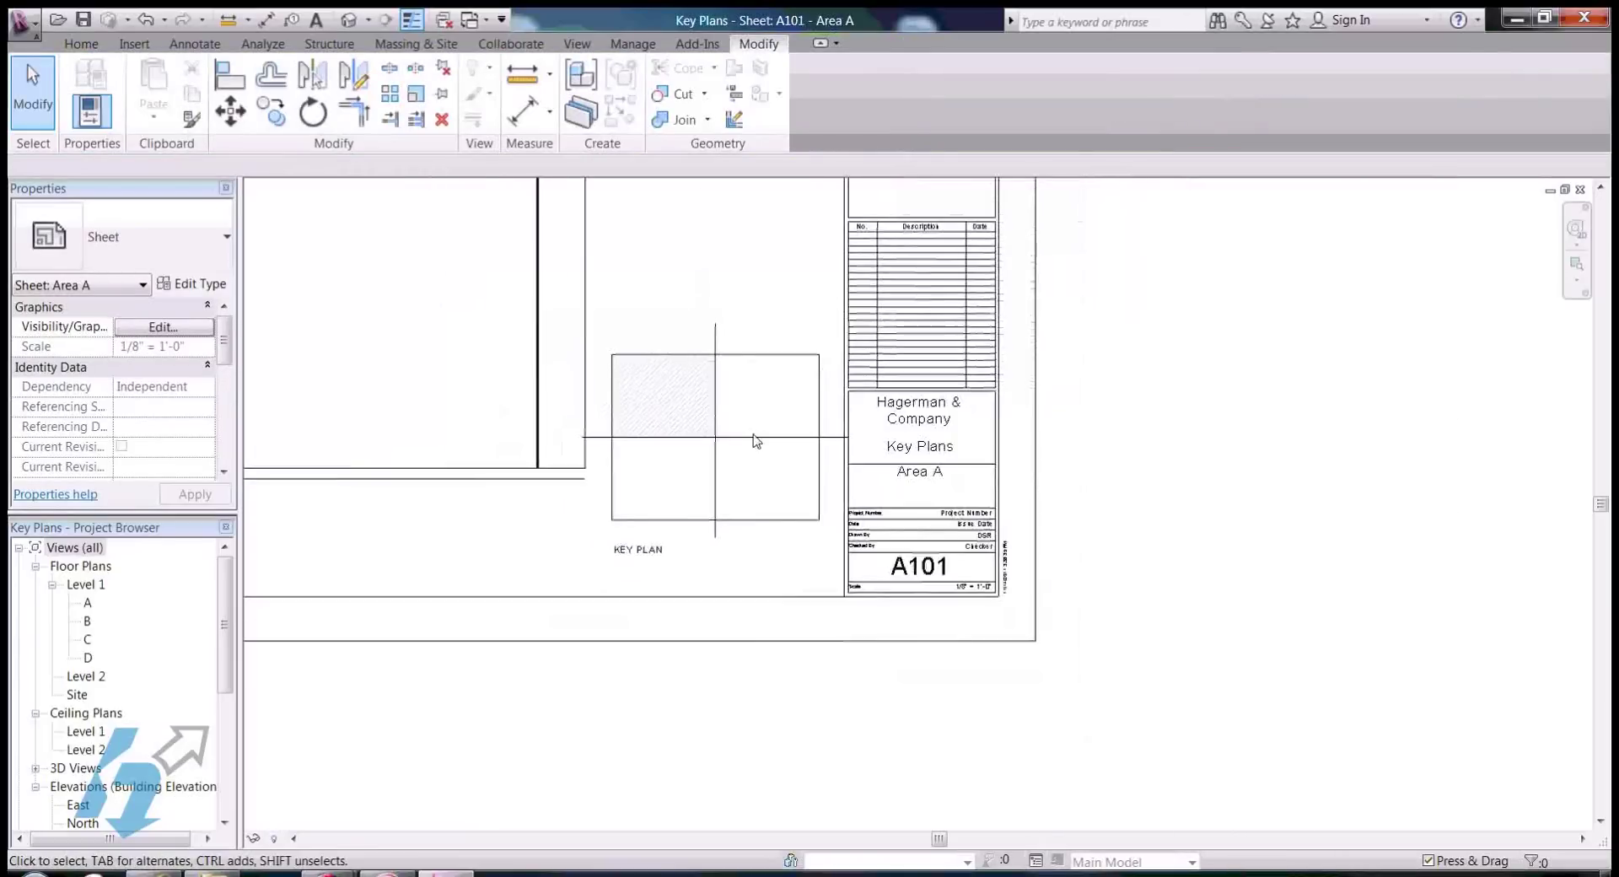
{"action": "scroll", "coordinate": [770, 531], "scroll_direction": "down", "scroll_amount": 2}
{"action": "scroll", "coordinate": [778, 531], "scroll_direction": "down", "scroll_amount": 4}
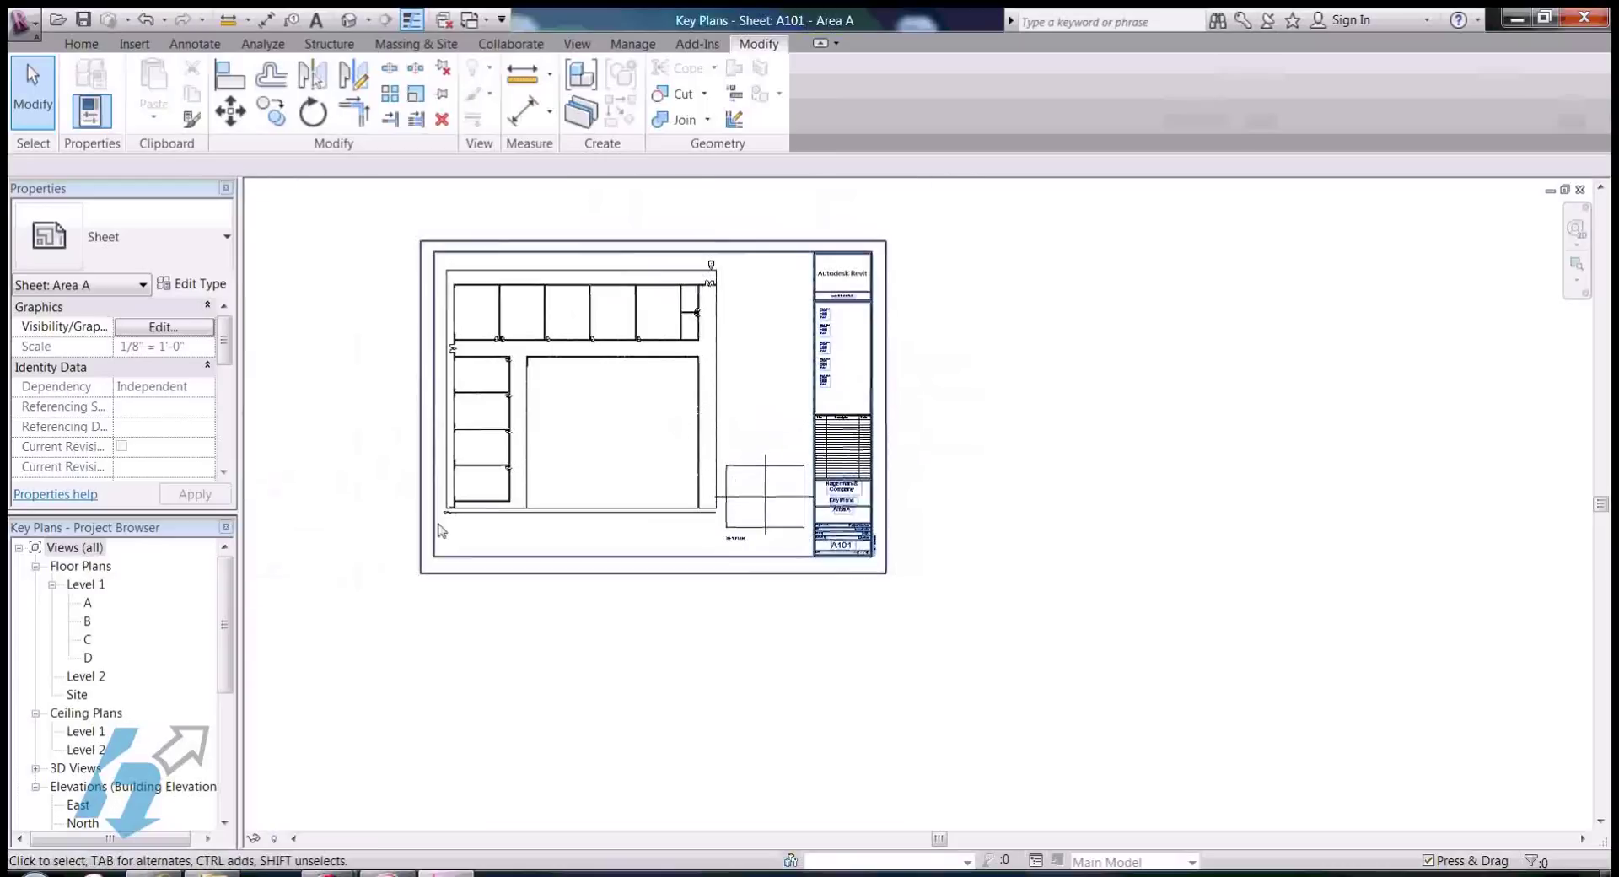
{"action": "scroll", "coordinate": [780, 396], "scroll_direction": "up", "scroll_amount": 2}
{"action": "scroll", "coordinate": [788, 379], "scroll_direction": "up", "scroll_amount": 1}
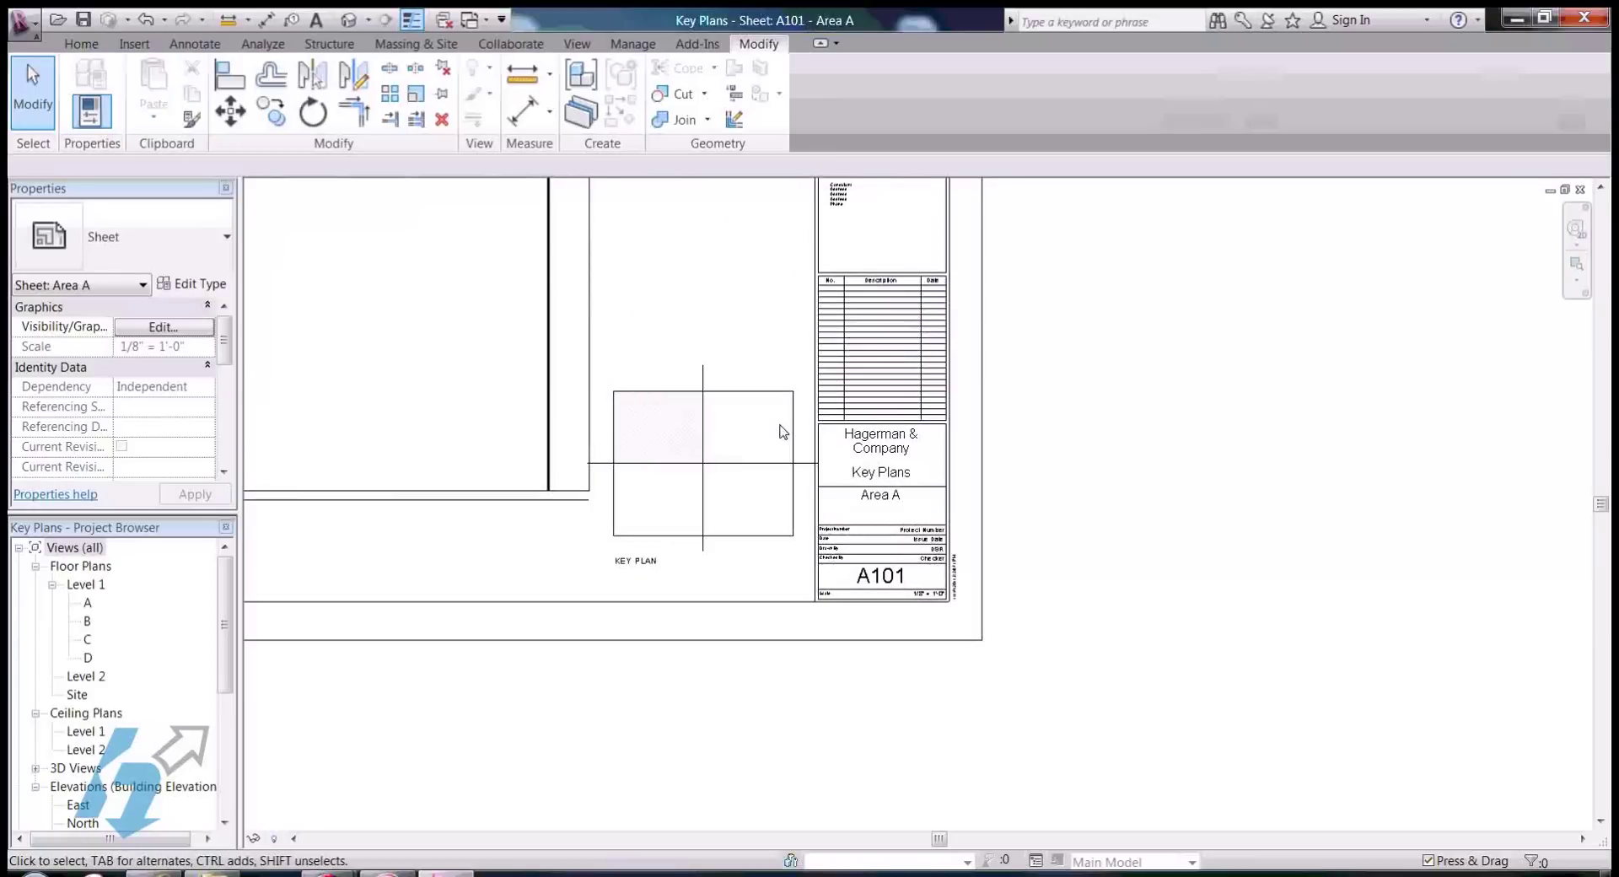
{"action": "left_click", "coordinate": [776, 403]}
{"action": "left_click", "coordinate": [773, 332]}
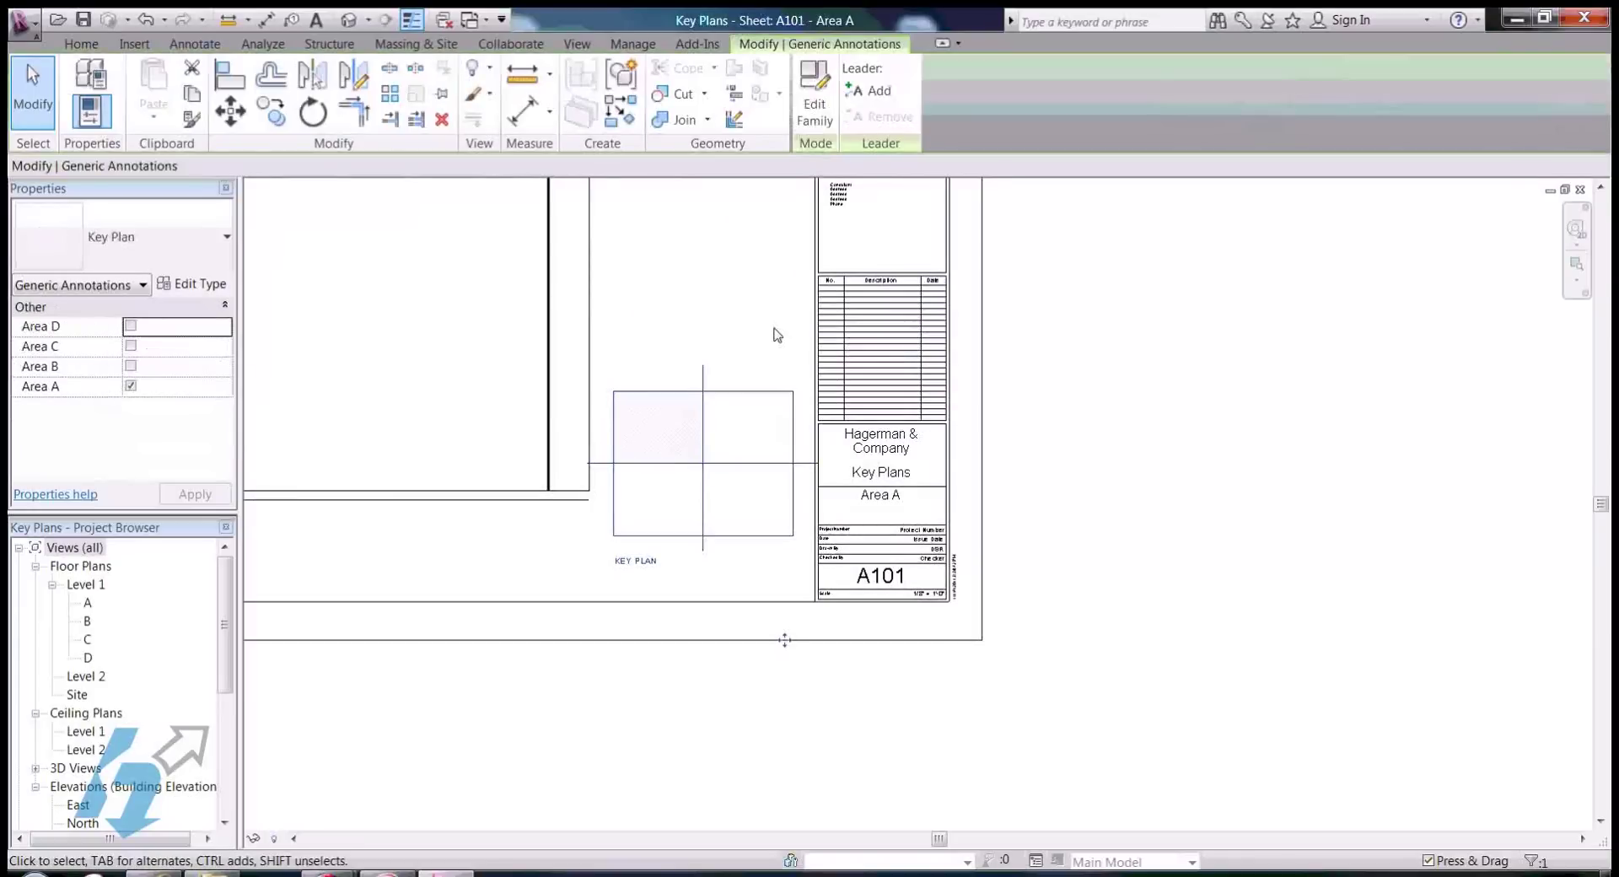
Step: Open sheet A102 - Area B
{"action": "scroll", "coordinate": [220, 597], "scroll_direction": "down", "scroll_amount": 4}
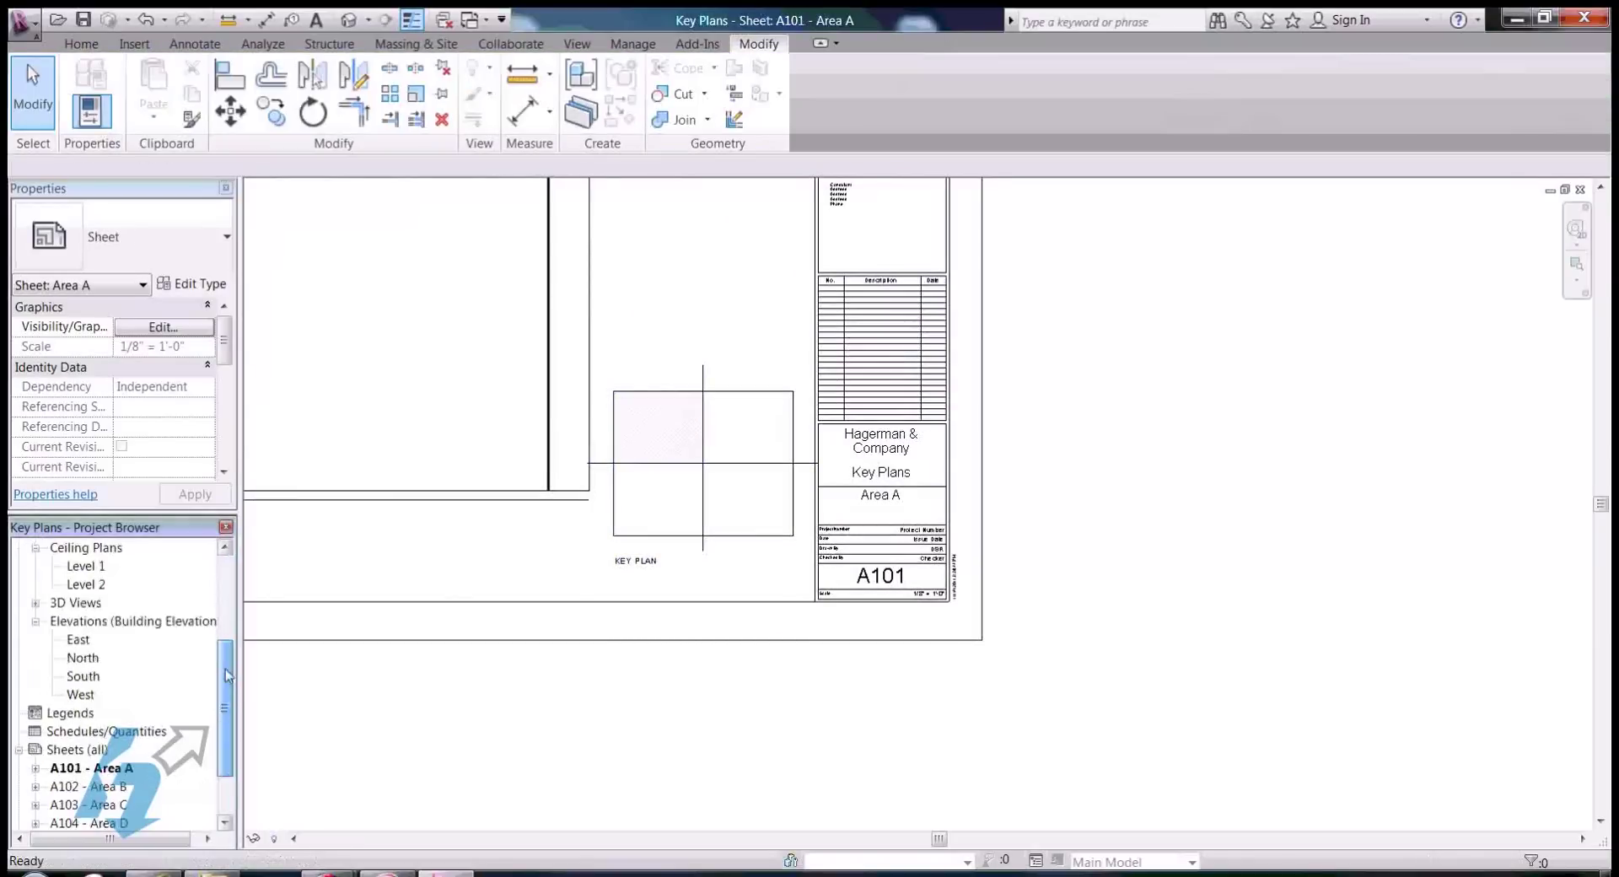
{"action": "left_click", "coordinate": [81, 716]}
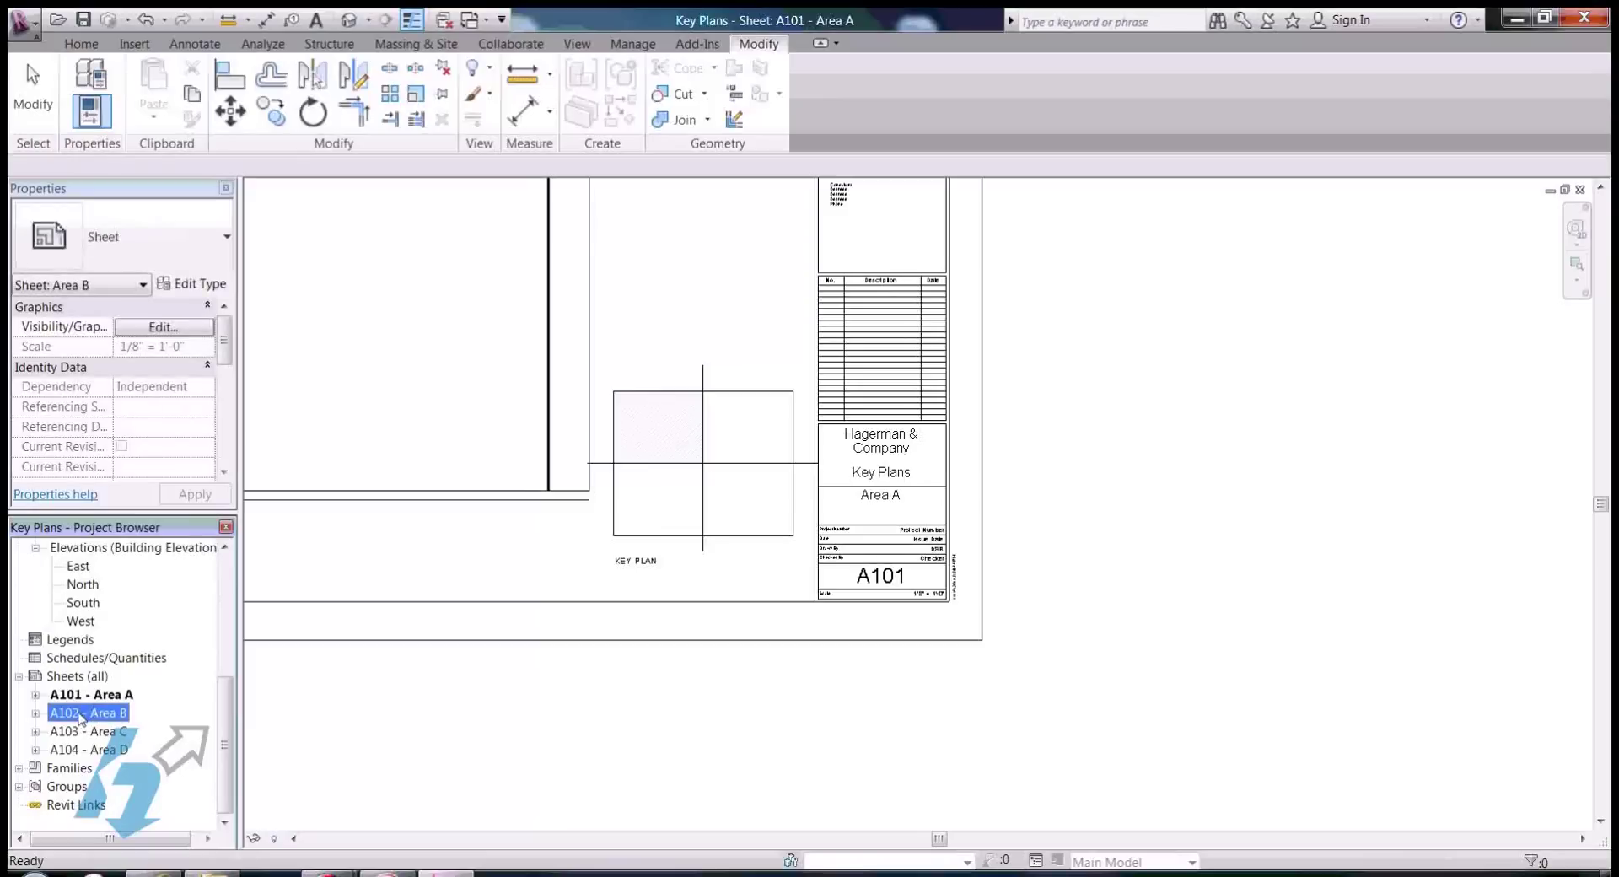
{"action": "double_click", "coordinate": [81, 716]}
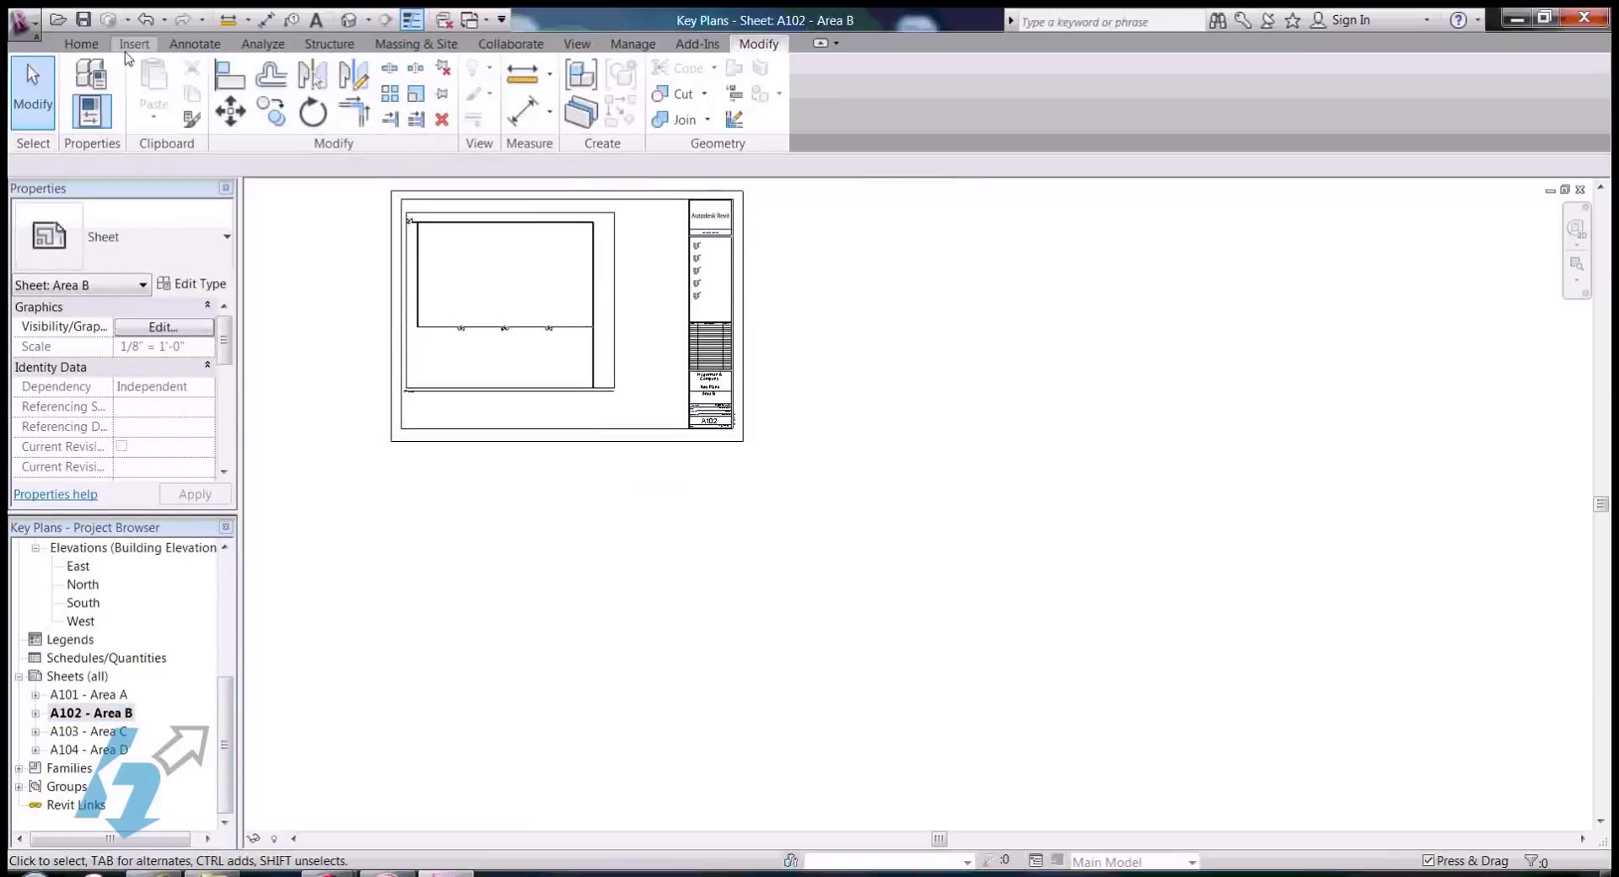
Step: Place the Key Plan annotation symbol at the title block corner of sheet A102
{"action": "left_click", "coordinate": [195, 51]}
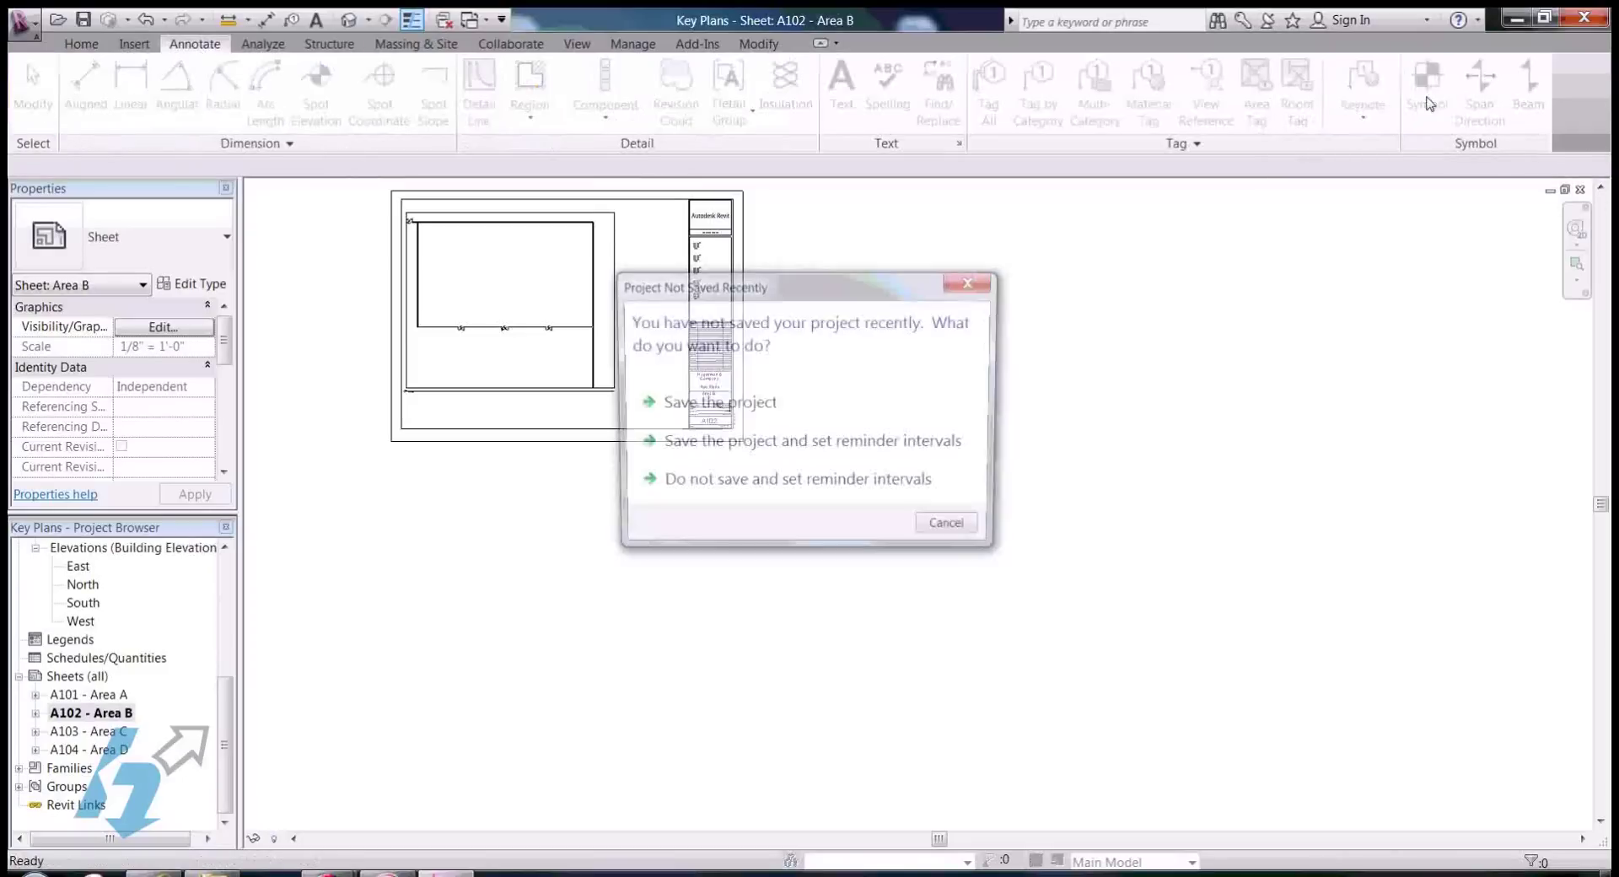
{"action": "left_click", "coordinate": [953, 529]}
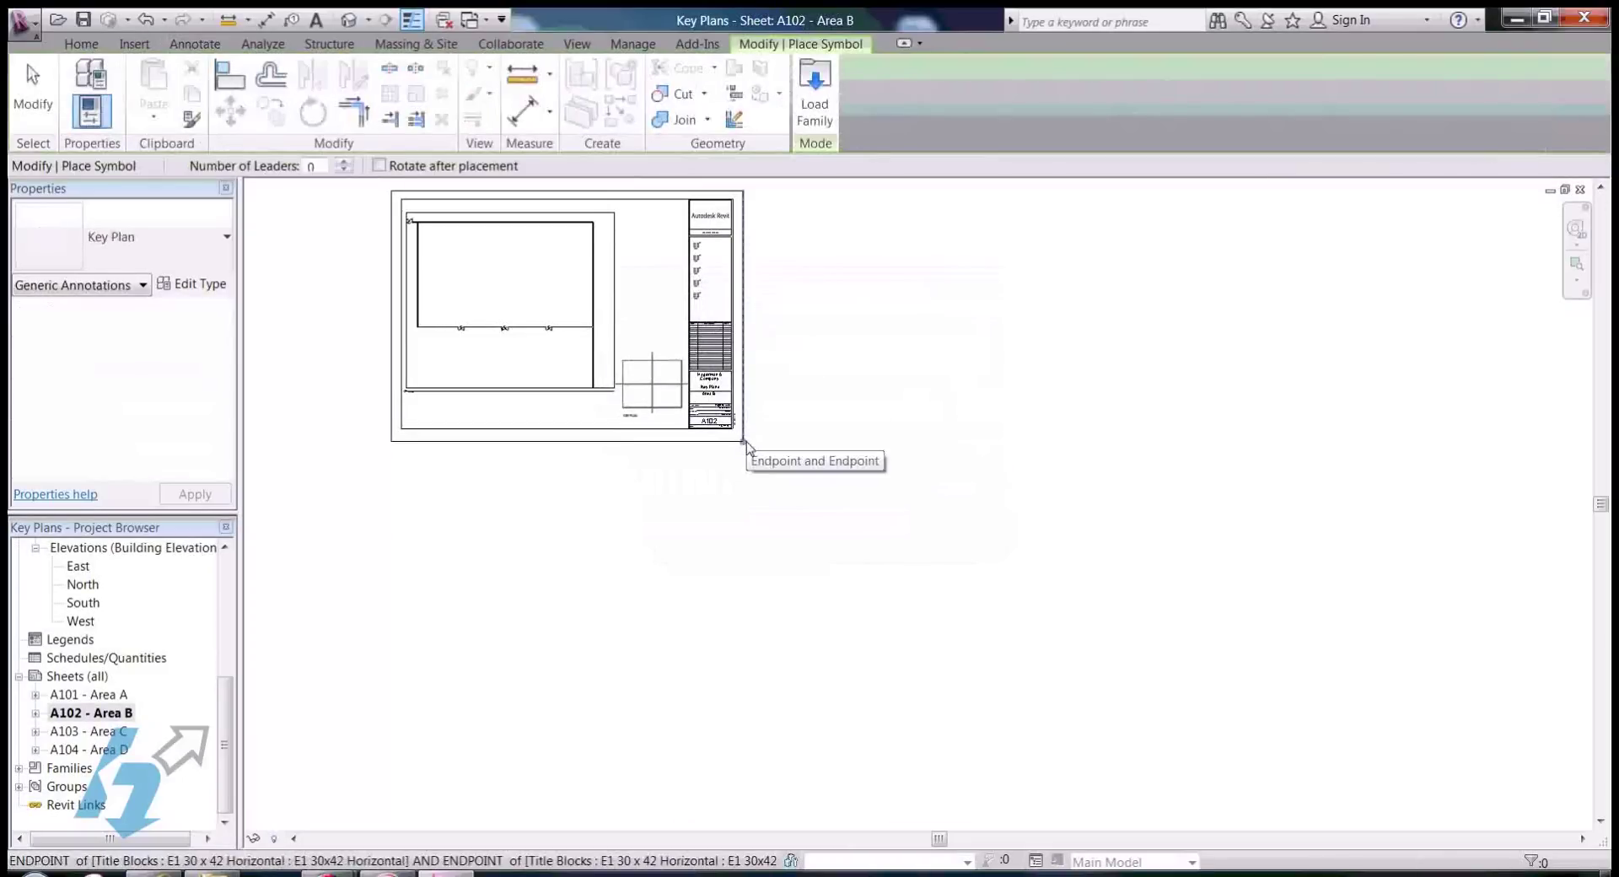
{"action": "scroll", "coordinate": [749, 447], "scroll_direction": "up", "scroll_amount": 2}
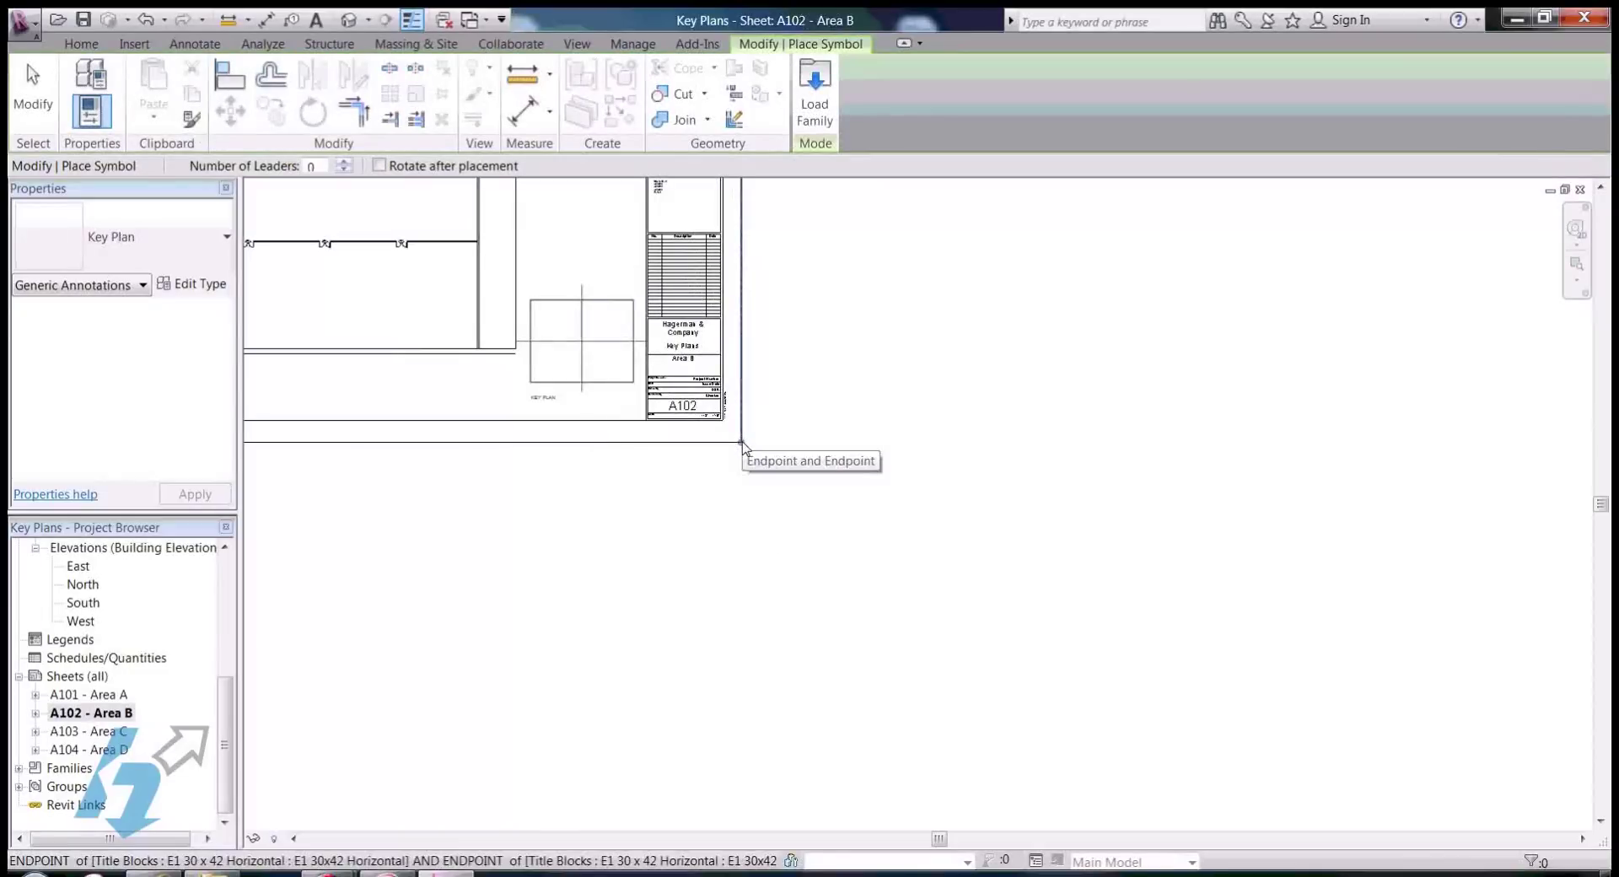
{"action": "left_click", "coordinate": [742, 443]}
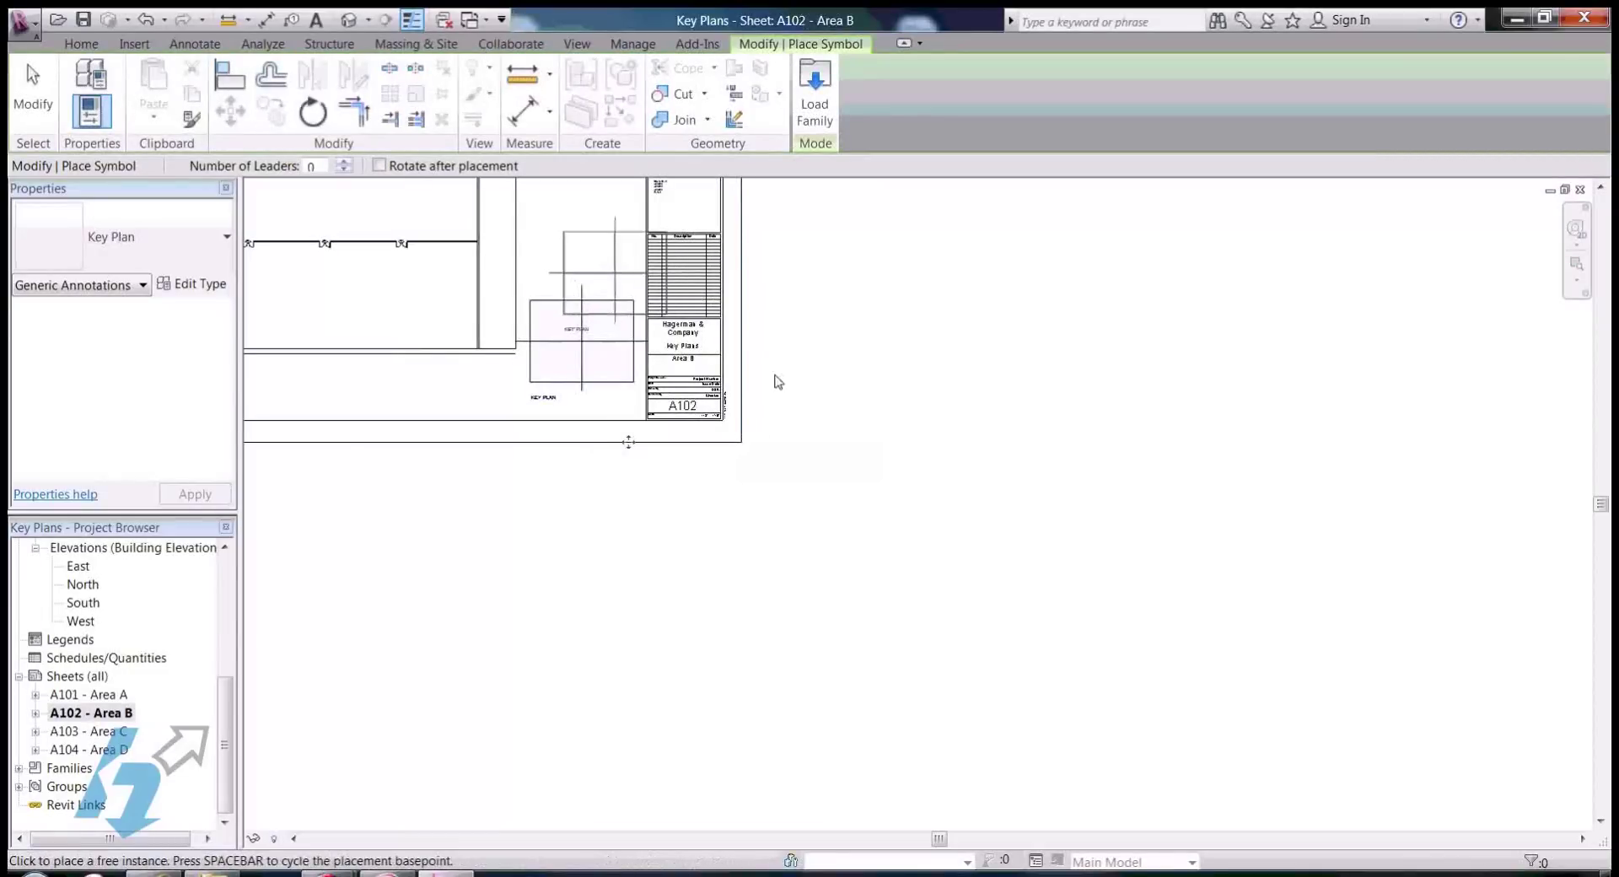
{"action": "key", "text": "Escape"}
{"action": "key", "text": "Escape"}
{"action": "scroll", "coordinate": [590, 376], "scroll_direction": "up", "scroll_amount": 1}
{"action": "scroll", "coordinate": [590, 376], "scroll_direction": "up", "scroll_amount": 1}
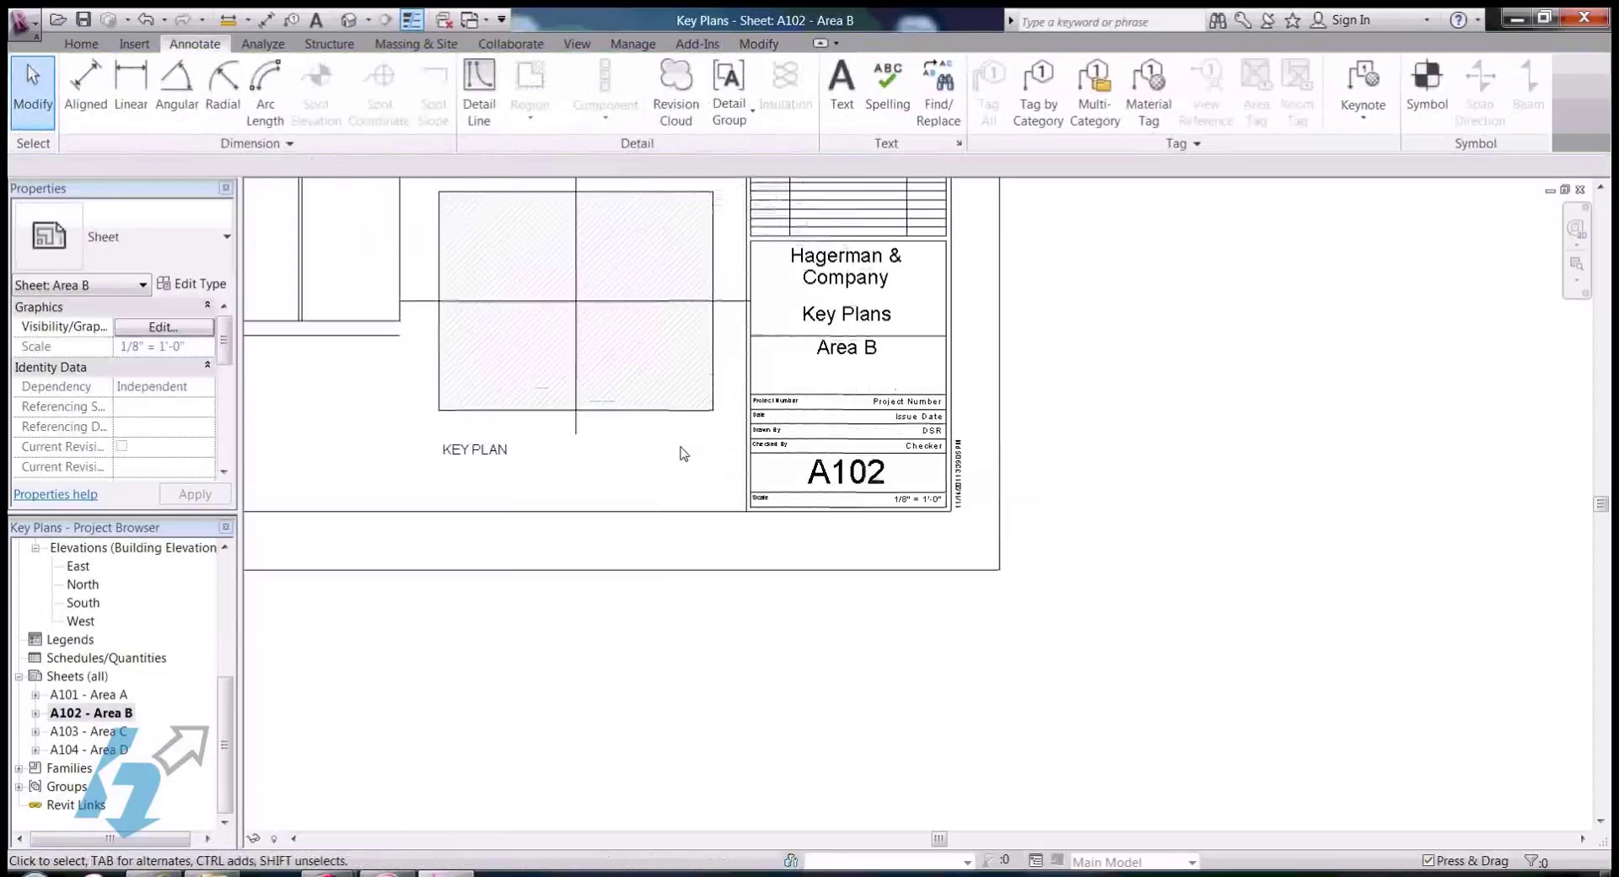
Step: Uncheck Area D, Area C and Area A so the A102 key plan hatches only Area B
{"action": "left_click", "coordinate": [603, 326]}
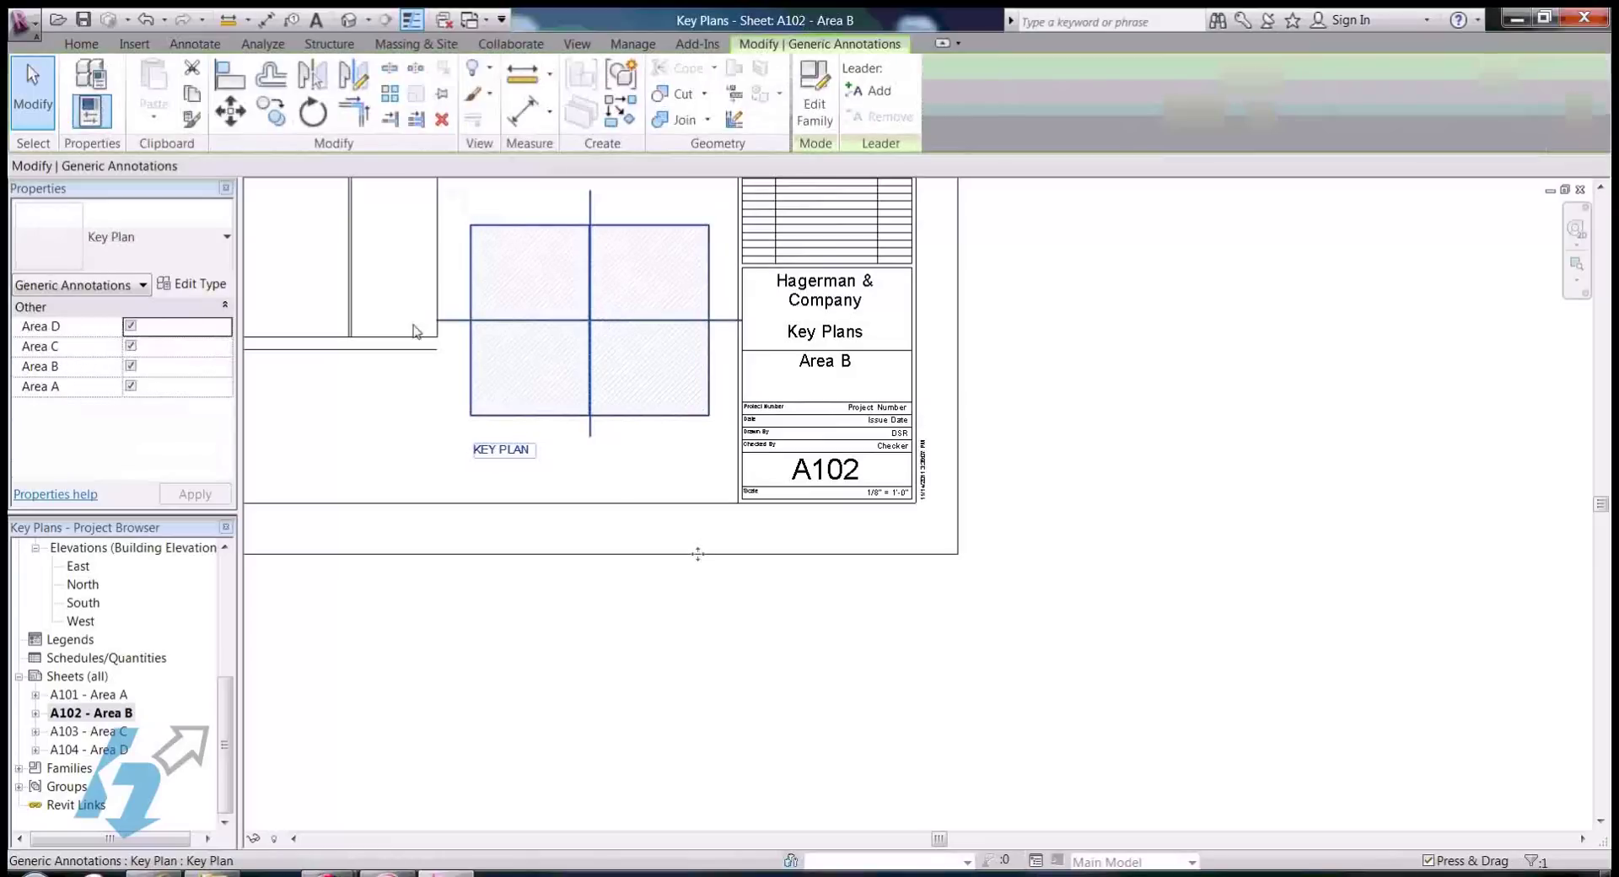
{"action": "left_click", "coordinate": [129, 325]}
{"action": "left_click", "coordinate": [130, 346]}
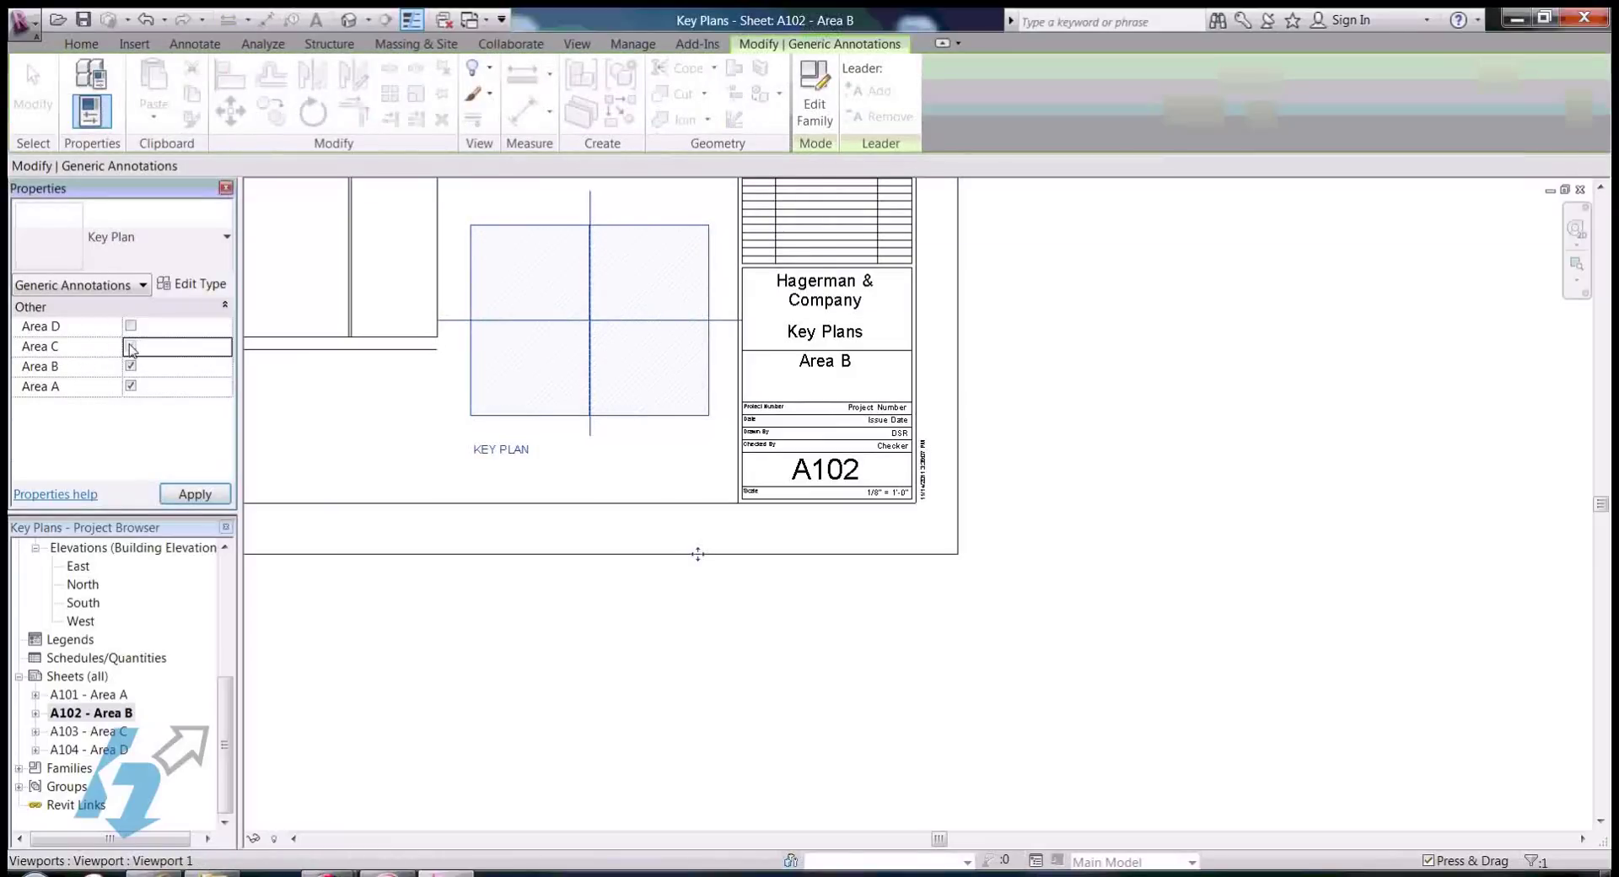
{"action": "left_click", "coordinate": [131, 388]}
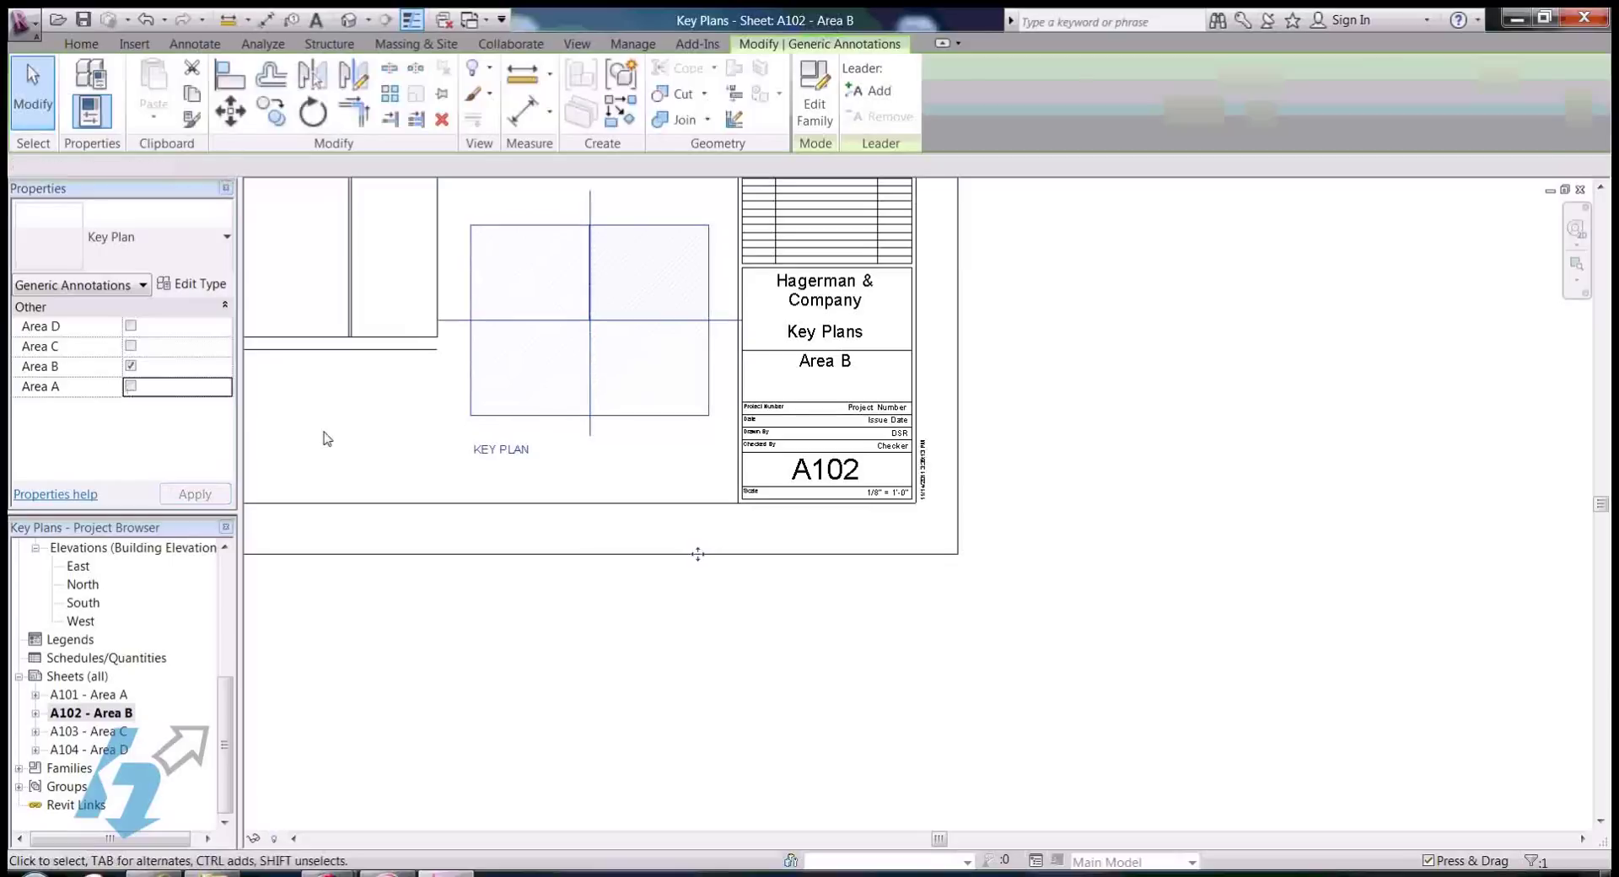
{"action": "key", "text": "Escape"}
{"action": "scroll", "coordinate": [649, 426], "scroll_direction": "down", "scroll_amount": 1}
{"action": "scroll", "coordinate": [649, 426], "scroll_direction": "down", "scroll_amount": 2}
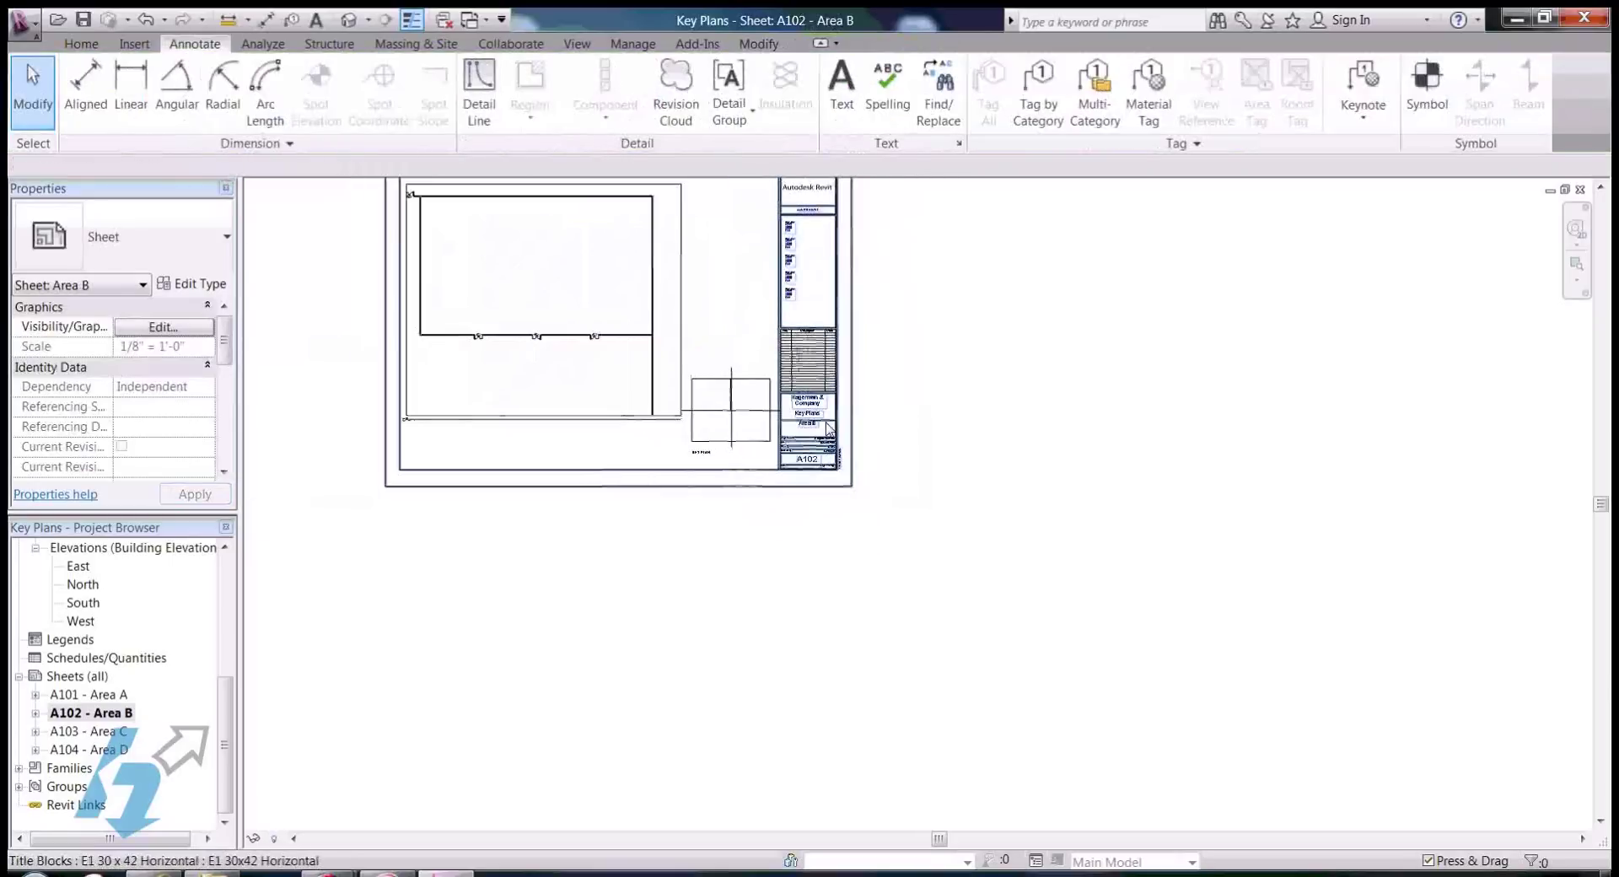
{"action": "scroll", "coordinate": [721, 368], "scroll_direction": "up", "scroll_amount": 2}
Step: Copy the Key Plan annotation from sheet A102 to the clipboard
{"action": "left_click", "coordinate": [721, 368]}
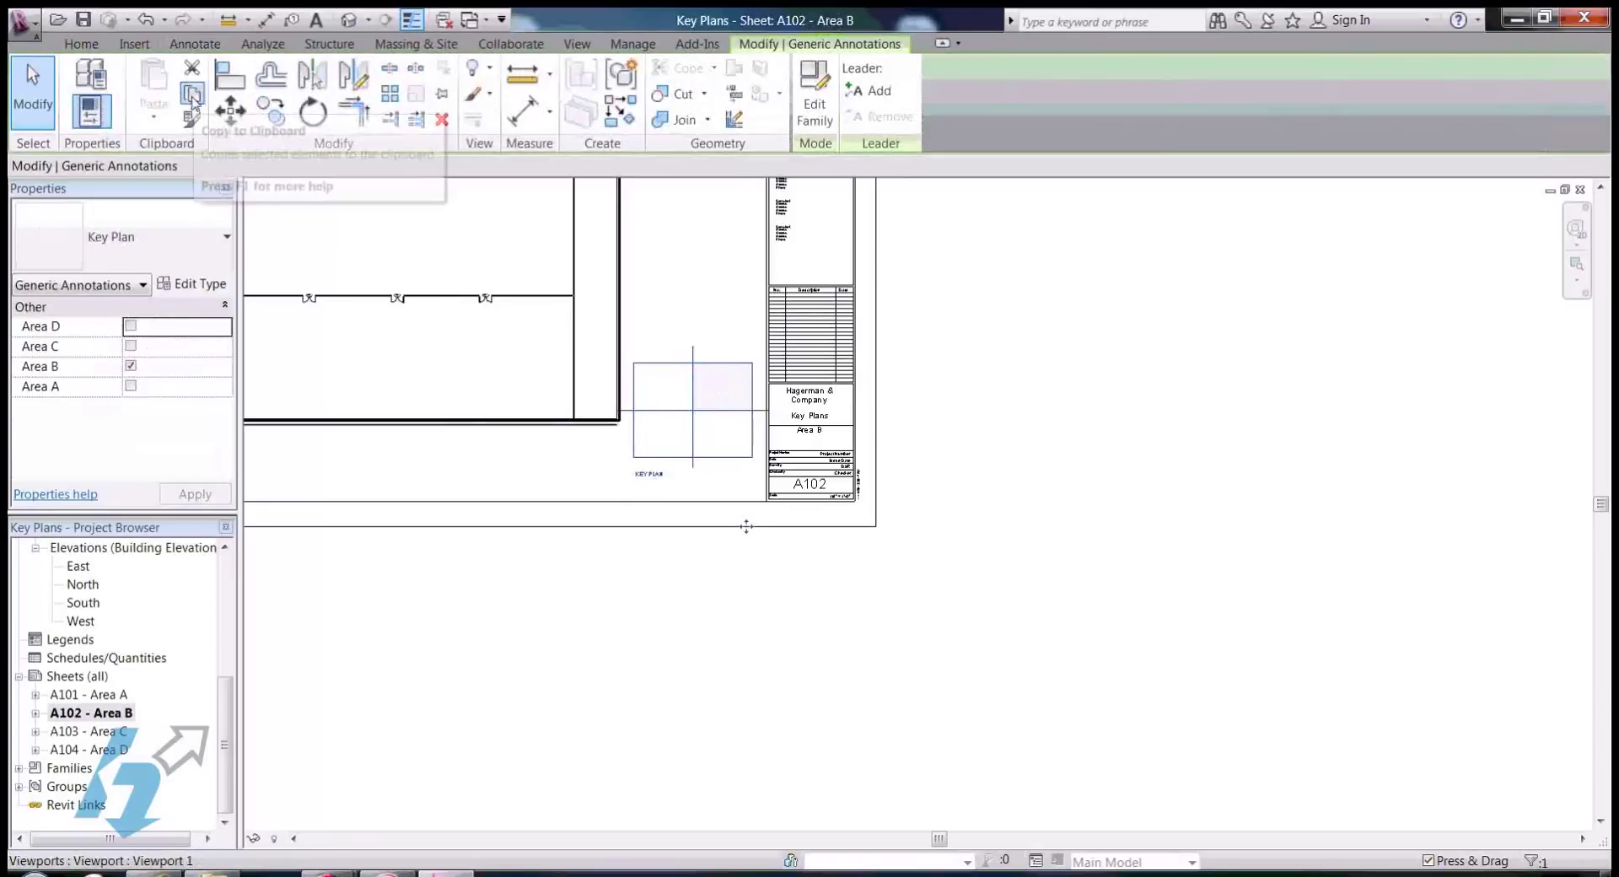
{"action": "left_click", "coordinate": [192, 95]}
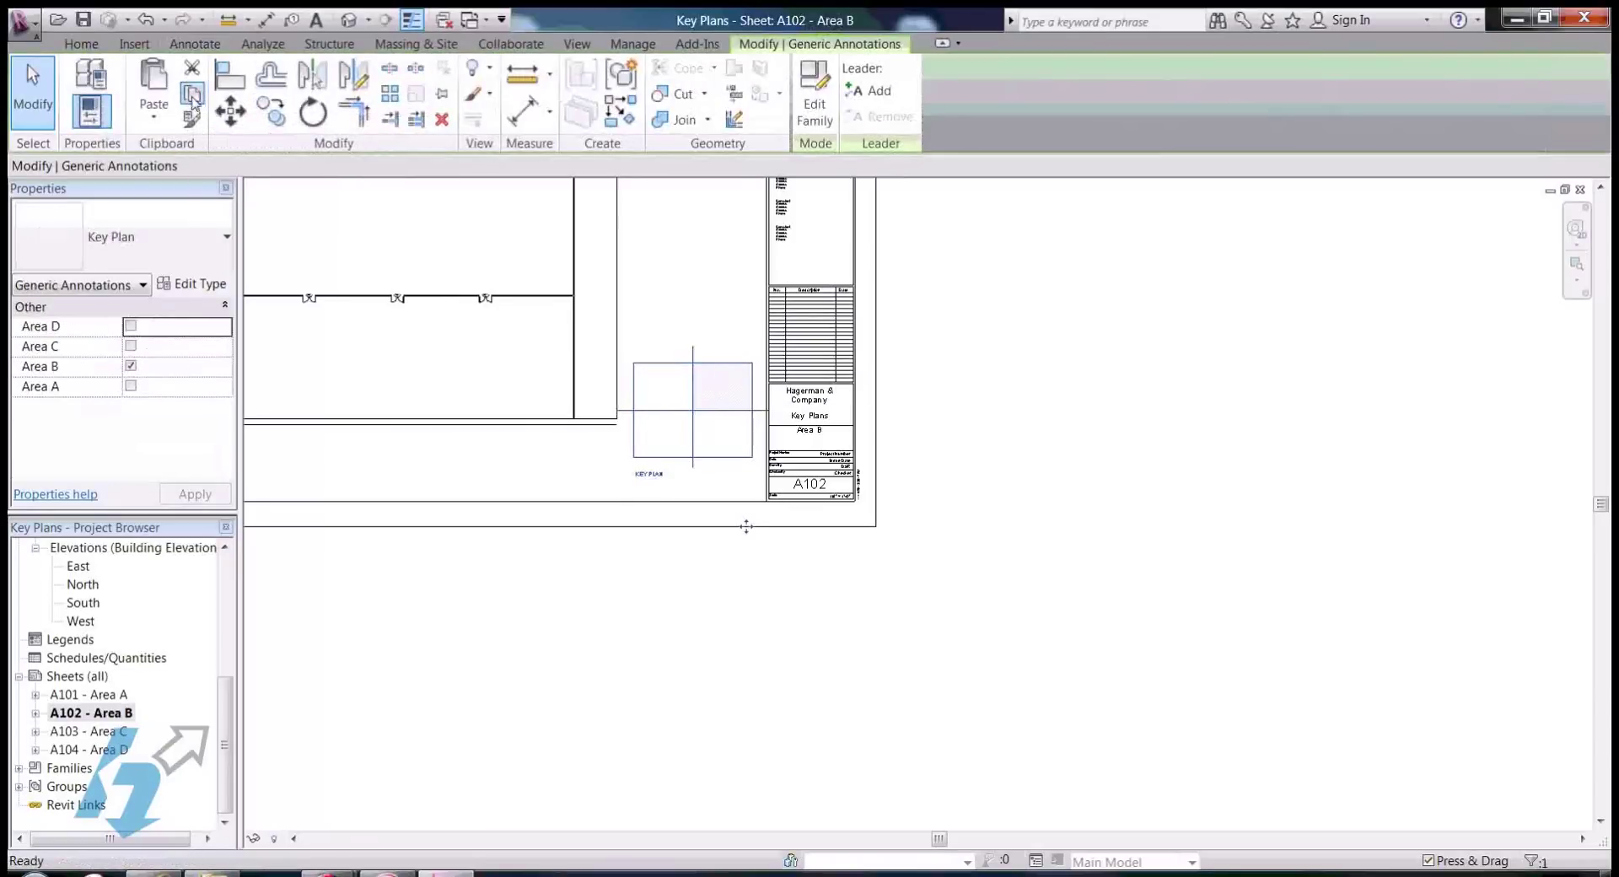
{"action": "left_click", "coordinate": [694, 274]}
Step: Open sheet A103 - Area C and paste the key plan Aligned to Current View
{"action": "double_click", "coordinate": [124, 732]}
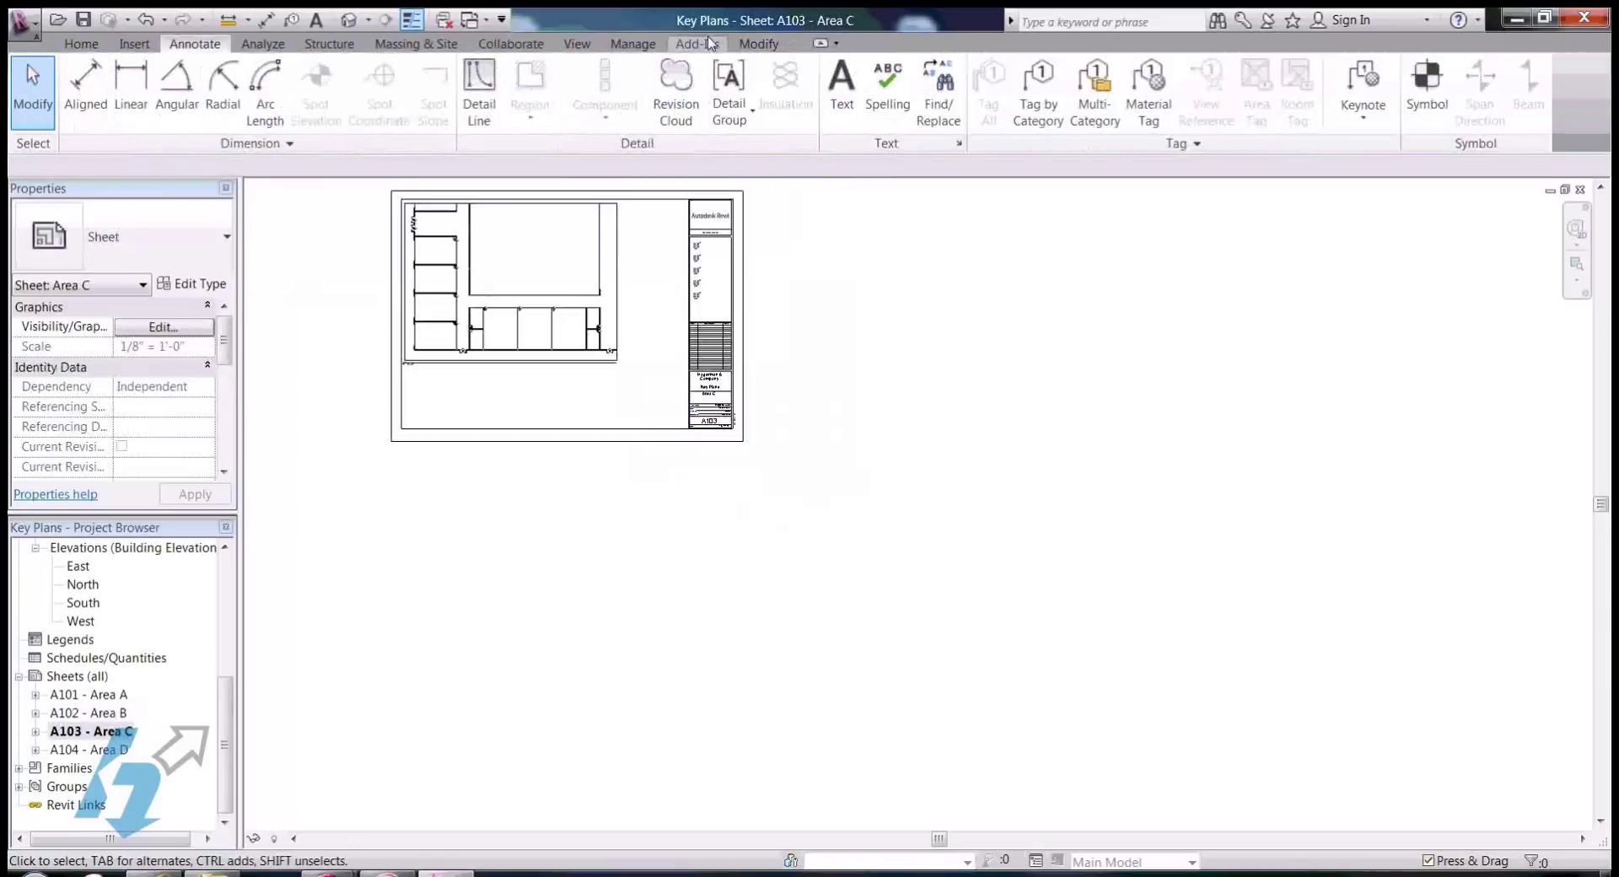
{"action": "left_click", "coordinate": [760, 44]}
{"action": "left_click", "coordinate": [154, 108]}
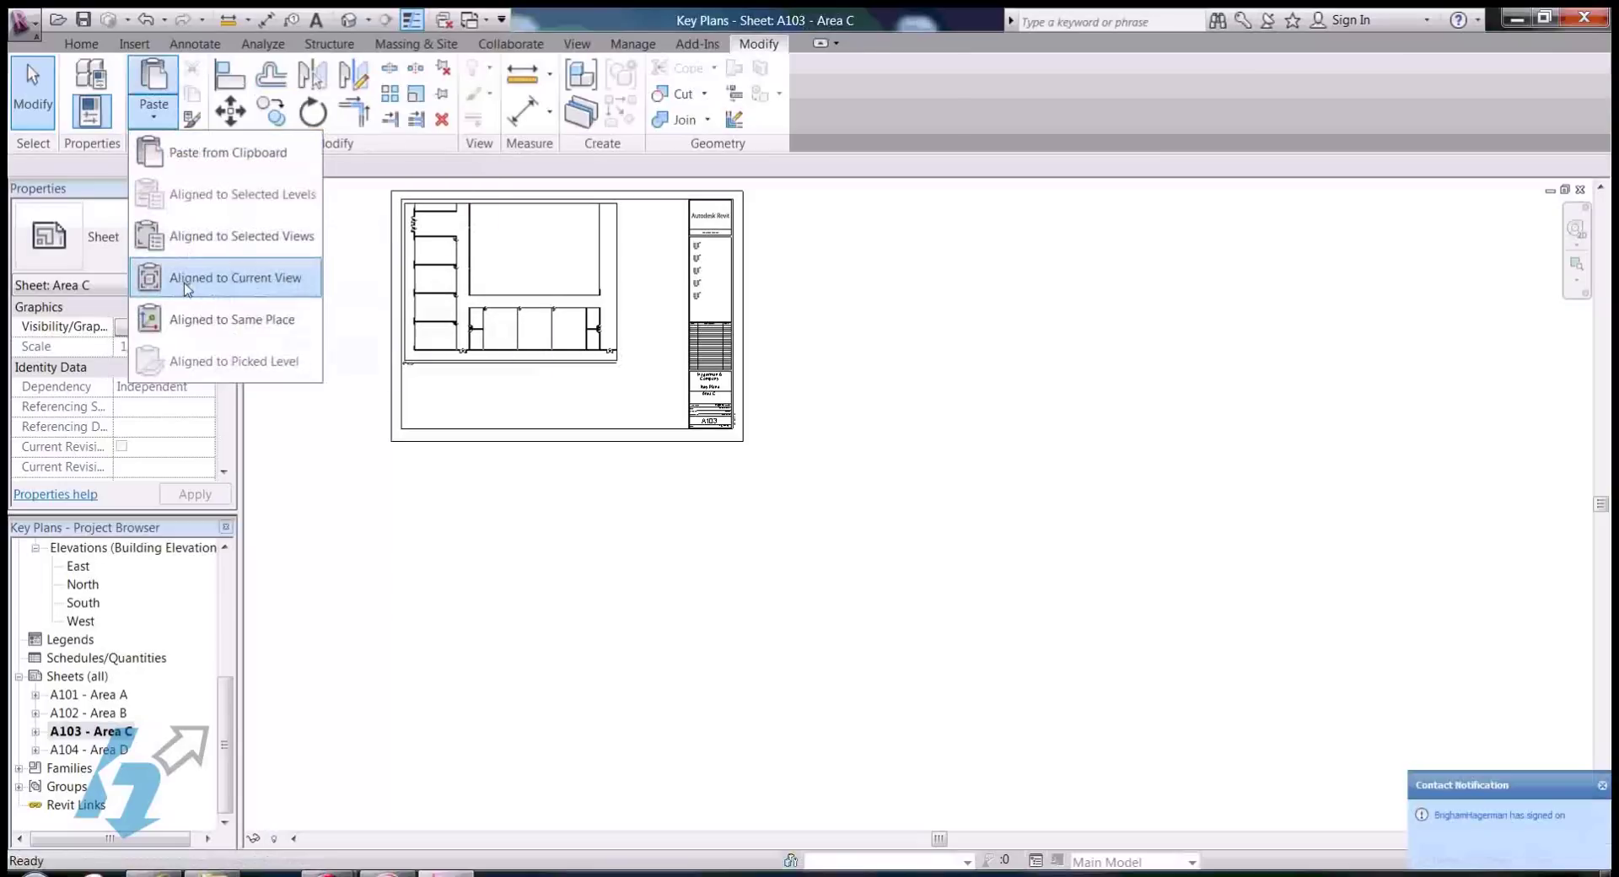
{"action": "left_click", "coordinate": [186, 278]}
{"action": "left_click", "coordinate": [654, 481]}
{"action": "scroll", "coordinate": [650, 390], "scroll_direction": "up", "scroll_amount": 4}
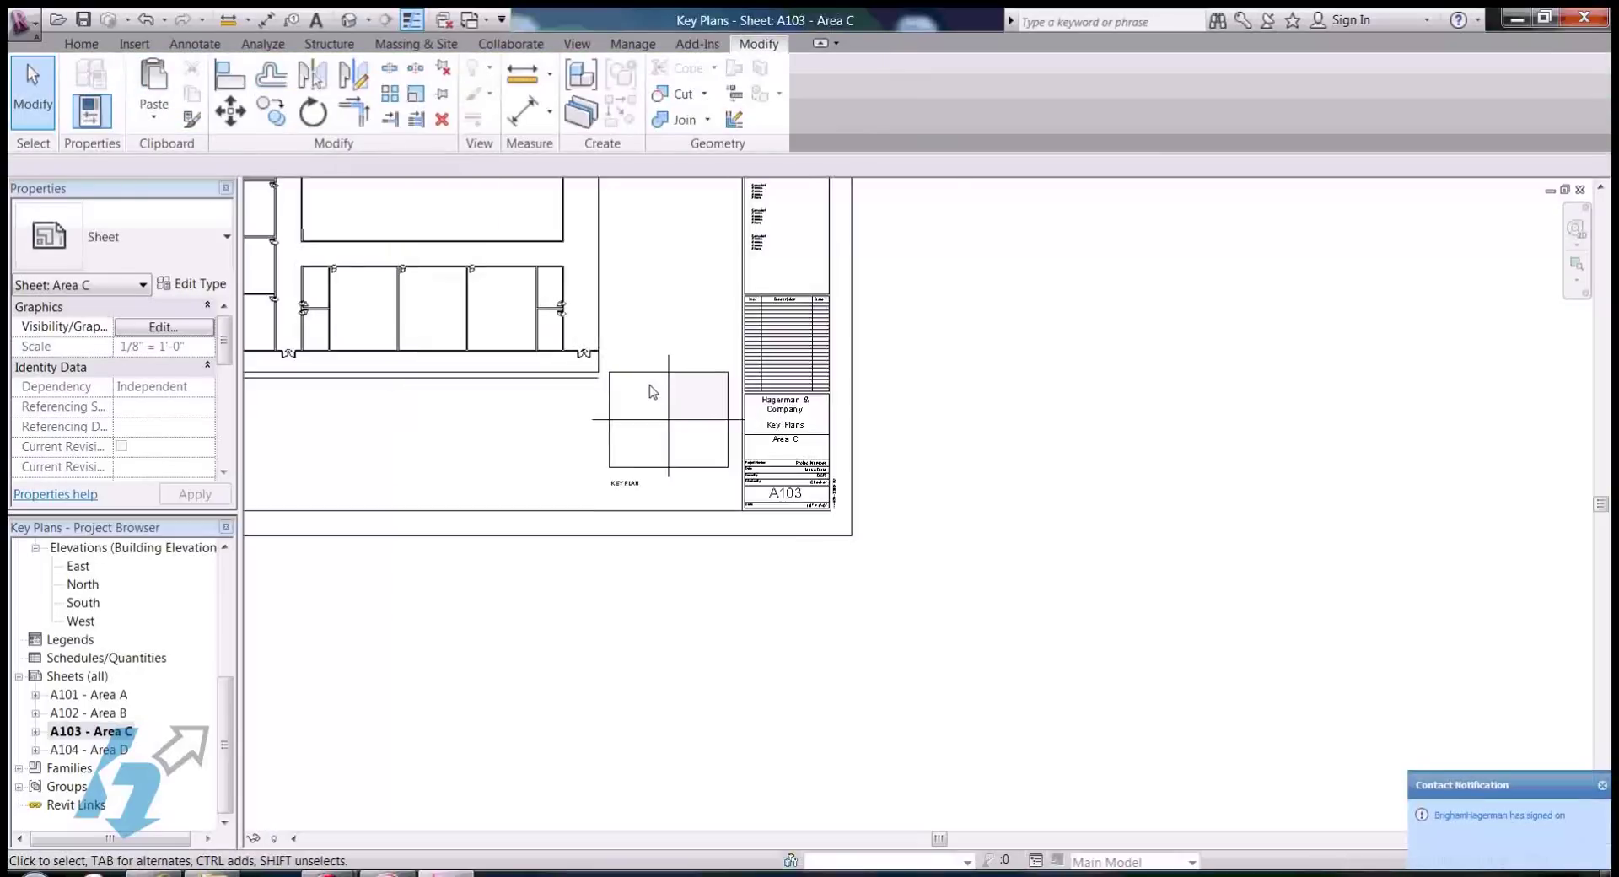
Step: Uncheck Area B and check Area C on the A103 key plan, then apply
{"action": "left_click", "coordinate": [683, 383]}
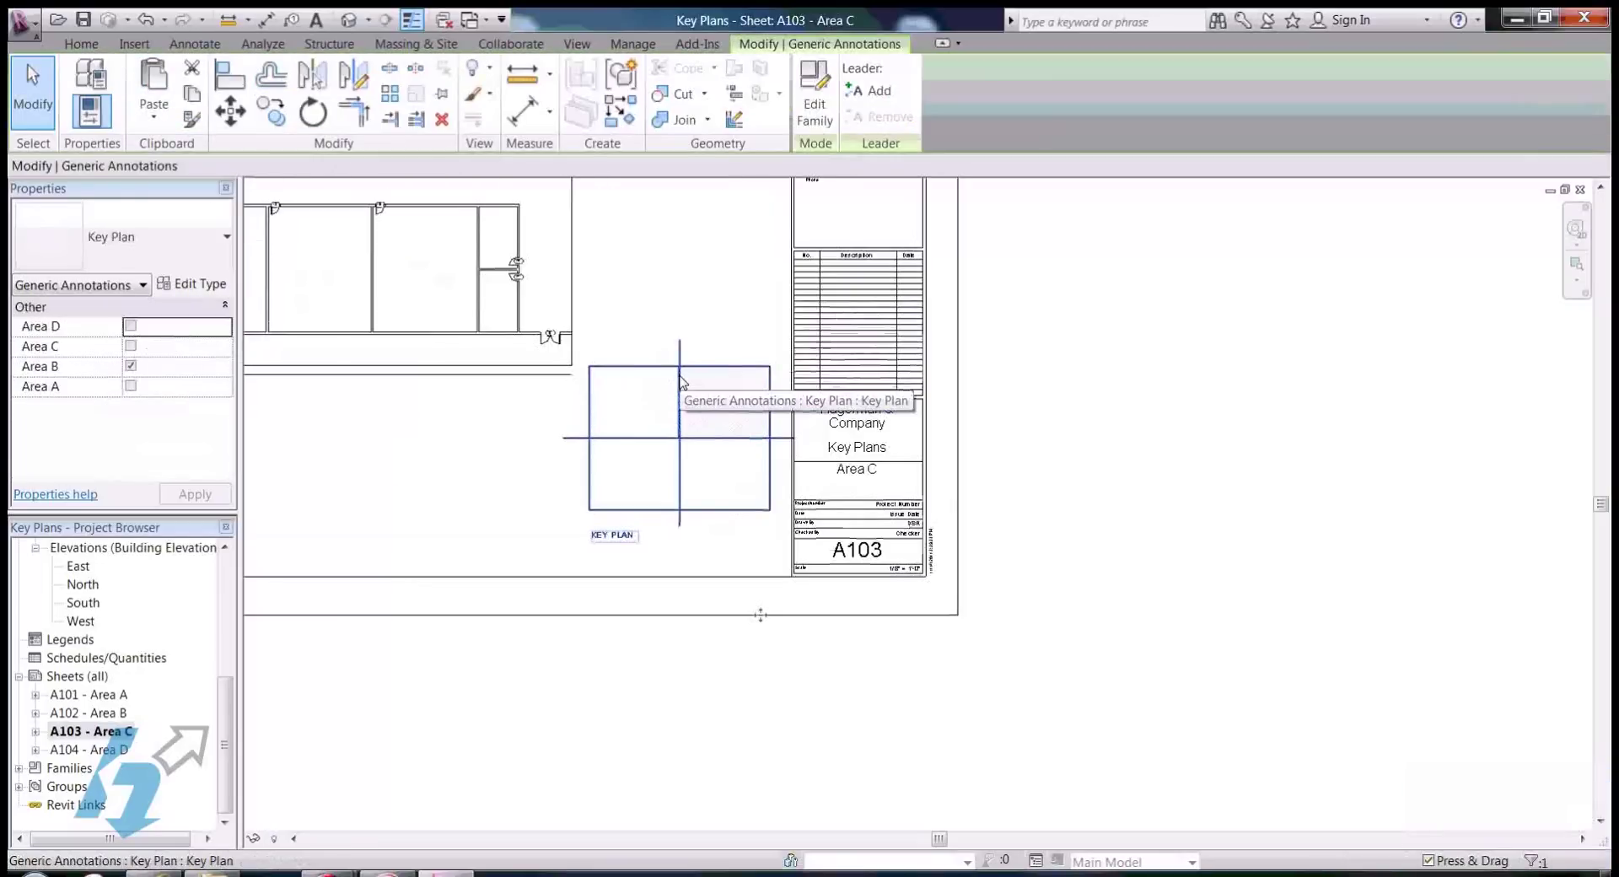
{"action": "left_click", "coordinate": [130, 366]}
{"action": "left_click", "coordinate": [131, 346]}
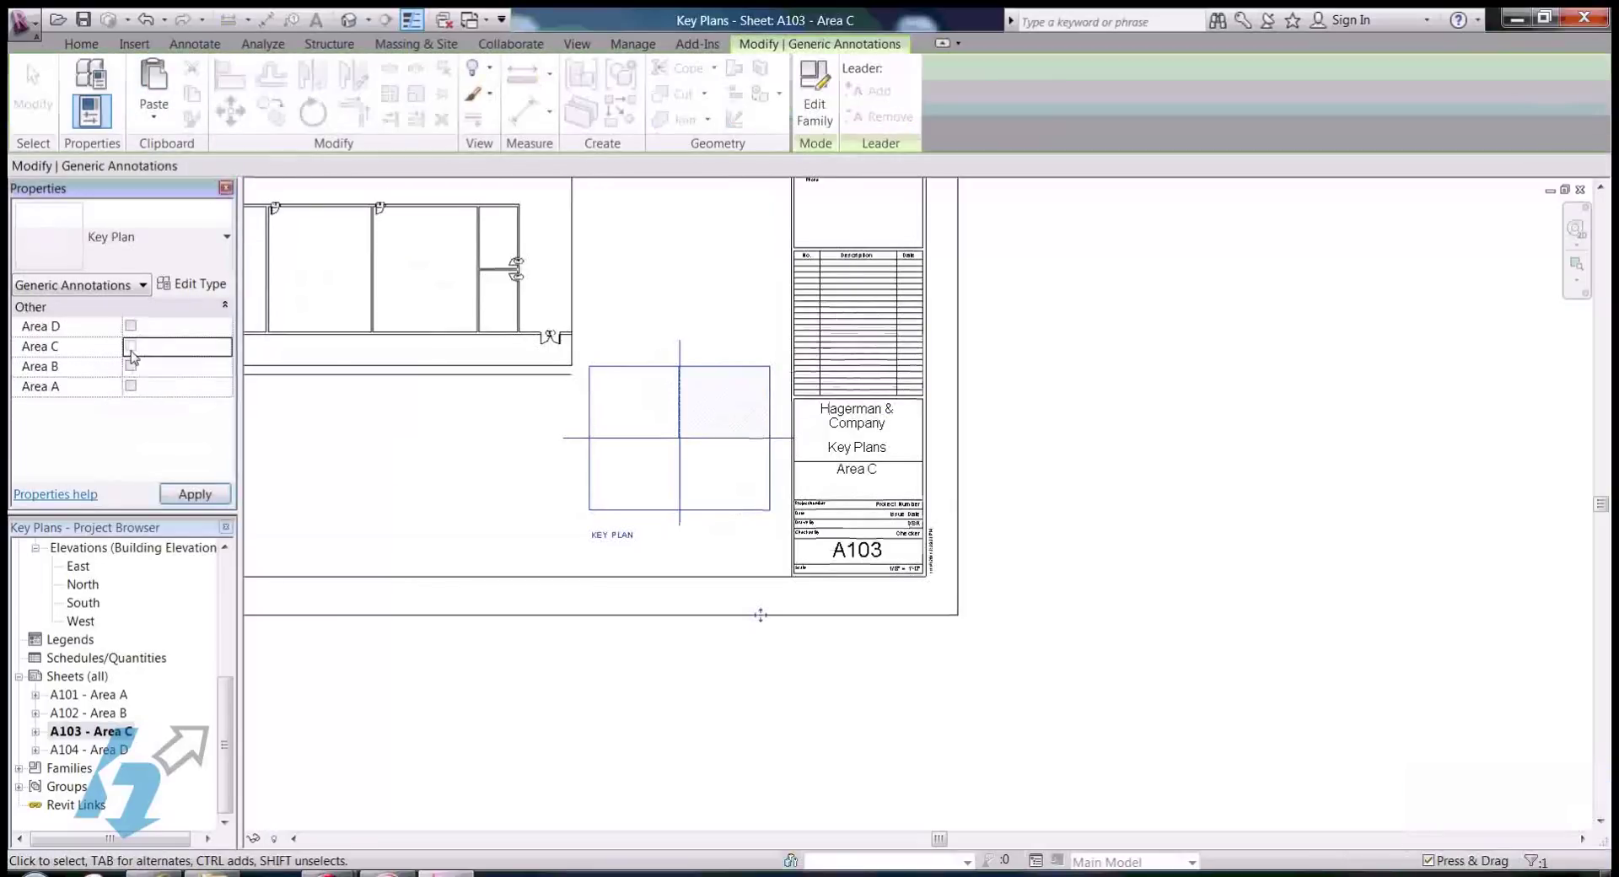
{"action": "left_click", "coordinate": [361, 433]}
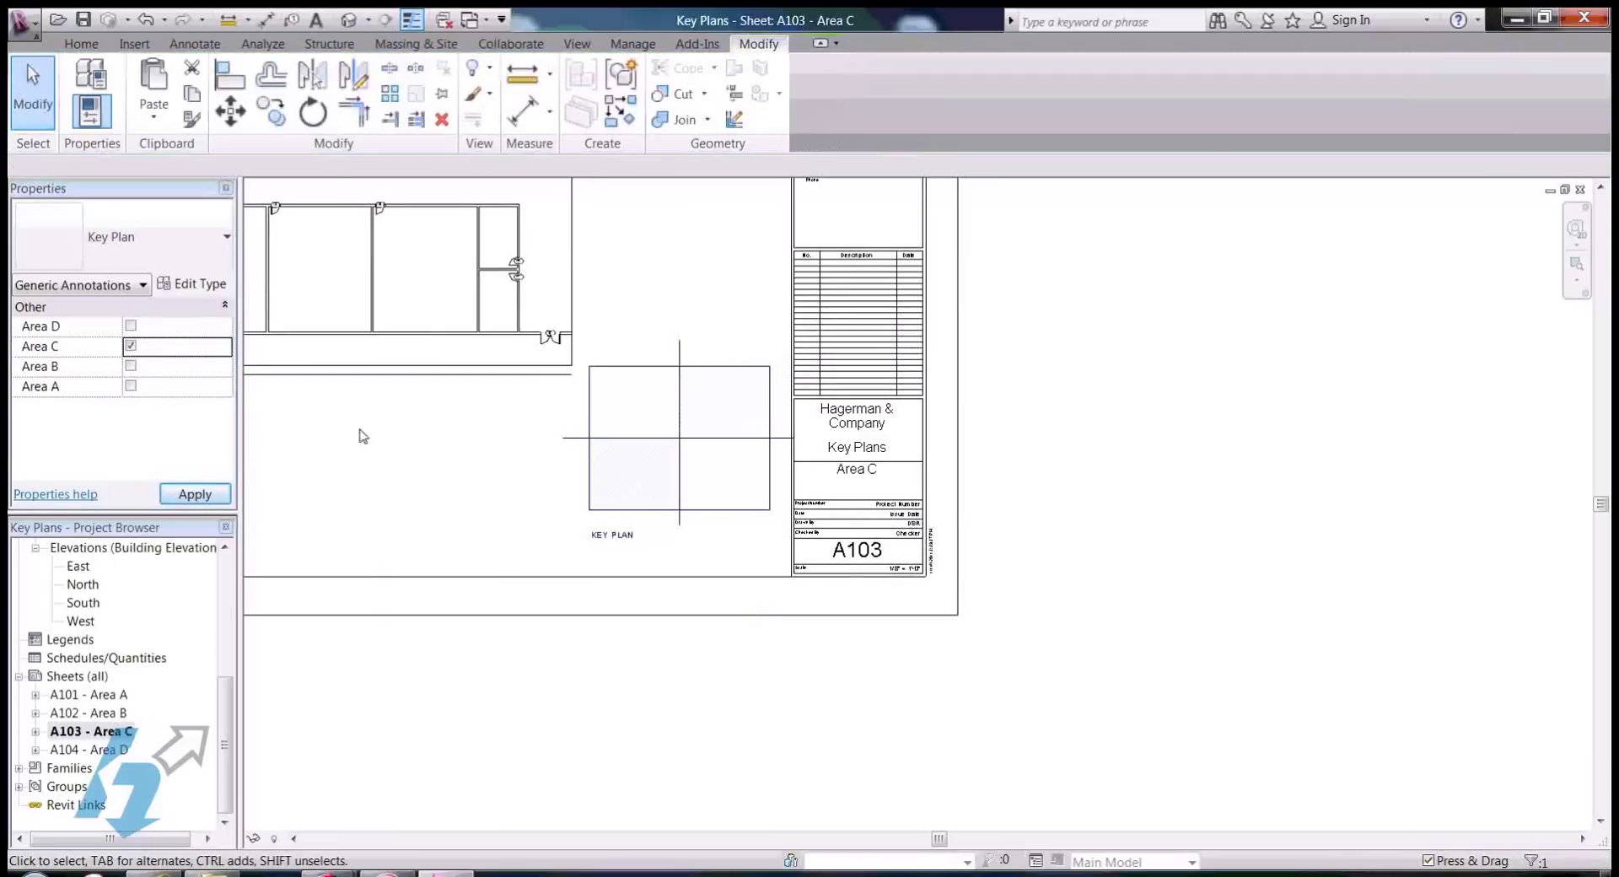
{"action": "scroll", "coordinate": [726, 390], "scroll_direction": "up", "scroll_amount": 5}
{"action": "scroll", "coordinate": [727, 390], "scroll_direction": "down", "scroll_amount": 6}
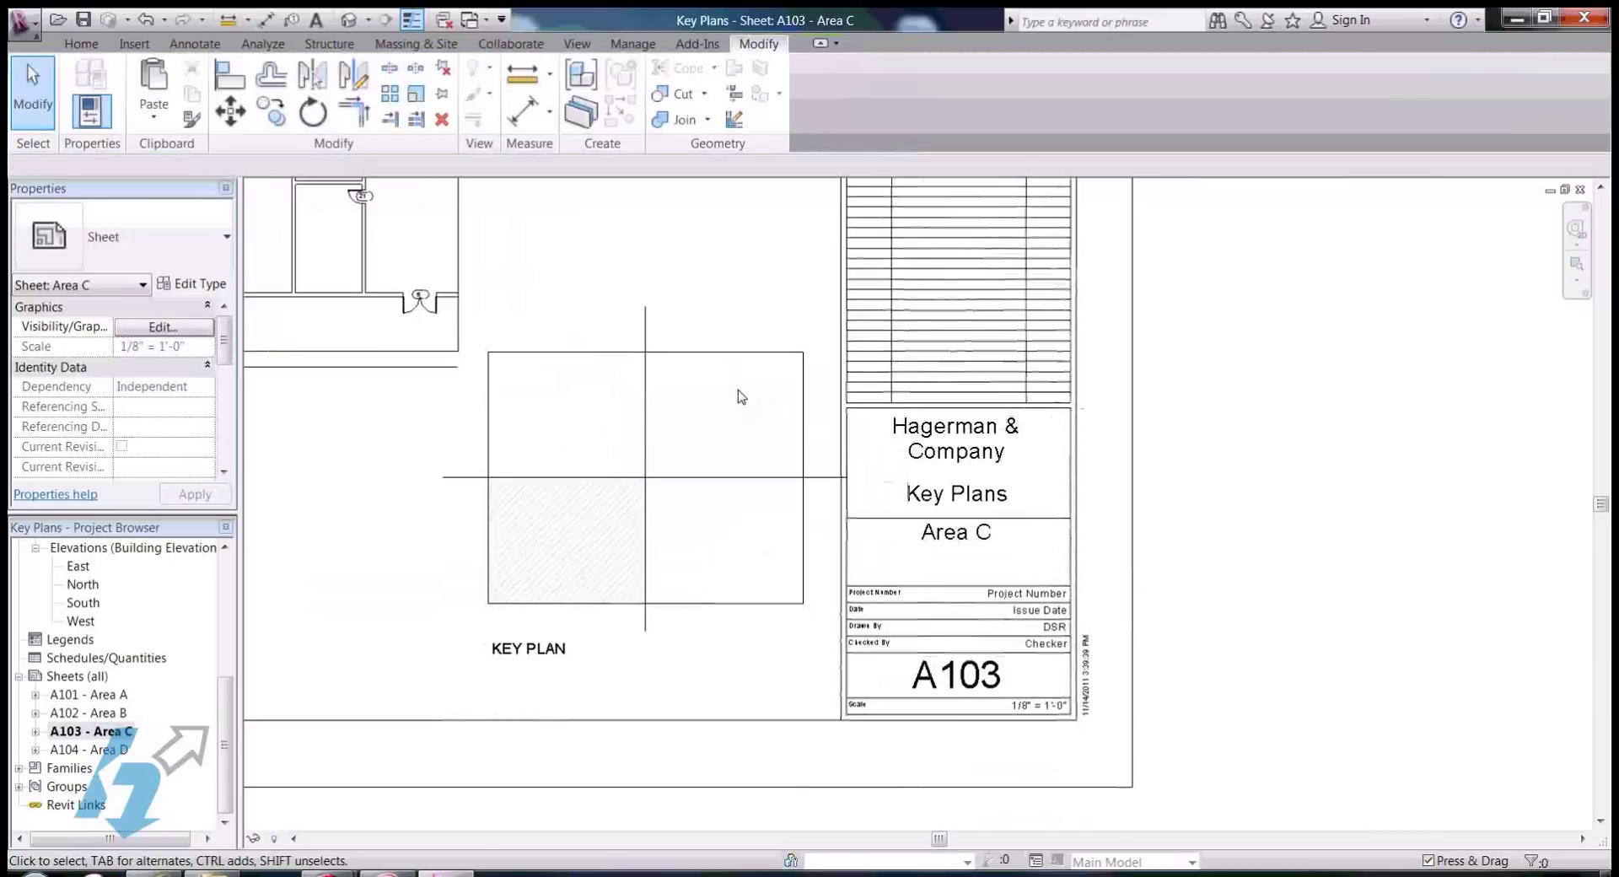